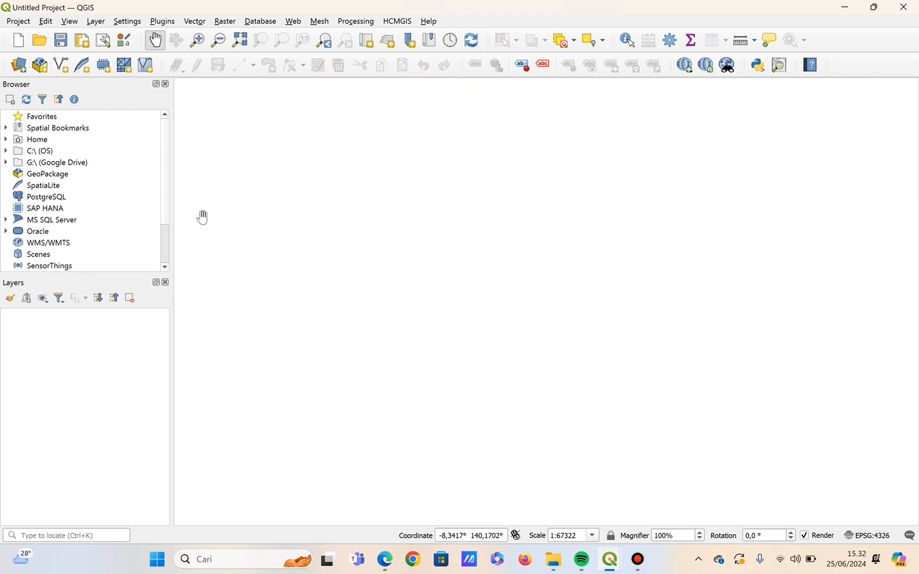
left_click(166, 25)
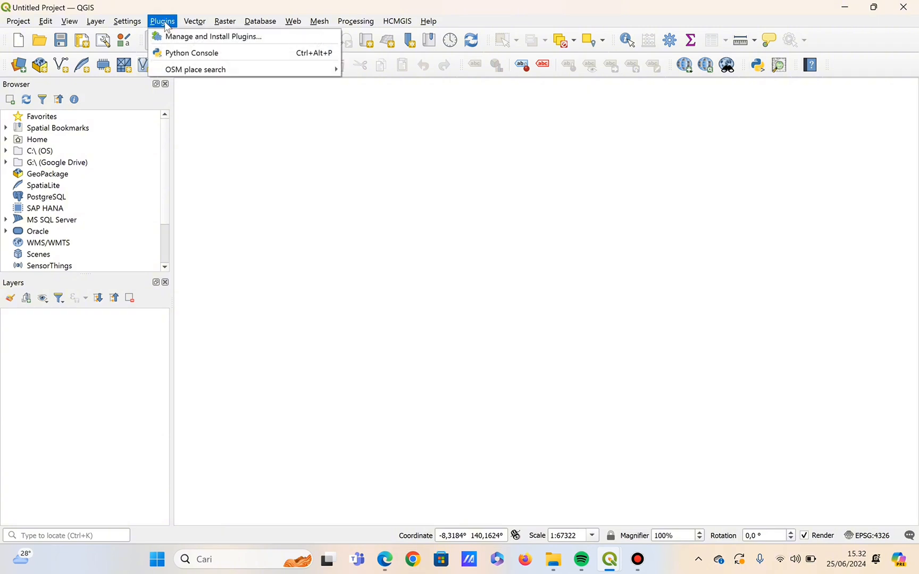
mouse_move(196, 67)
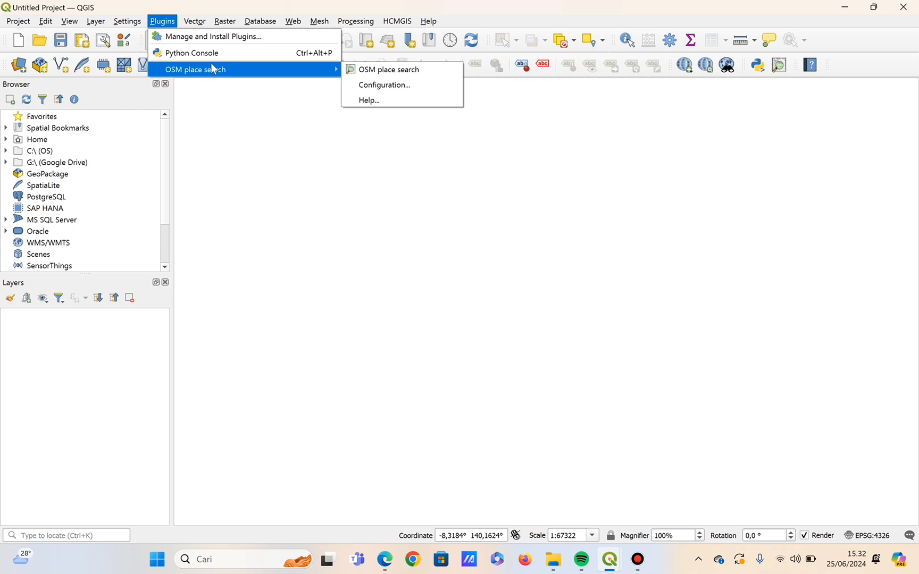
left_click(397, 22)
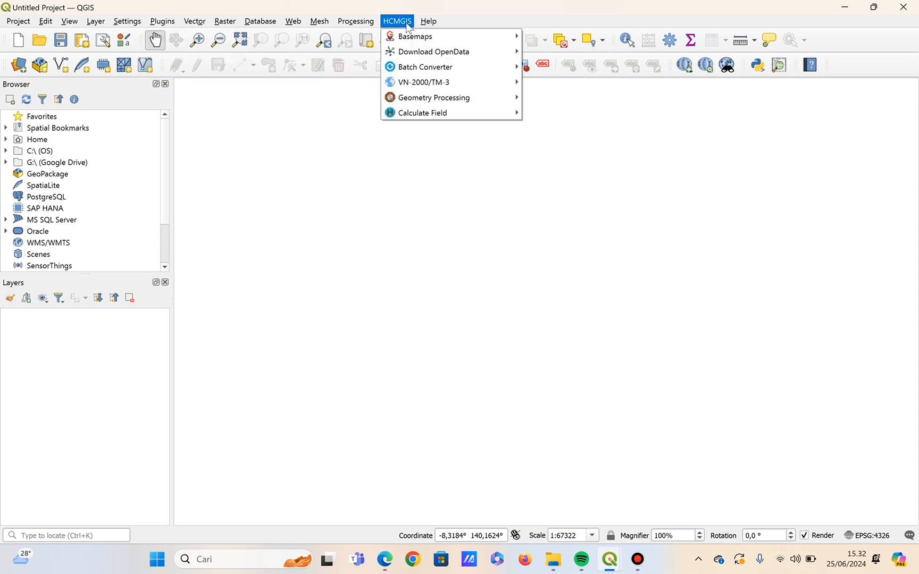
mouse_move(194, 21)
left_click(134, 52)
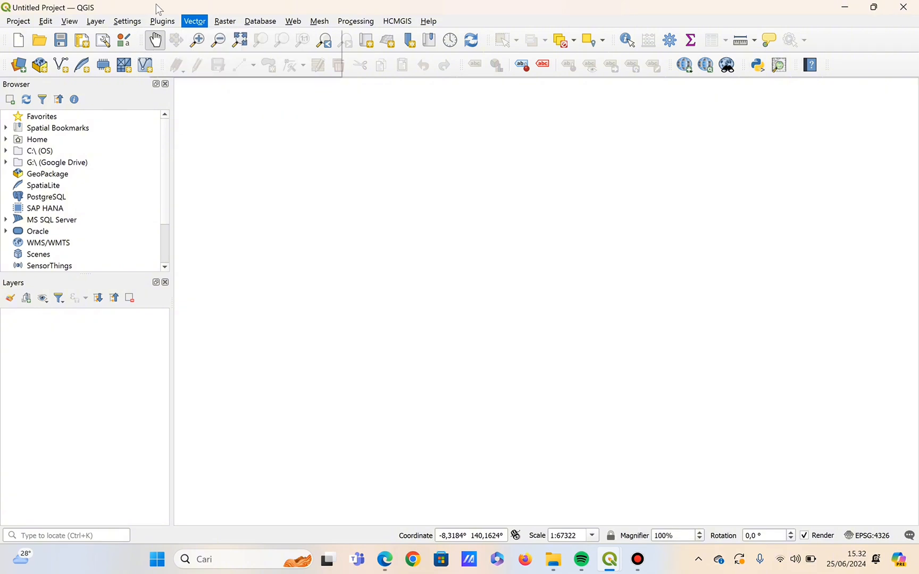
left_click(165, 20)
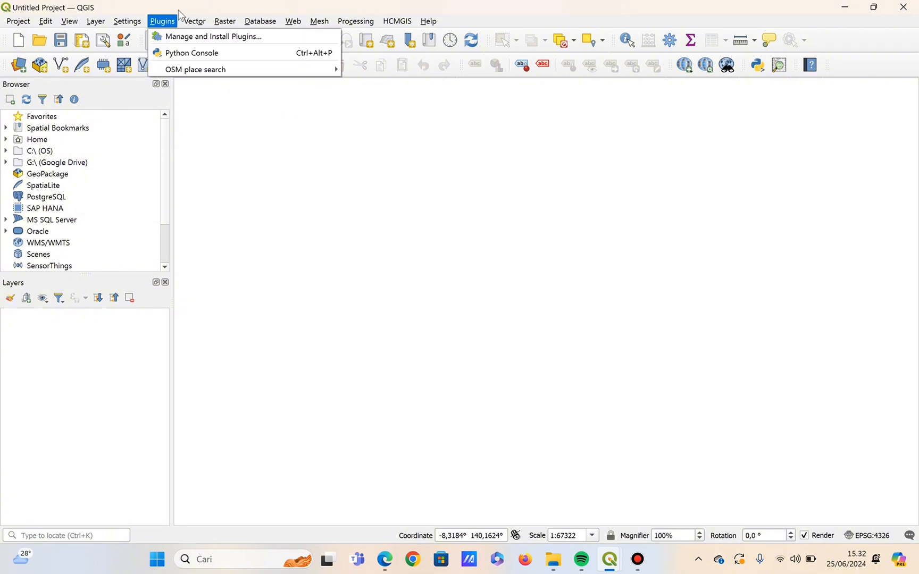
left_click(285, 157)
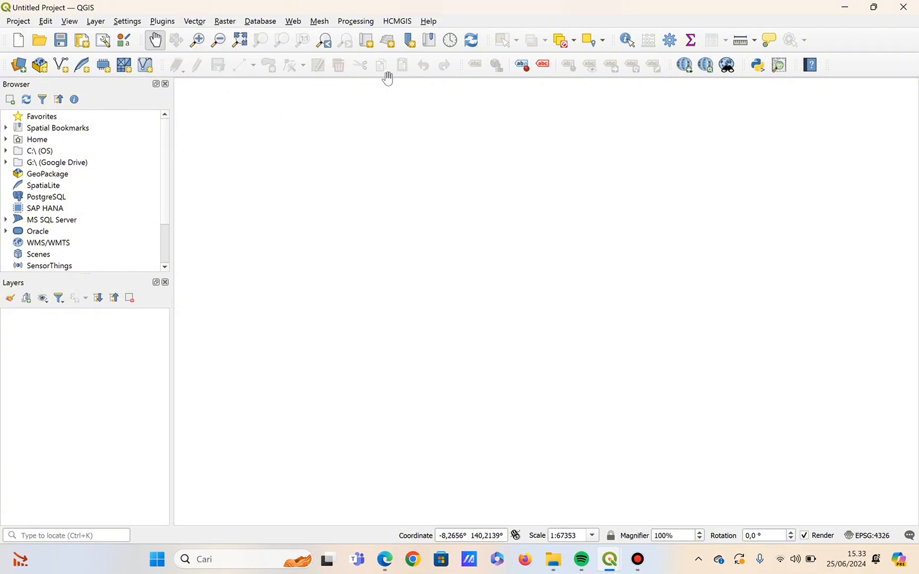
Add the Google Satellite Hybrid basemap from HCMGIS to the project.
left_click(409, 22)
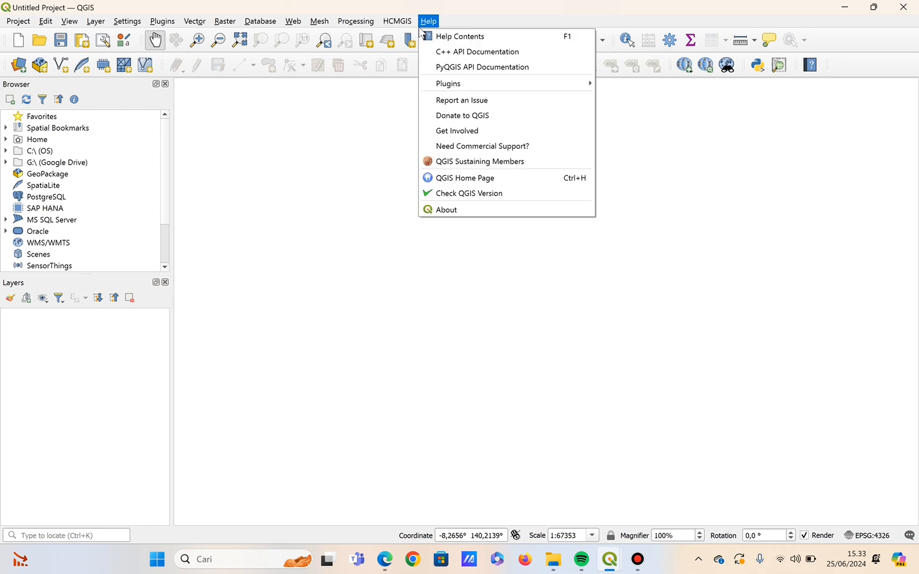
mouse_move(408, 38)
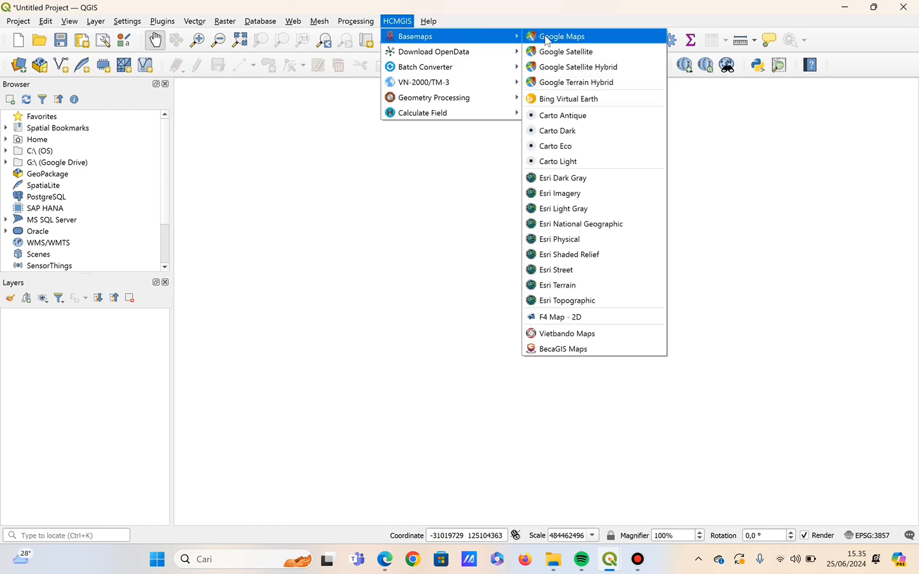
left_click(552, 70)
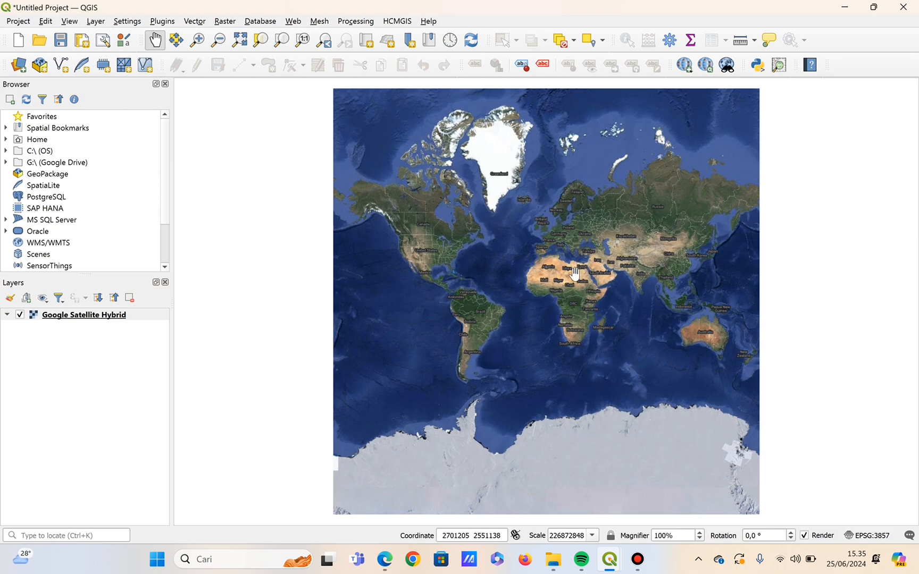
Locate the town of Merauke on the southern coast of Papua in the satellite basemap.
scroll(575, 273, "up", 1)
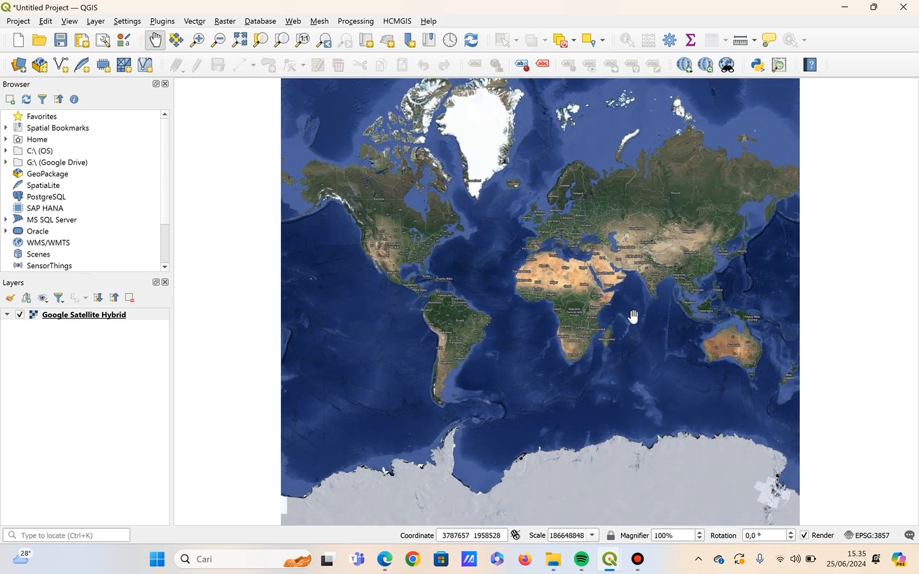
scroll(644, 307, "up", 3)
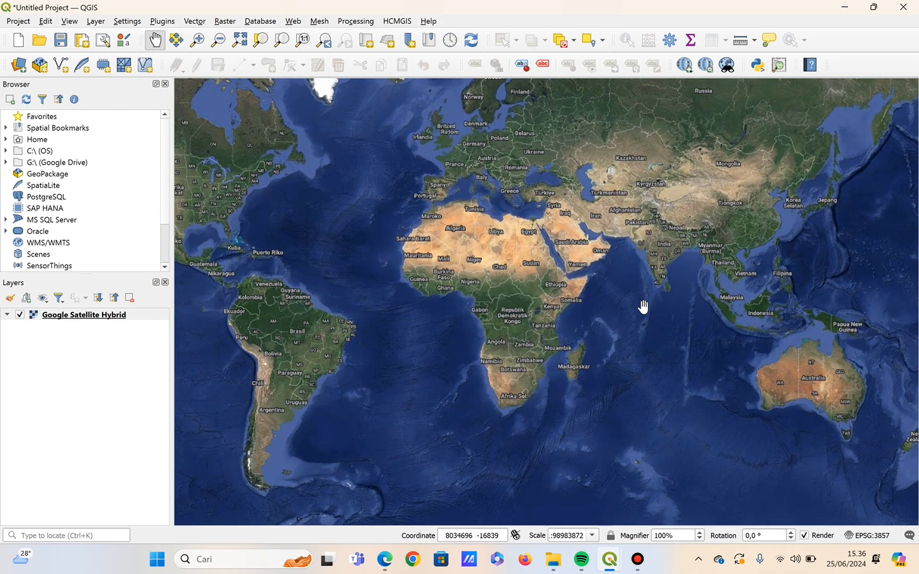
scroll(642, 308, "up", 2)
left_click_drag(753, 361, 490, 301)
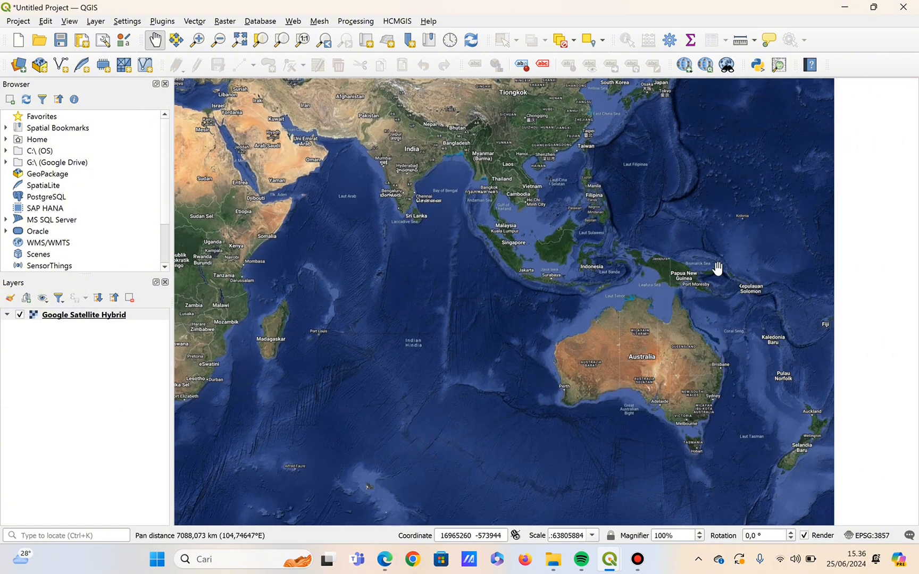
scroll(718, 268, "up", 3)
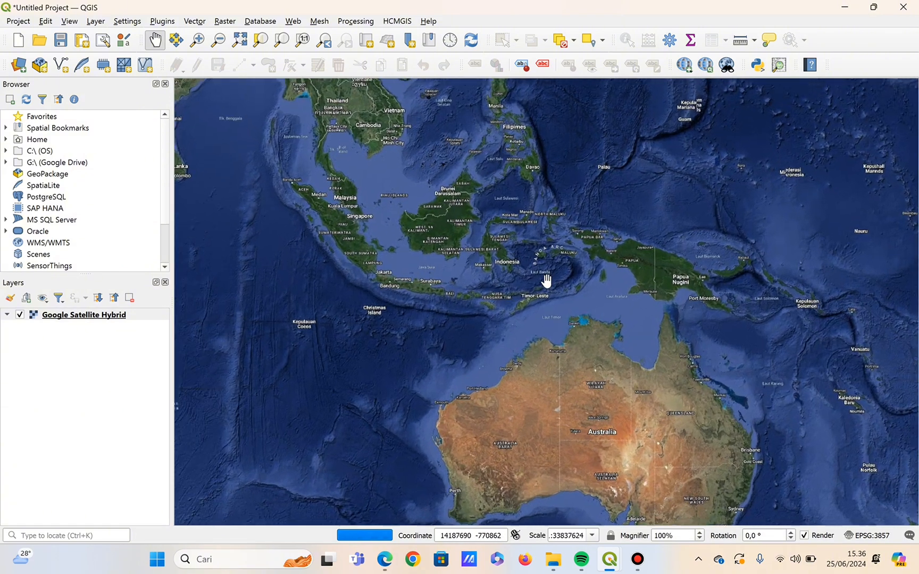
scroll(654, 295, "up", 2)
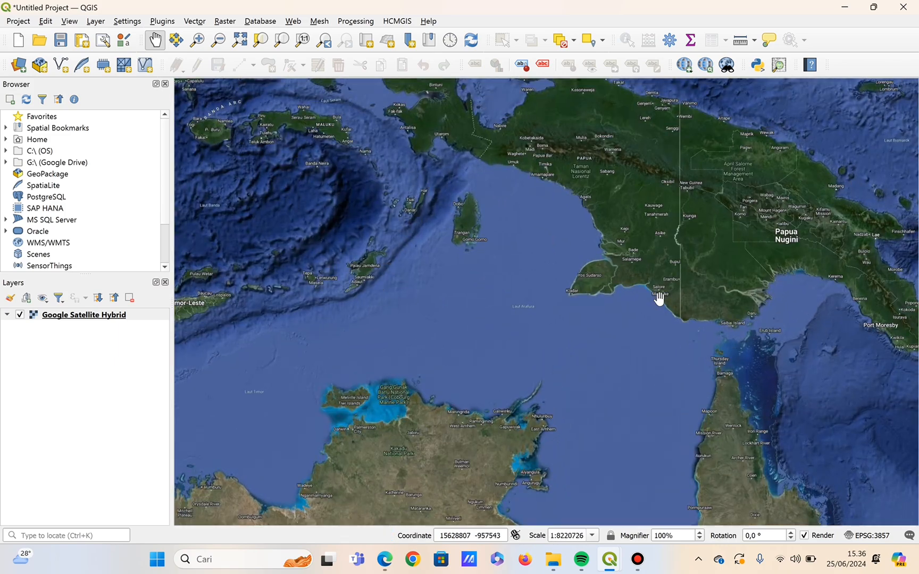
scroll(658, 298, "up", 7)
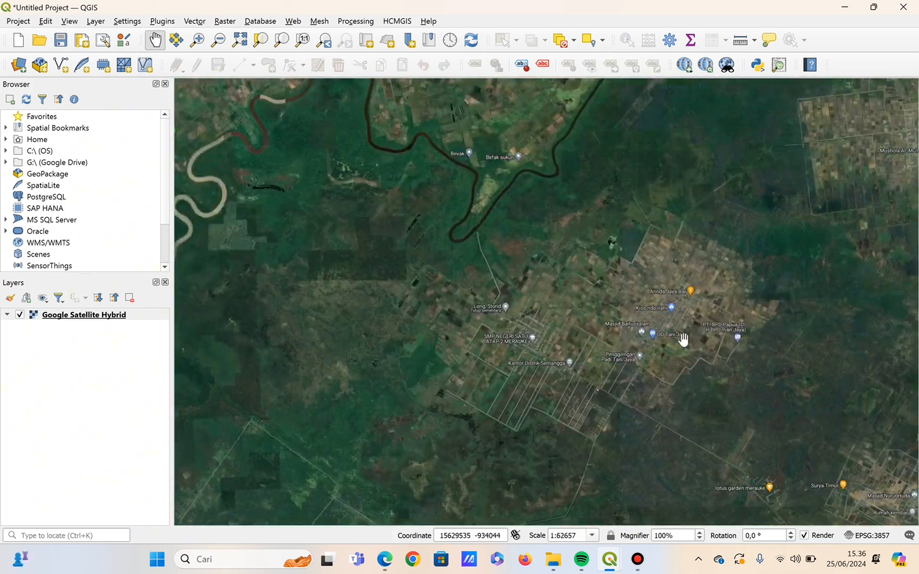
left_click_drag(683, 340, 644, 95)
left_click_drag(707, 275, 472, 178)
left_click_drag(517, 385, 569, 158)
left_click_drag(550, 365, 545, 224)
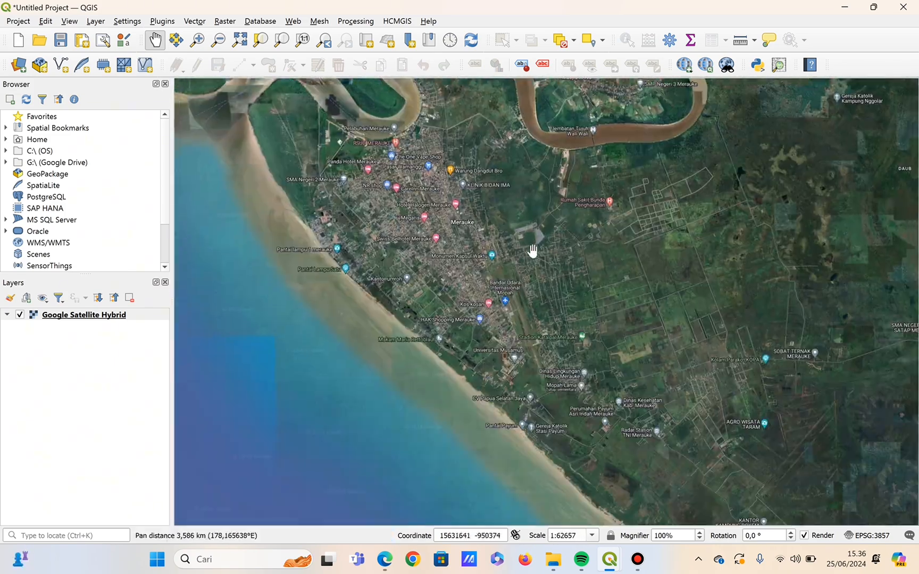
Examine the Merauke blocks along Jl. TMP Trikora around Penginapan CLASSIC and Hotel Marrlokha at building level.
scroll(403, 271, "up", 1)
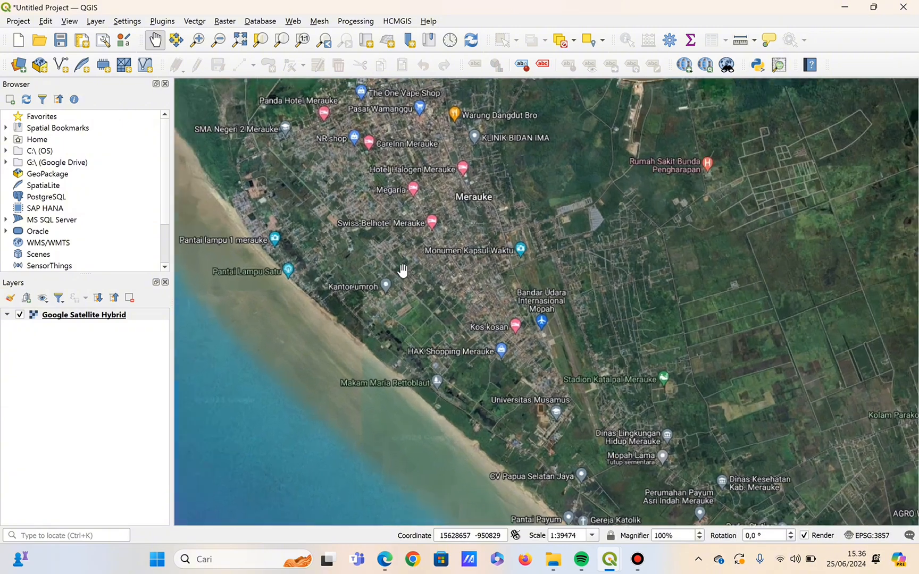
scroll(410, 217, "up", 1)
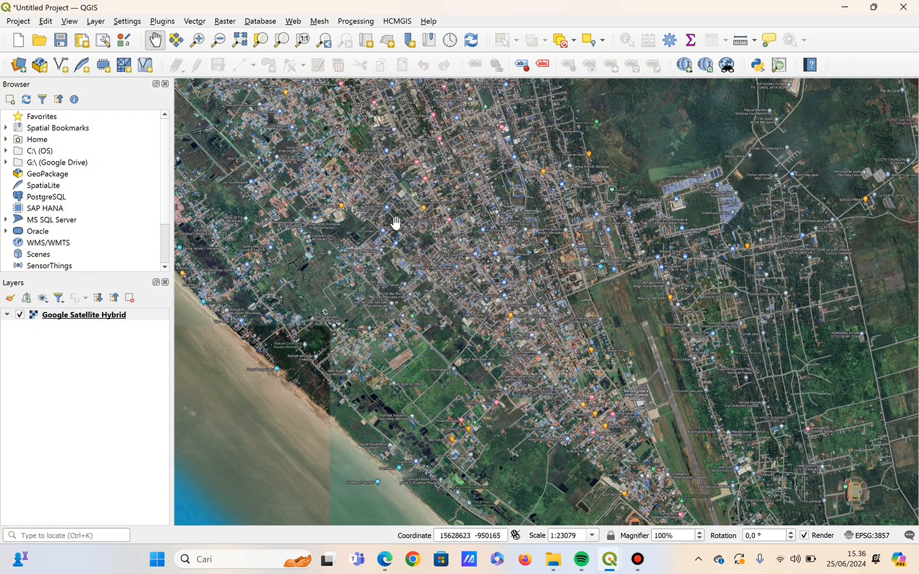
scroll(395, 222, "up", 1)
scroll(395, 222, "up", 1)
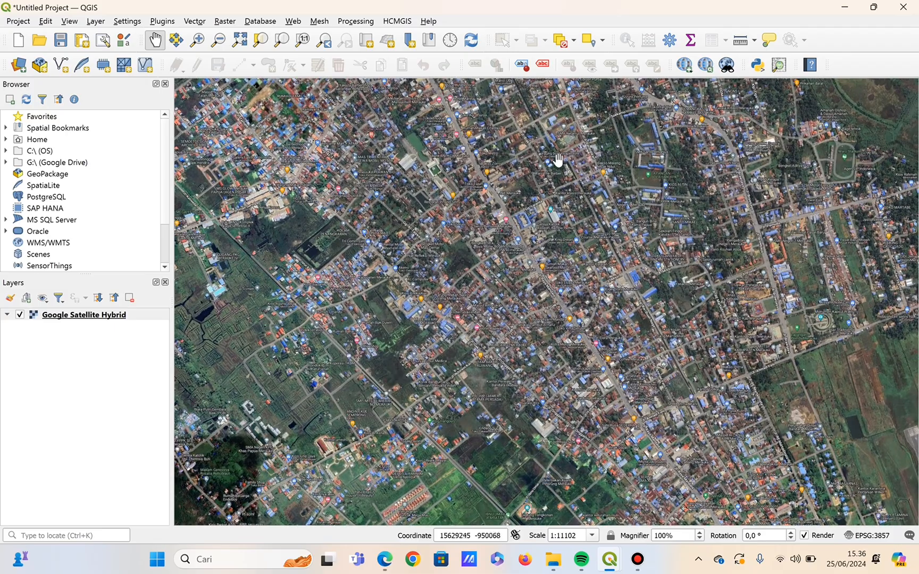
left_click_drag(555, 158, 532, 410)
scroll(532, 410, "up", 1)
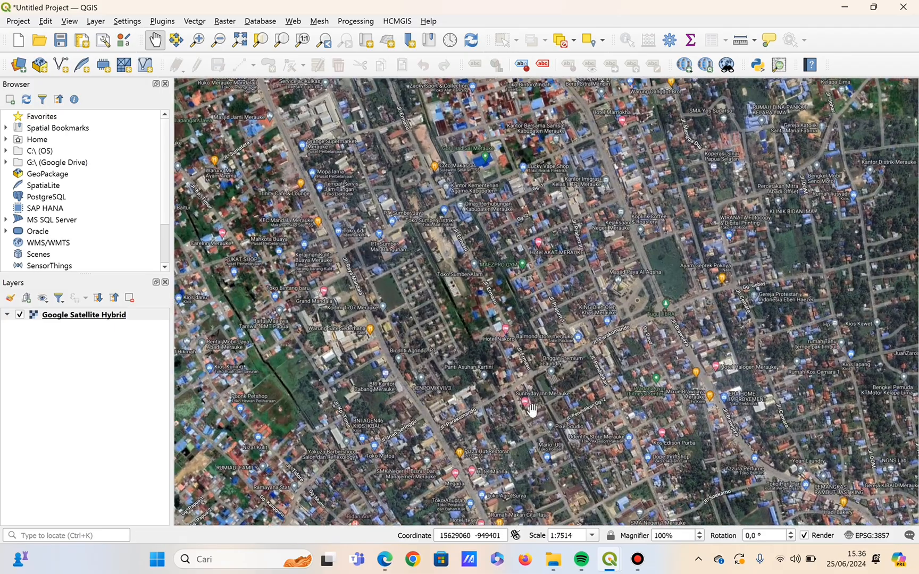
left_click_drag(610, 116, 546, 285)
scroll(533, 233, "up", 2)
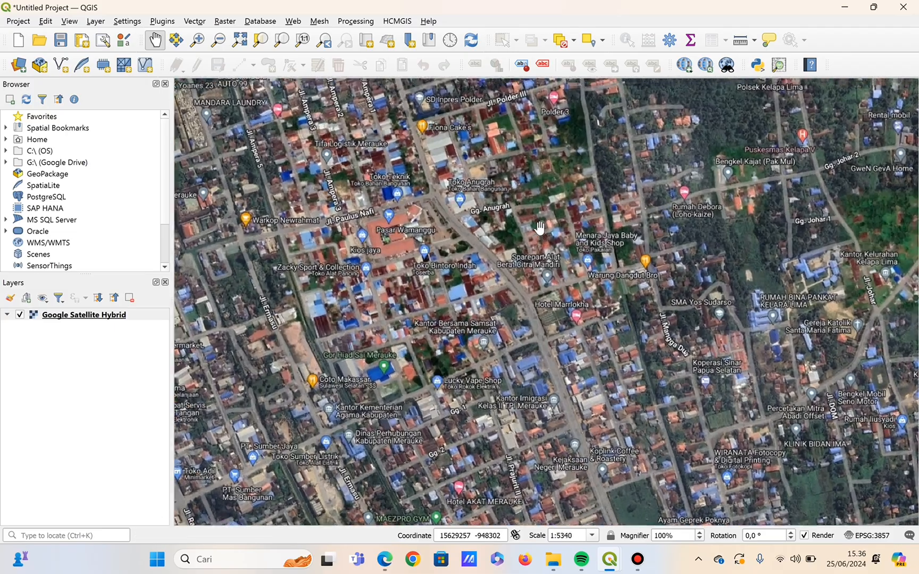
left_click_drag(572, 289, 475, 170)
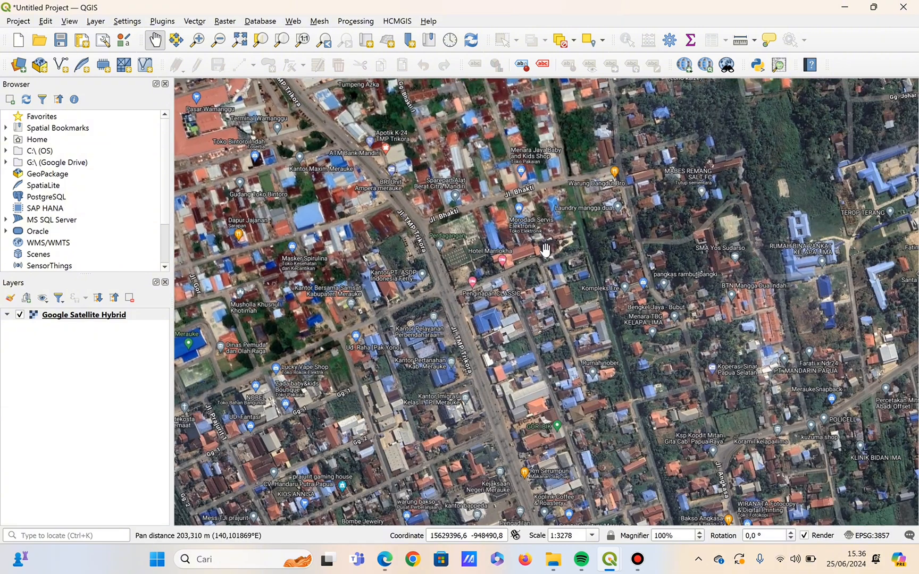
scroll(545, 249, "up", 1)
left_click_drag(550, 327, 543, 307)
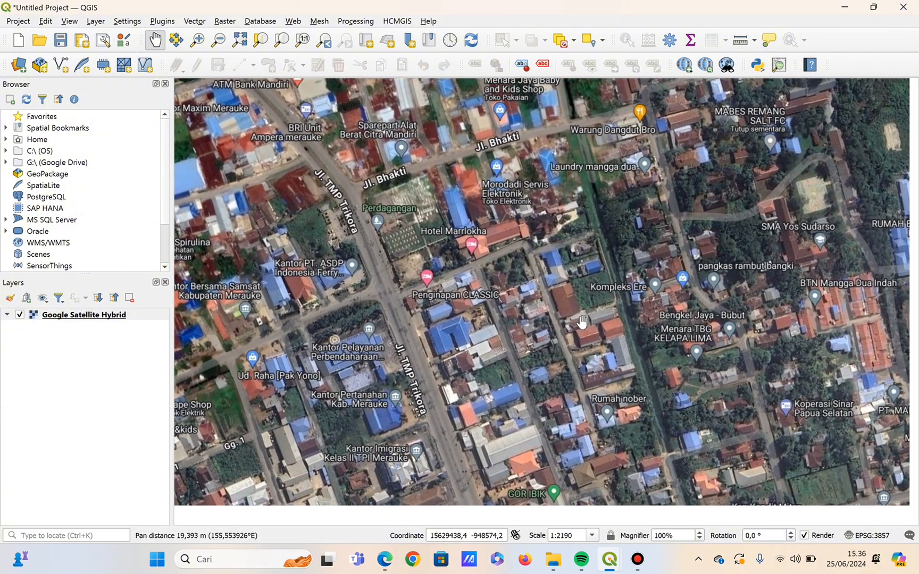
scroll(543, 307, "up", 1)
scroll(542, 307, "up", 1)
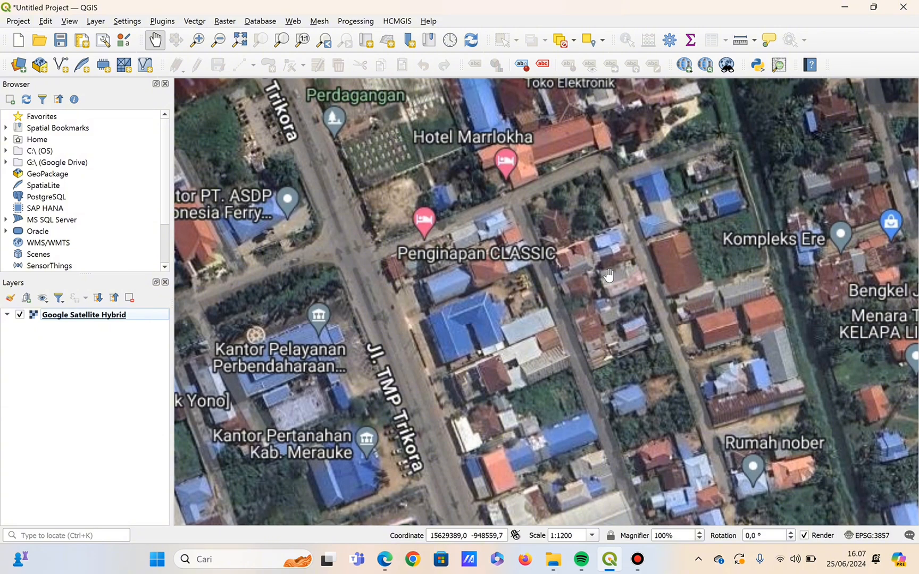
Start a new shapefile layer with the file name tempat and Polygon as its geometry type.
left_click(95, 21)
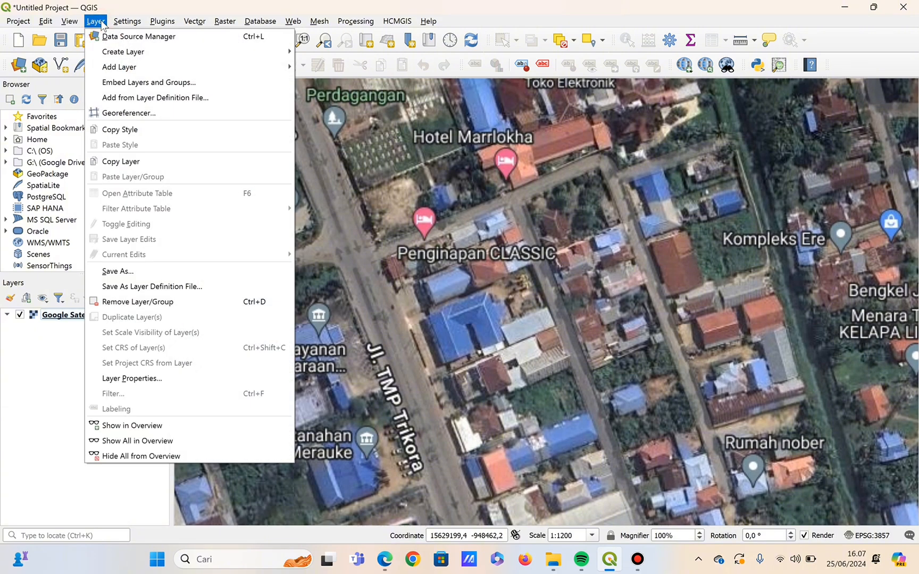
mouse_move(120, 51)
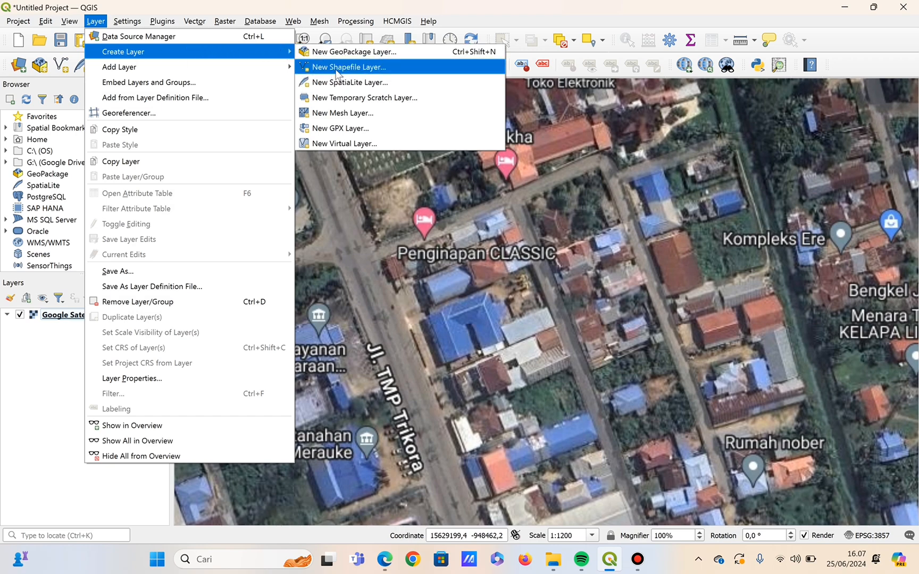
left_click(390, 68)
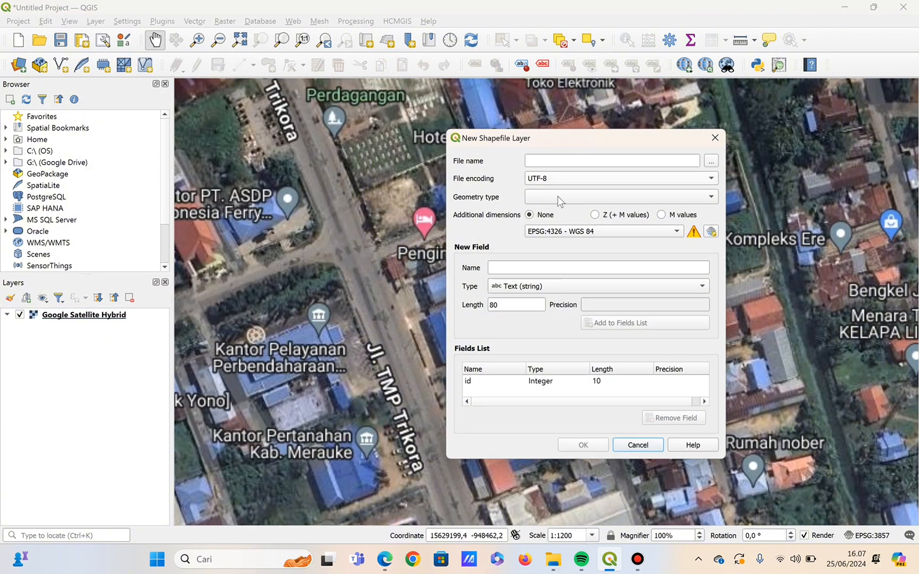
left_click(583, 159)
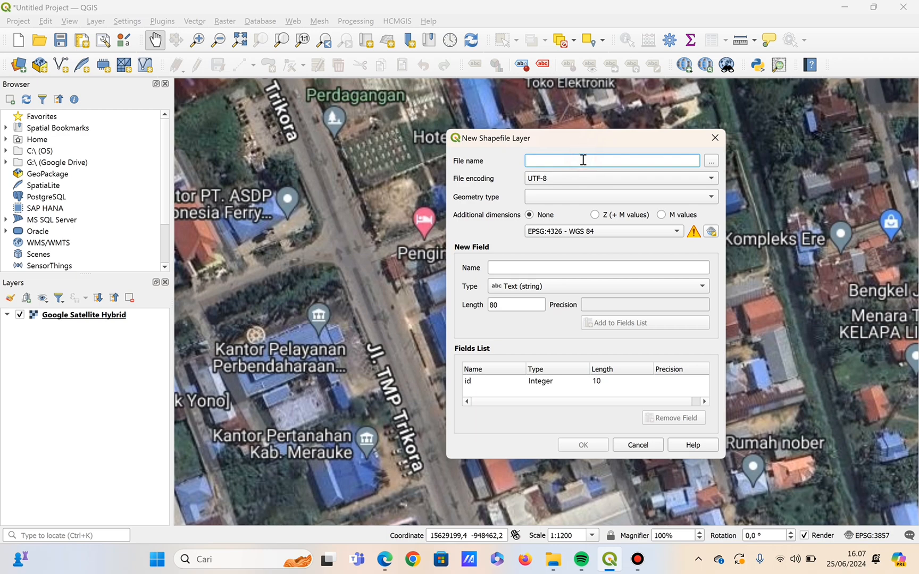
type("a")
key("BackSpace")
type("tempat")
left_click(575, 196)
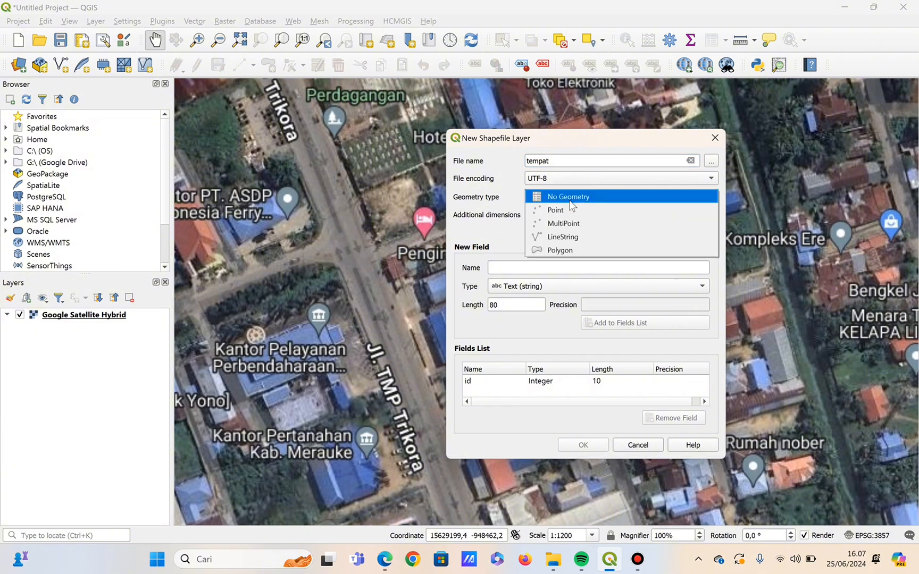
left_click(558, 250)
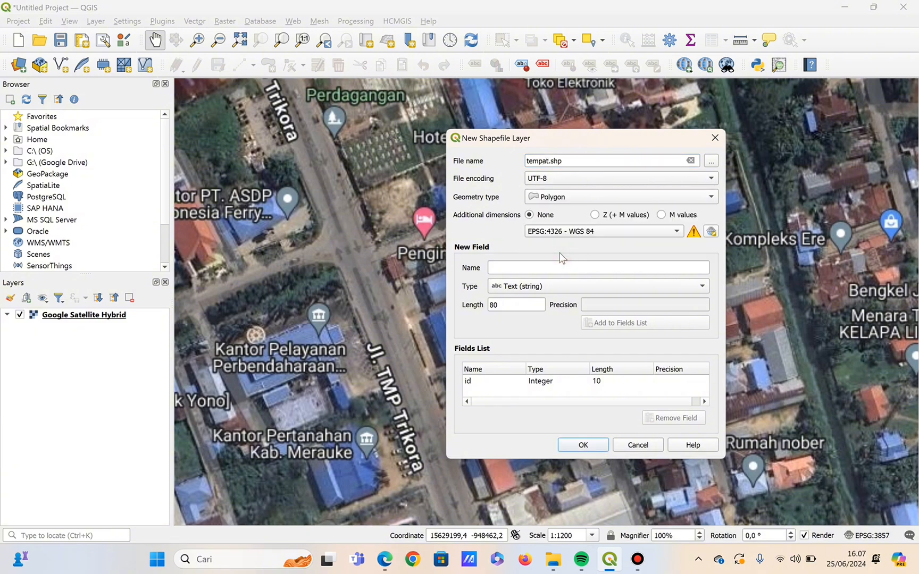
Add two text fields of length 80, nama and koordinat, to the new shapefile's fields list.
left_click(530, 269)
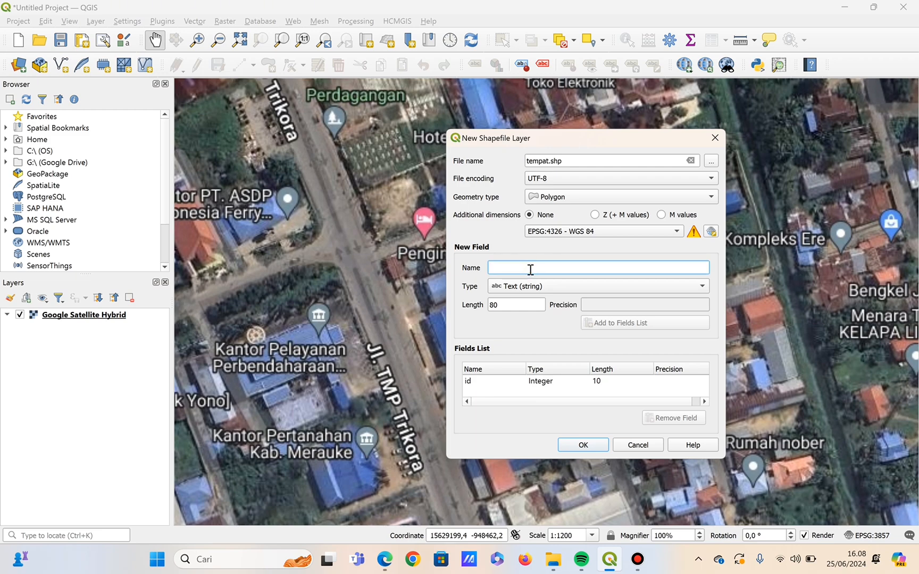
type("nama")
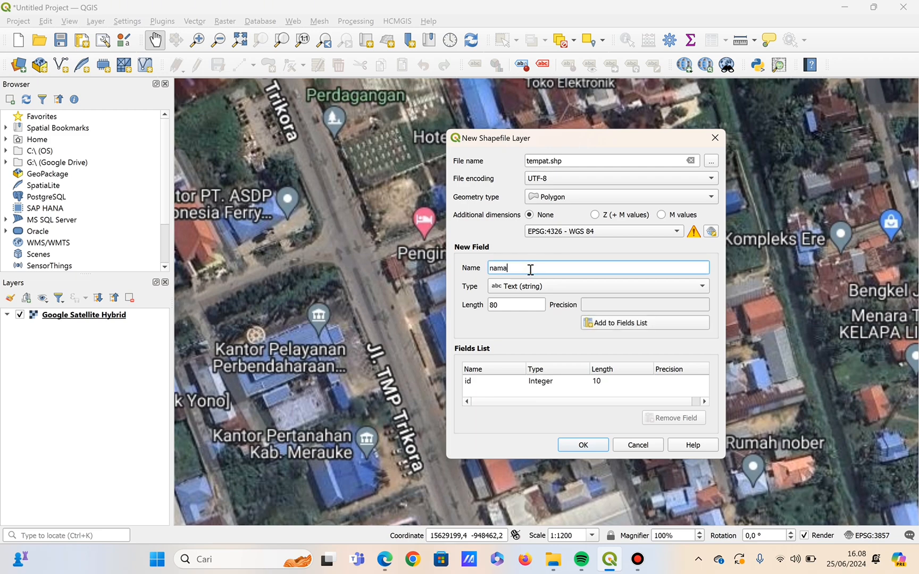
left_click(607, 323)
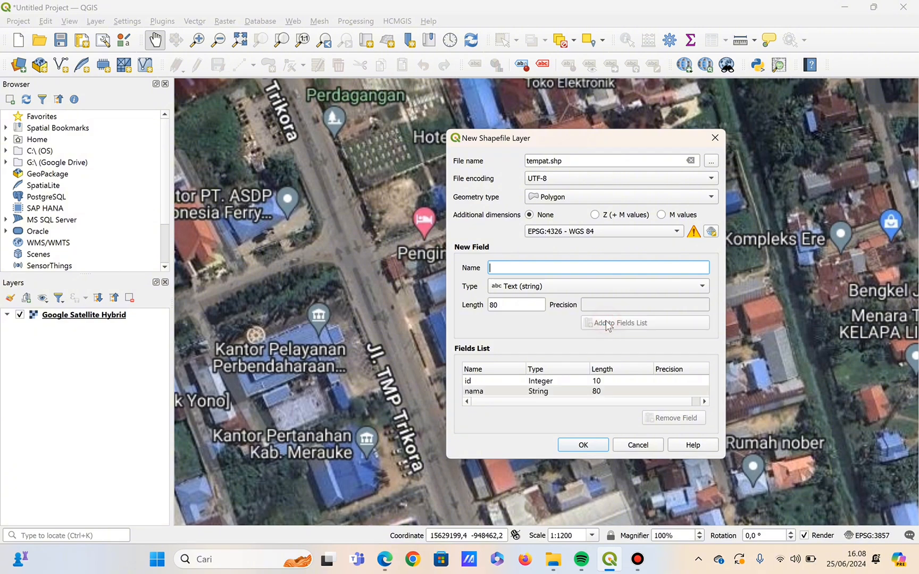
type("koo")
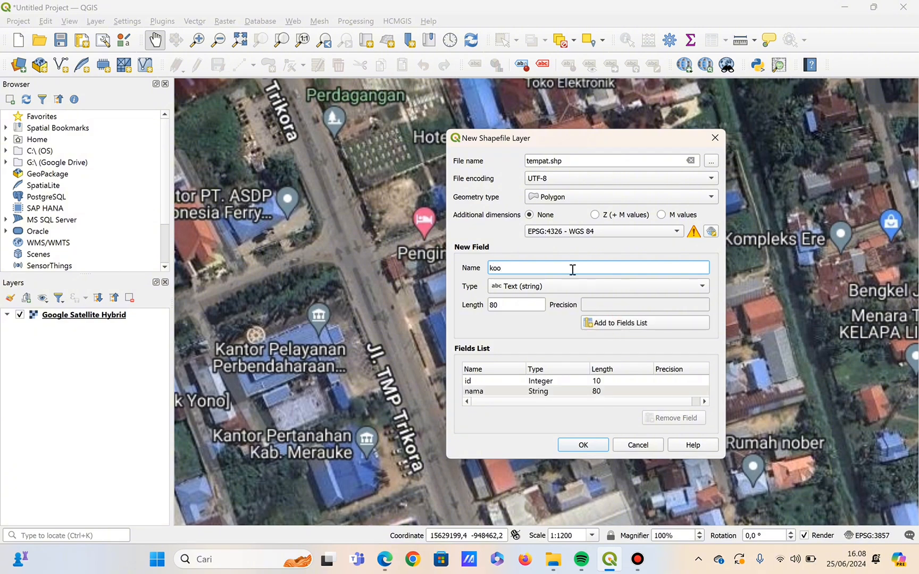
type("rdinat")
left_click(667, 323)
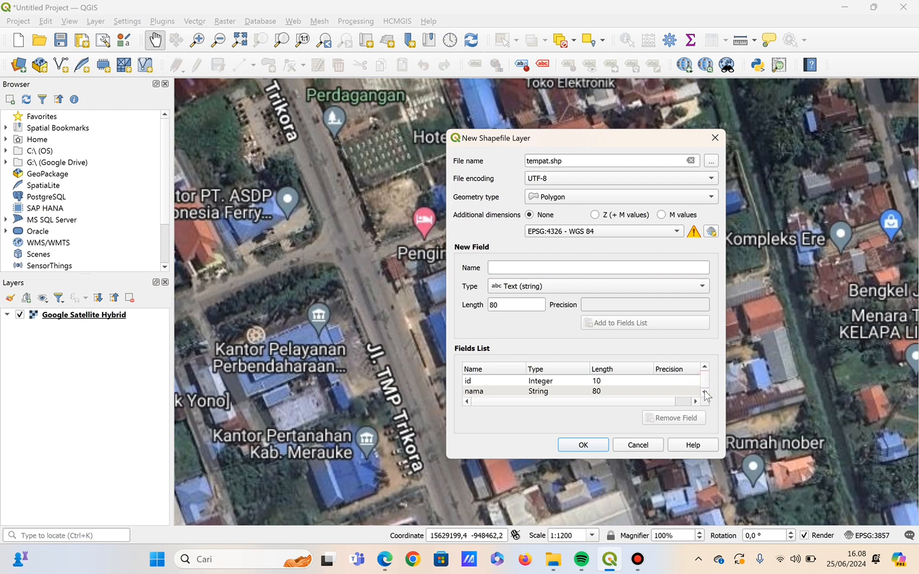
Create the tempat shapefile with its listed fields, overwriting the existing file of the same name.
left_click(705, 392)
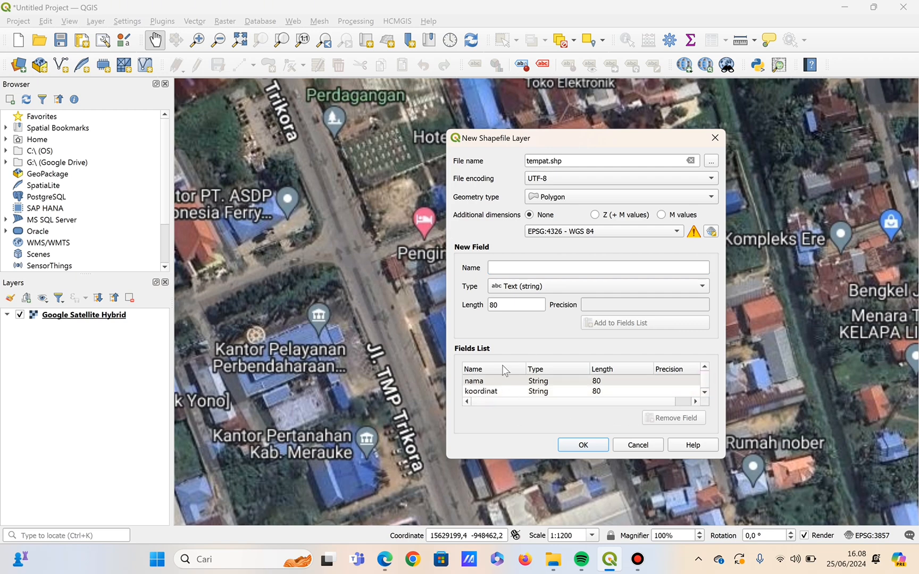
left_click(592, 447)
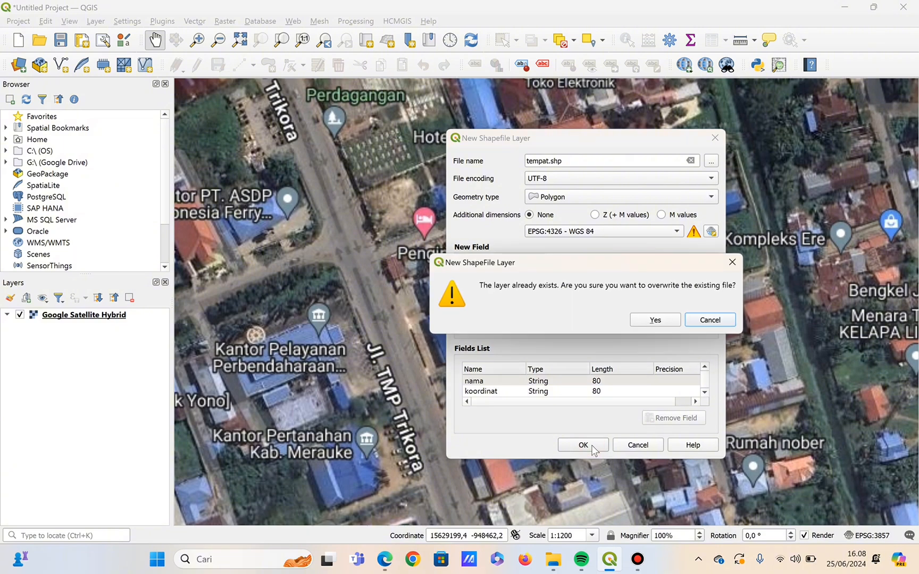
left_click(651, 320)
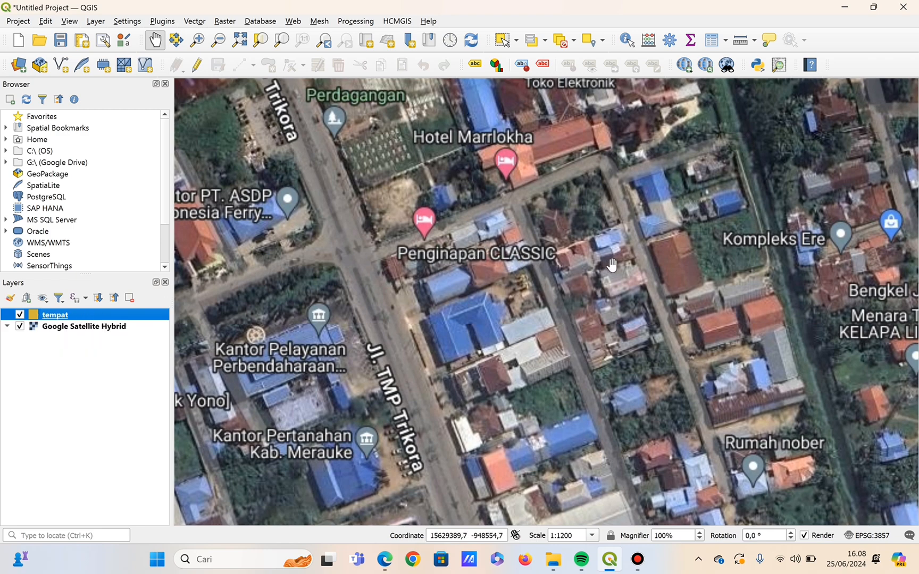
Enable editing on the tempat layer and digitize a four-corner polygon over the red-and-blue-roofed house east of Penginapan CLASSIC.
left_click(200, 62)
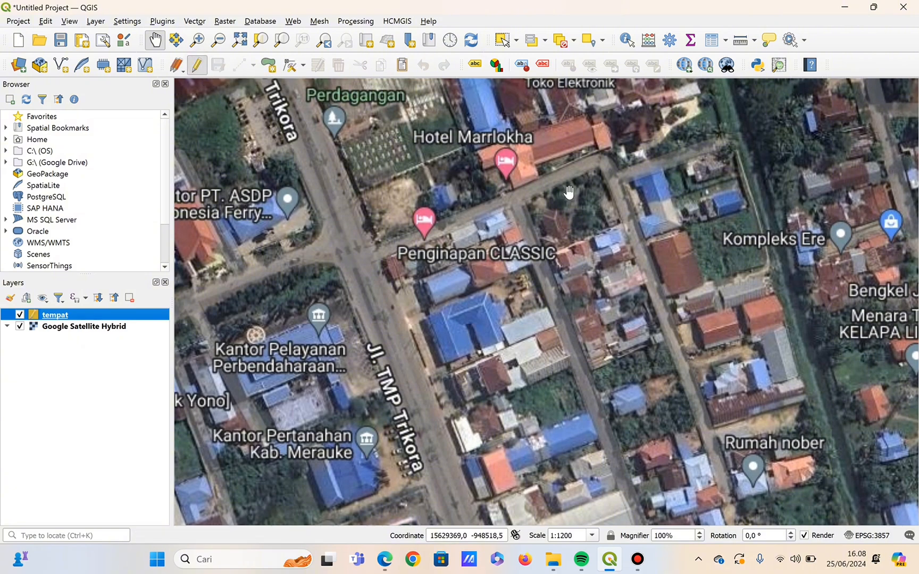
left_click(266, 66)
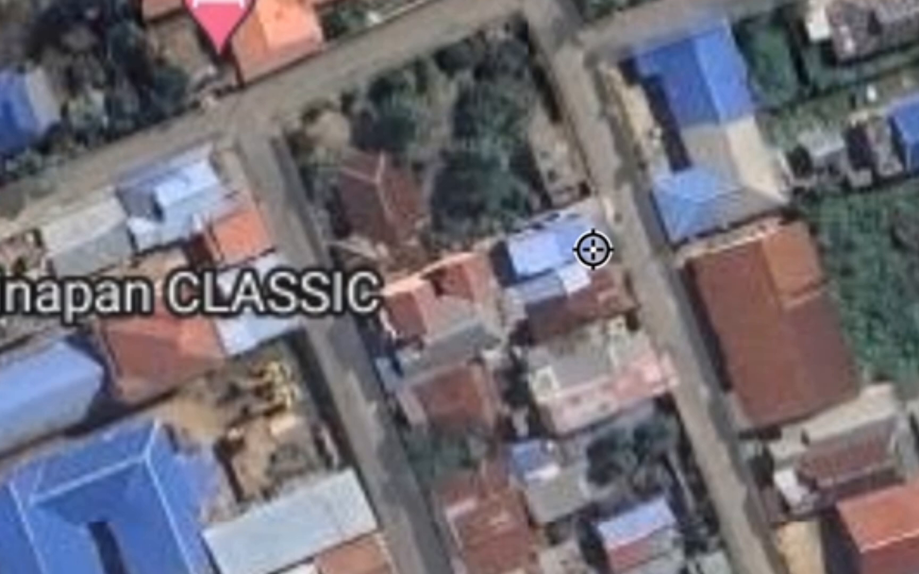
left_click(593, 249)
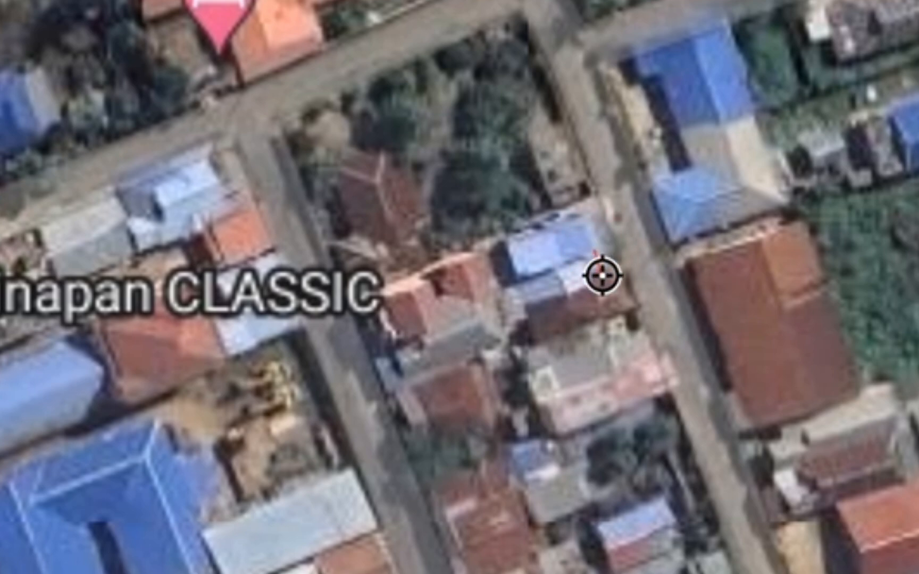
left_click(611, 300)
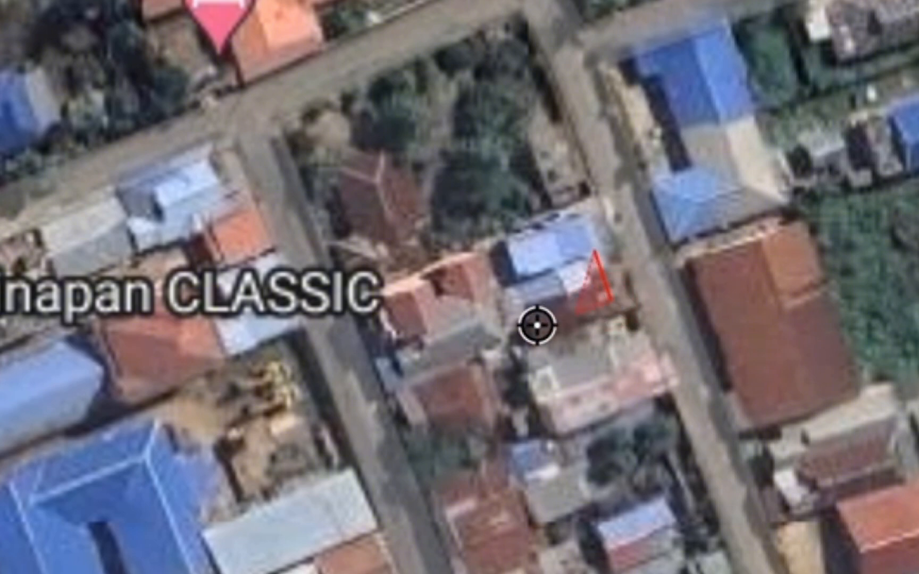
left_click(512, 332)
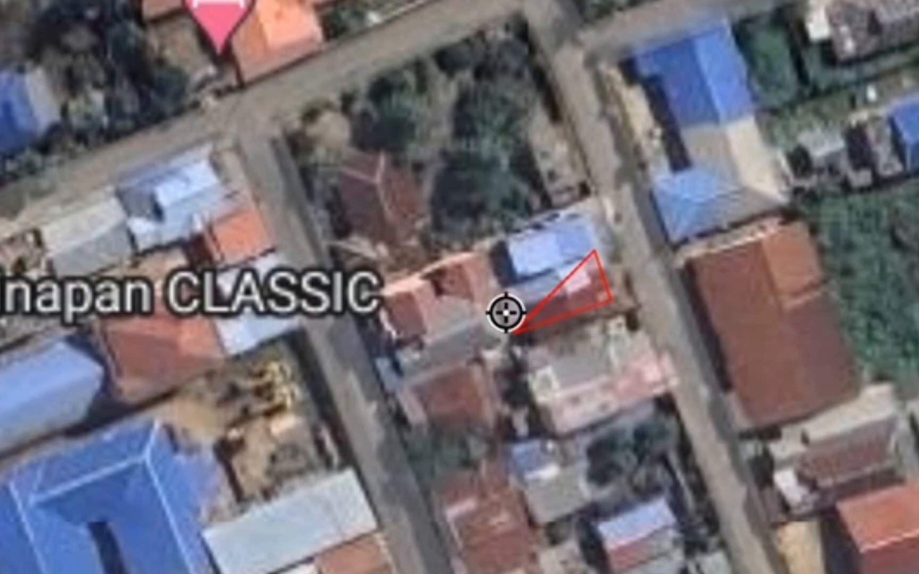
double_click(488, 280)
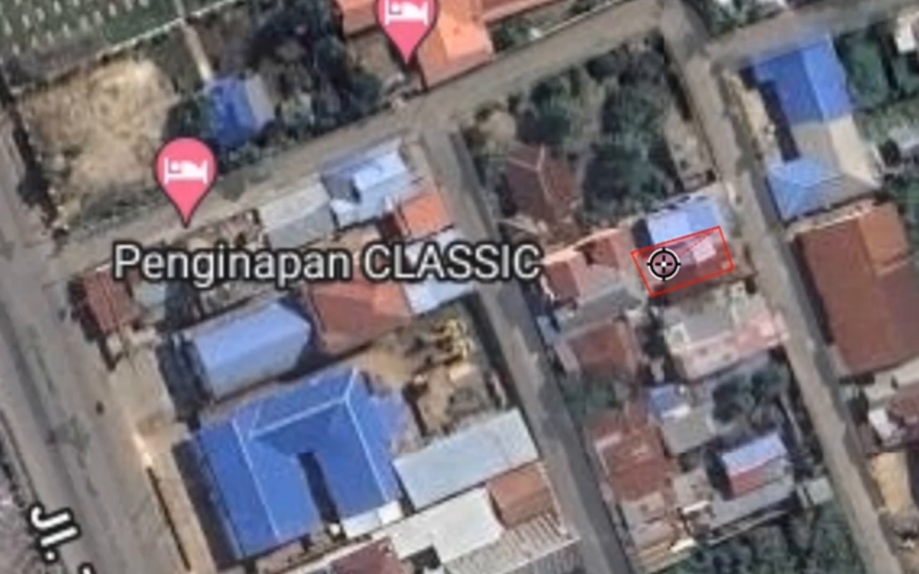
right_click(631, 253)
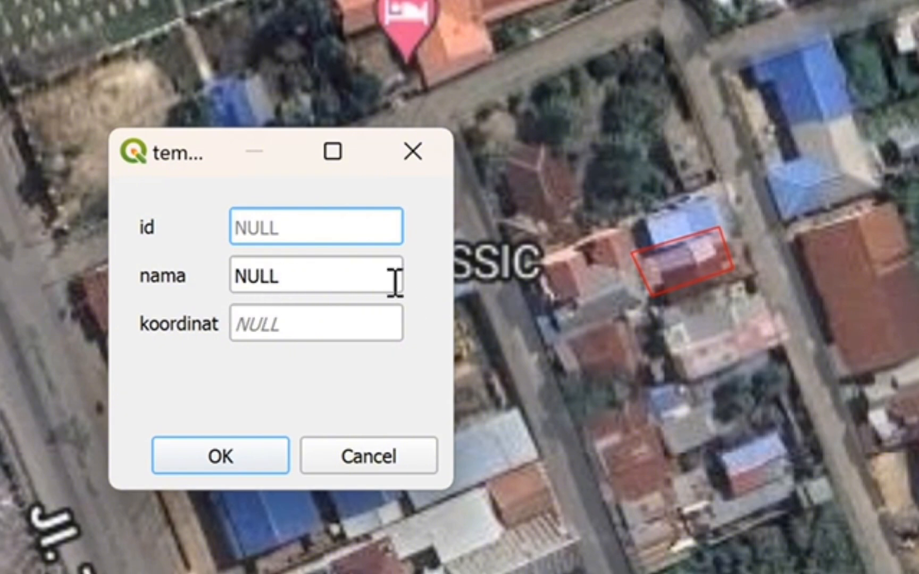
Set the new polygon's nama attribute to rumah followed by the house owner's name.
left_click(338, 273)
double_click(338, 273)
key("BackSpace")
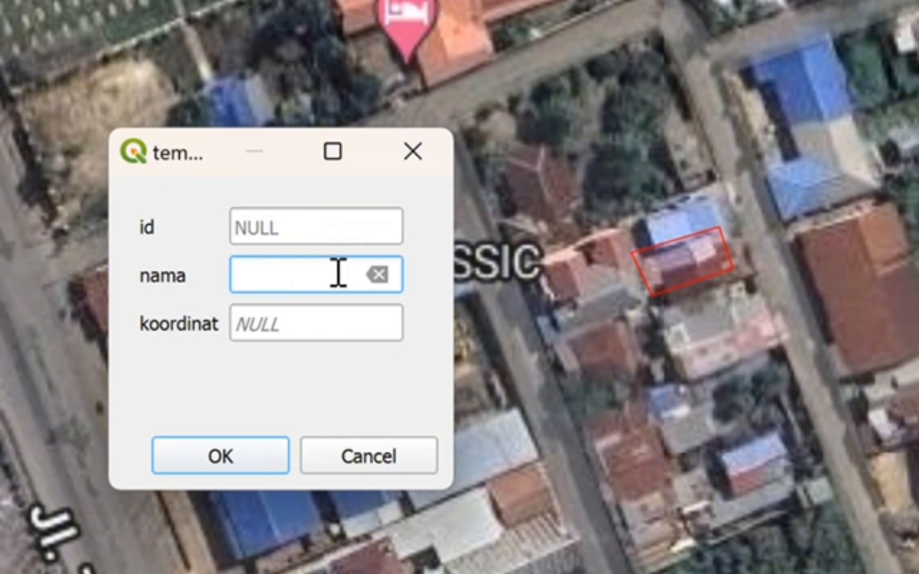
type("rumah far")
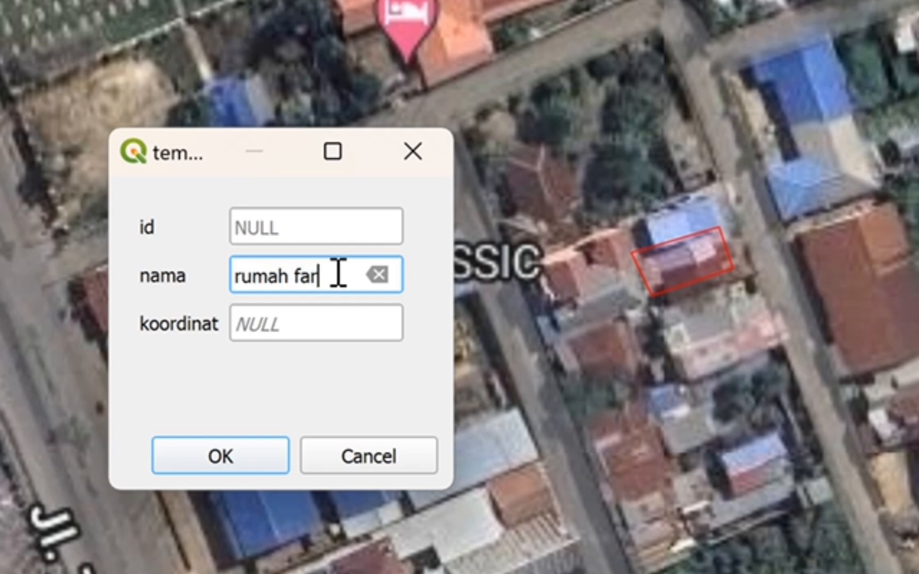
type("ida")
Copy the house's map coordinate in EPSG:4326 - WGS 84 into the koordinat attribute and save the feature.
left_click(313, 328)
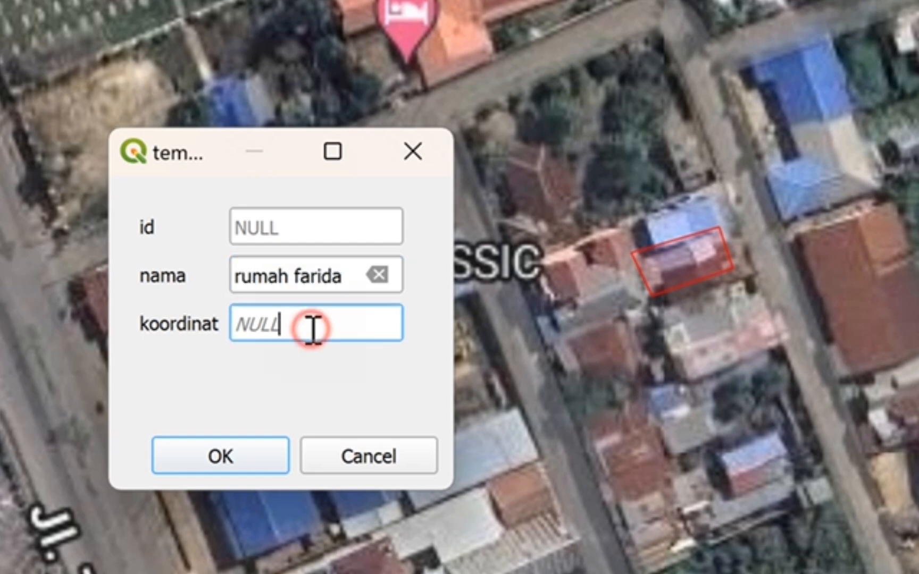
double_click(313, 329)
key("BackSpace")
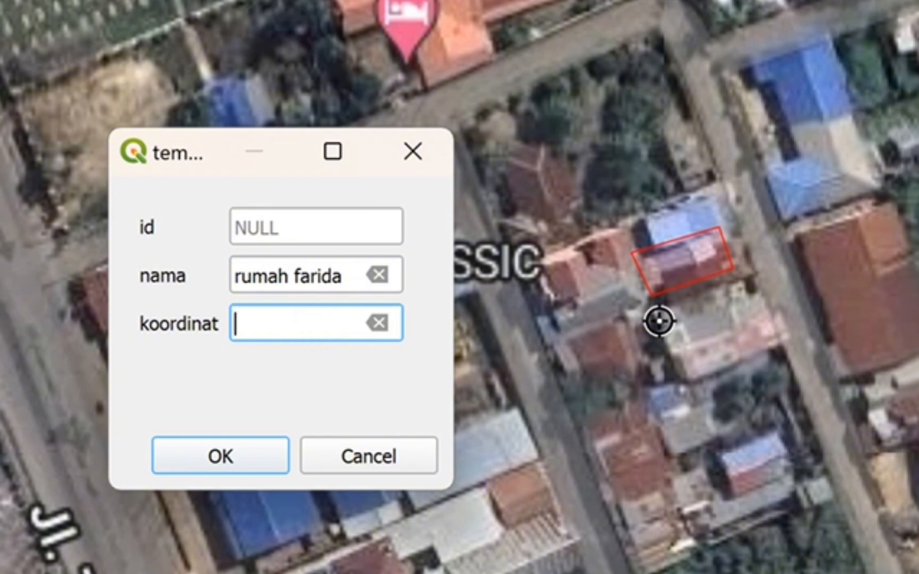
left_click(684, 265)
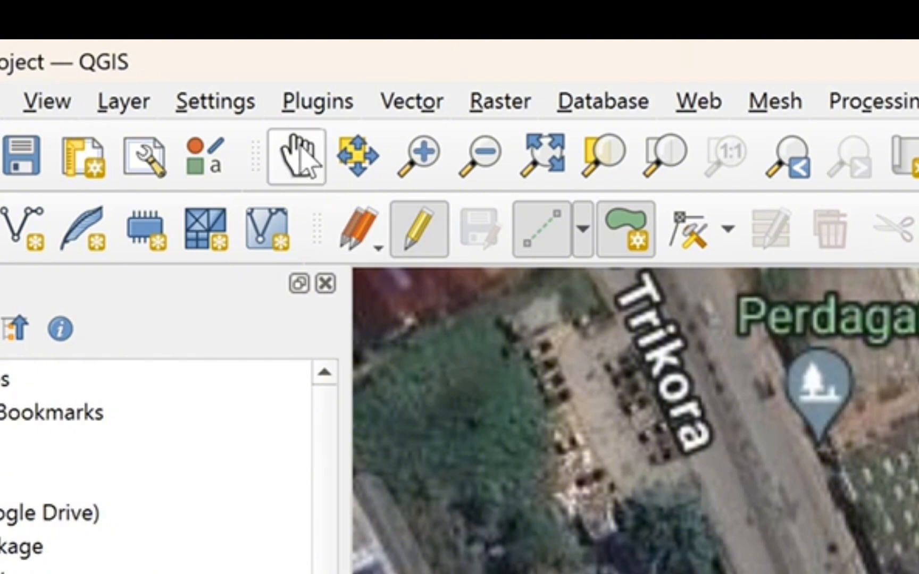
left_click(295, 162)
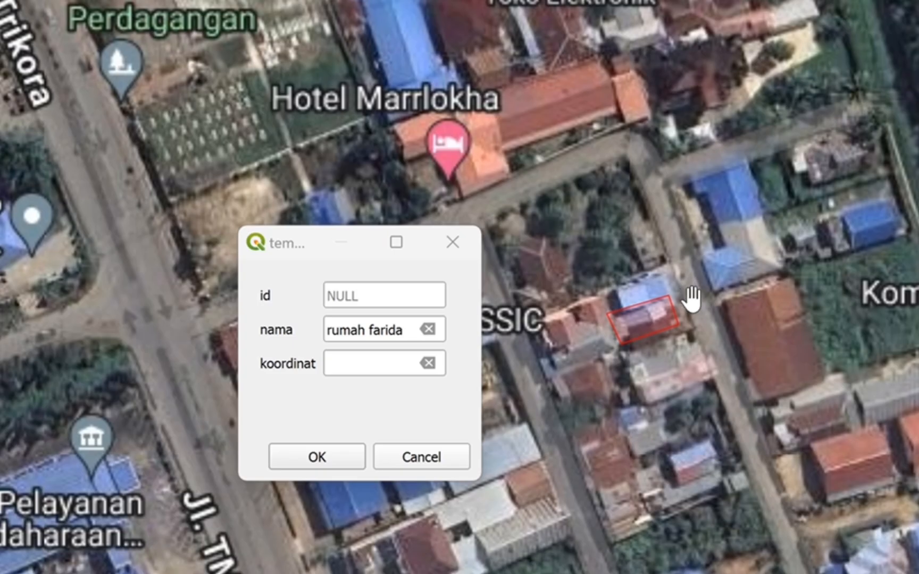
left_click_drag(691, 298, 686, 252)
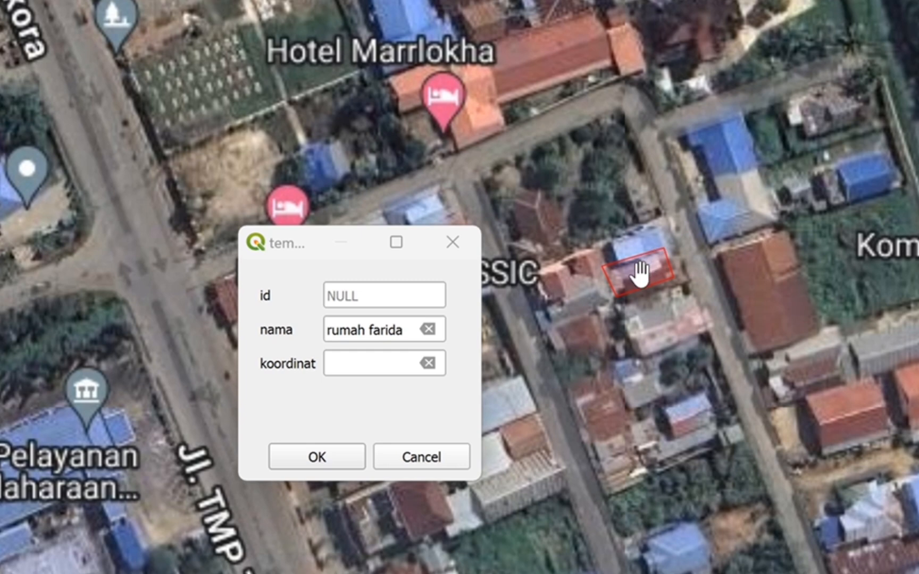
right_click(640, 274)
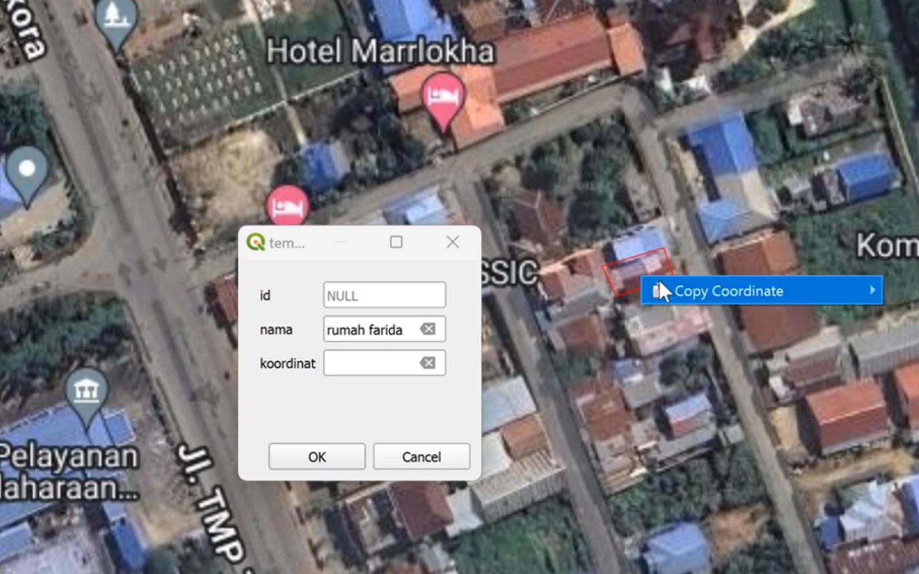
mouse_move(675, 286)
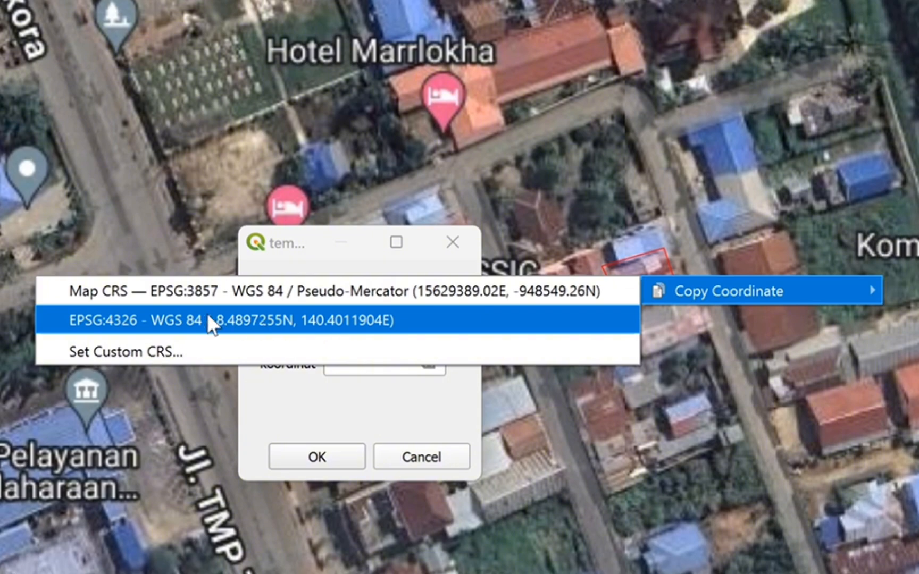
left_click(90, 322)
left_click(345, 360)
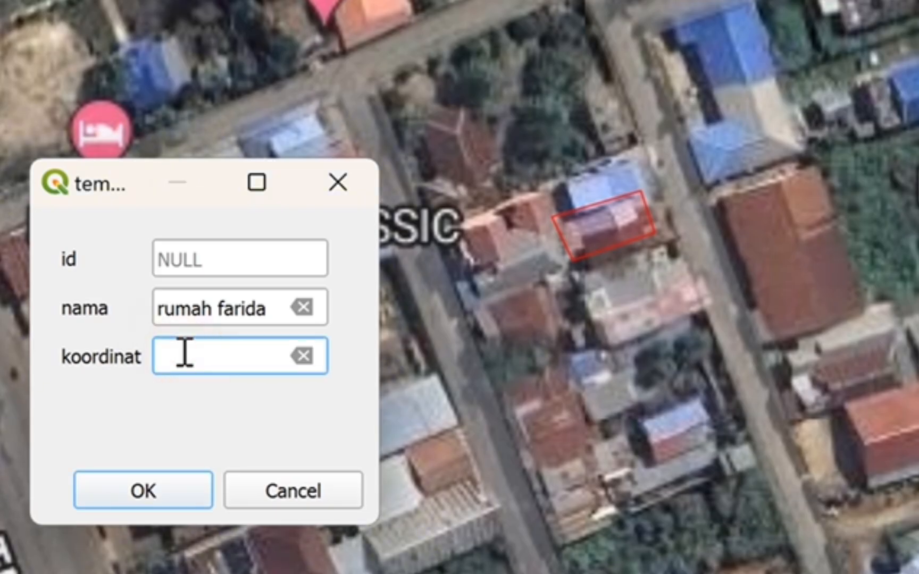
key("ctrl+v")
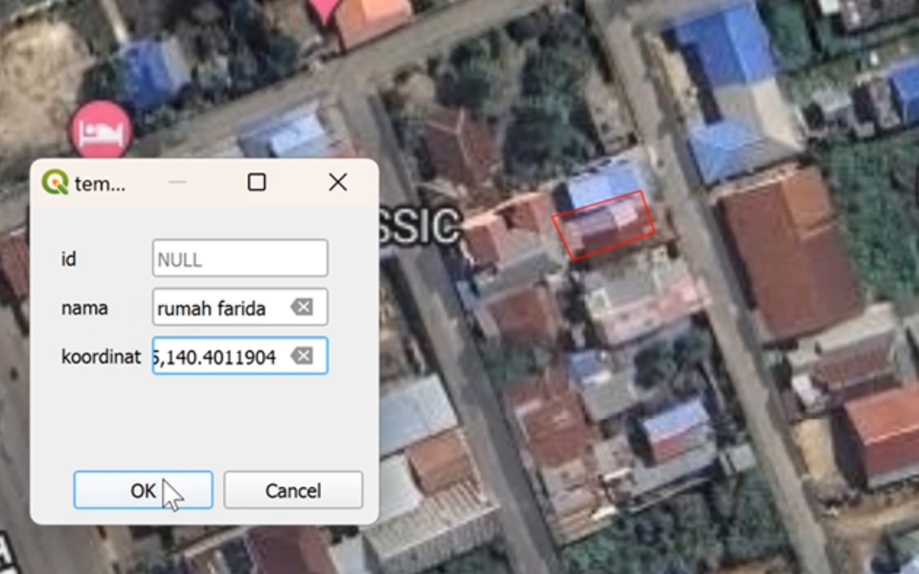
left_click(144, 494)
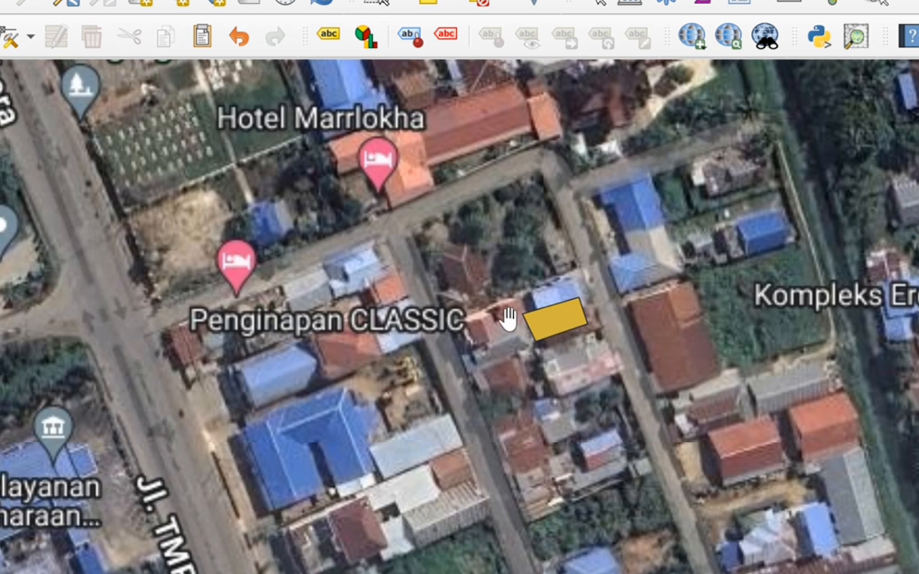
left_click_drag(418, 356, 563, 218)
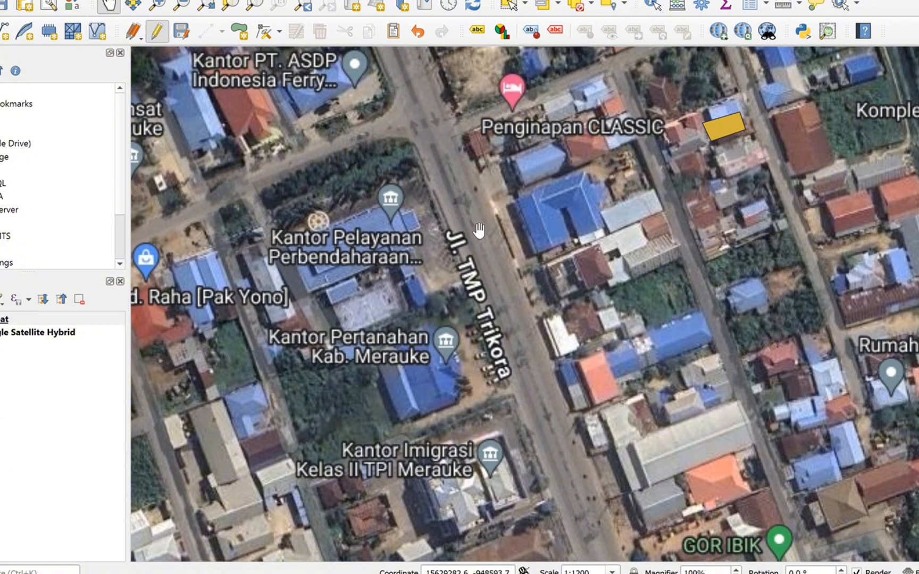
left_click_drag(460, 467, 418, 234)
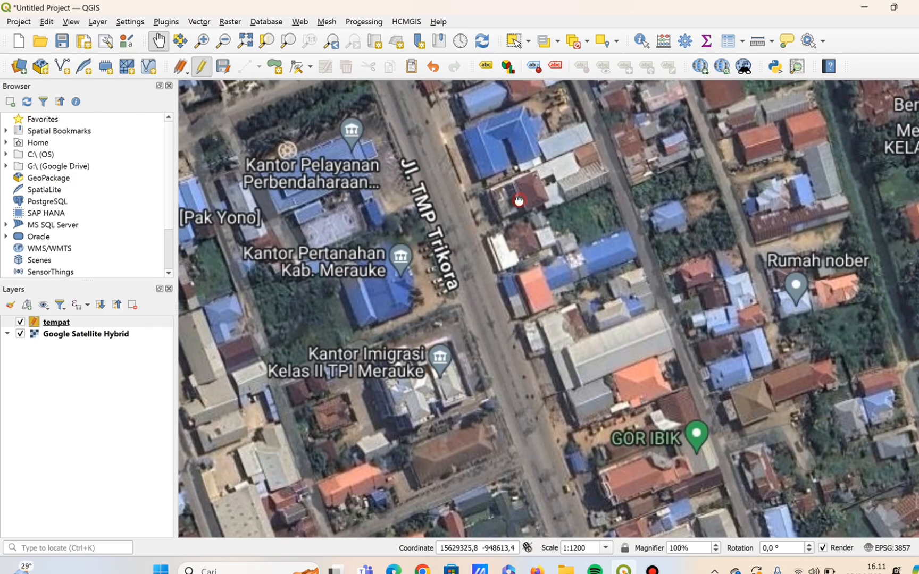
left_click_drag(518, 200, 537, 345)
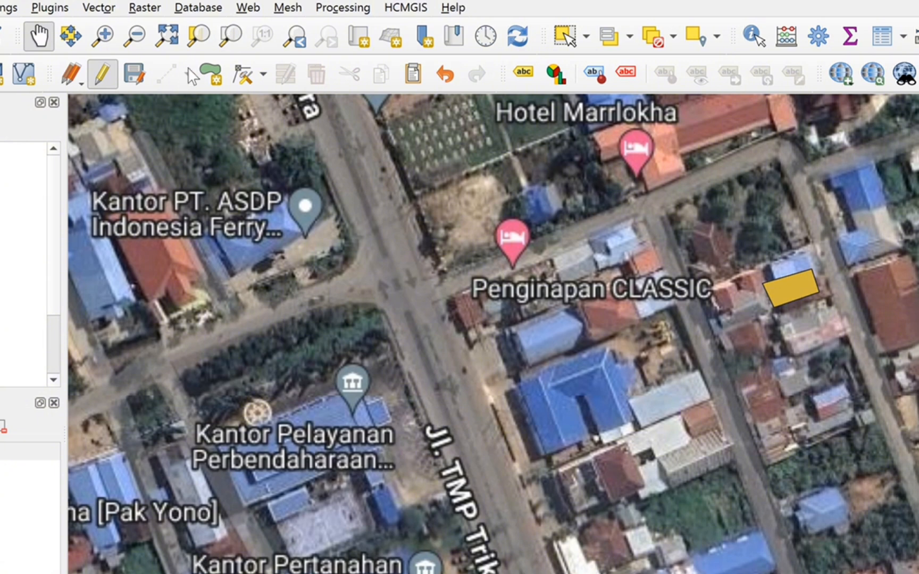
left_click(211, 76)
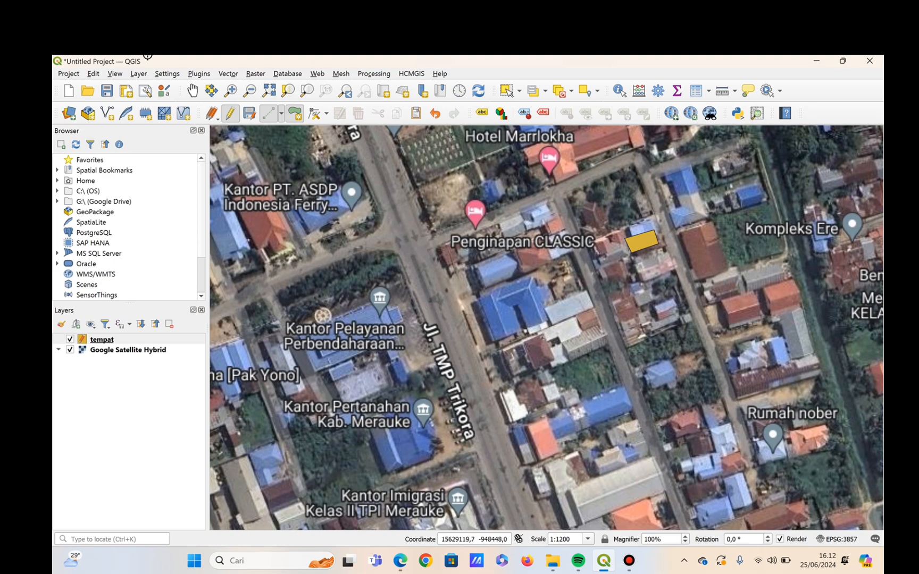
left_click(349, 254)
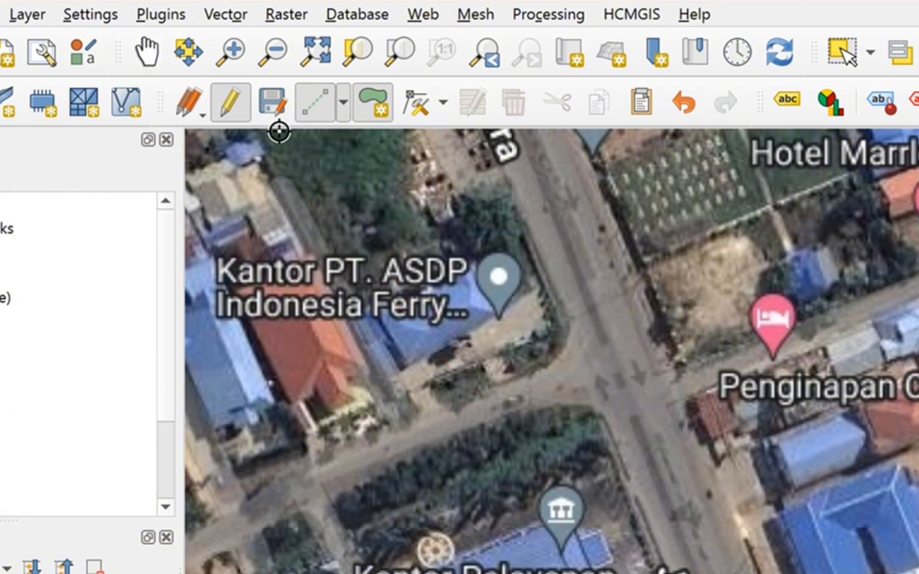
left_click(154, 49)
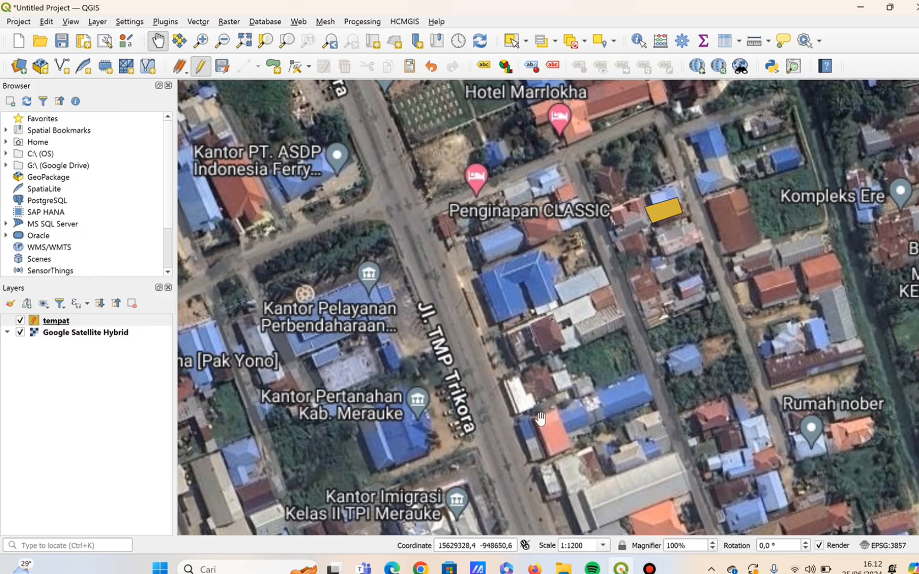
Digitize a four-corner polygon around the Kantor Imigrasi Kelas II TPI Merauke building beside Jl. TMP Trikora.
left_click_drag(542, 421, 608, 208)
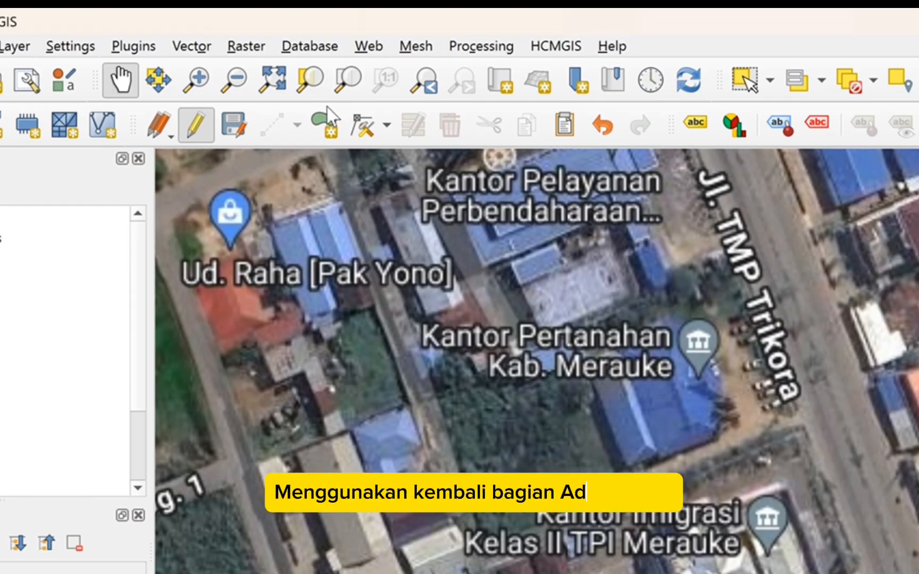
left_click(323, 125)
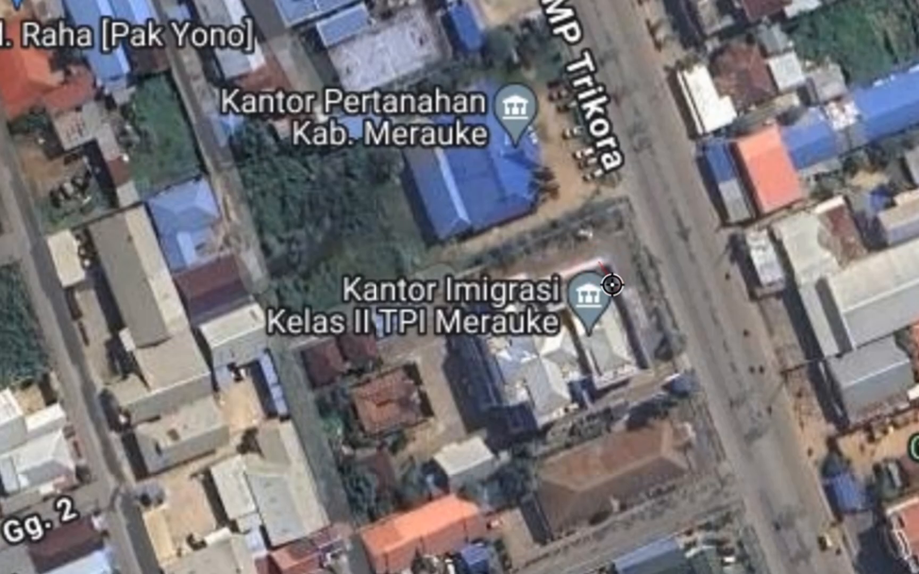
left_click(548, 280)
left_click(636, 360)
left_click(485, 408)
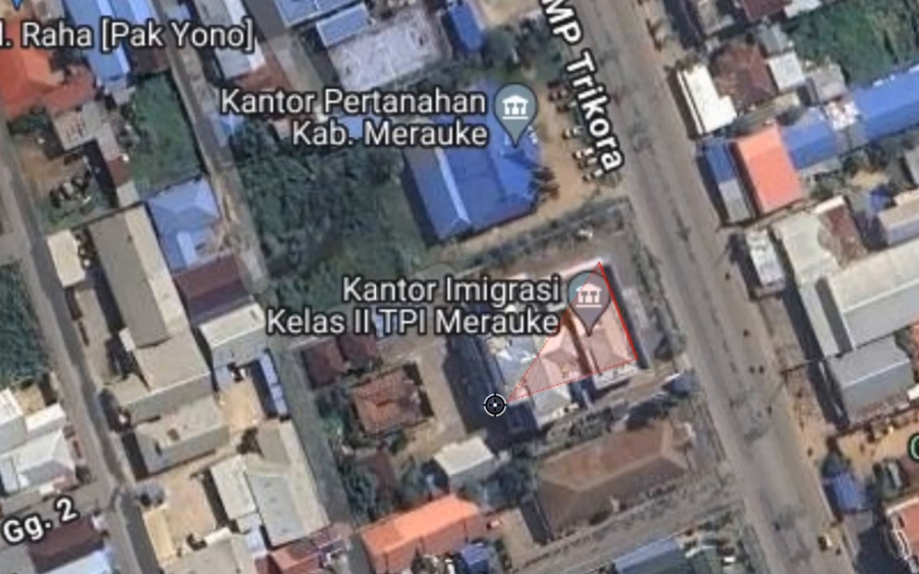
right_click(452, 309)
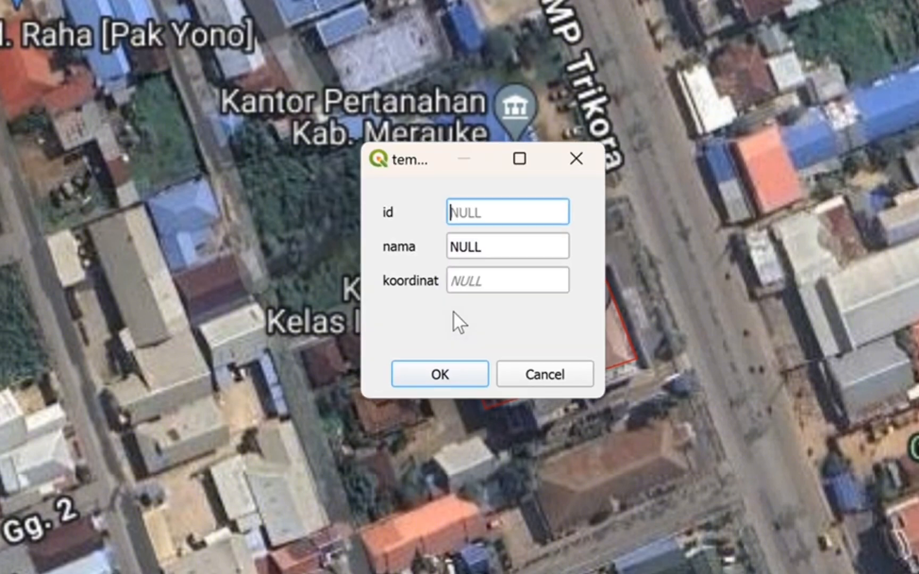
Set the immigration office polygon's nama attribute to kantor imigrasi.
double_click(494, 247)
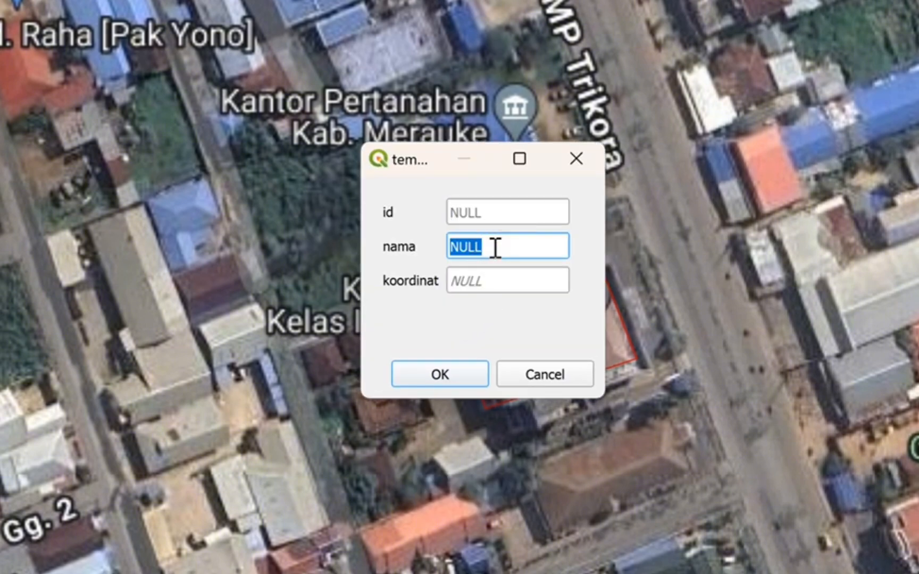
key("BackSpace")
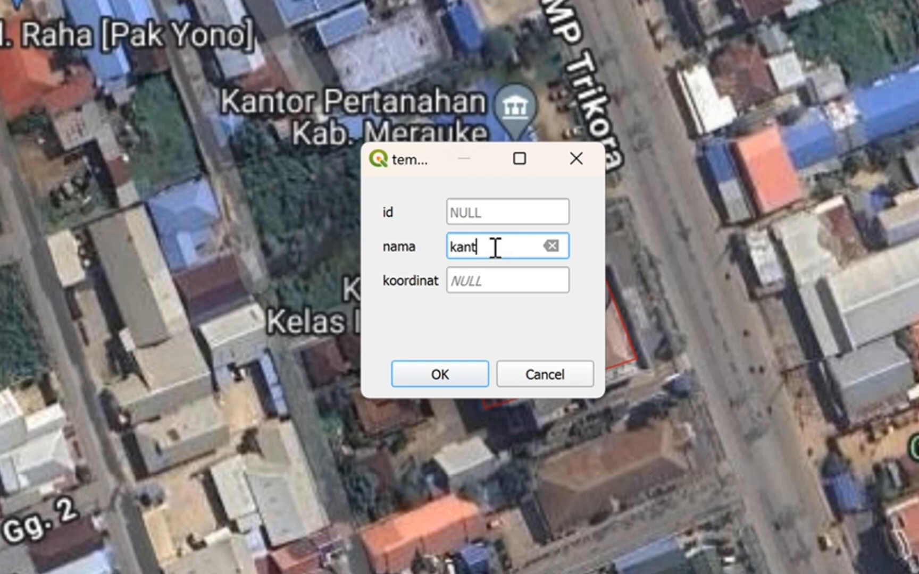
type("kantor imigrasi")
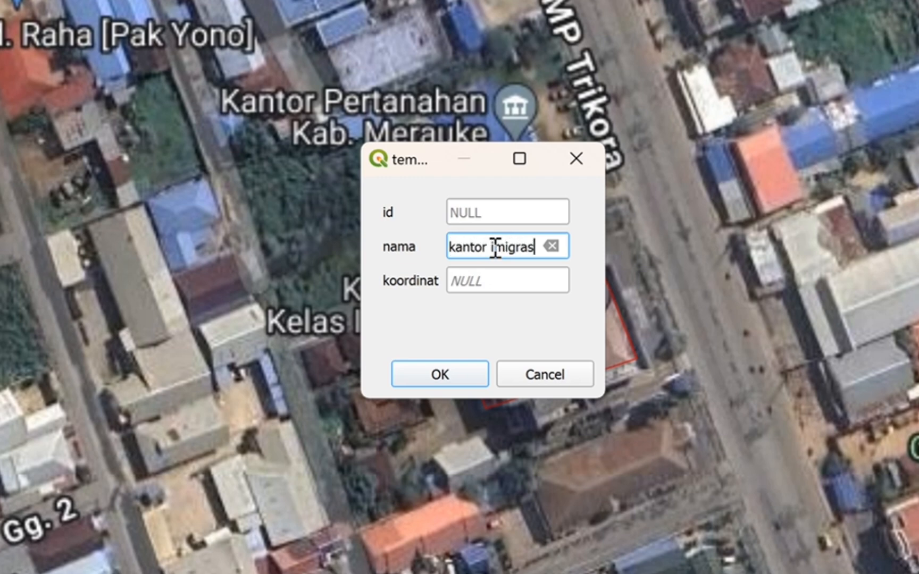
Copy the immigration office's map coordinate in EPSG:4326 - WGS 84 into the koordinat attribute and save the feature.
left_click(505, 273)
key("BackSpace")
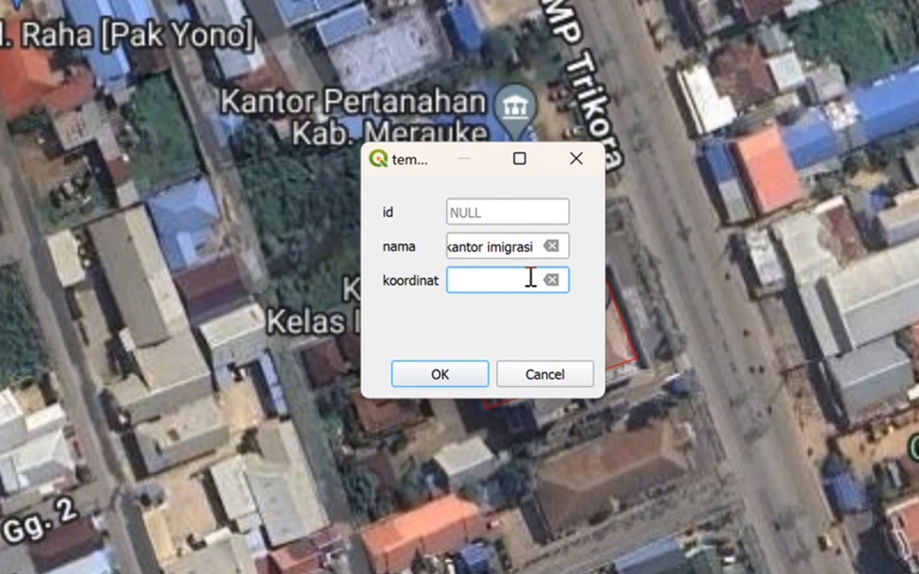
left_click(233, 3)
left_click_drag(592, 104, 798, 89)
right_click(736, 318)
mouse_move(814, 338)
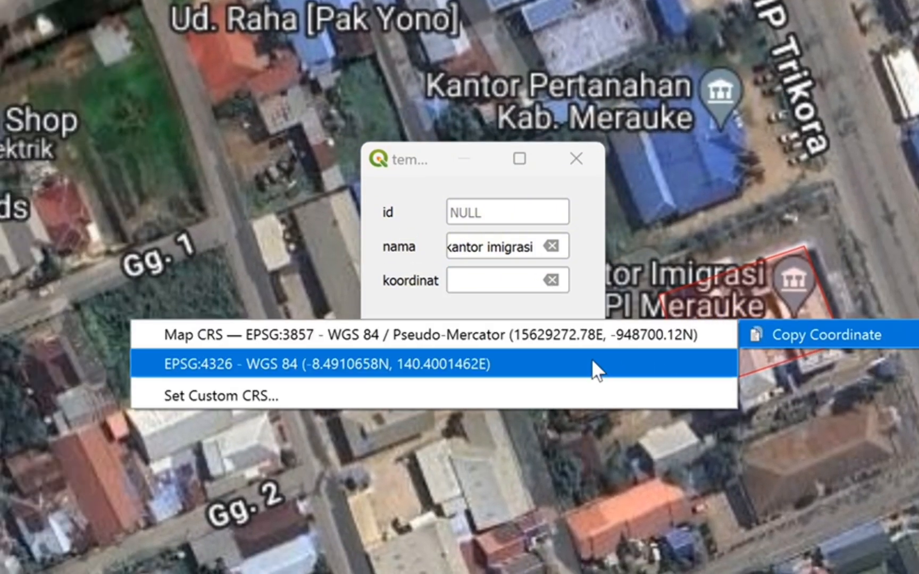
left_click(593, 367)
left_click(463, 278)
key("ctrl+v")
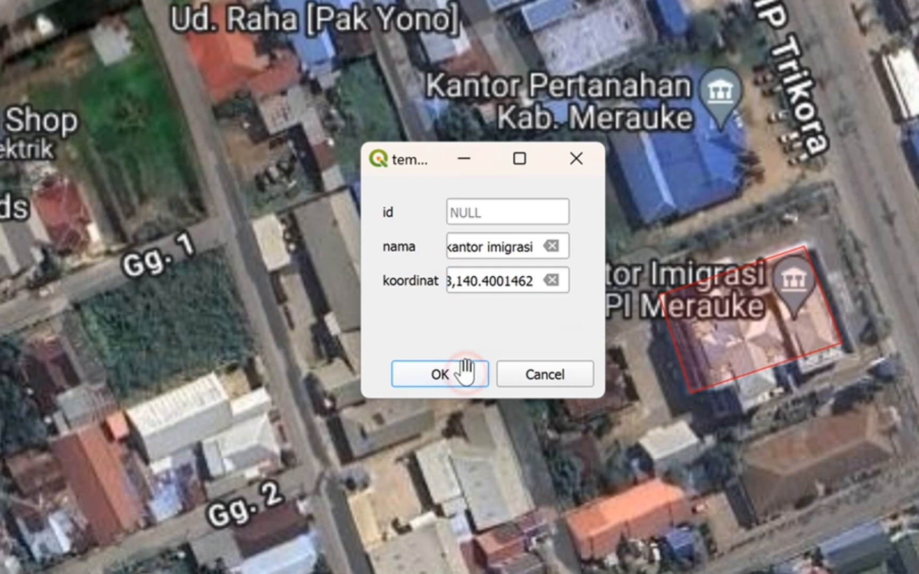
left_click(463, 372)
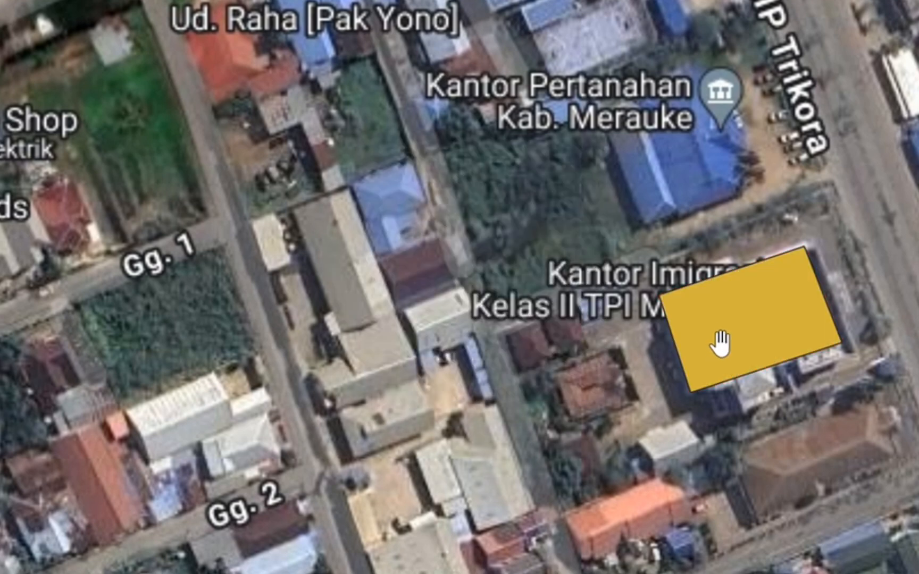
Digitize a four-corner polygon around the Masjid Raya Al-Aqsha mosque building west of Jl. TMP Trikora.
left_click(881, 245)
left_click_drag(881, 248, 698, 117)
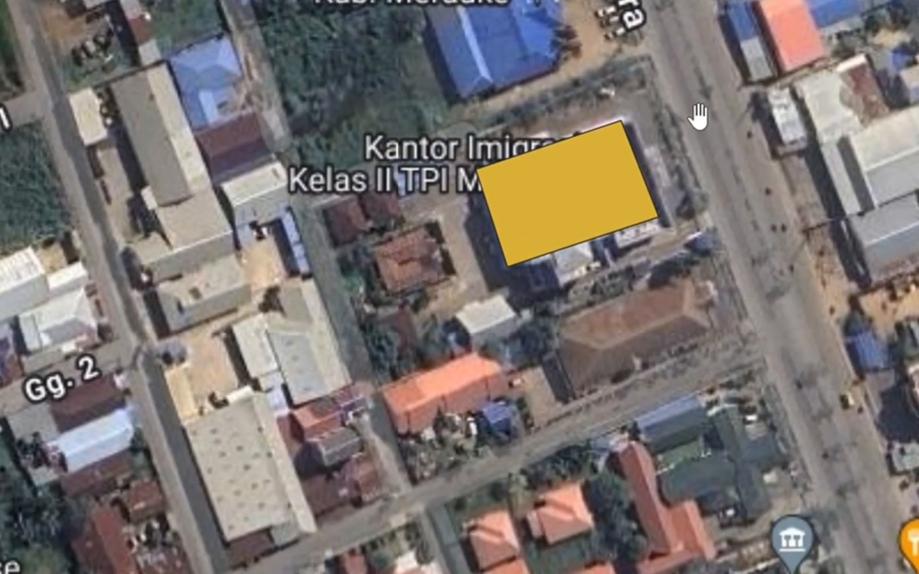
left_click_drag(863, 509, 766, 380)
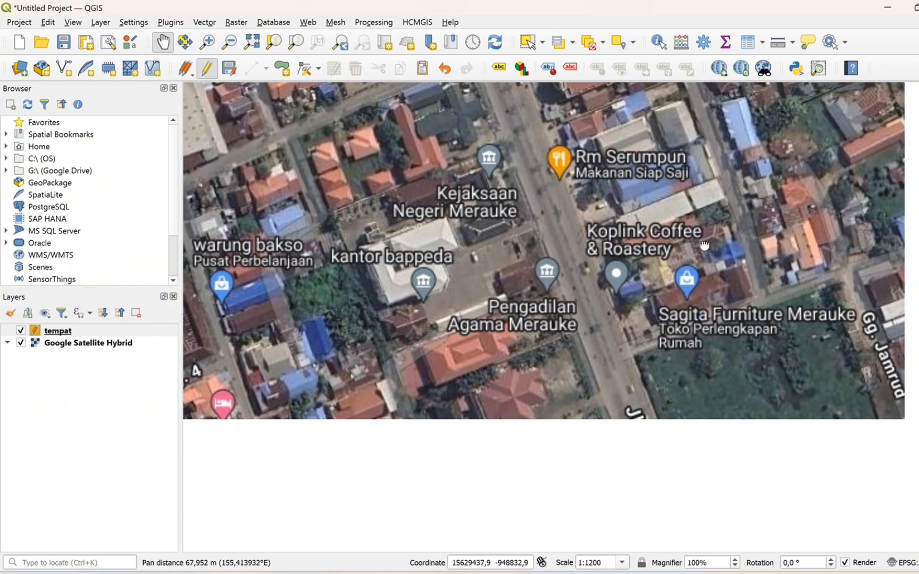
left_click_drag(705, 246, 702, 242)
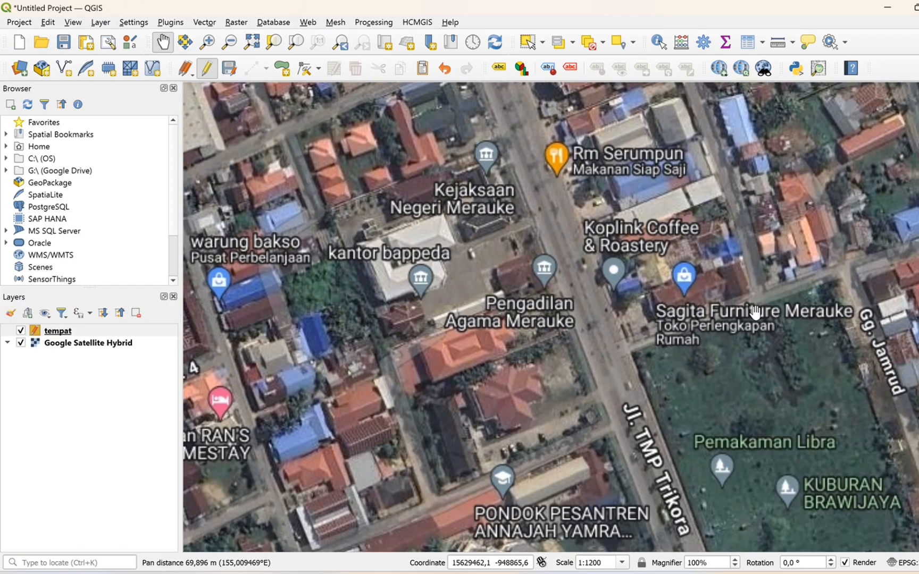
left_click_drag(731, 287, 727, 239)
scroll(696, 298, "down", 1)
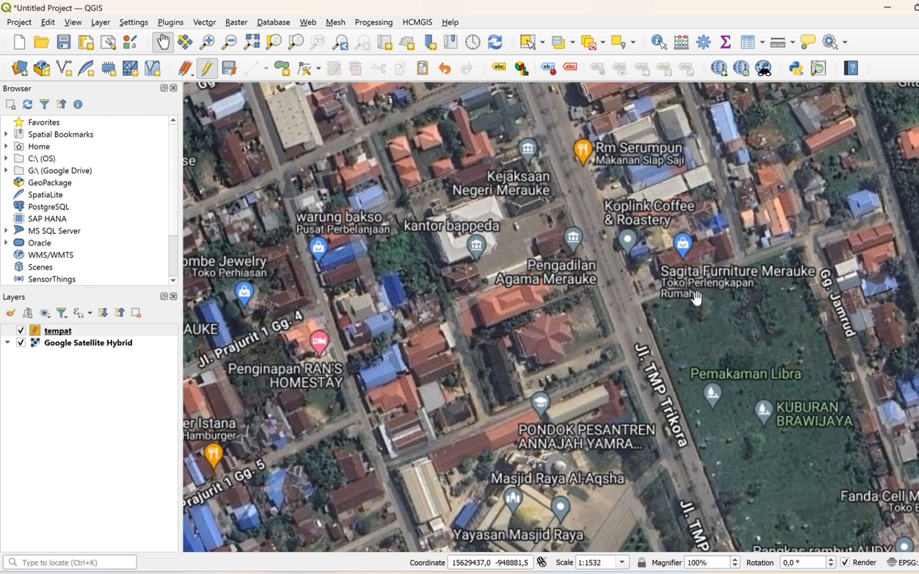
left_click_drag(744, 377, 603, 131)
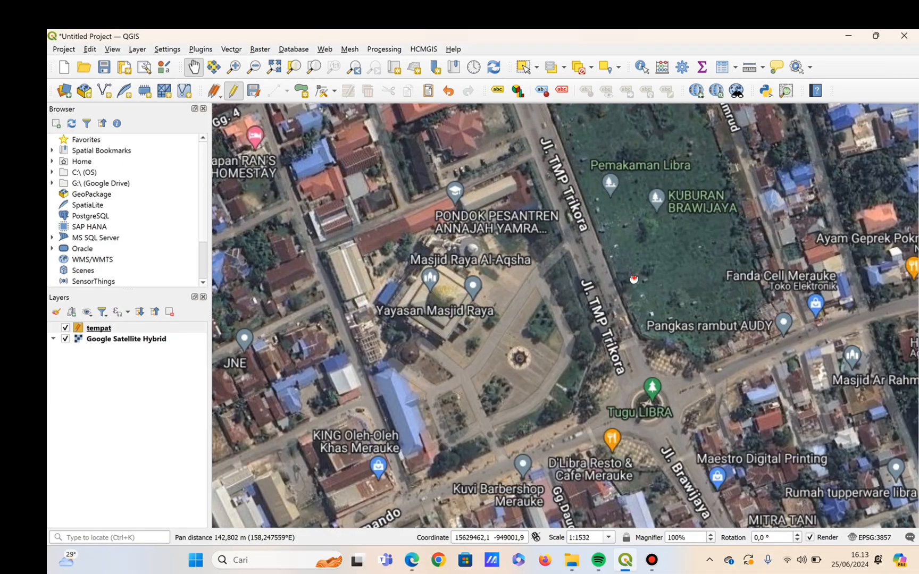
left_click_drag(633, 279, 600, 257)
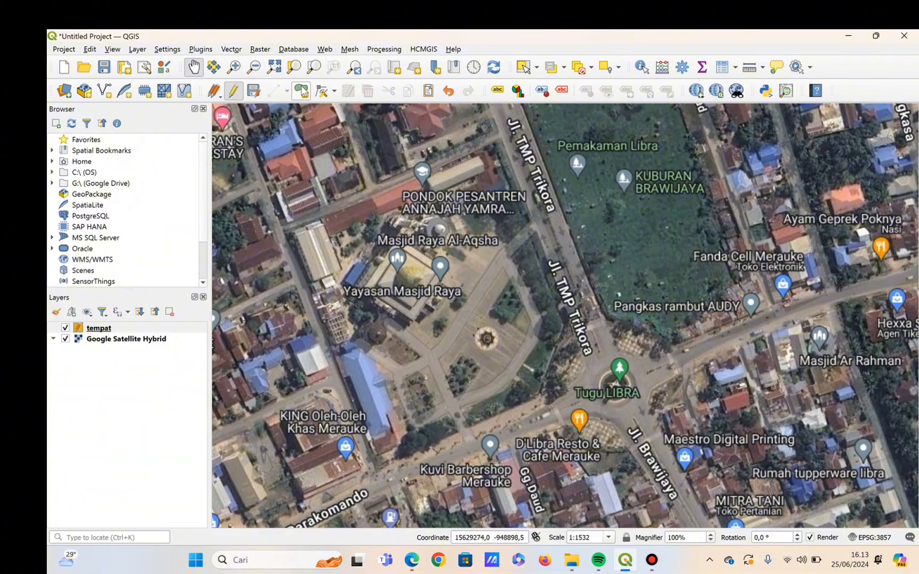
left_click(300, 91)
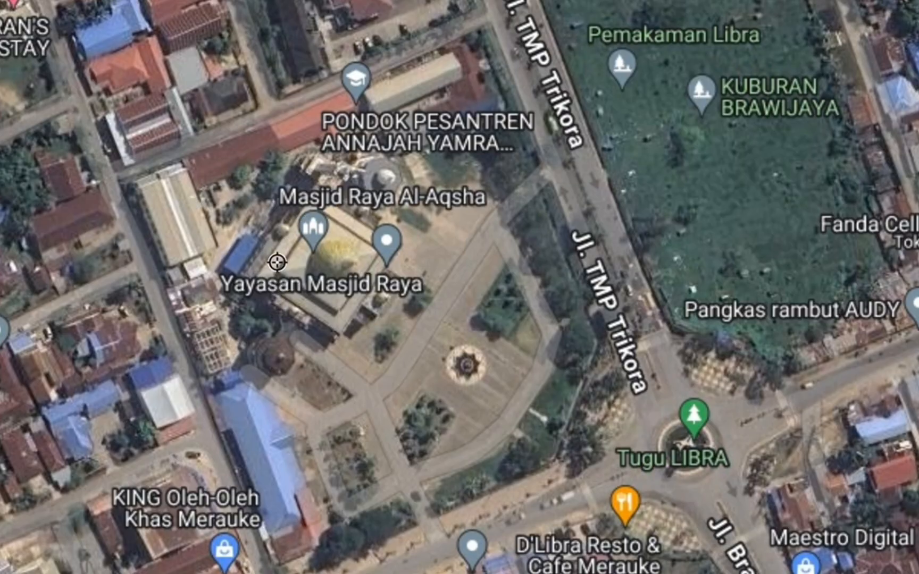
left_click(310, 202)
left_click(253, 283)
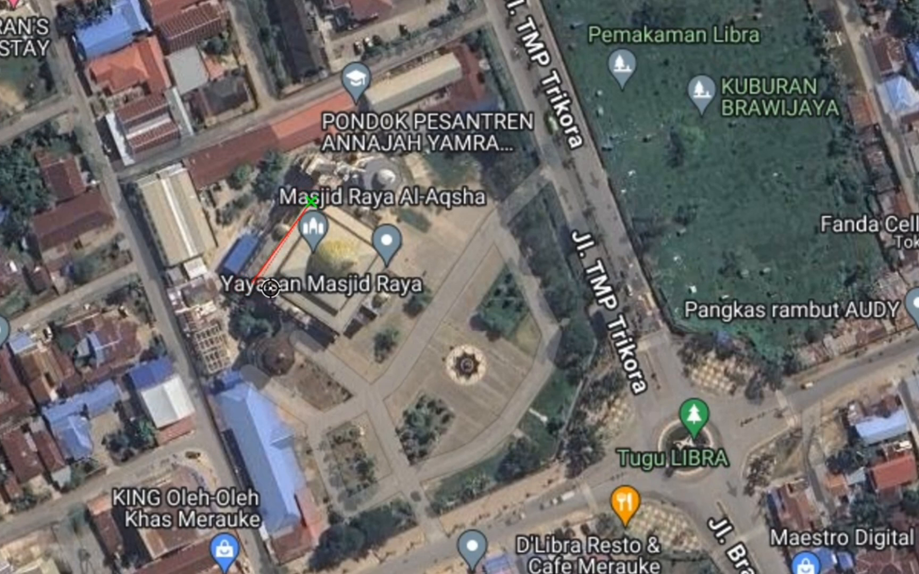
left_click(346, 337)
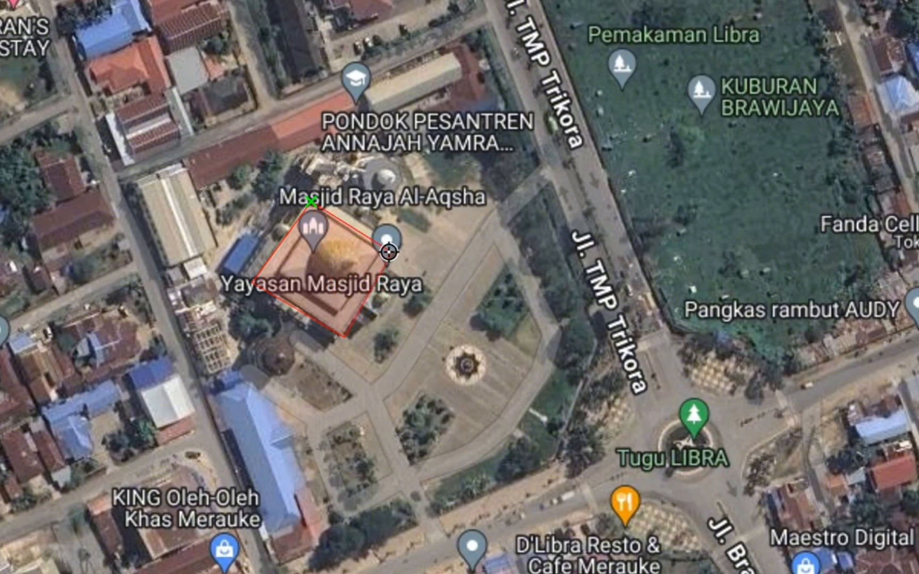
left_click(389, 252)
right_click(359, 259)
Set the mosque polygon's nama to masjid Raya, fill koordinat with its copied EPSG:4326 - WGS 84 map coordinate, and save the feature.
left_click(472, 244)
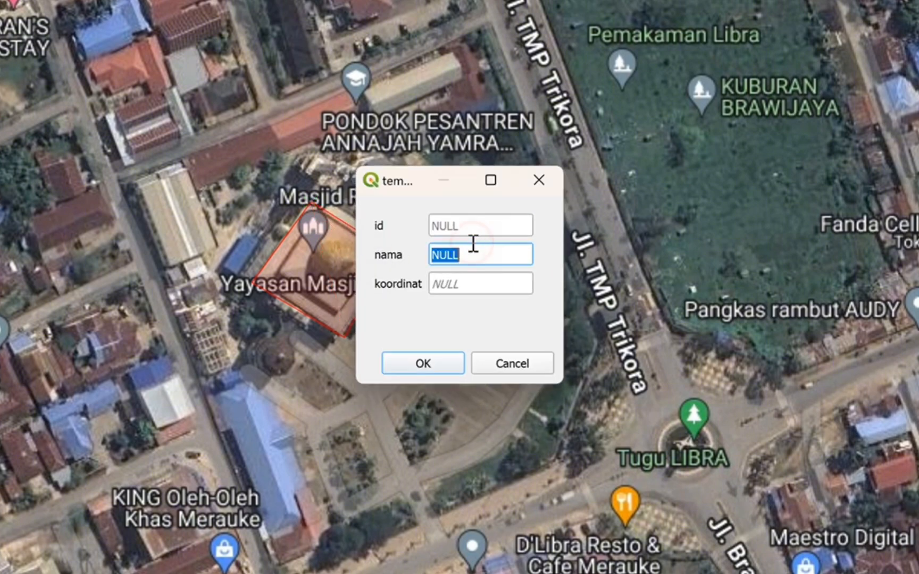
key("BackSpace")
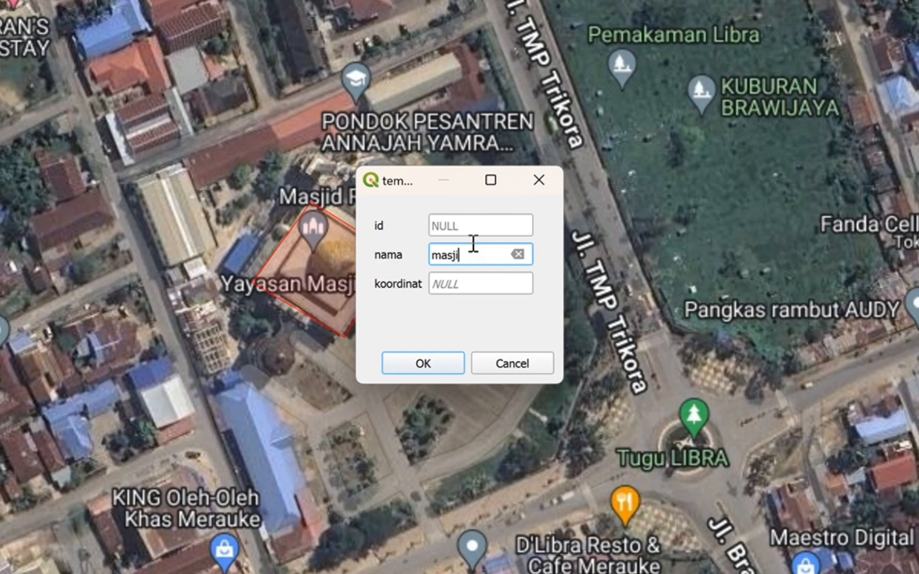
left_click(486, 281)
double_click(487, 281)
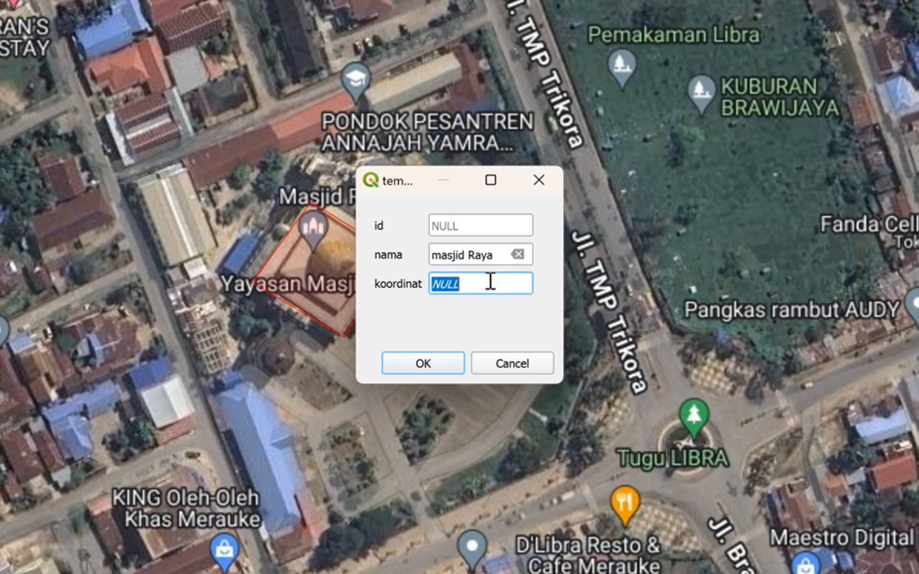
key("BackSpace")
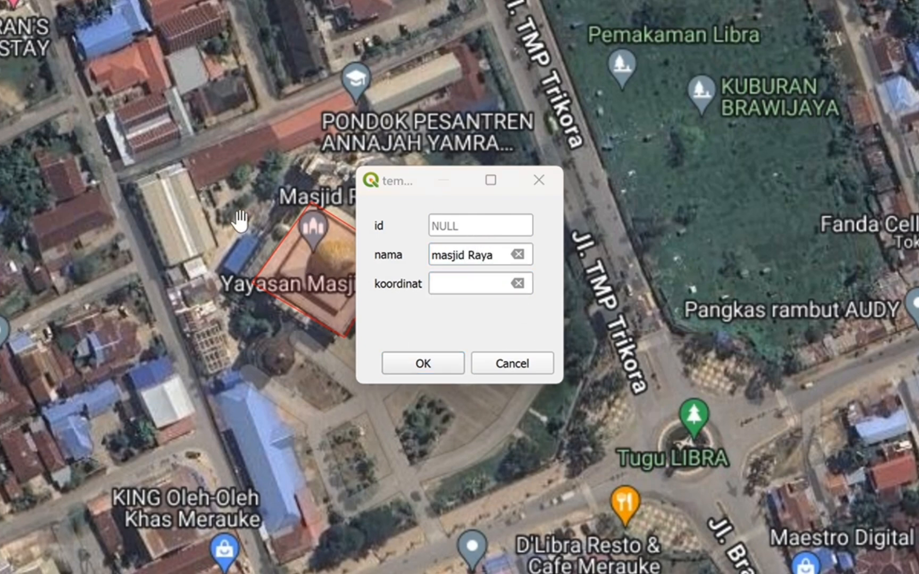
left_click_drag(253, 238, 187, 207)
right_click(269, 223)
mouse_move(287, 230)
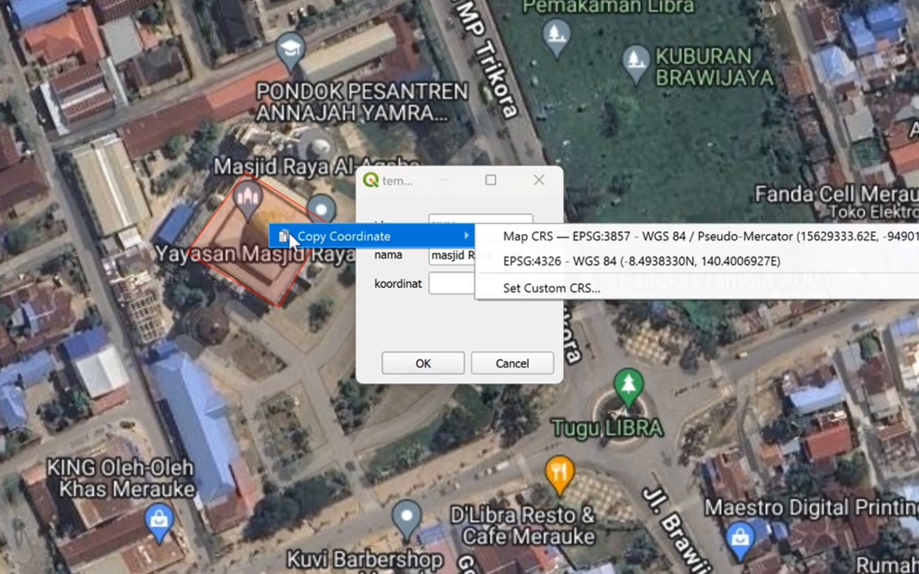
left_click(550, 254)
left_click(459, 286)
key("ctrl+v")
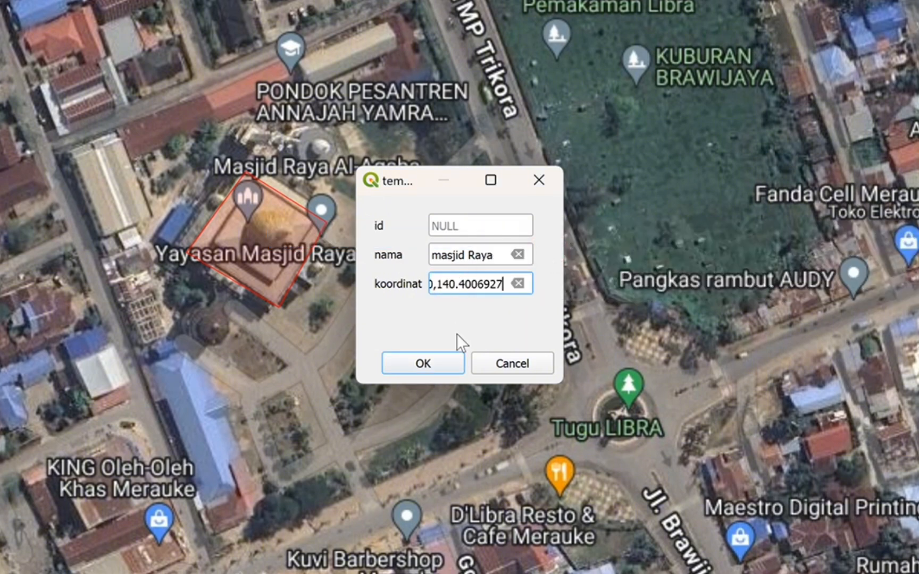
left_click(447, 363)
Digitize a four-corner polygon around the small building between the Hotel Halogen Merauke and SiCepat Ekspres markers on Jl. Brawijaya.
left_click_drag(590, 266, 476, 218)
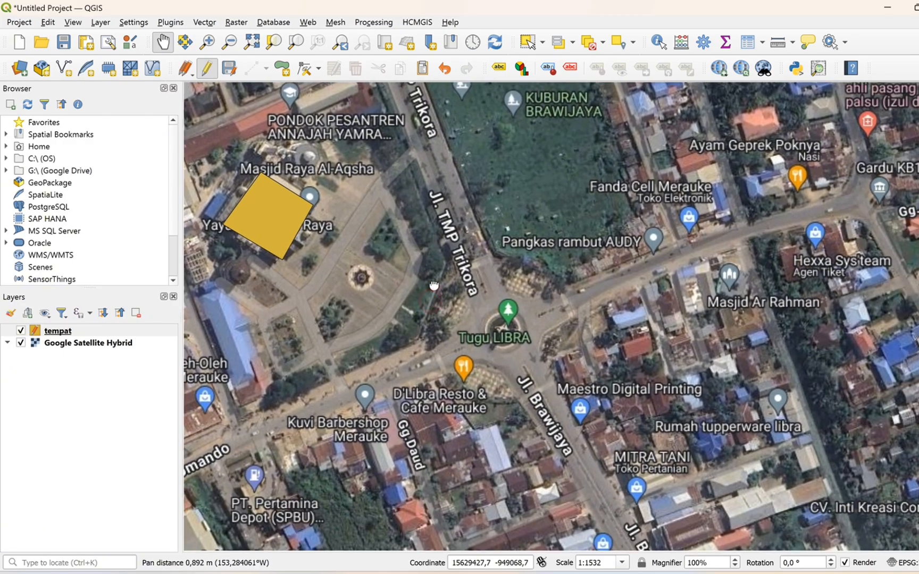
left_click_drag(560, 365, 606, 231)
left_click_drag(668, 338, 564, 242)
left_click_drag(613, 296, 551, 182)
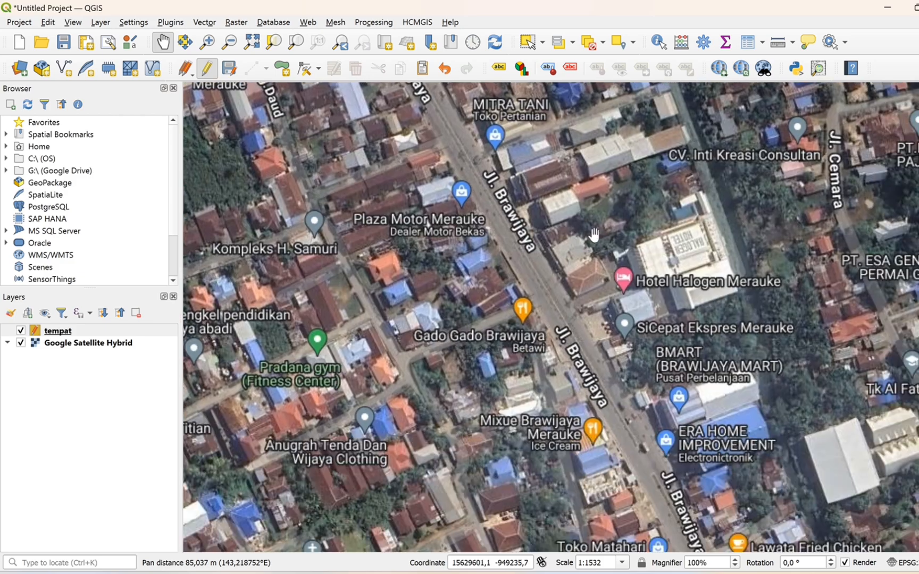
left_click_drag(657, 290, 617, 223)
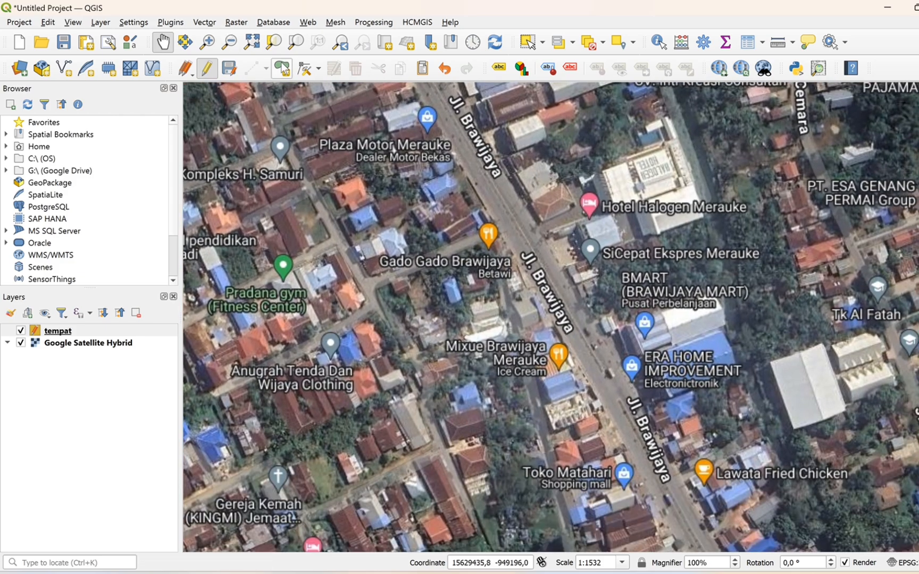
left_click(281, 68)
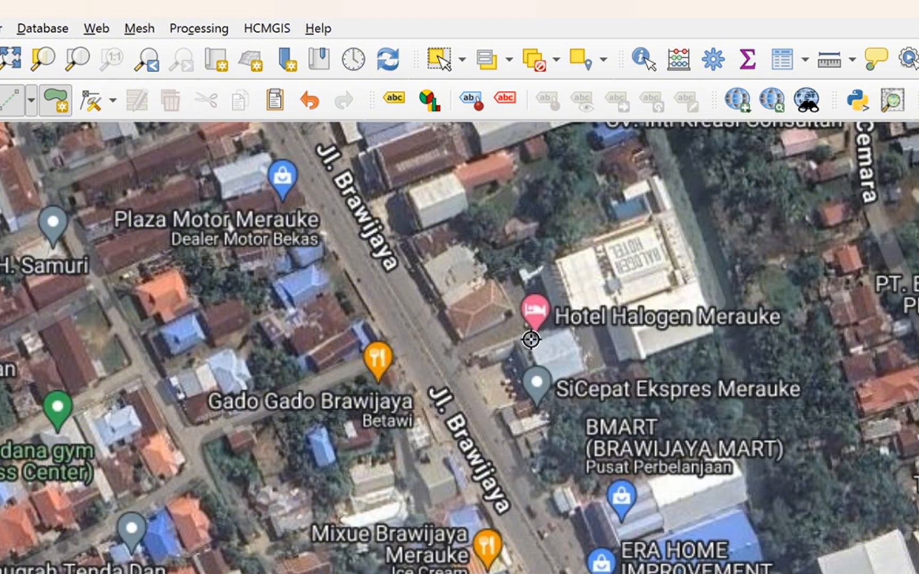
left_click(528, 343)
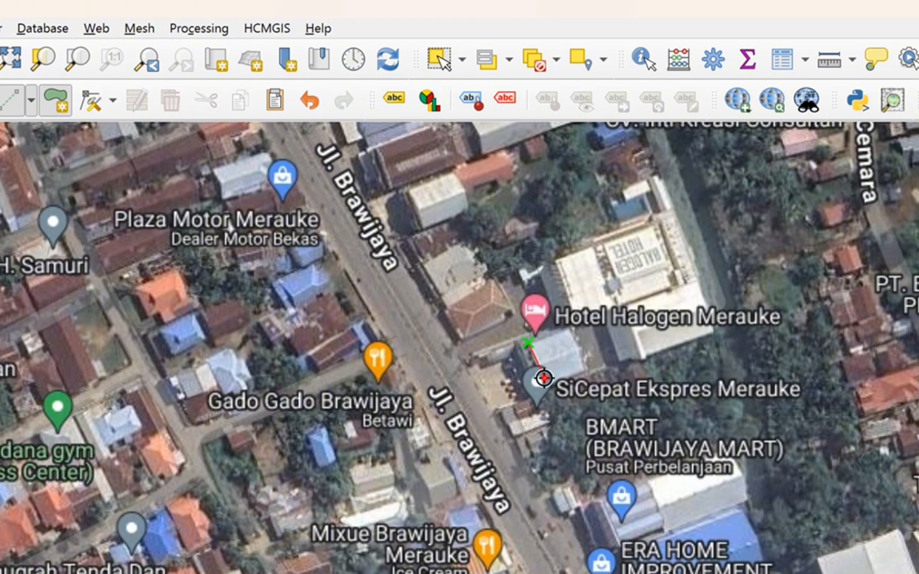
left_click(544, 378)
left_click(587, 360)
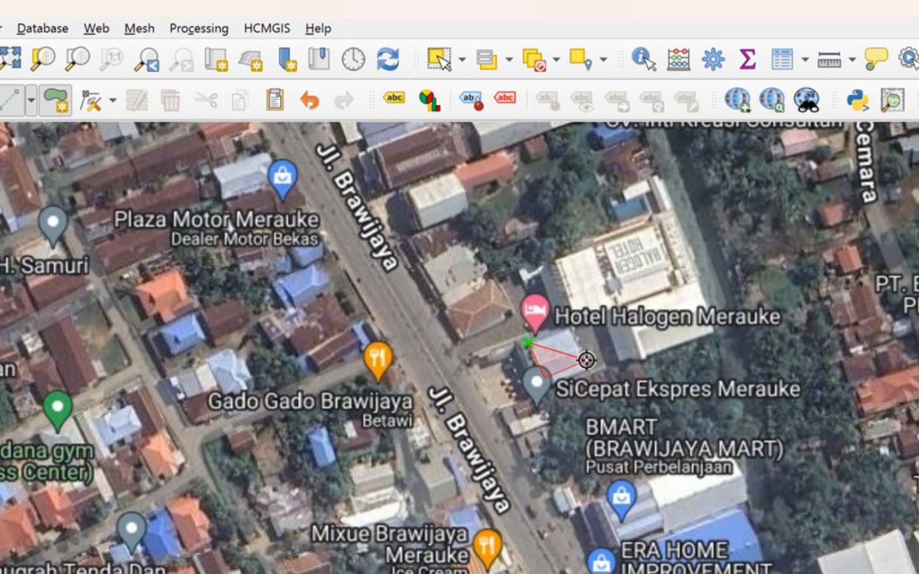
left_click(569, 326)
right_click(546, 334)
Set the hotel polygon's nama to hotel halogen, fill koordinat with its copied EPSG:4326 map coordinate, and save the feature.
left_click(396, 422)
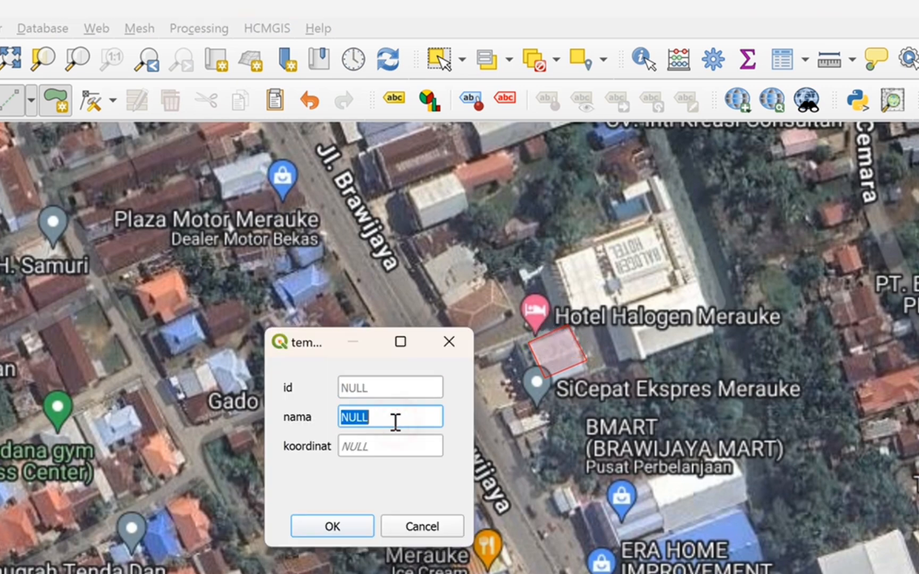
key("BackSpace")
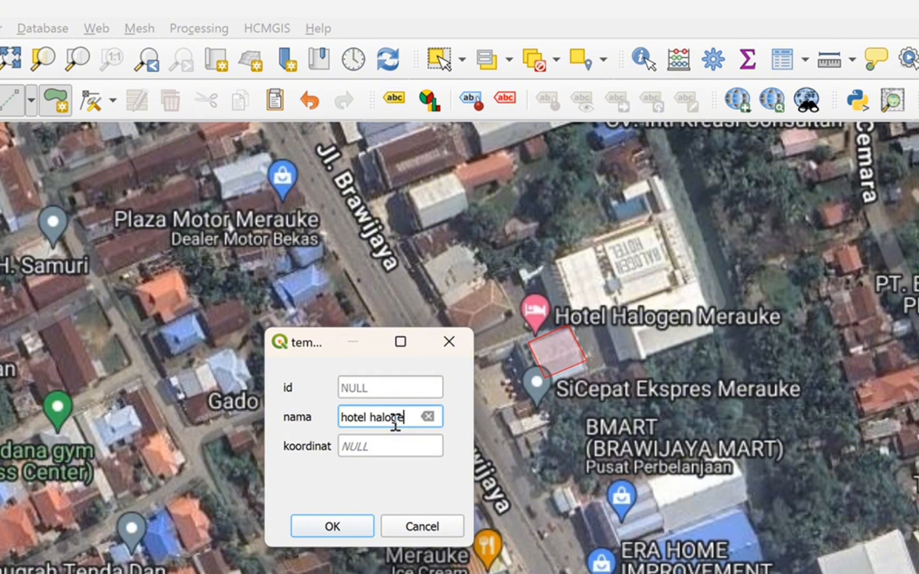
left_click(393, 451)
key("BackSpace")
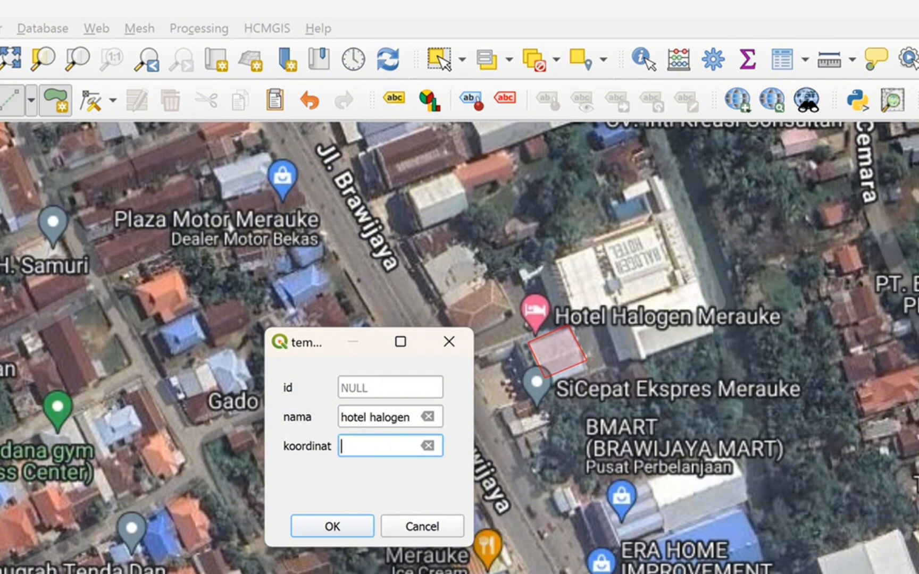
right_click(567, 365)
left_click(456, 418)
left_click(371, 445)
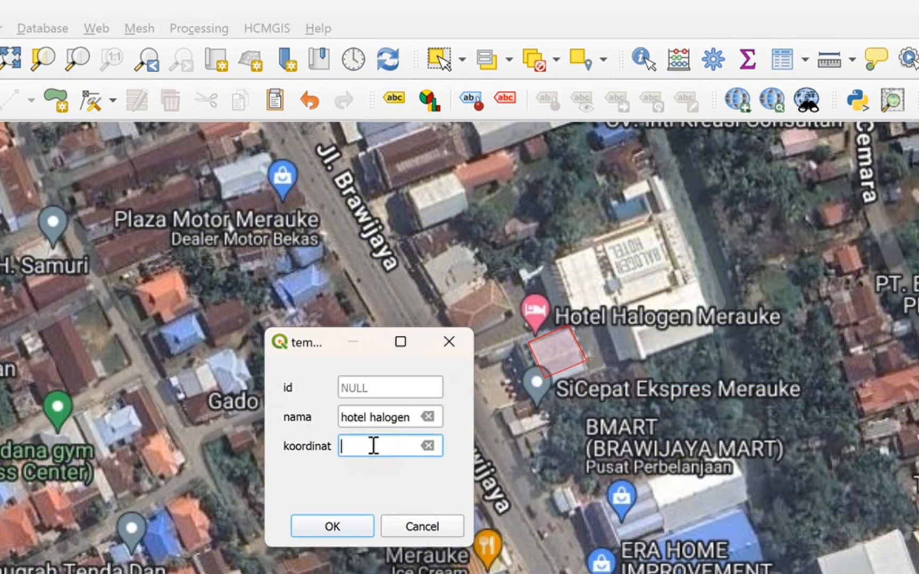
key("ctrl+v")
left_click(355, 527)
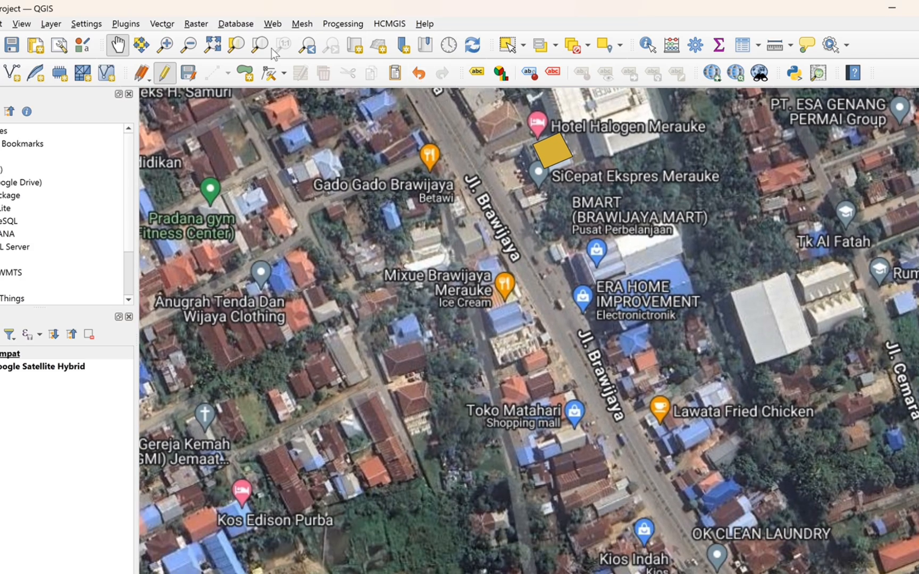
Digitize a polygon around the Mixue Brawijaya Merauke building along Jl. Brawijaya.
left_click(245, 72)
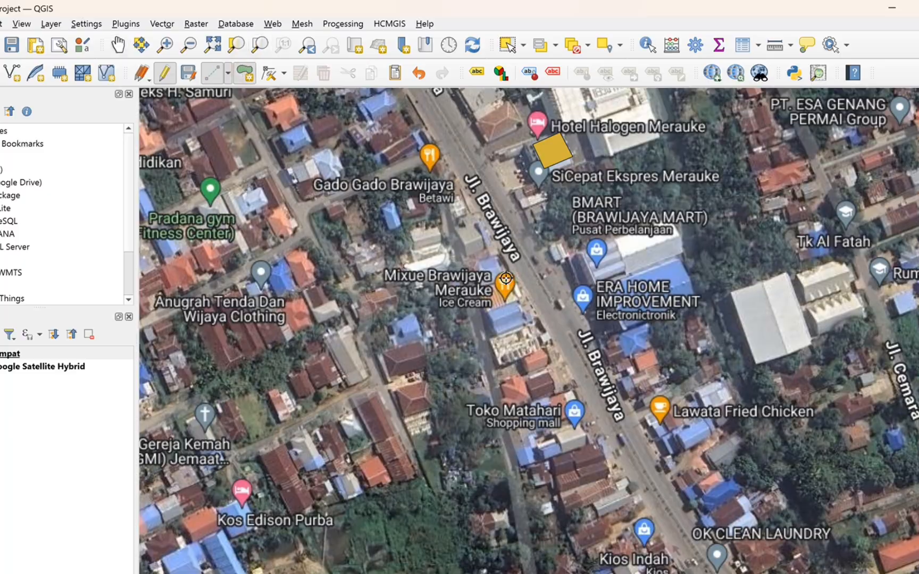
left_click(506, 279)
left_click(518, 300)
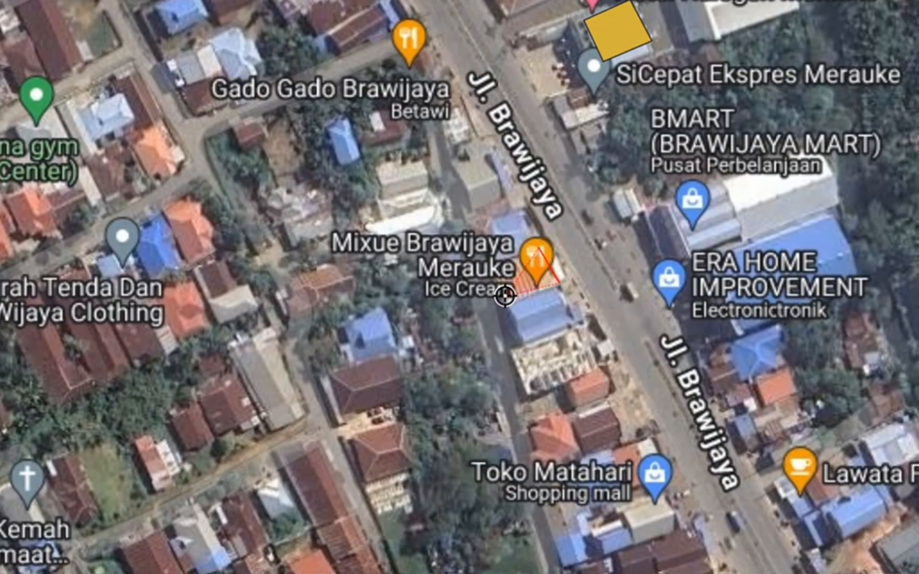
left_click(508, 297)
right_click(495, 262)
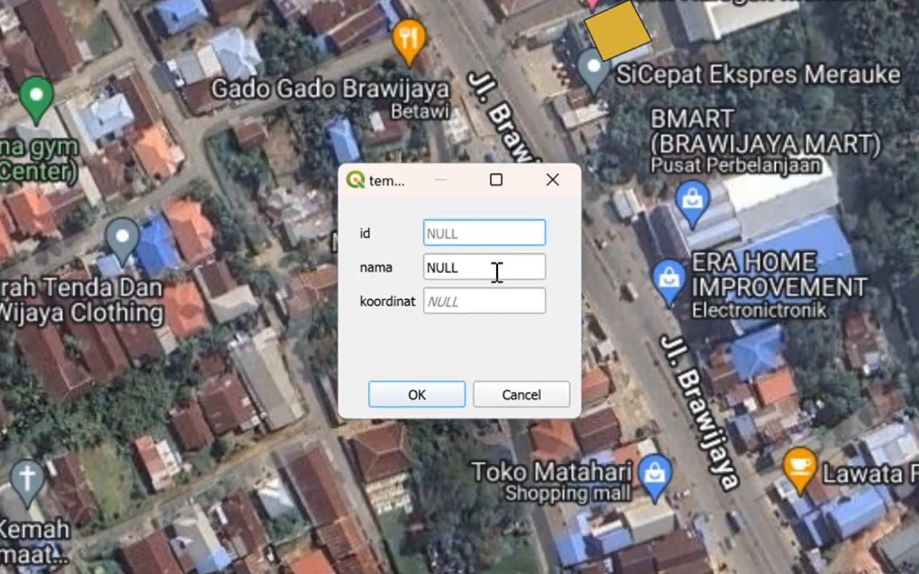
Set the Mixue polygon's nama to cafe mixue, fill koordinat with its copied EPSG:4326 map coordinate, and save the feature.
left_click(496, 269)
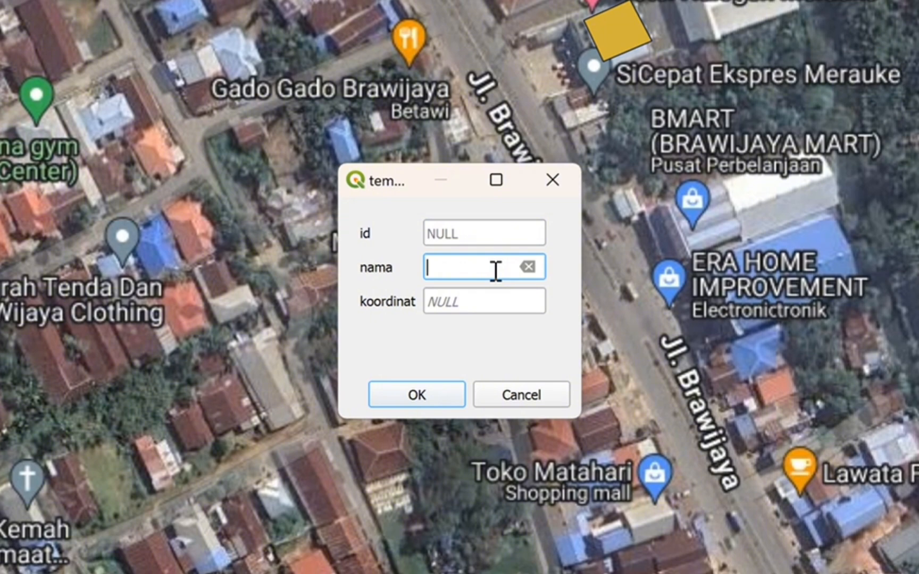
left_click(467, 302)
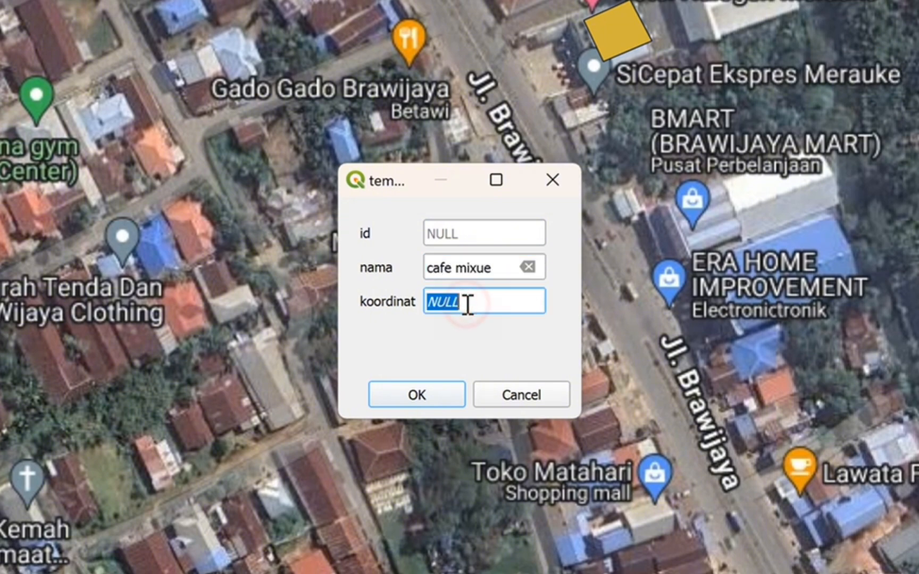
key("BackSpace")
left_click_drag(228, 76, 355, 58)
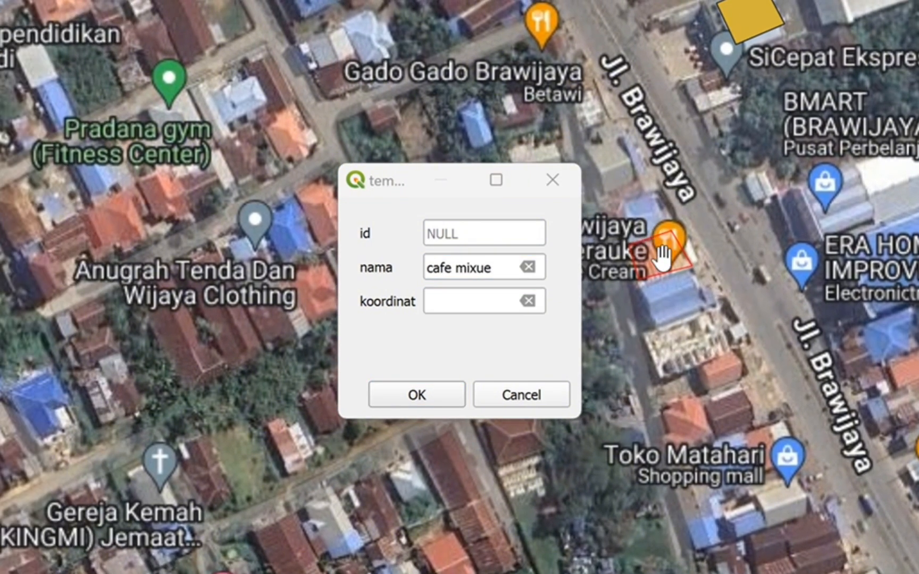
right_click(662, 258)
left_click(615, 304)
left_click(474, 306)
type("-8.4969877,140.4031651")
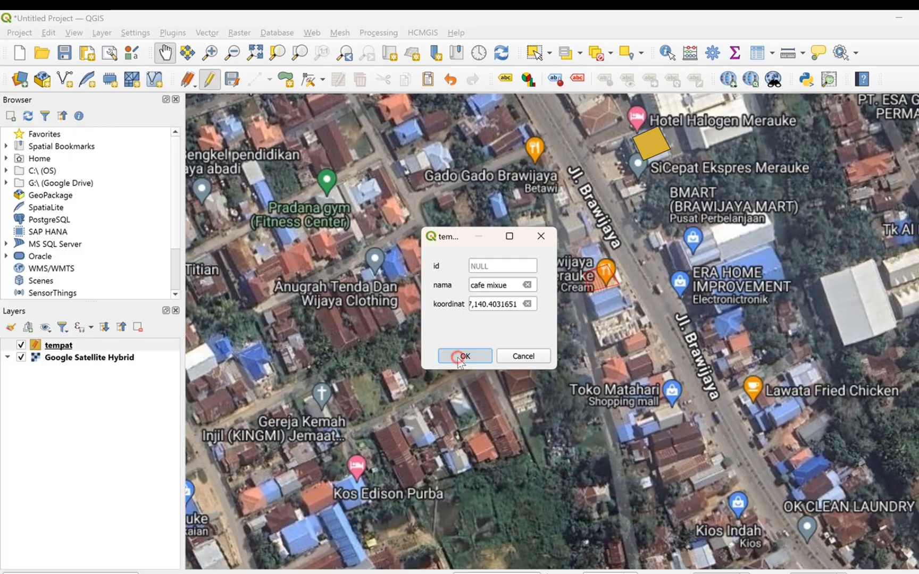
left_click(416, 395)
Digitize a polygon around the Aneka Plastik building on the north side of Jl. Brawijaya, near Yoan Laundry.
left_click_drag(822, 330, 635, 171)
left_click_drag(589, 229, 490, 189)
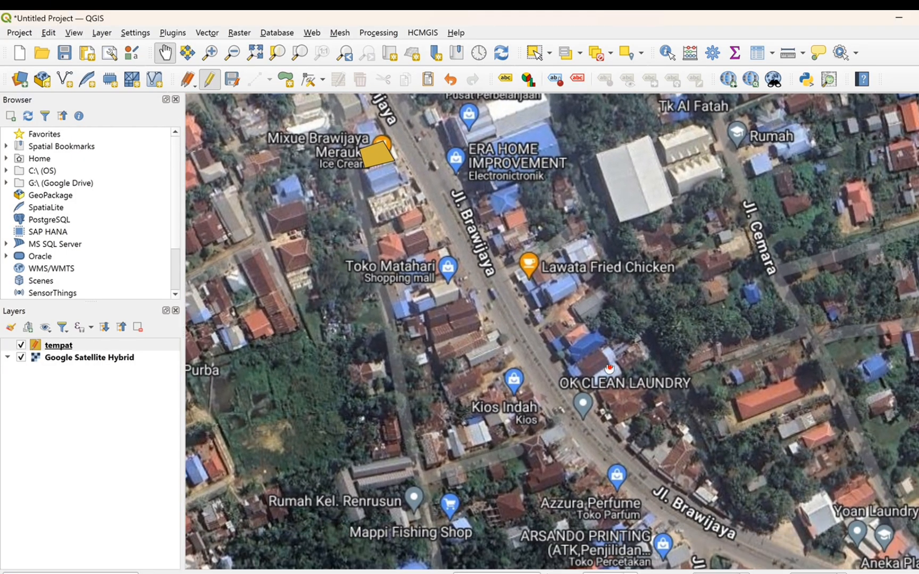
left_click_drag(609, 369, 562, 241)
left_click_drag(650, 289, 465, 219)
left_click(285, 80)
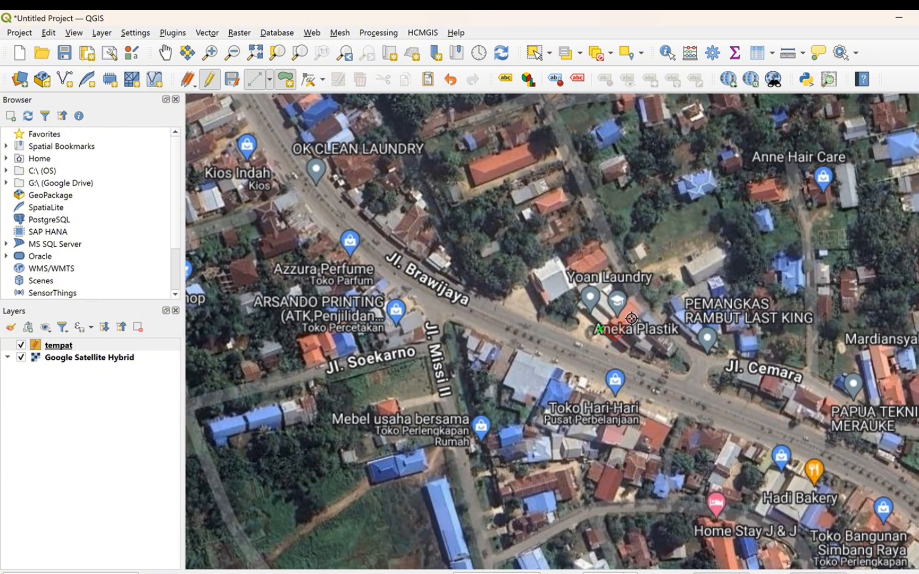
right_click(616, 311)
Set the Aneka Plastik polygon's nama to toko aneka plastik, fill koordinat with its copied EPSG:4326 coordinate, and save the feature.
left_click(518, 290)
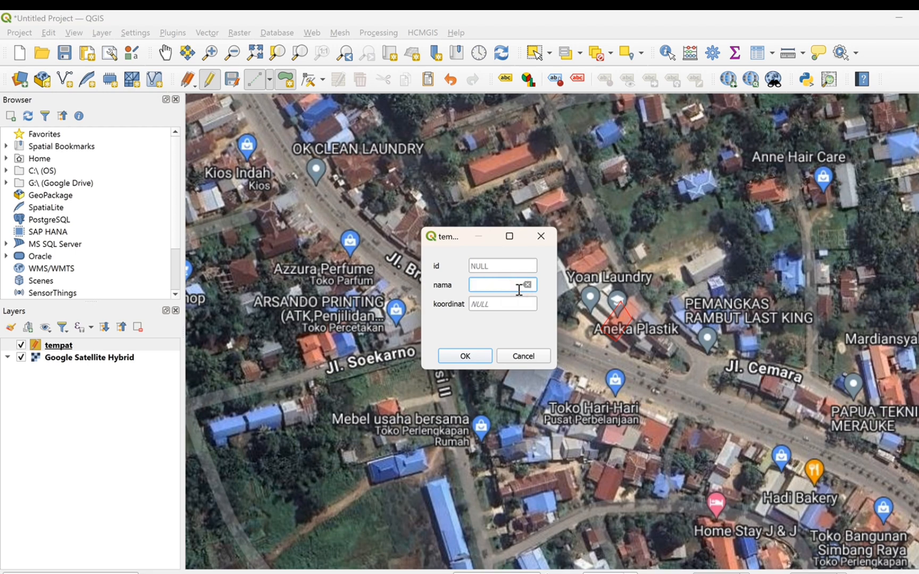
left_click(514, 303)
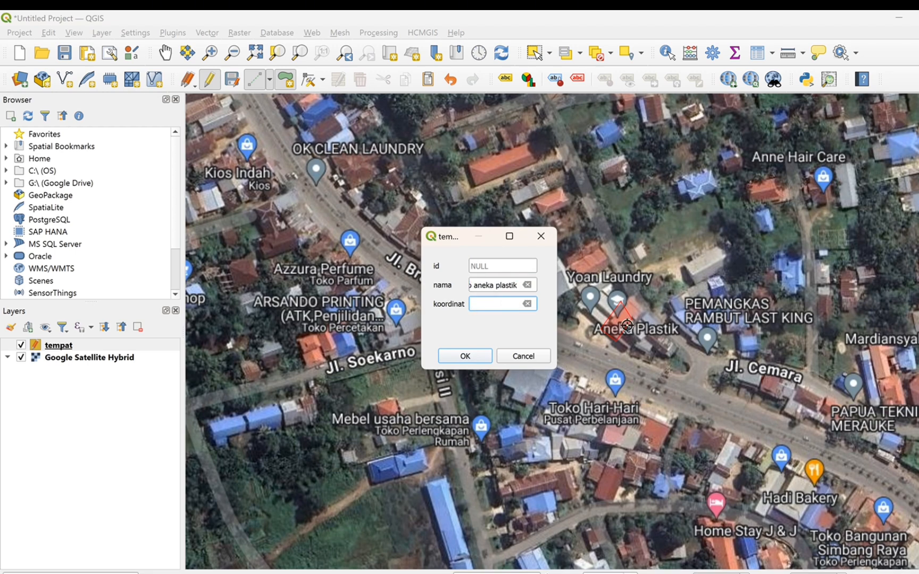
left_click(165, 52)
right_click(619, 322)
mouse_move(633, 330)
left_click(564, 348)
left_click(501, 303)
key("ctrl+v")
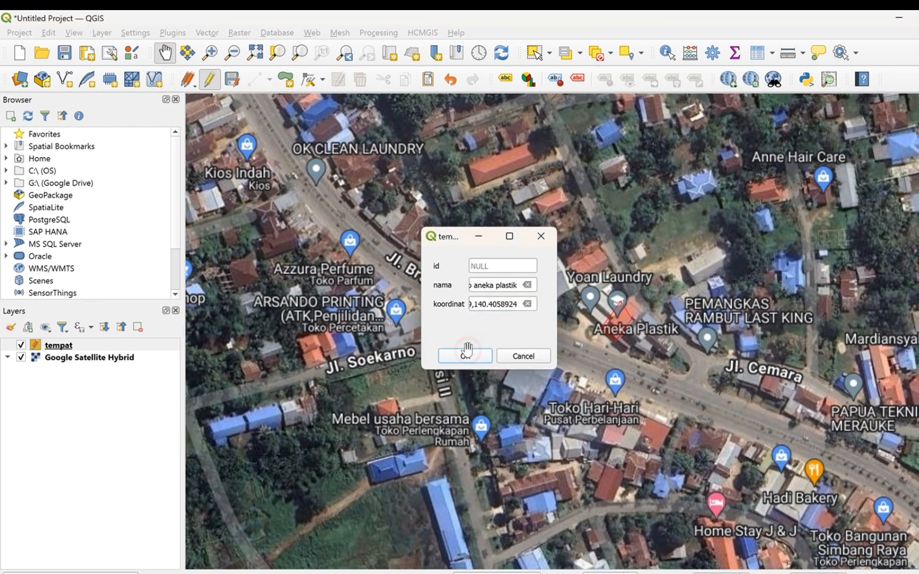
left_click(467, 353)
Digitize a polygon over the Toko Hari-Hari building on the south side of Jl. Brawijaya.
left_click_drag(625, 326, 599, 292)
left_click(286, 79)
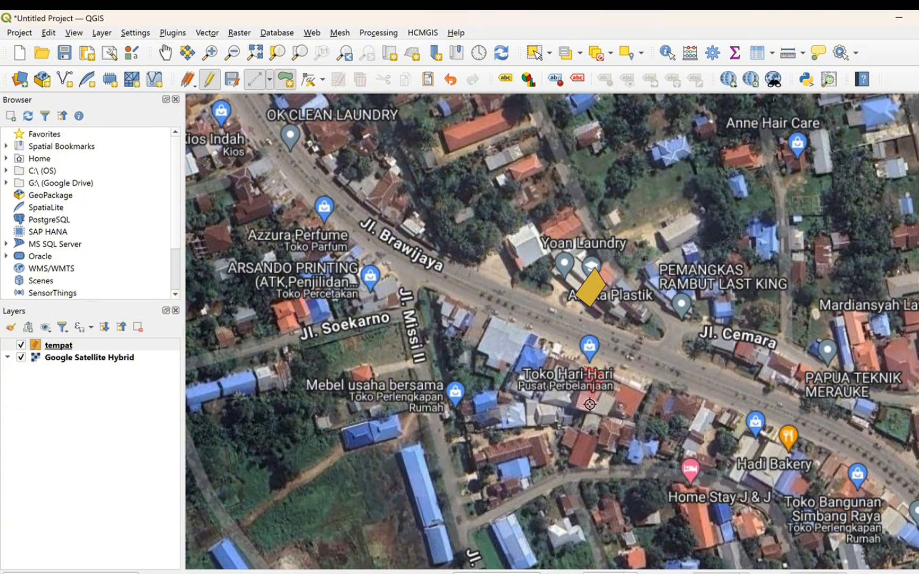
right_click(585, 384)
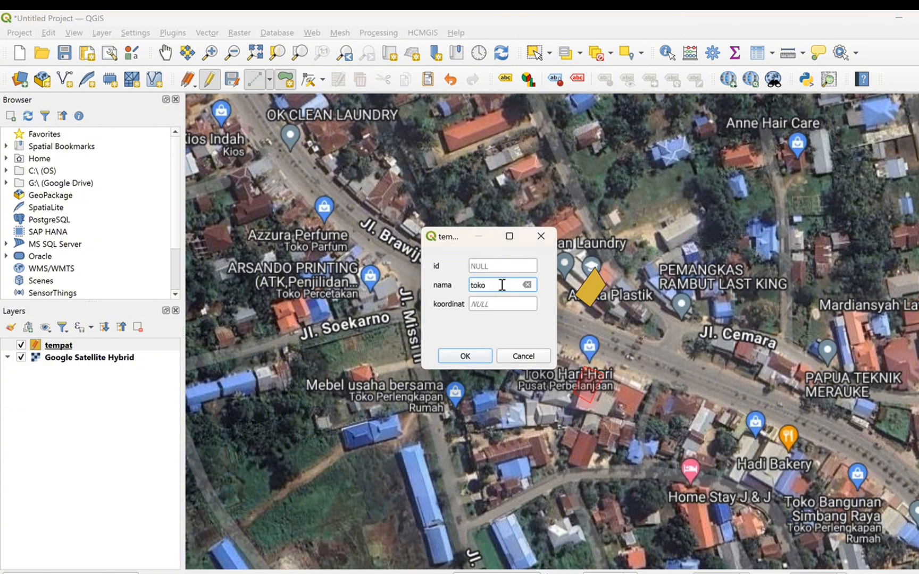
Fill in nama as toko hari-hari and koordinat with the store's copied EPSG:4326 coordinate, and save the feature.
left_click(498, 305)
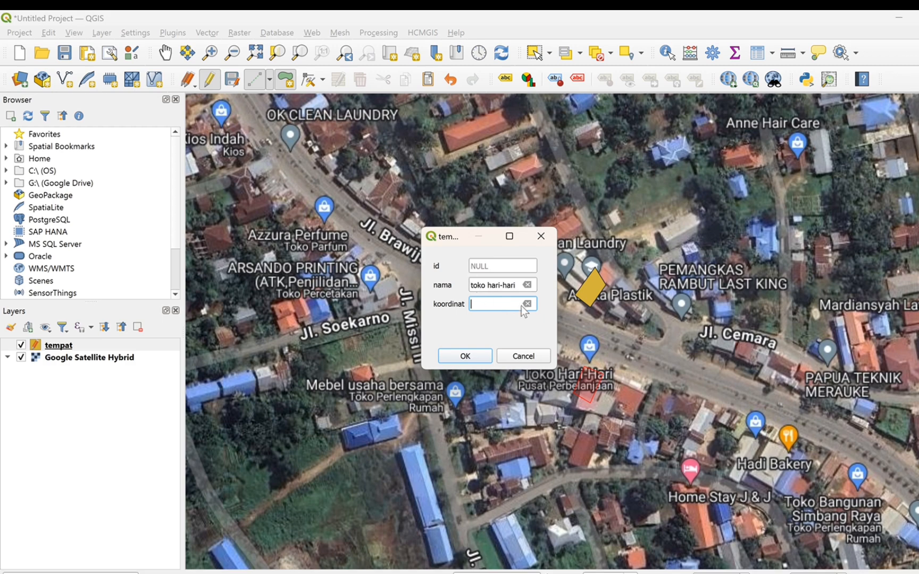
key("ctrl+v")
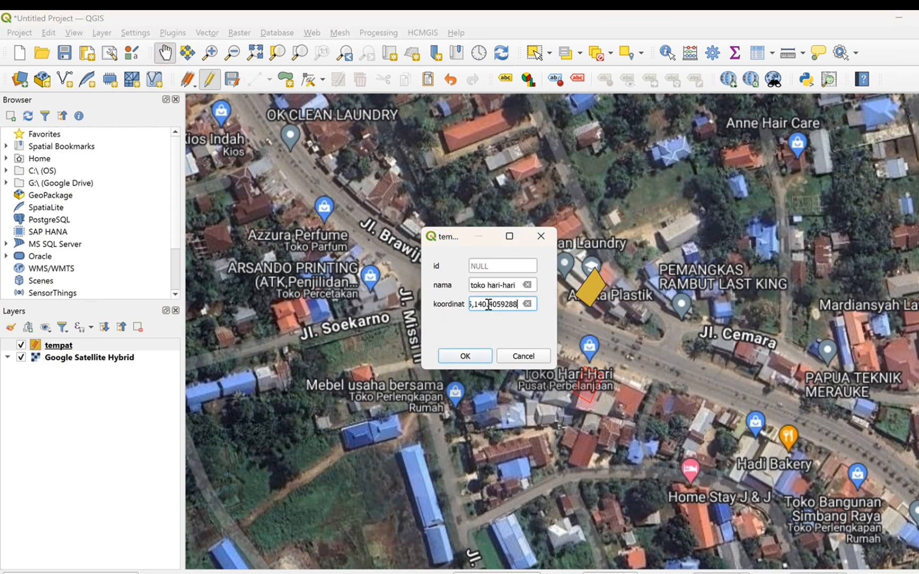
left_click(465, 355)
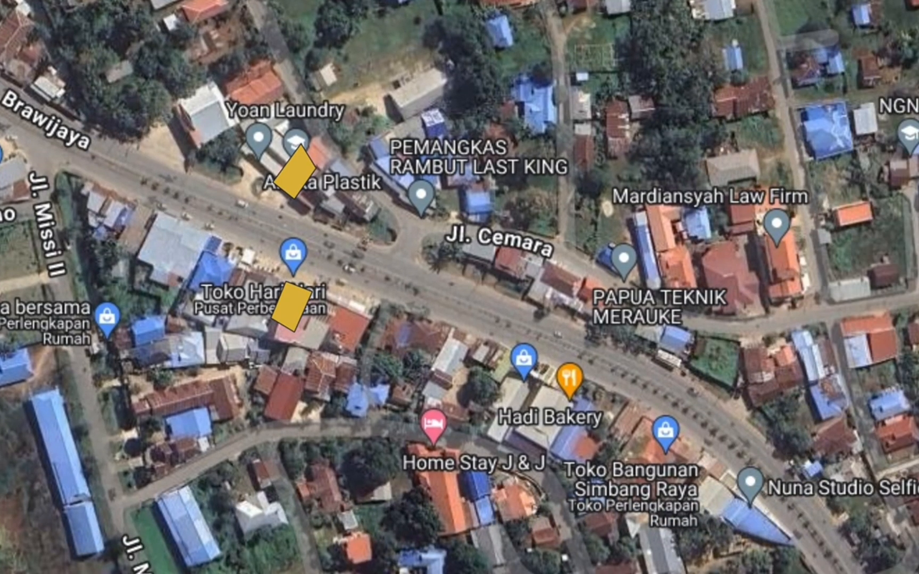
Digitize a four-corner polygon around the Hadi Bakery building beside Jl. Brawijaya.
left_click(571, 396)
left_click(546, 382)
left_click(525, 423)
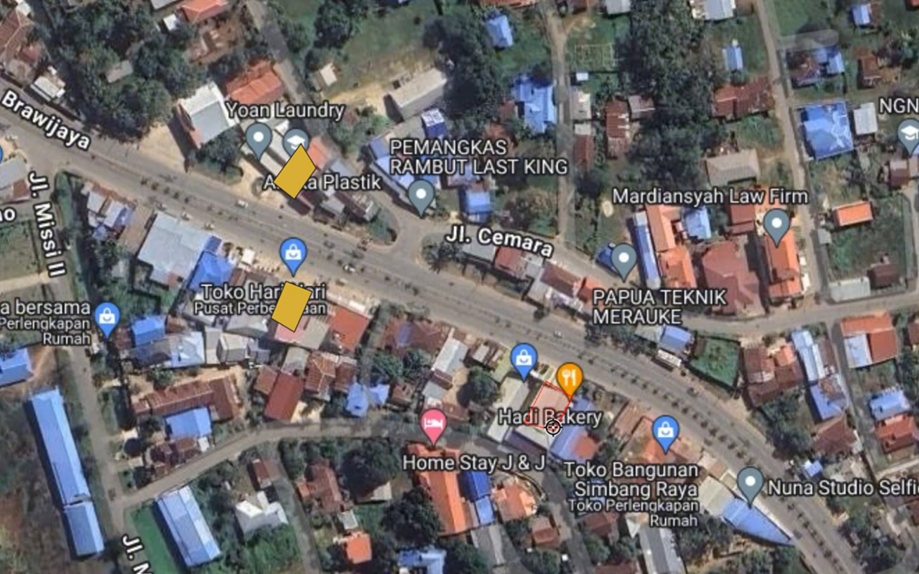
left_click(551, 428)
right_click(550, 428)
Set the bakery polygon's nama to toko hadi bakery, fill koordinat with its copied EPSG:4326 map coordinate, and save the feature.
left_click(421, 259)
type("toko had")
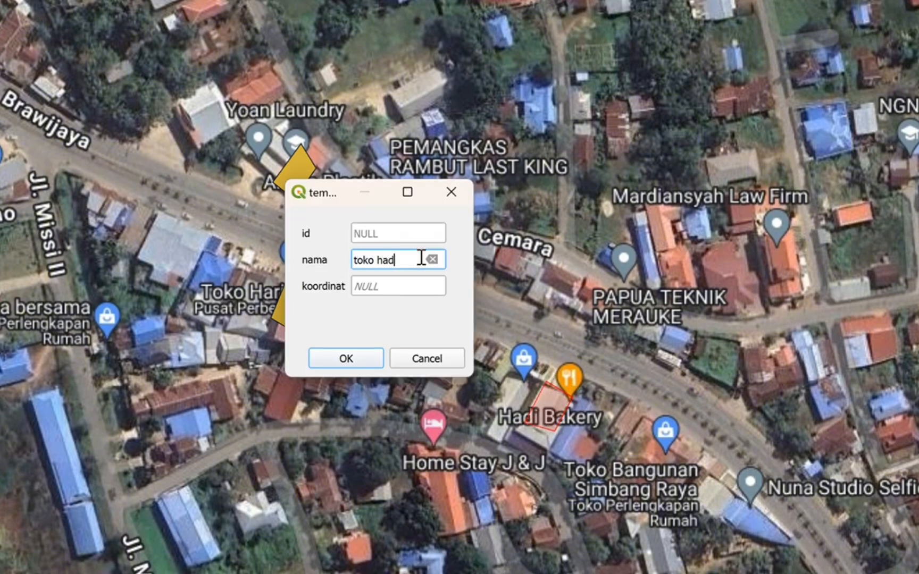
type("i bakery")
left_click(399, 286)
right_click(563, 406)
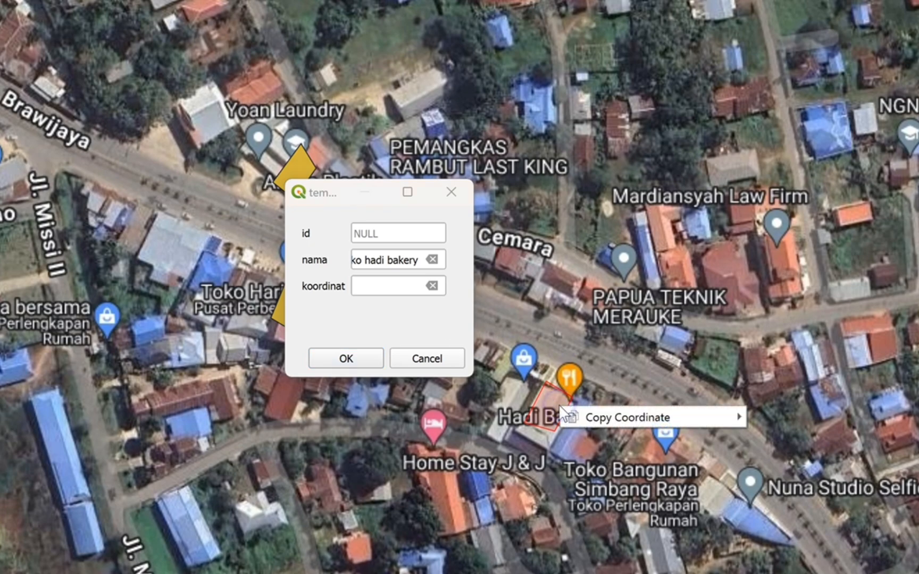
left_click(593, 414)
left_click(404, 287)
key("ctrl+v")
left_click(346, 359)
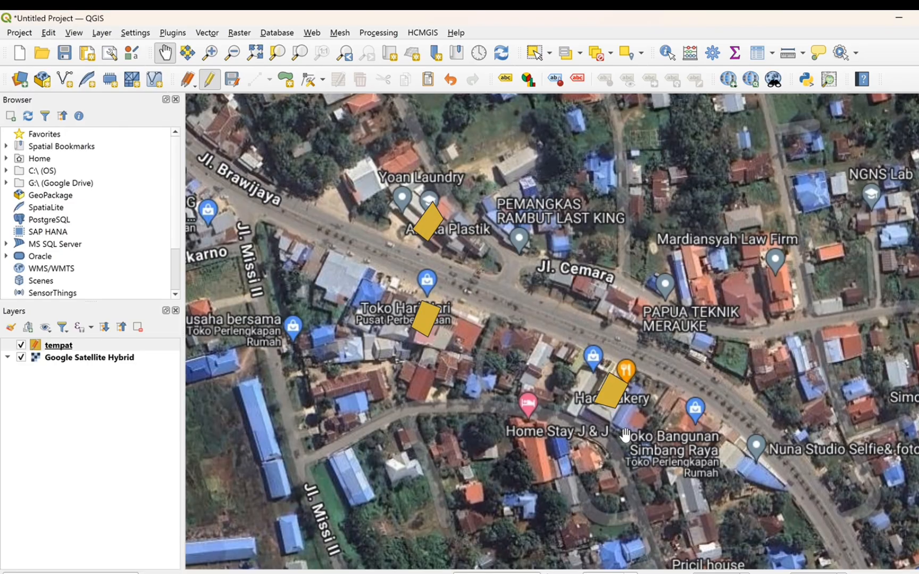
Digitize a four-corner polygon at the PP2004-SBMK (Sentra Belanja Merauke) marker, over the western end of the shopping centre.
left_click_drag(625, 436, 509, 328)
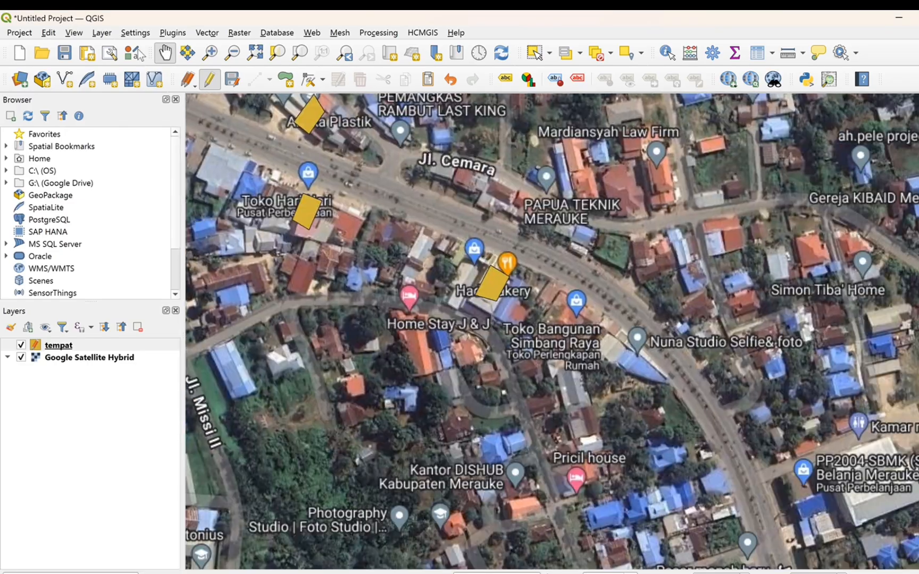
left_click(285, 79)
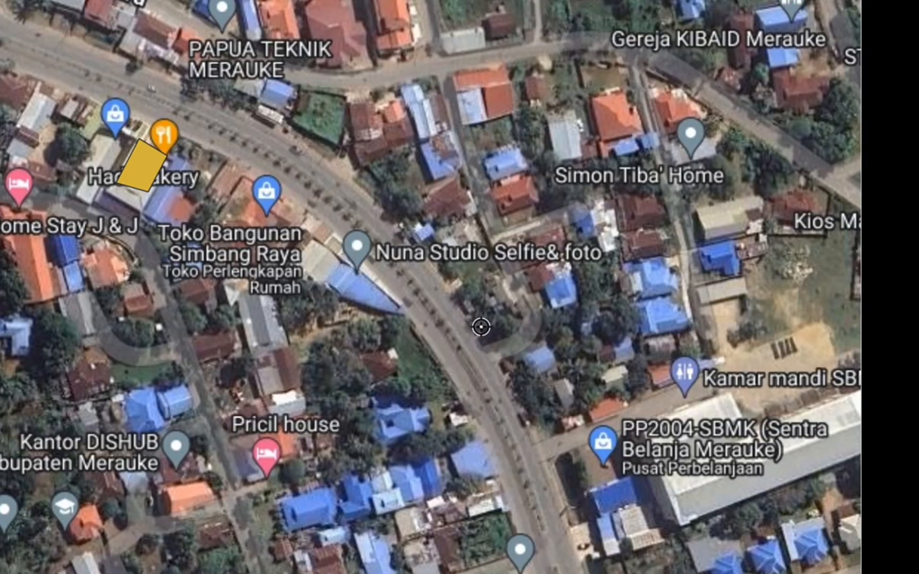
left_click(617, 450)
left_click(634, 494)
left_click(711, 457)
left_click(683, 420)
right_click(673, 432)
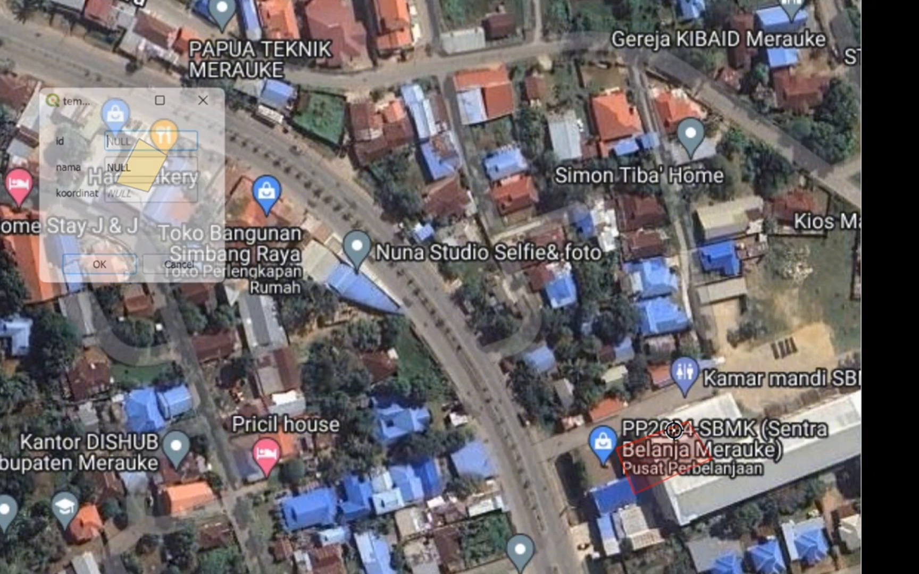
Set the shopping centre polygon's nama to mall SBM, fill koordinat with its copied EPSG:4326 - WGS 84 coordinate, and save the feature.
left_click(172, 164)
type("mall SB")
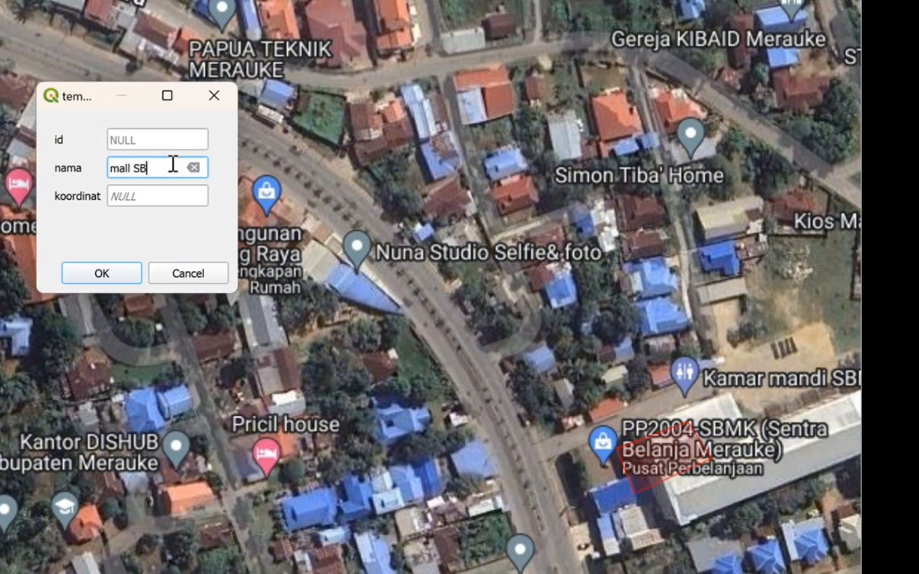
type("M")
left_click(158, 202)
right_click(673, 457)
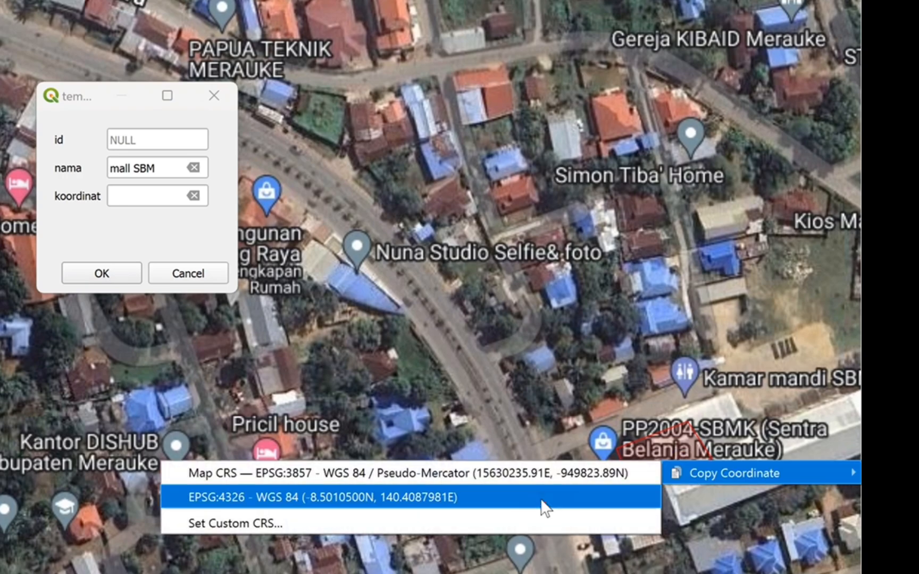
left_click(542, 500)
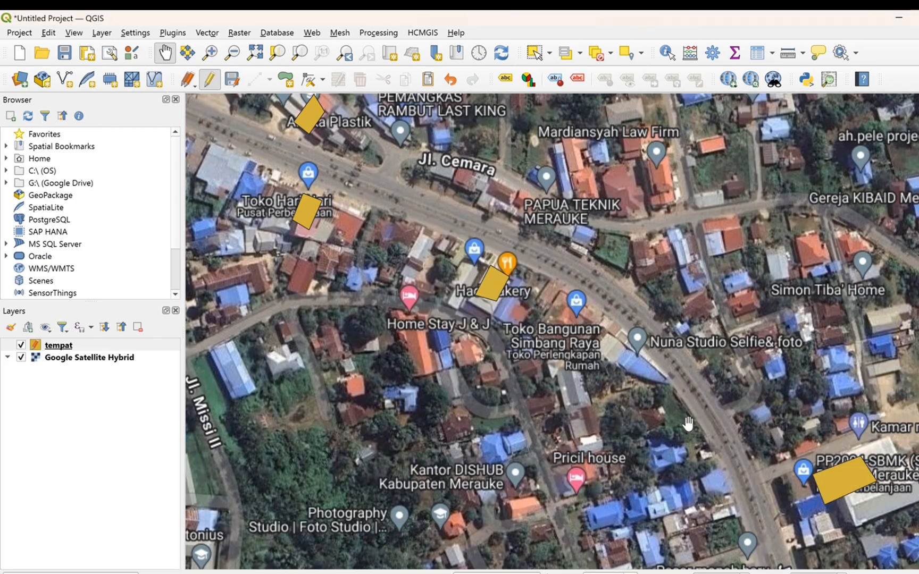
Digitize a four-corner polygon around the blue-roofed Gereja GPKAI Maranatha building west of Jl. Brawijaya.
left_click_drag(768, 463, 631, 168)
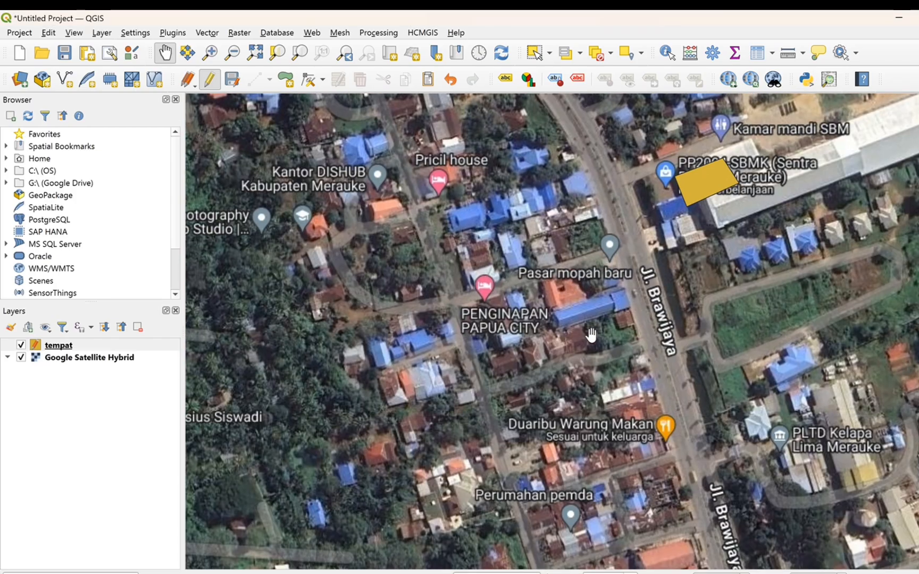
left_click_drag(654, 350, 570, 212)
left_click_drag(629, 495, 537, 252)
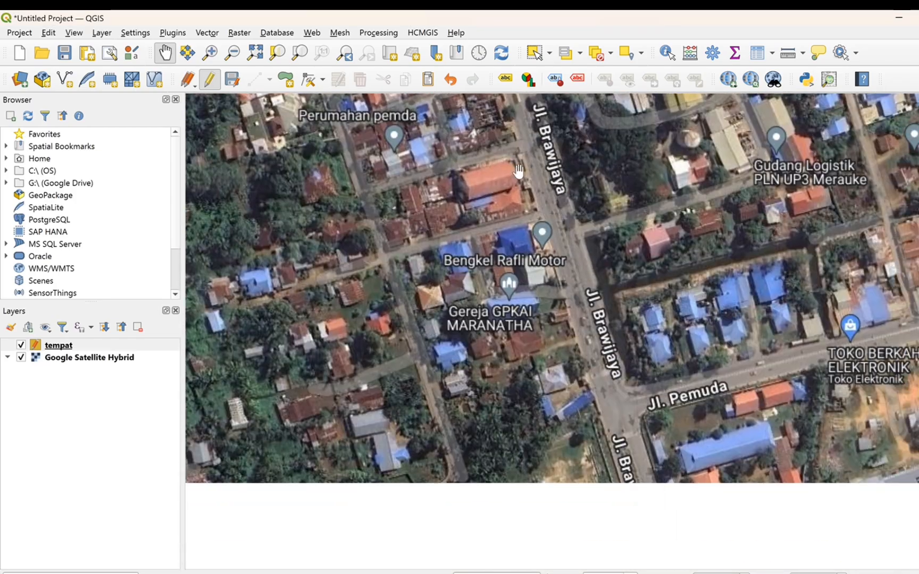
left_click(285, 80)
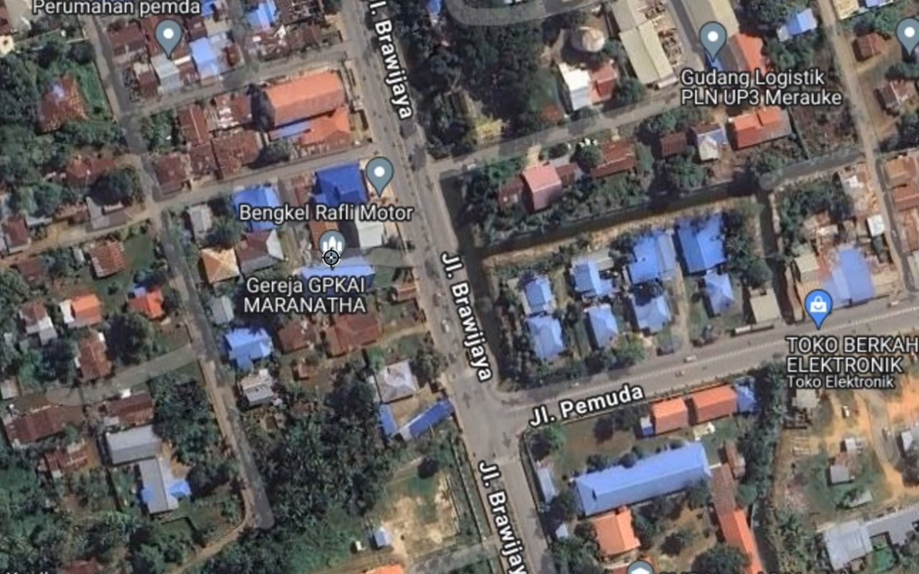
left_click(357, 258)
left_click(369, 286)
left_click(300, 302)
left_click(298, 266)
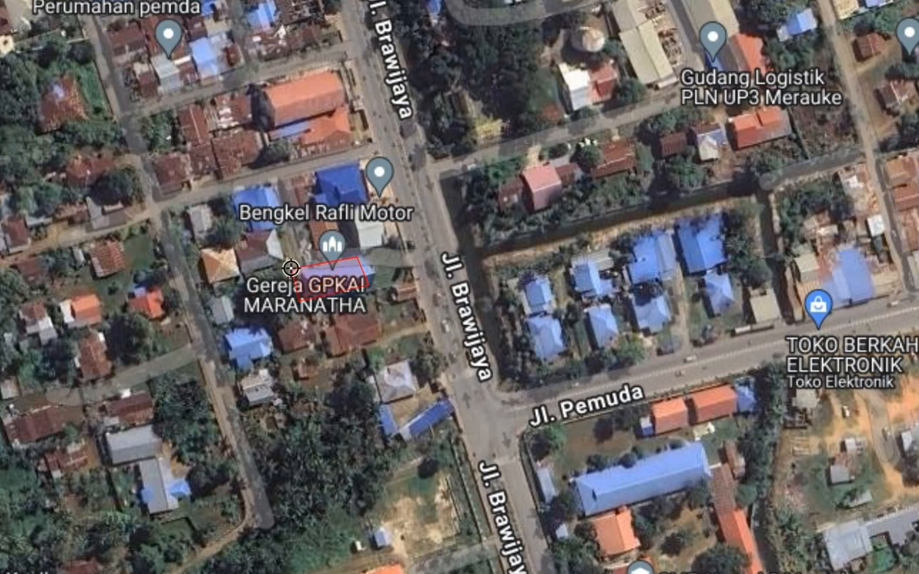
right_click(298, 272)
Set the church polygon's nama to gereja GPKAI MARANATHA, fill koordinat with its copied EPSG:4326 map coordinate, and save the feature.
type("gereja G")
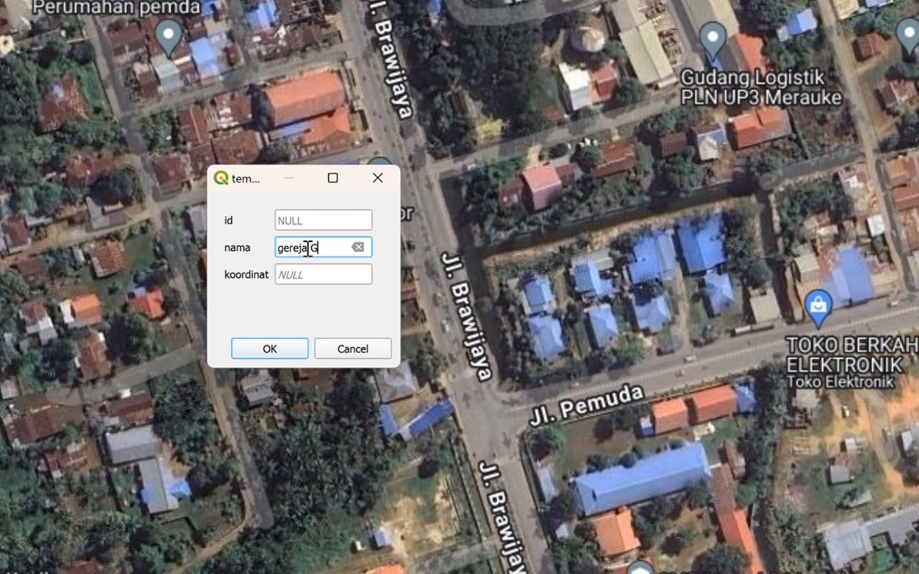
type("PKAI Maranatha")
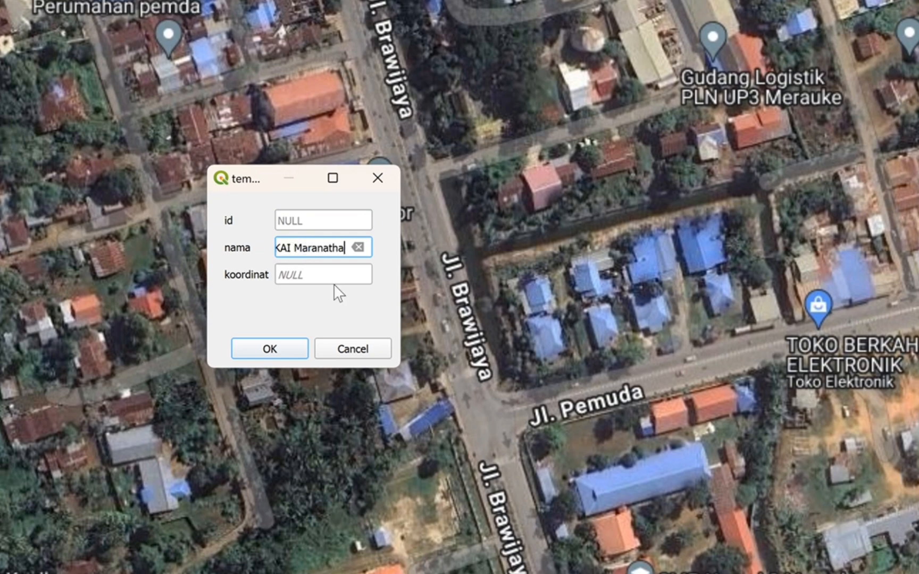
key("BackSpace")
key("BackSpace")
key("BackSpace")
key("BackSpace")
key("BackSpace")
key("BackSpace")
key("BackSpace")
key("BackSpace")
type("ARANATHA")
key("Tab")
key("BackSpace")
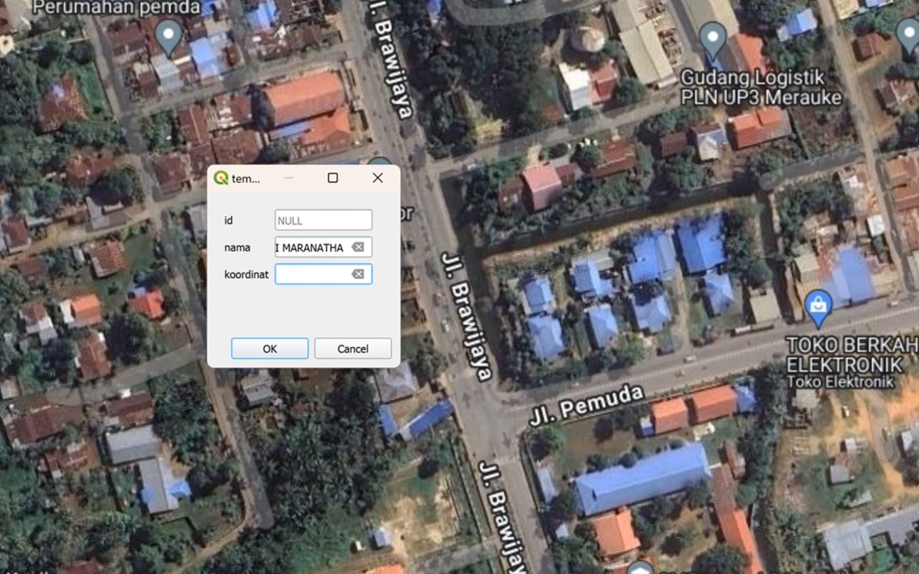
left_click_drag(257, 374, 358, 415)
right_click(431, 325)
left_click(356, 355)
left_click(314, 269)
key("ctrl+v")
left_click(267, 347)
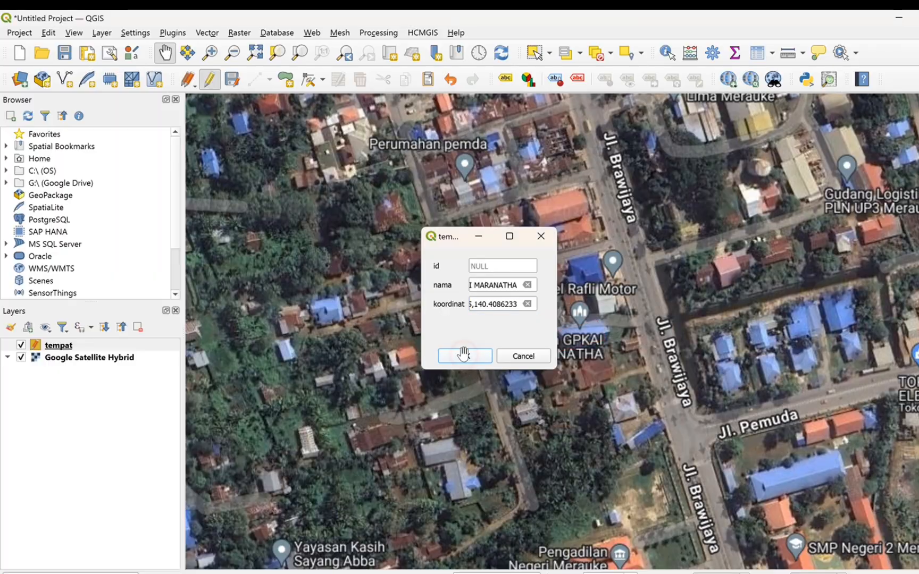
Digitize a four-corner polygon across the SMP Negeri 2 Merauke school grounds, south of Jl. Pemuda.
left_click_drag(519, 334, 395, 268)
left_click_drag(546, 408, 499, 275)
left_click(286, 81)
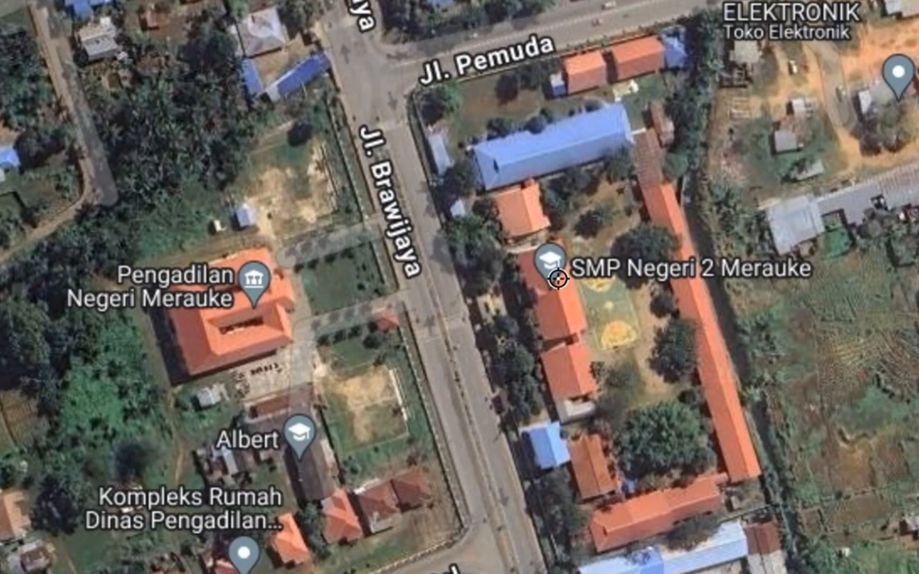
left_click(614, 352)
left_click(620, 384)
left_click(669, 291)
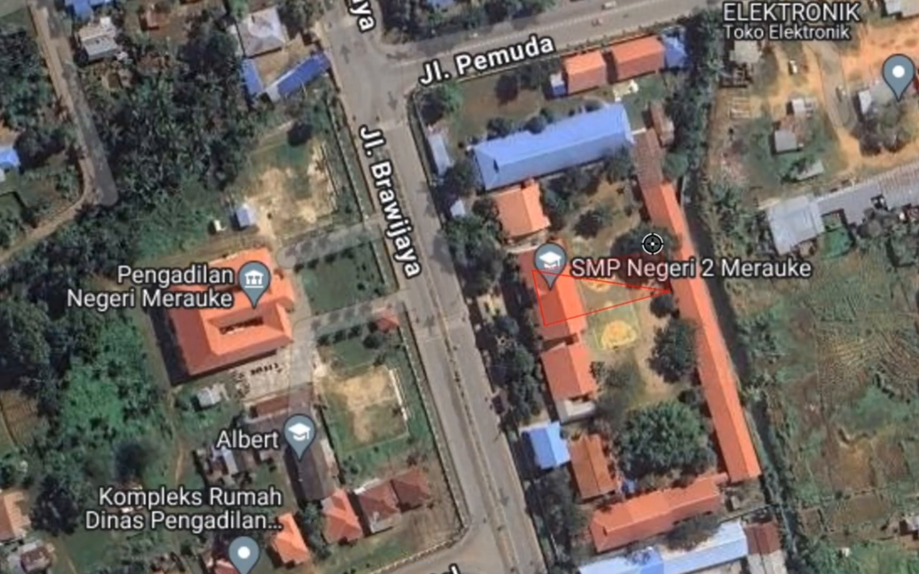
left_click(646, 233)
right_click(591, 275)
Set the school polygon's nama to sekolah SMP Negeri 2, fill koordinat with its copied EPSG:4326 map coordinate, and save the feature.
left_click(331, 158)
key("BackSpace")
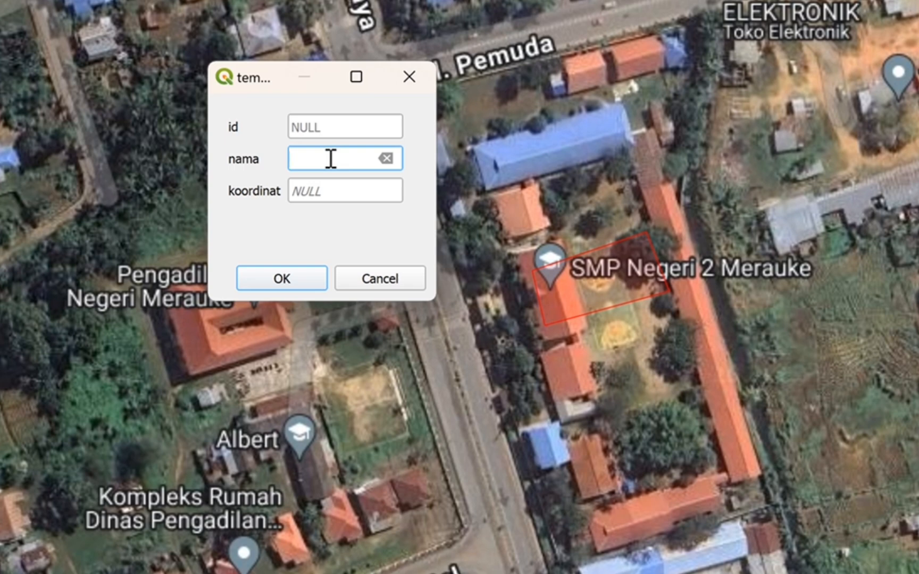
type("sekolah SMP Negeri 2")
left_click(330, 189)
key("BackSpace")
left_click(599, 282)
right_click(599, 284)
mouse_move(620, 299)
left_click(374, 330)
left_click(344, 197)
key("ctrl+v")
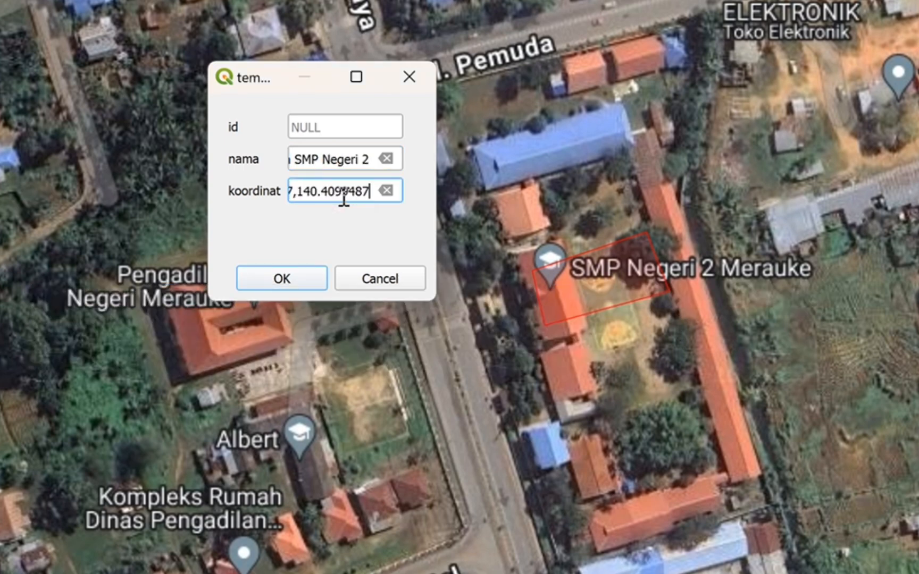
left_click(306, 278)
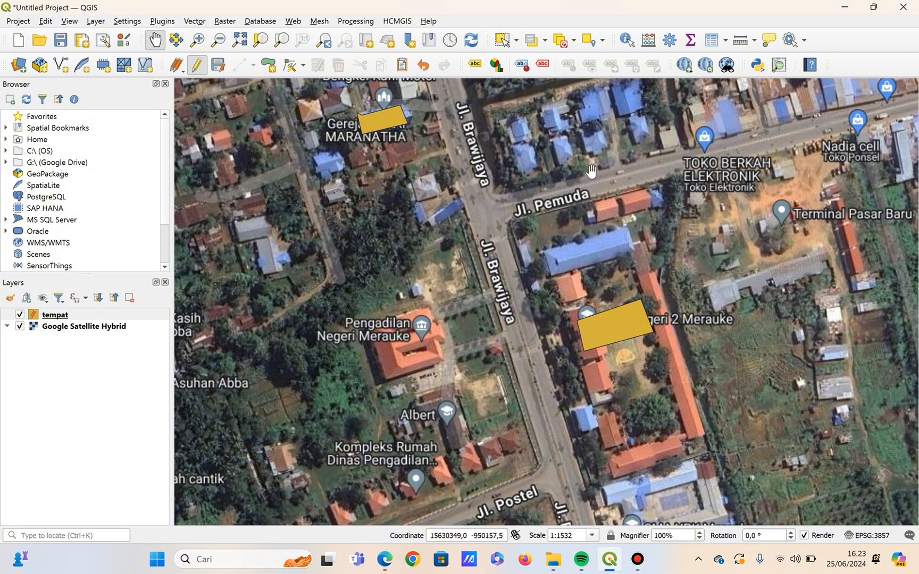
Digitize a four-corner polygon beside the SMA YPK Merauke marker, east of Jl. Brawijaya.
left_click_drag(576, 366, 545, 177)
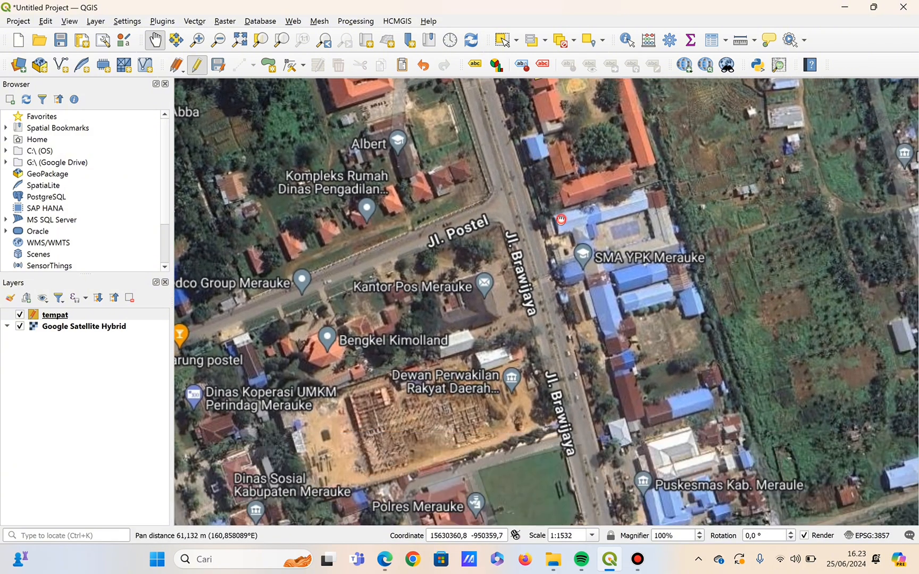
left_click_drag(561, 219, 548, 185)
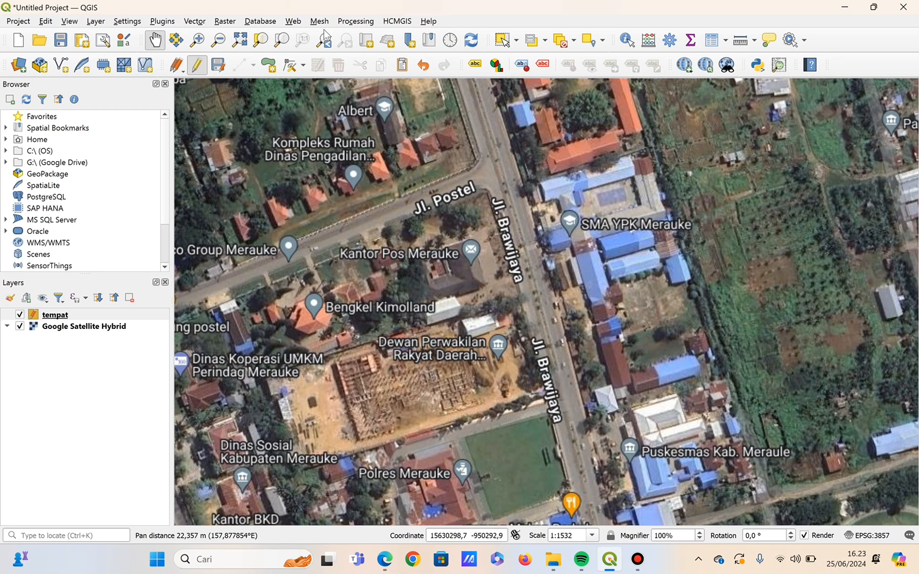
left_click(269, 65)
left_click(561, 223)
left_click(566, 244)
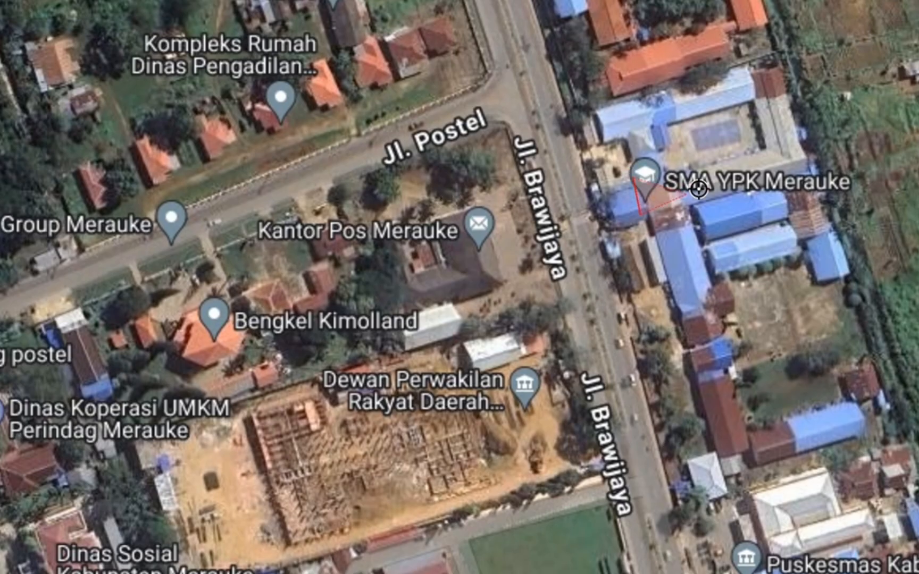
left_click(727, 188)
left_click(715, 158)
right_click(652, 184)
Set the school polygon's nama to sekolah SMA YPK, fill koordinat with its copied map coordinate, and save the feature.
left_click(509, 240)
key("BackSpace")
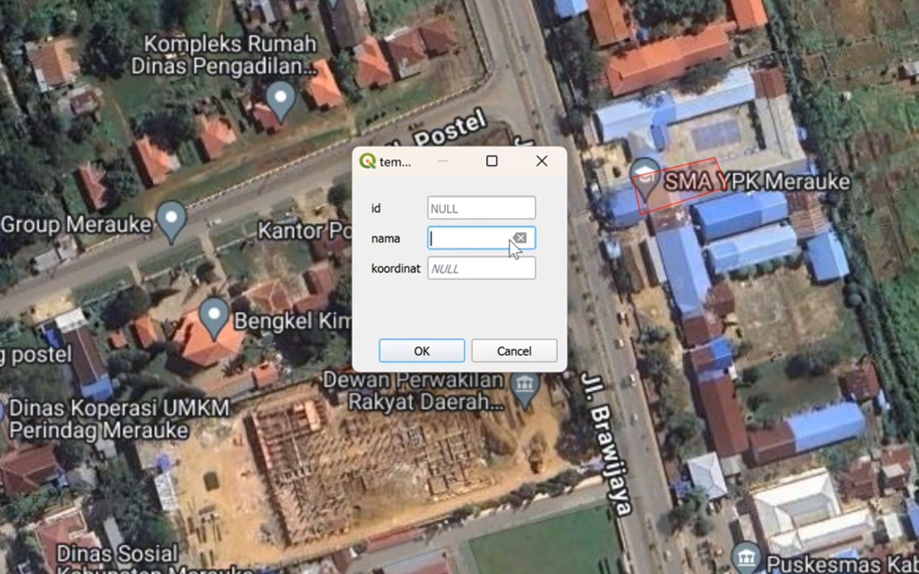
type("sekolah SMA YPK")
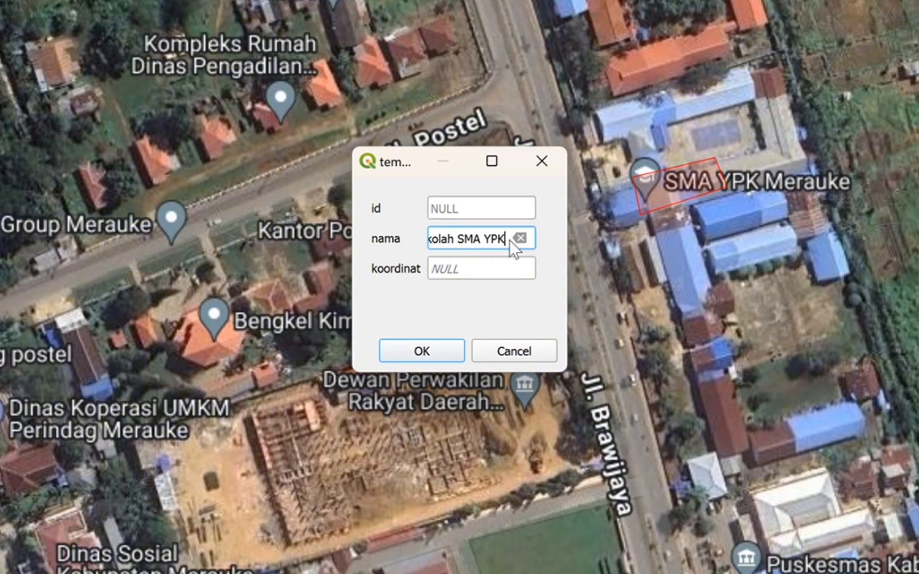
left_click(495, 266)
key("BackSpace")
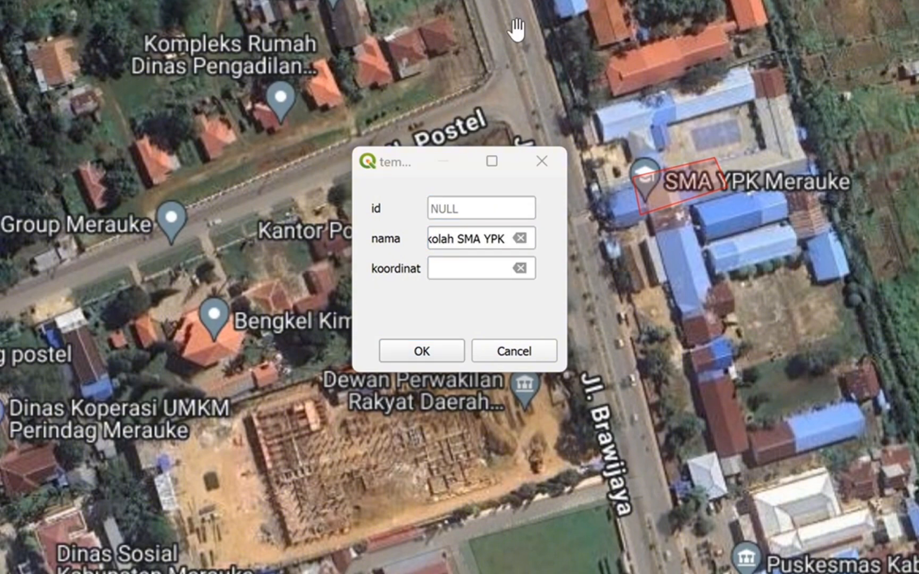
right_click(704, 192)
left_click(711, 201)
left_click(482, 260)
key("ctrl+v")
left_click(423, 351)
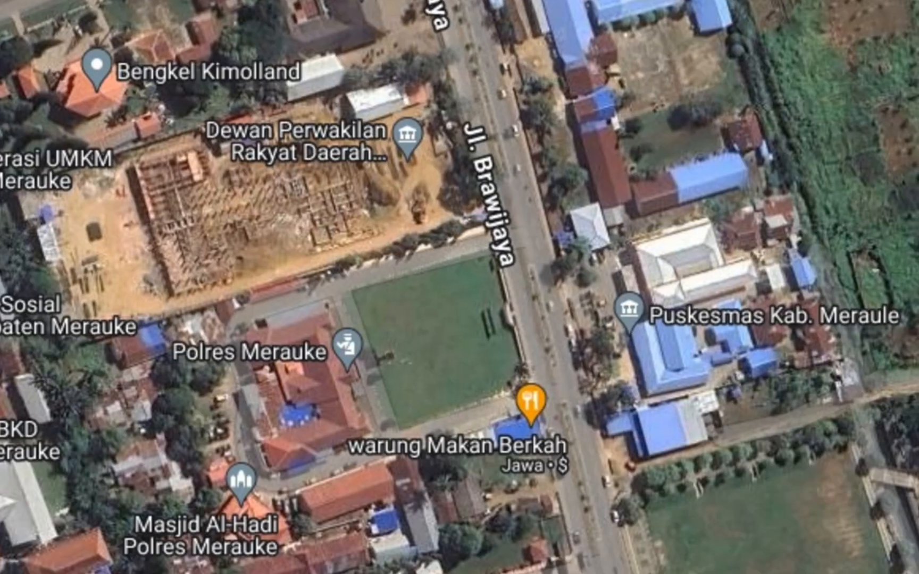
Digitize a four-corner polygon over the blue-roofed Puskesmas building east of Jl. Brawijaya.
left_click(623, 324)
left_click(636, 365)
left_click(703, 345)
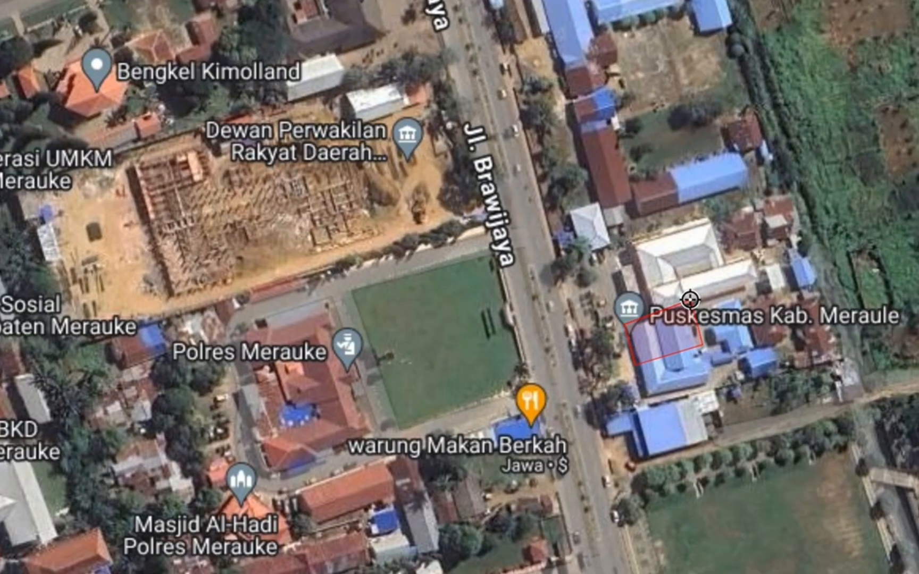
left_click(692, 301)
right_click(658, 323)
Set the health centre polygon's nama to puskesmas mopah baru, fill koordinat with its copied map coordinate, and save the feature.
left_click(470, 239)
type("puskesmas")
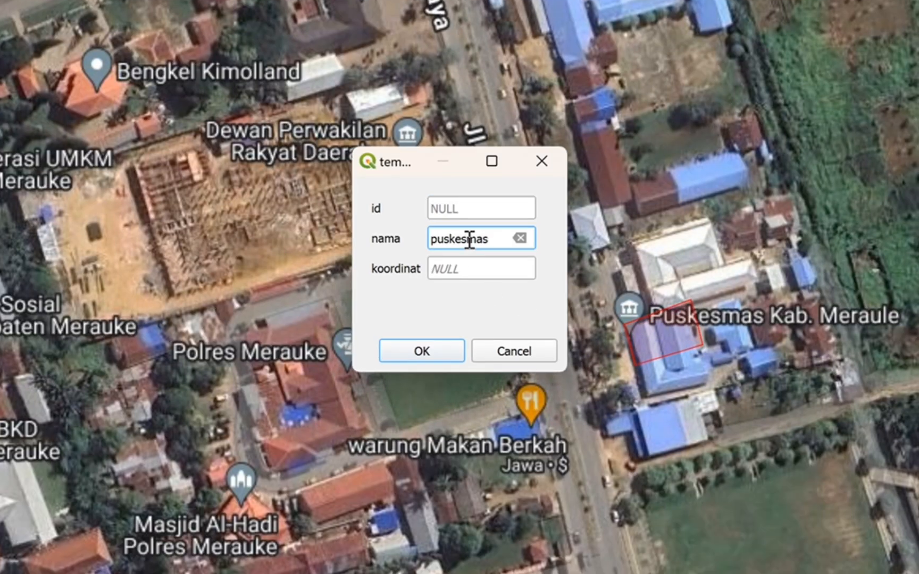
type(" mopah baru")
left_click(465, 267)
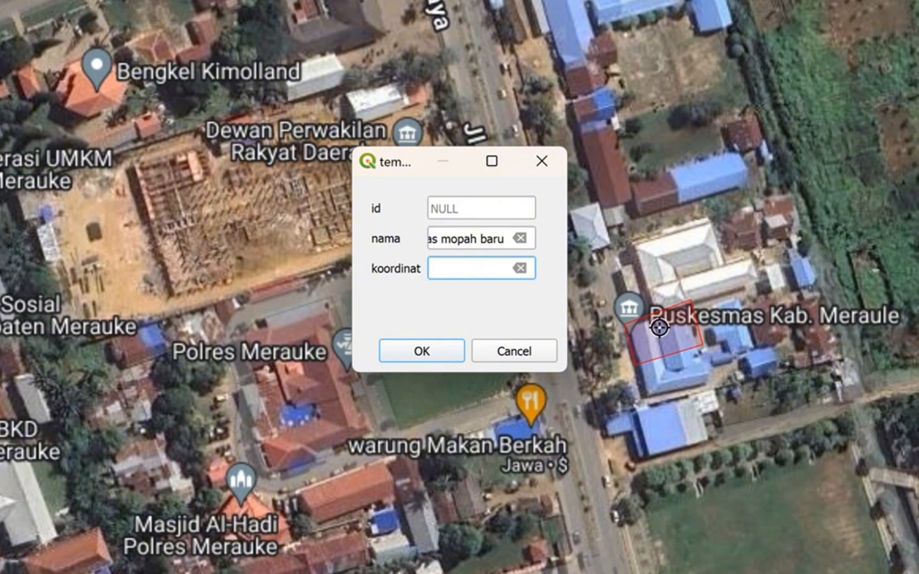
right_click(669, 343)
left_click(455, 267)
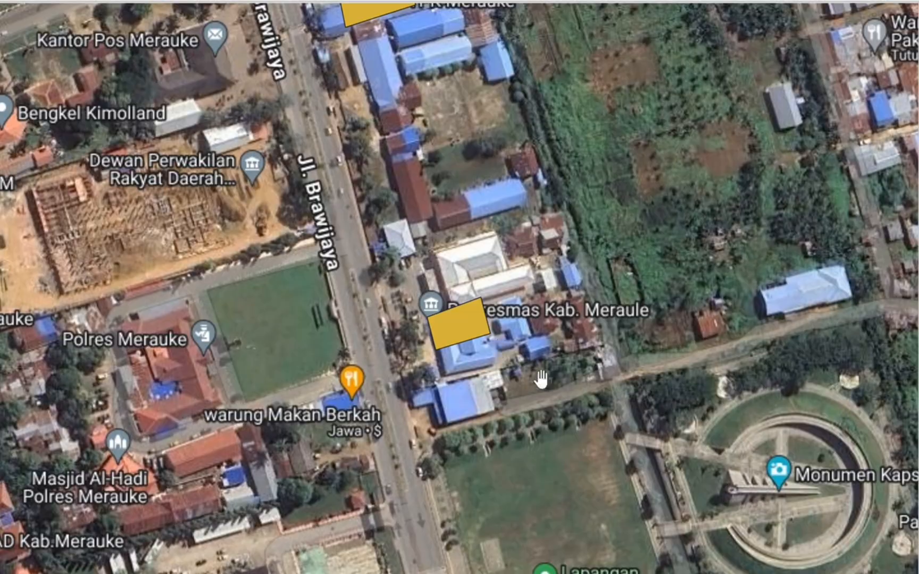
Digitize a four-corner polygon at the centre of the circular Monumen Kapsul Waktu.
left_click_drag(430, 554, 304, 265)
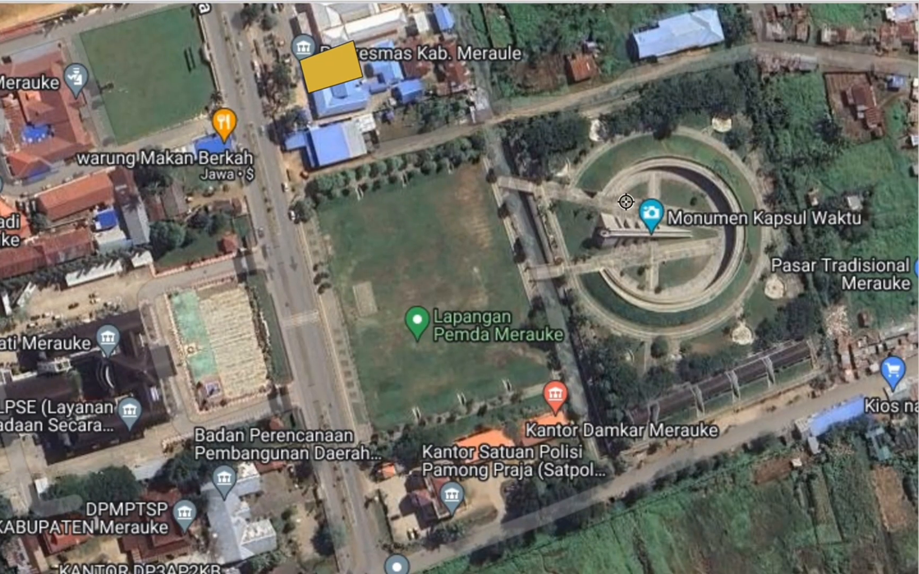
left_click(636, 215)
left_click(694, 207)
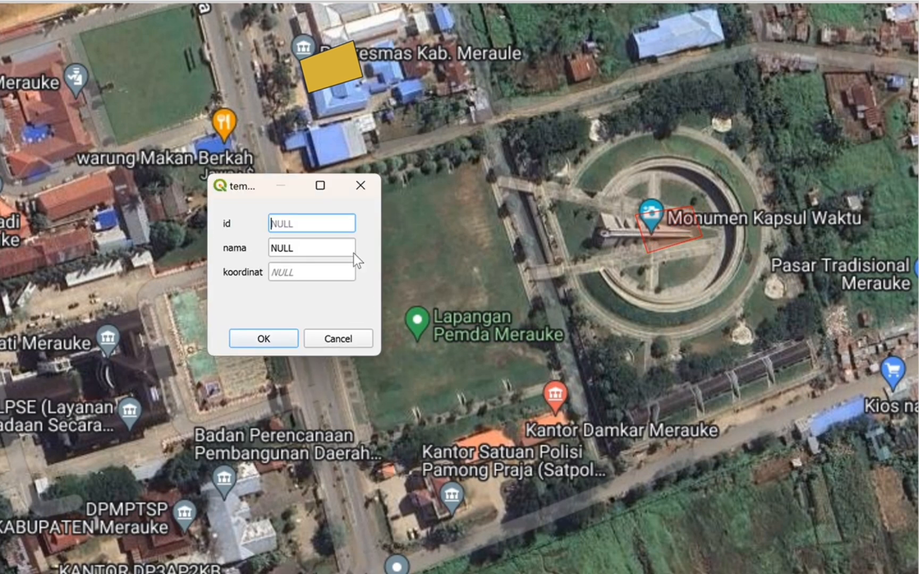
Fill the monument polygon's nama with the monumen kapsul Waktu name, paste its copied map coordinate into koordinat, and save the feature.
left_click(315, 248)
type("t")
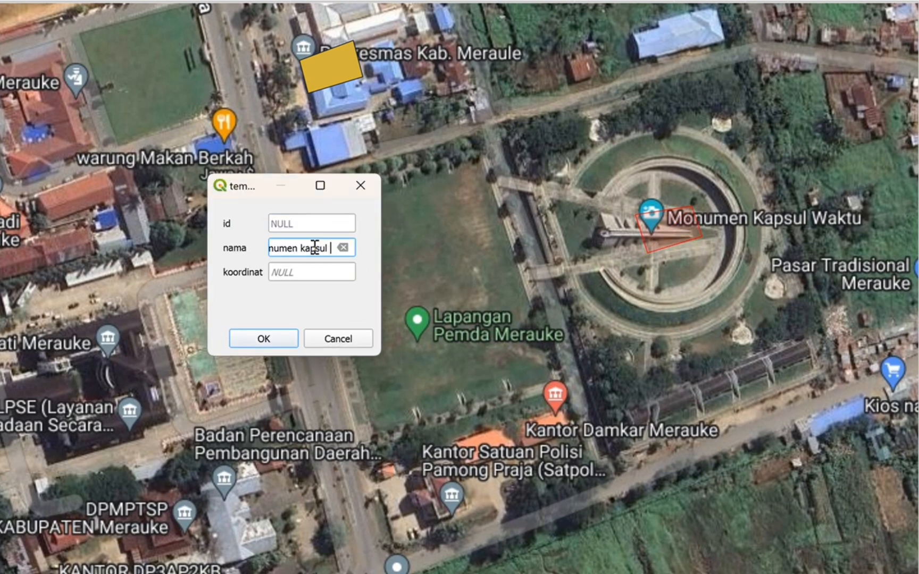
left_click(303, 278)
right_click(666, 222)
mouse_move(686, 233)
left_click(627, 233)
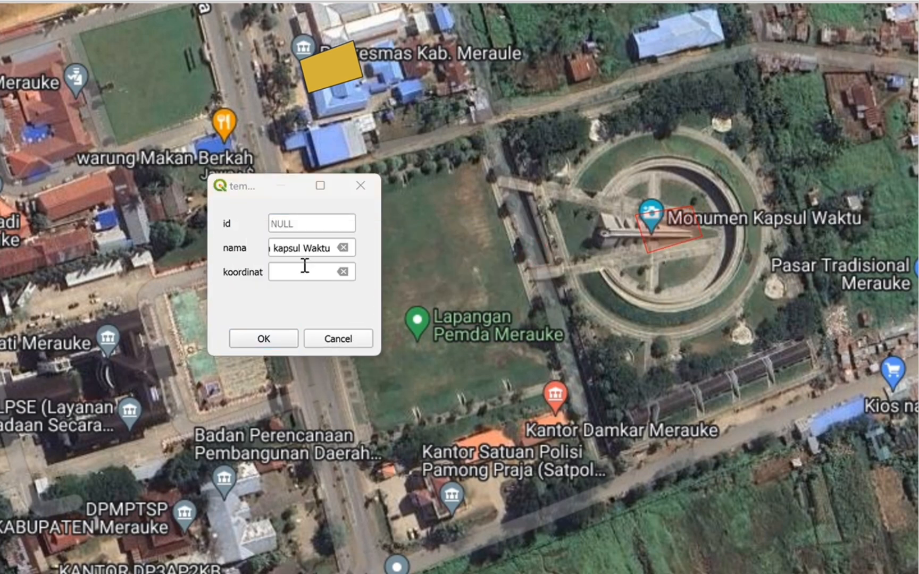
left_click(303, 269)
key("ctrl+v")
left_click(257, 338)
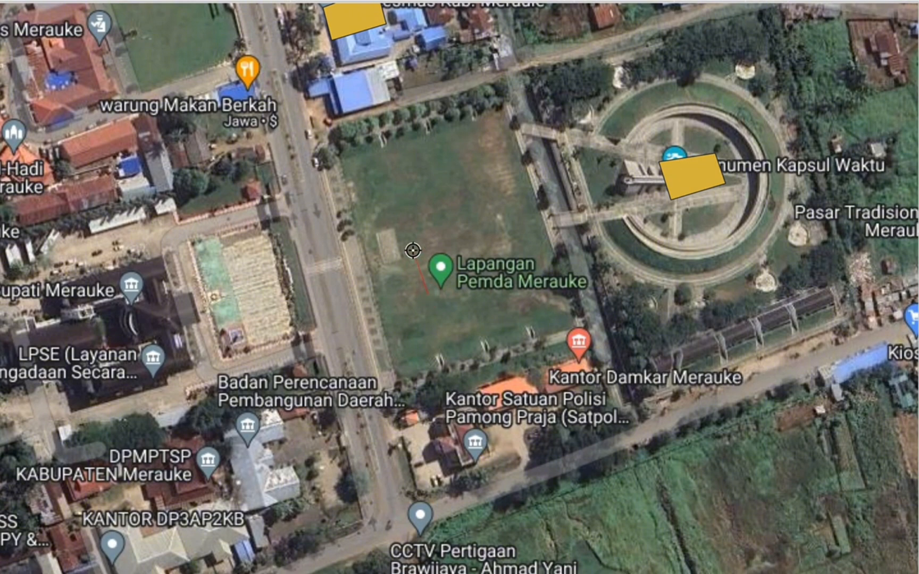
left_click(420, 271)
right_click(466, 282)
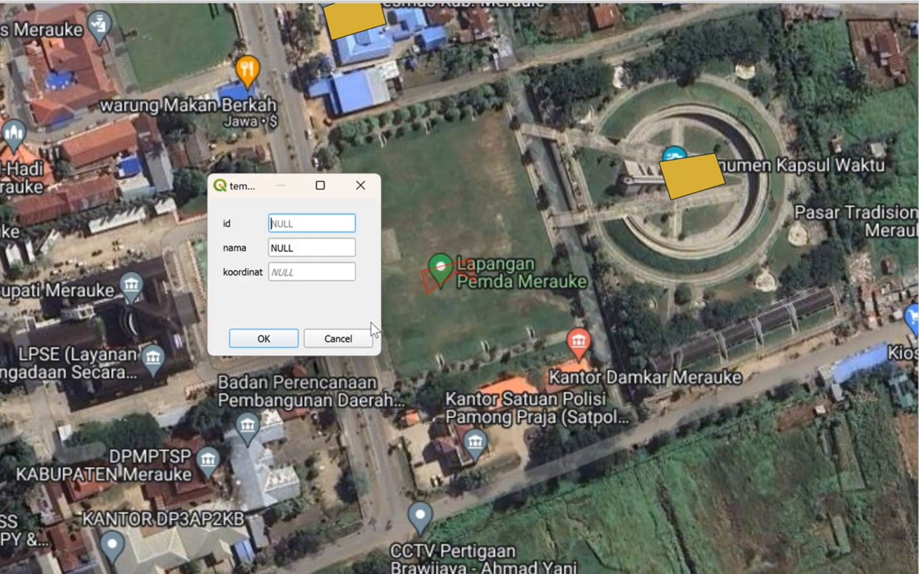
left_click(337, 338)
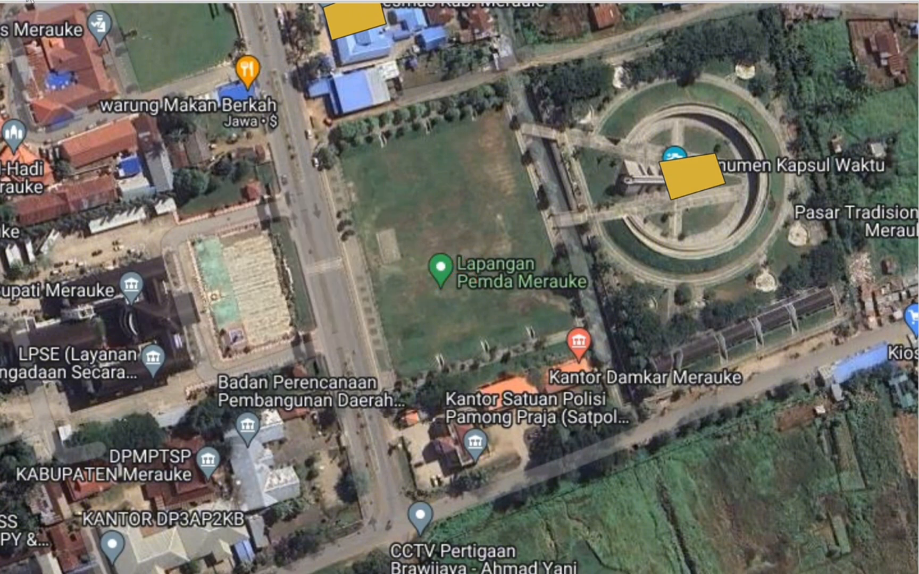
Digitize a small polygon on the Lapangan Pemda field and save it with nama lapangan Pemda Merauke and its copied coordinate as koordinat.
right_click(482, 247)
left_click(322, 253)
type("lapan")
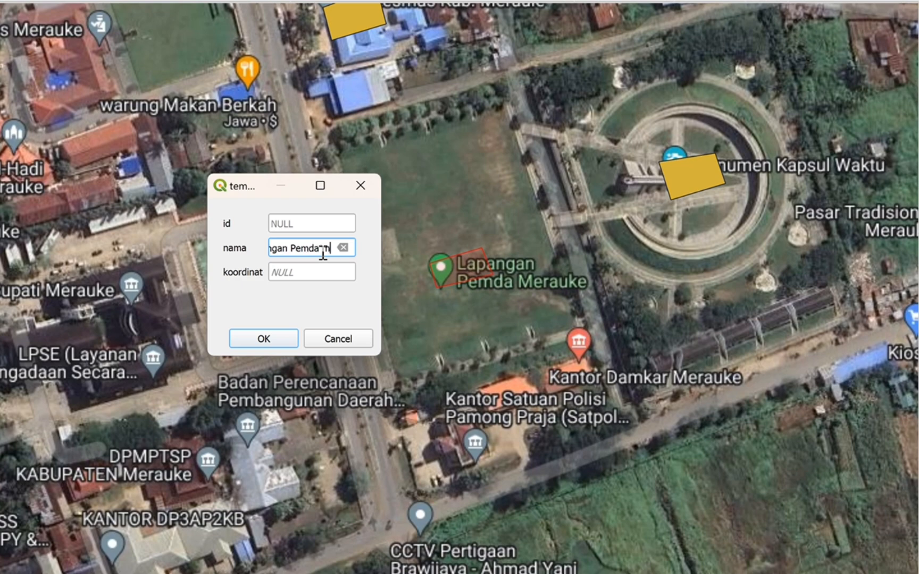
left_click(320, 273)
key("ctrl+v")
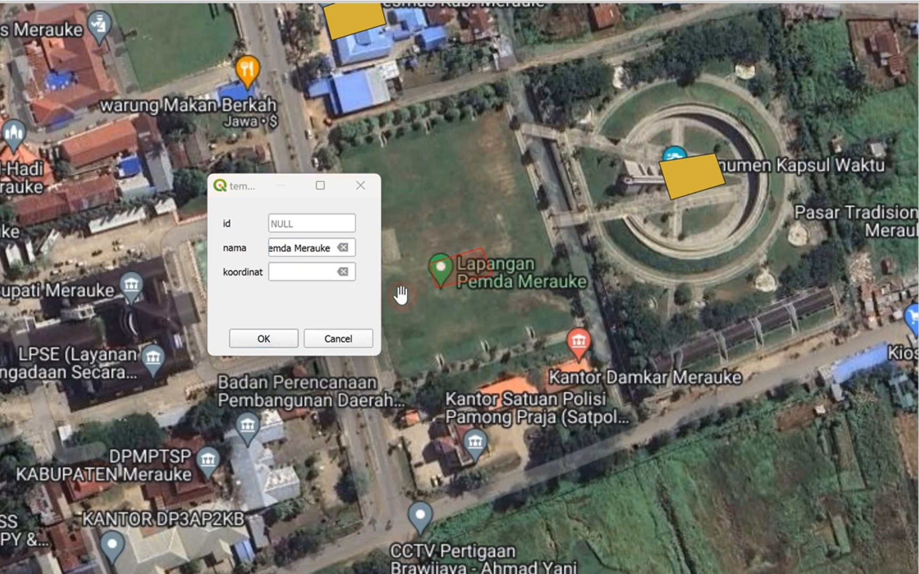
left_click(274, 344)
Digitize a four-corner polygon over the large dark-roofed Kantor Bupati Merauke building.
mouse_move(416, 384)
left_mouse_down()
mouse_move(670, 232)
mouse_move(689, 240)
left_mouse_up()
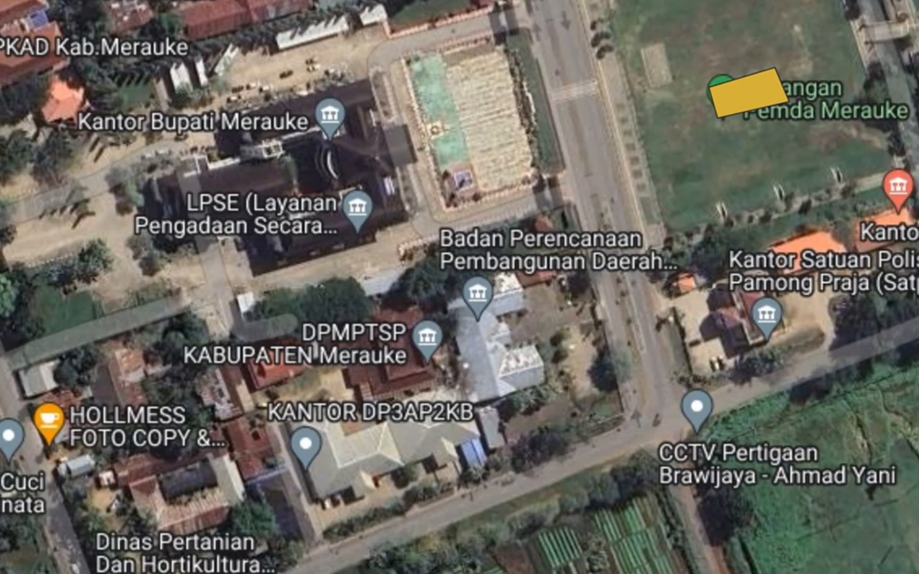
left_click(376, 88)
left_click(403, 197)
left_click(243, 239)
left_click(218, 122)
Set the regent's office polygon's nama to kantor Bupati Merauke, fill koordinat with its copied map coordinate, and save the feature.
type("kantor bupati Merauke")
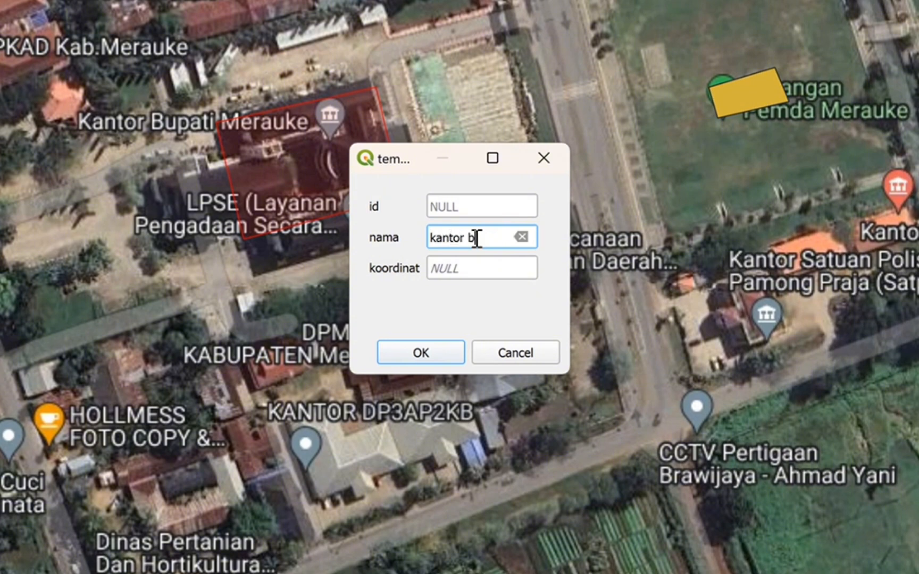
key("Left")
key("Left")
key("Left")
key("Left")
key("Left")
key("Left")
key("BackSpace")
type("B")
left_click(476, 266)
right_click(269, 129)
mouse_move(367, 144)
left_click(519, 147)
key("ctrl+v")
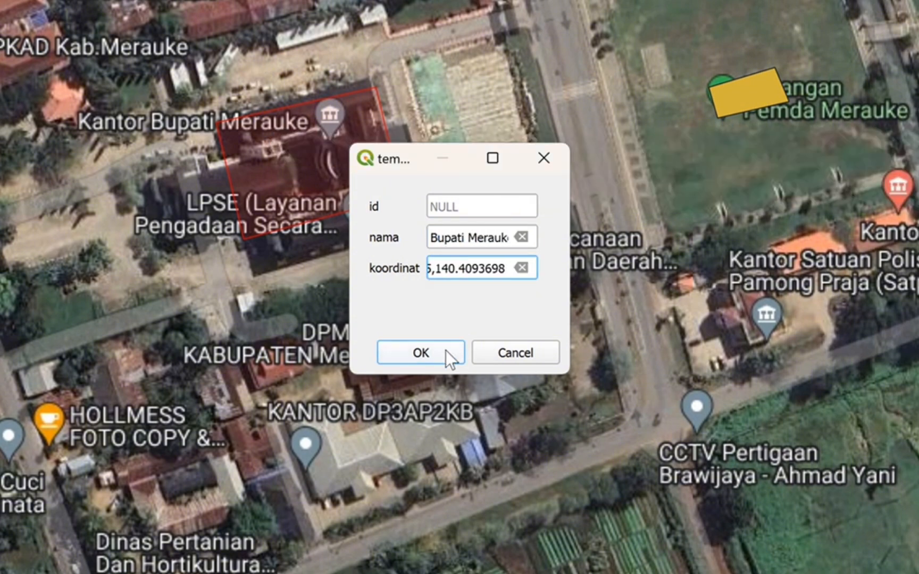
left_click(445, 352)
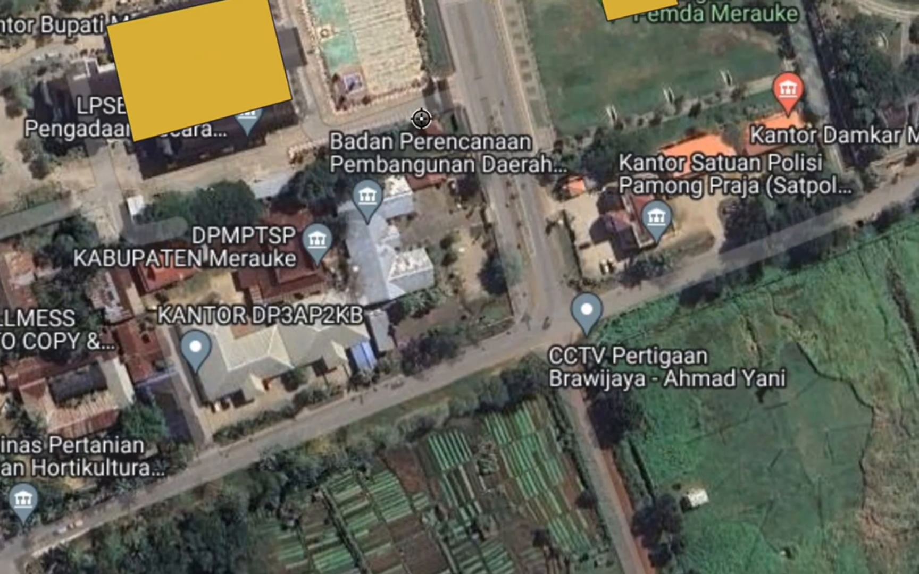
Digitize a four-corner polygon over the orange-roofed Kantor Damkar Merauke building south of the Pemda field.
left_click(750, 128)
left_click(764, 157)
left_click(808, 143)
left_click(793, 113)
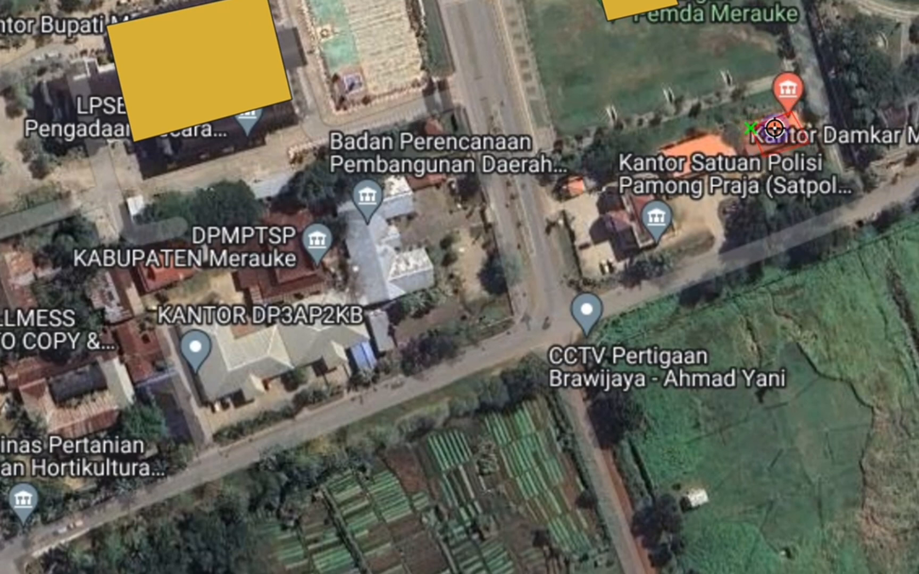
right_click(792, 112)
Set the fire station polygon's nama to kantor Damkar Merauke, fill koordinat with its copied map coordinate, and save the feature.
type("kantor Damkar Merauke")
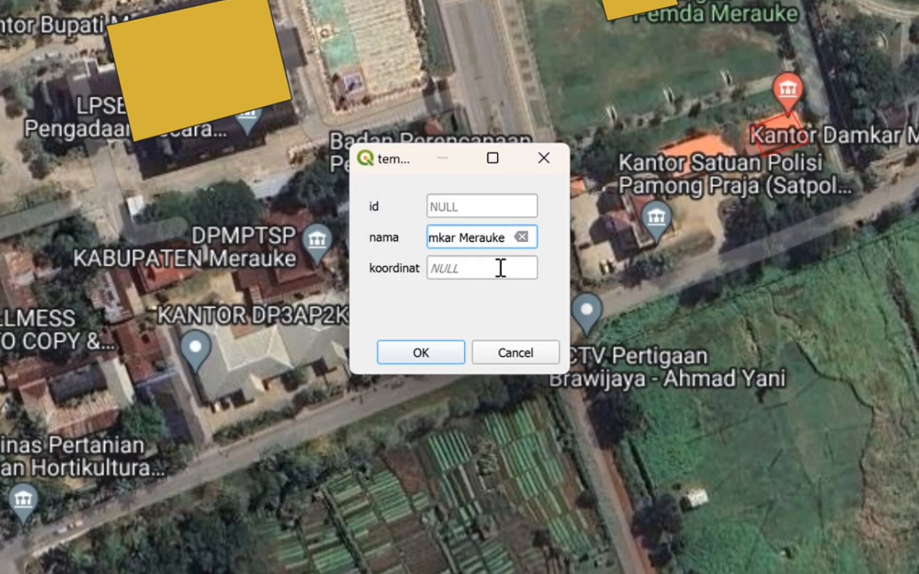
left_click(498, 268)
right_click(785, 135)
mouse_move(829, 148)
left_click(713, 173)
left_click(473, 271)
key("ctrl+v")
key("Return")
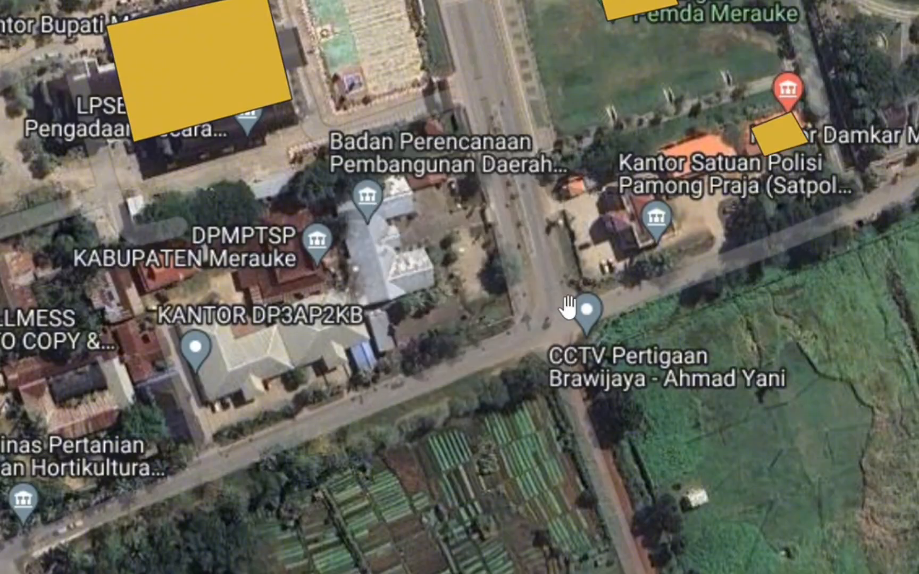
Digitize a four-corner polygon over the long blue-roofed RRI Merauke building south of Jl. Ahmad Yani.
left_click_drag(258, 414, 754, 1)
left_click(425, 243)
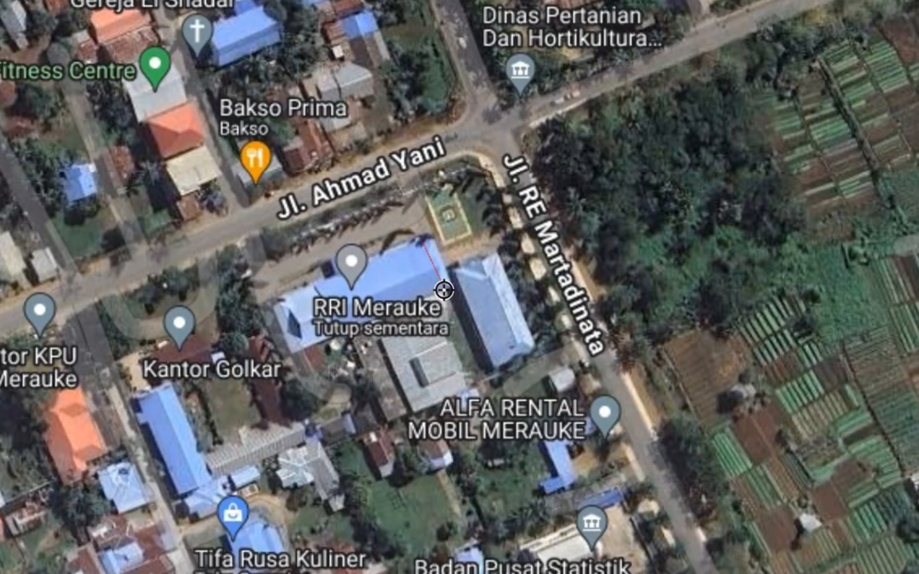
left_click(444, 290)
left_click(326, 328)
left_click(302, 284)
right_click(302, 285)
Set the radio station polygon's nama to kantor RRI Merauke, fill koordinat with its copied map coordinate, and save the feature.
left_click(463, 241)
type("kantor RR")
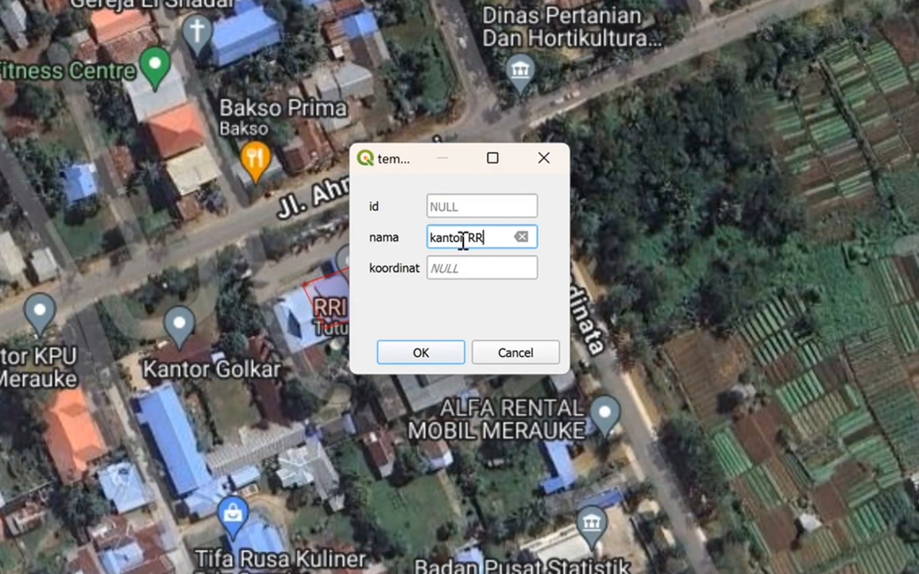
type("I Merauke")
left_click(489, 270)
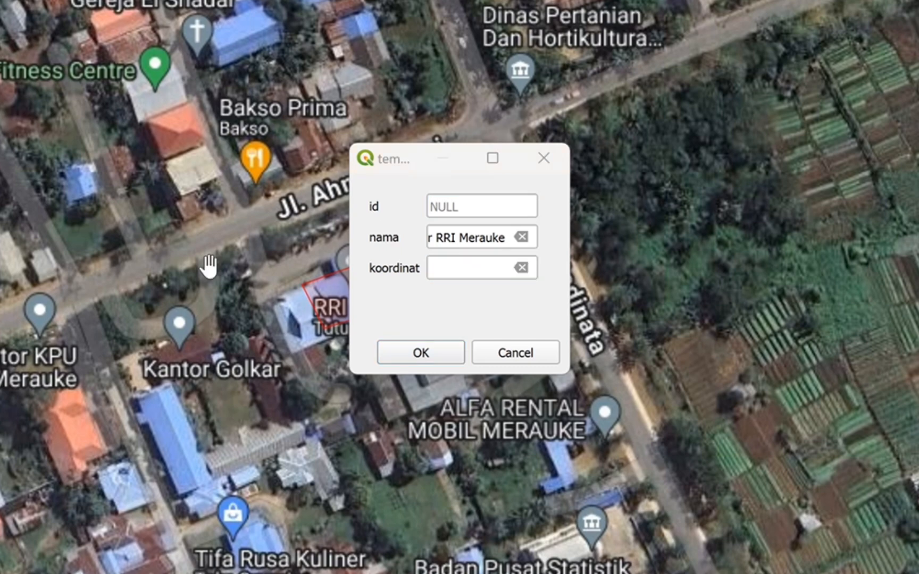
right_click(334, 299)
mouse_move(414, 310)
left_click(669, 344)
left_click(473, 265)
key("ctrl+v")
left_click(403, 355)
Digitize a four-corner polygon over the SKY Toys & Stationery building on Jl. Ahmad Yani.
left_click_drag(320, 316, 188, 34)
left_click_drag(316, 321, 854, 122)
left_click_drag(558, 134, 796, 211)
left_click_drag(704, 187, 697, 239)
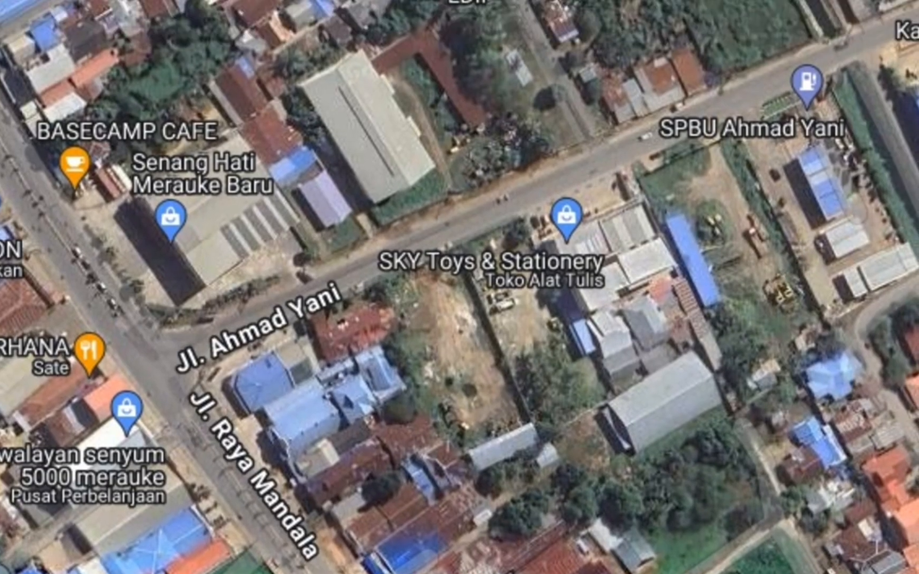
left_click(551, 229)
left_click(568, 264)
left_click(613, 248)
left_click(594, 211)
right_click(594, 211)
Set the shop polygon's nama to toko SKY Toys, fill koordinat with its copied map coordinate, and save the feature.
left_click(509, 244)
type("toko SKY Toys")
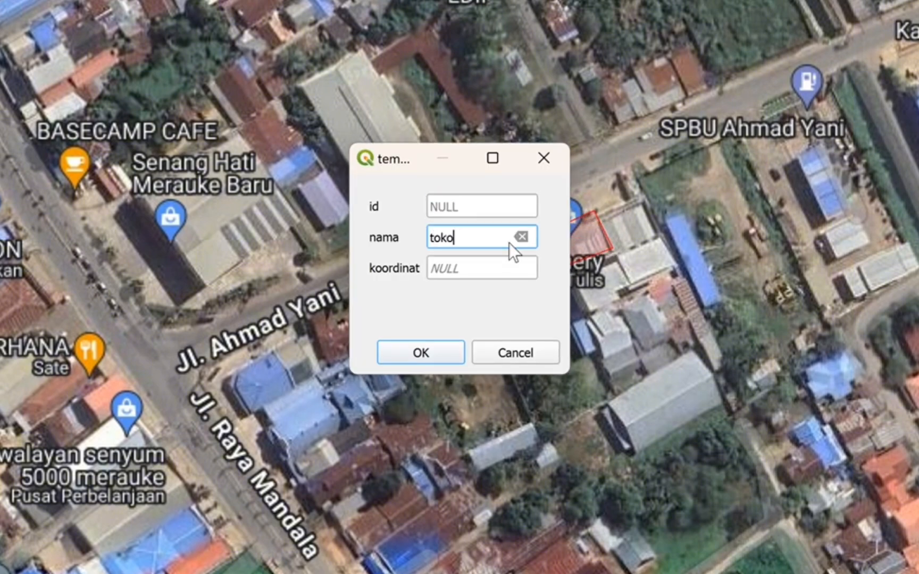
key("Tab")
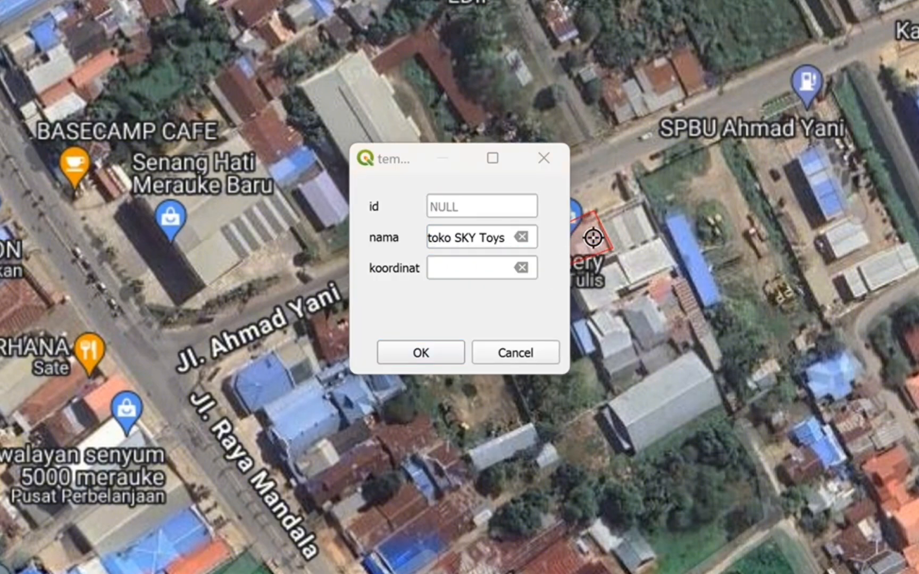
right_click(588, 244)
mouse_move(617, 256)
left_click(553, 283)
key("ctrl+v")
left_click(421, 353)
Digitize a polygon over the white-roofed Swalayan senyum 5000 merauke building west of Jl. Raya Mandala.
left_click_drag(323, 387, 610, 226)
left_click_drag(203, 226, 405, 270)
left_click_drag(540, 274, 437, 224)
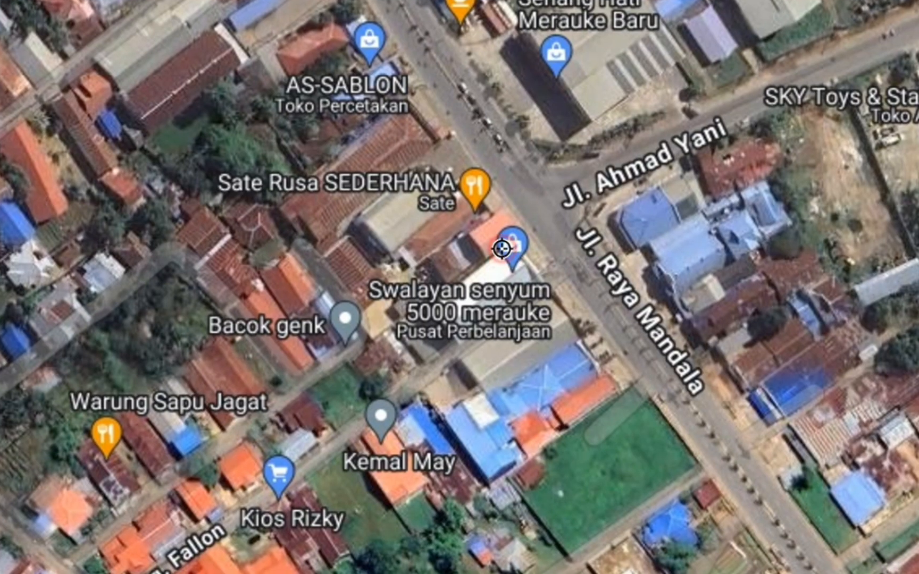
left_click(467, 281)
Set the shop polygon's nama to toko senyum 5000, fill koordinat with its copied map coordinate, and save the feature.
left_click(485, 238)
type("t")
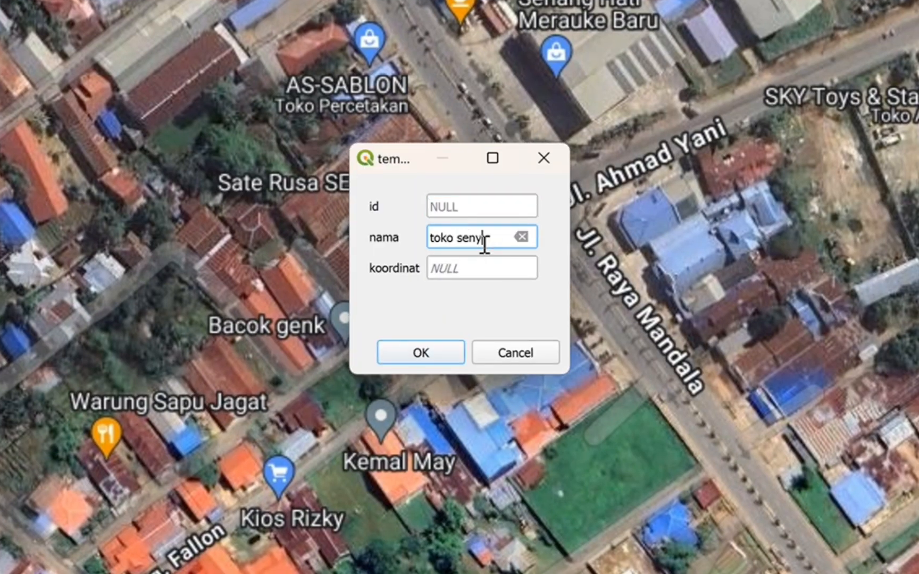
type("oko senyum 5000")
left_click(480, 273)
key("BackSpace")
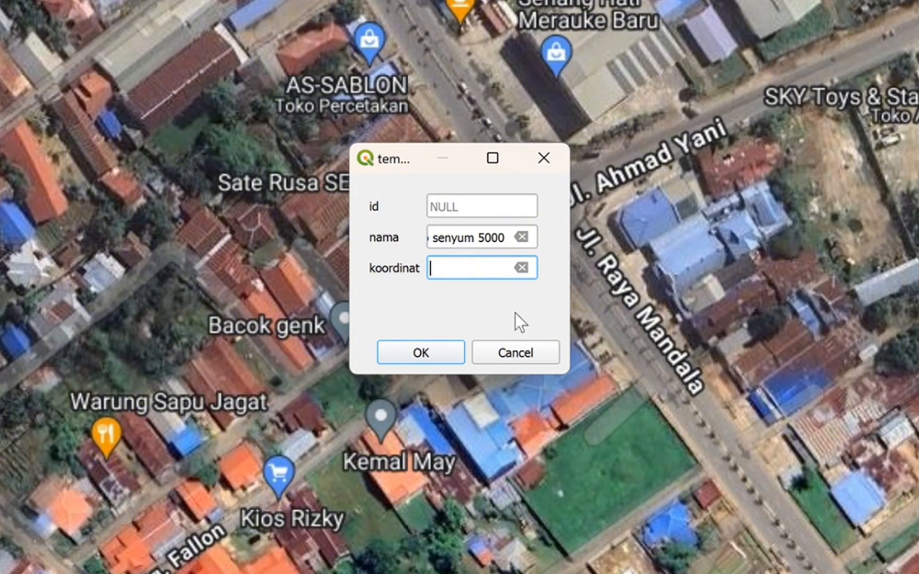
right_click(814, 357)
left_click_drag(345, 139, 526, 154)
right_click(667, 313)
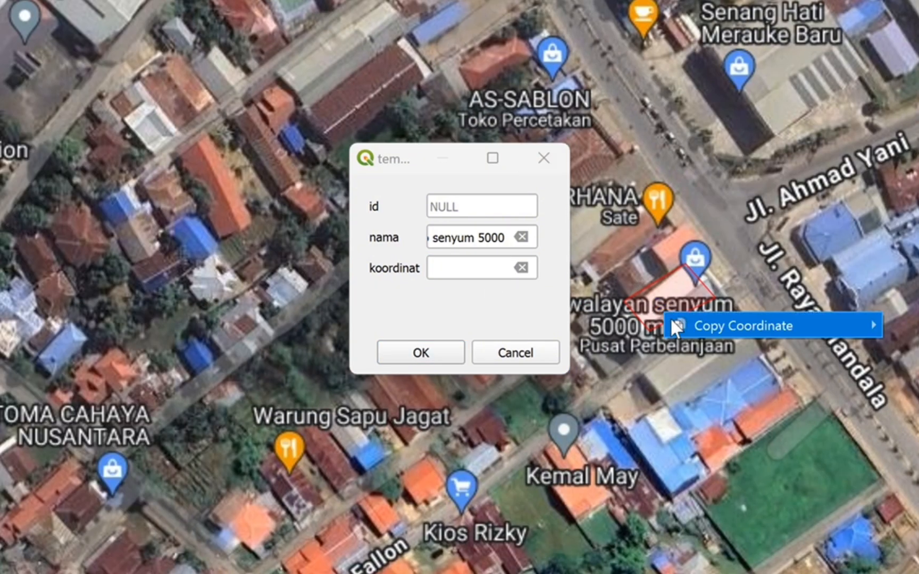
mouse_move(671, 319)
left_click(612, 349)
left_click(473, 266)
key("ctrl+v")
left_click(421, 352)
Digitize a four-corner polygon over the Bank Papua Cabang Merauke building east of Jl. Raya Mandala.
mouse_move(630, 332)
left_mouse_down()
mouse_move(457, 238)
mouse_move(407, 180)
left_mouse_up()
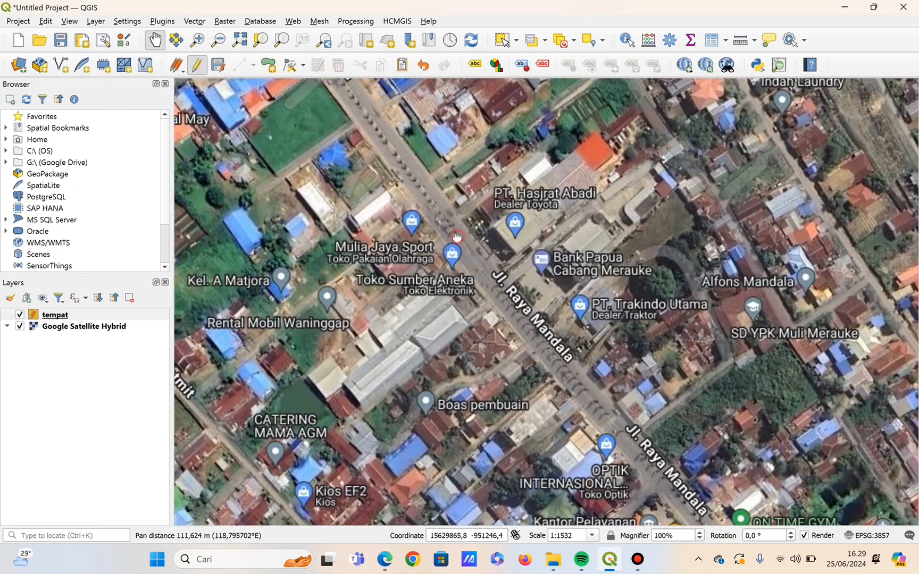
left_click(268, 65)
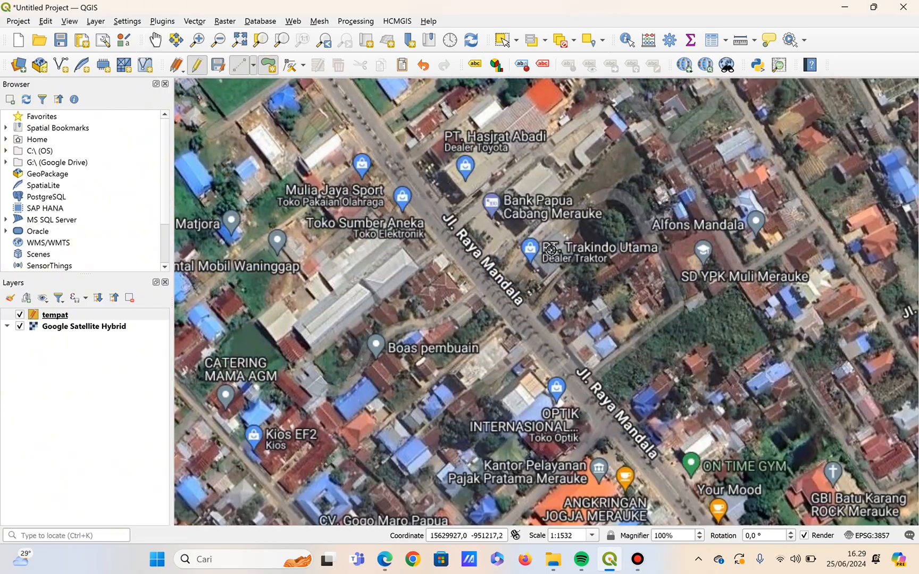
left_click(488, 208)
left_click(510, 231)
left_click(552, 198)
left_click(526, 173)
right_click(525, 185)
Set the bank polygon's nama to bank Papua cabang Merauke, fill koordinat with its copied map coordinate, and save the feature.
left_click(485, 261)
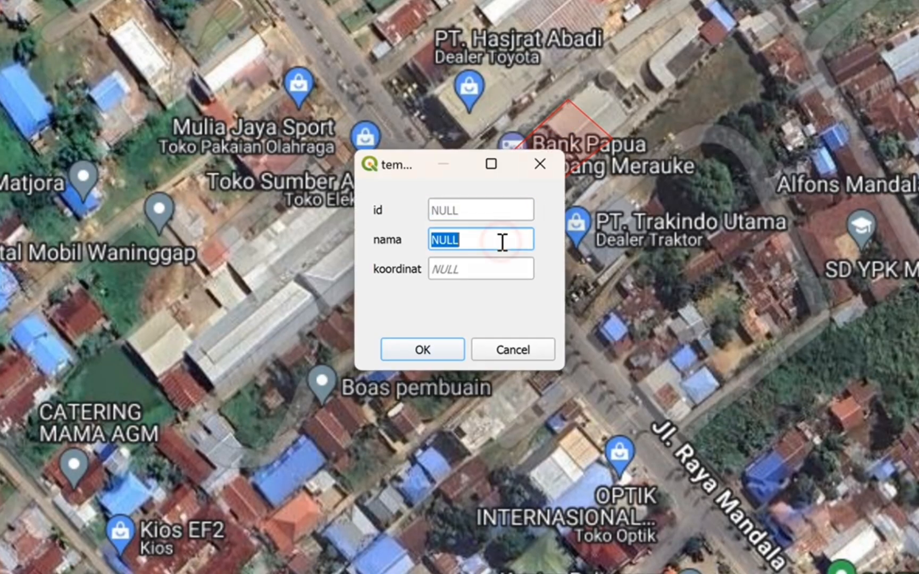
type("ba")
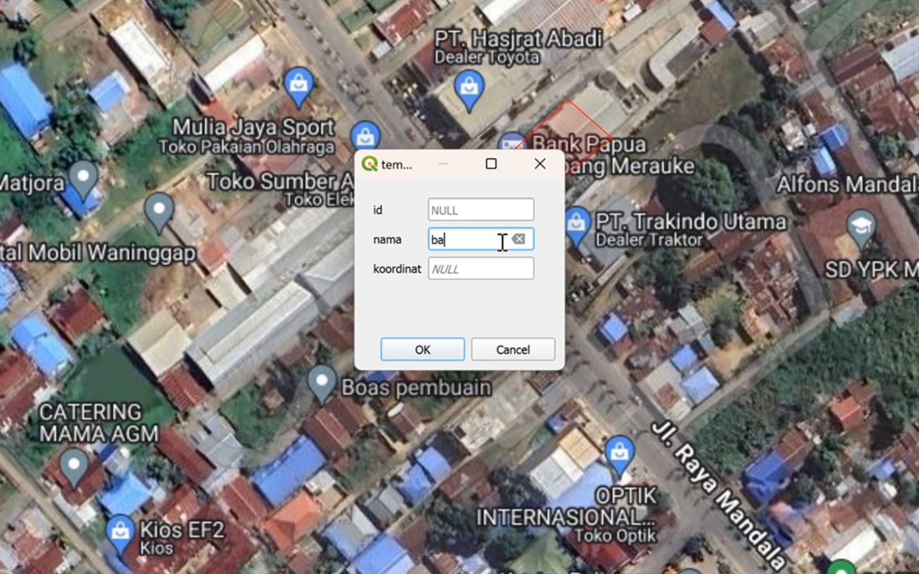
type("nk Papua cabang Merauke")
left_click(498, 266)
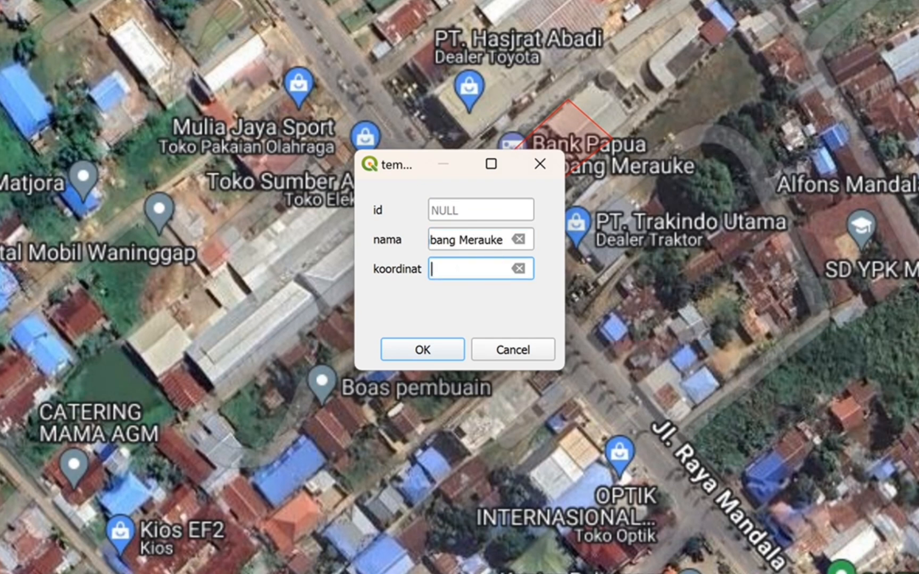
right_click(596, 137)
mouse_move(654, 149)
left_click(542, 171)
left_click(491, 269)
key("ctrl+v")
left_click(422, 350)
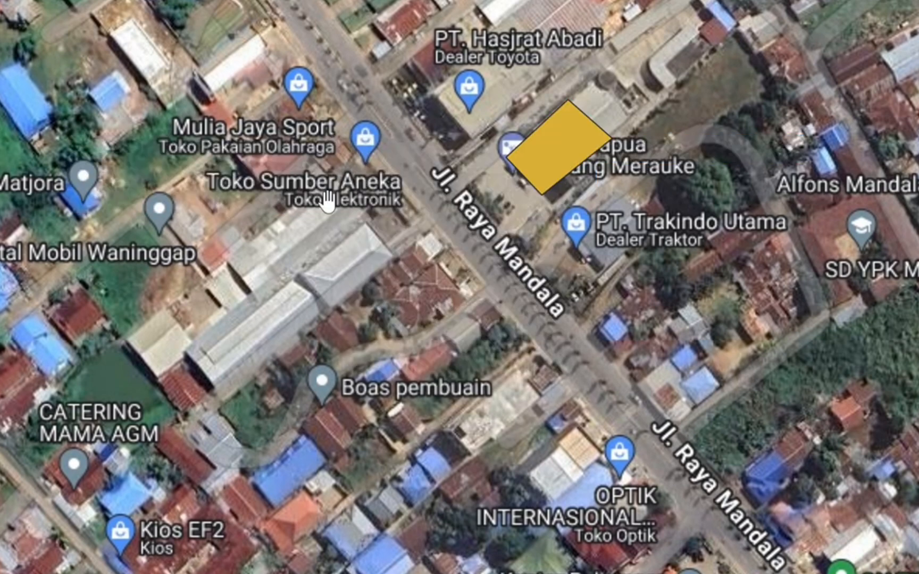
Digitize a four-corner polygon over the blue-roofed OPTIK INTERNASIONAL building beside Jl. Raya Mandala.
left_click(155, 39)
left_click_drag(640, 317, 530, 221)
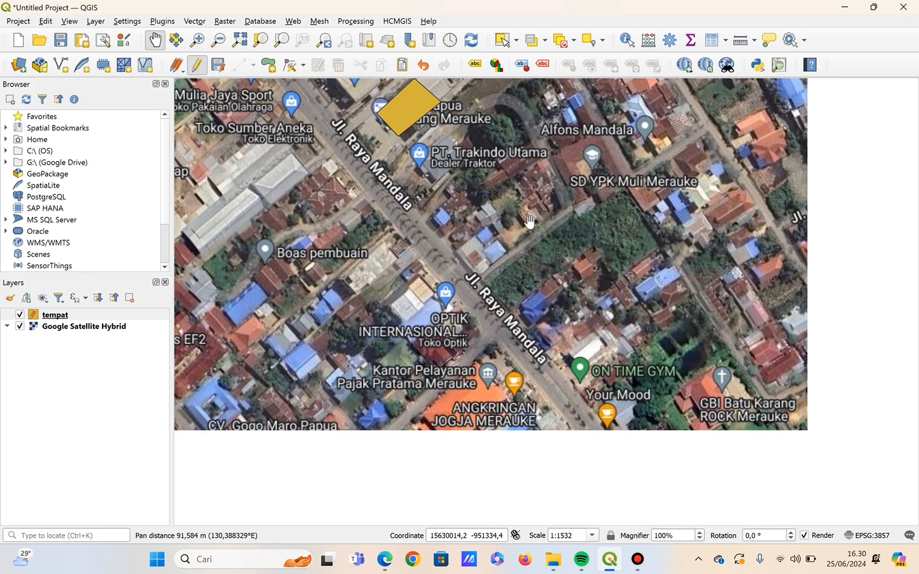
left_click_drag(466, 281, 369, 170)
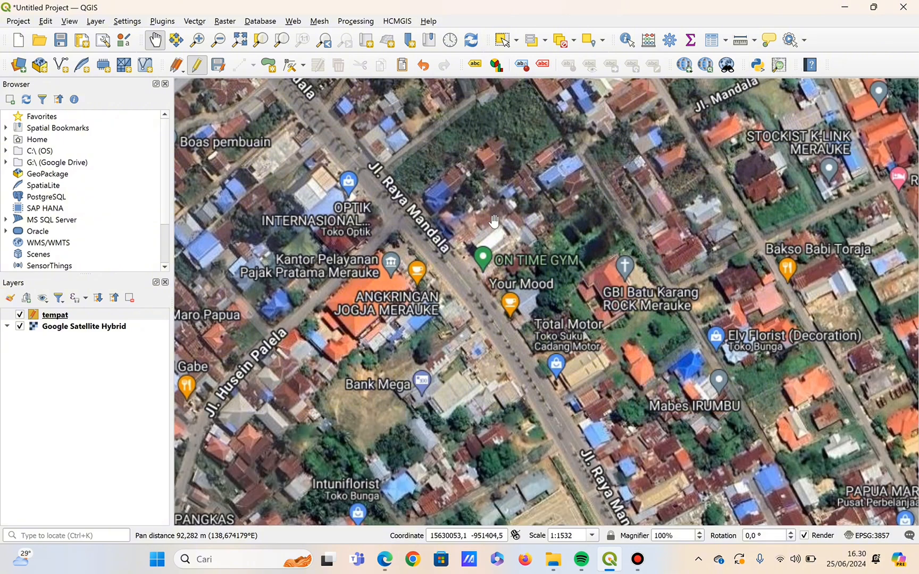
left_click(268, 65)
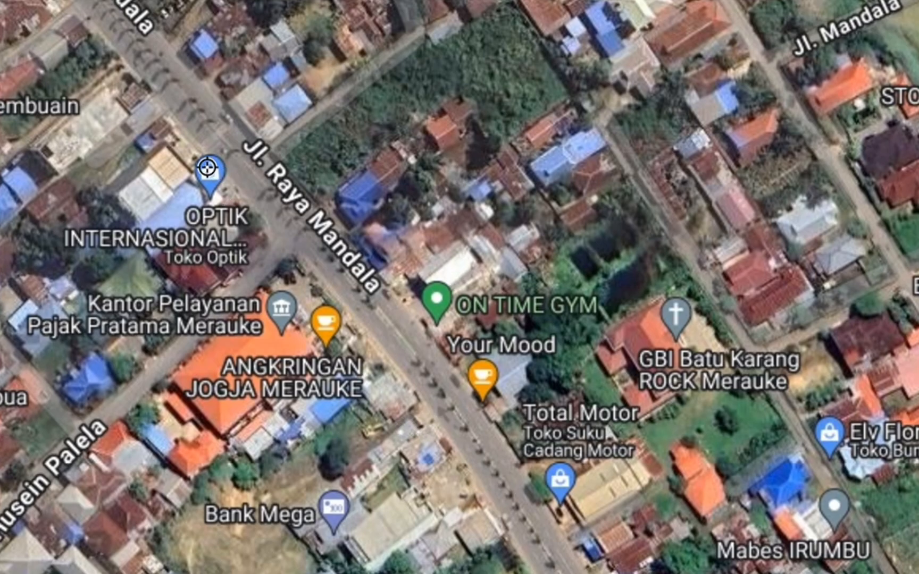
left_click(226, 190)
left_click(199, 169)
left_click(153, 217)
left_click(181, 235)
right_click(181, 235)
Set the optician polygon's nama to toko optik internasional, fill koordinat with its copied map coordinate, and save the feature.
left_click(425, 306)
type("to")
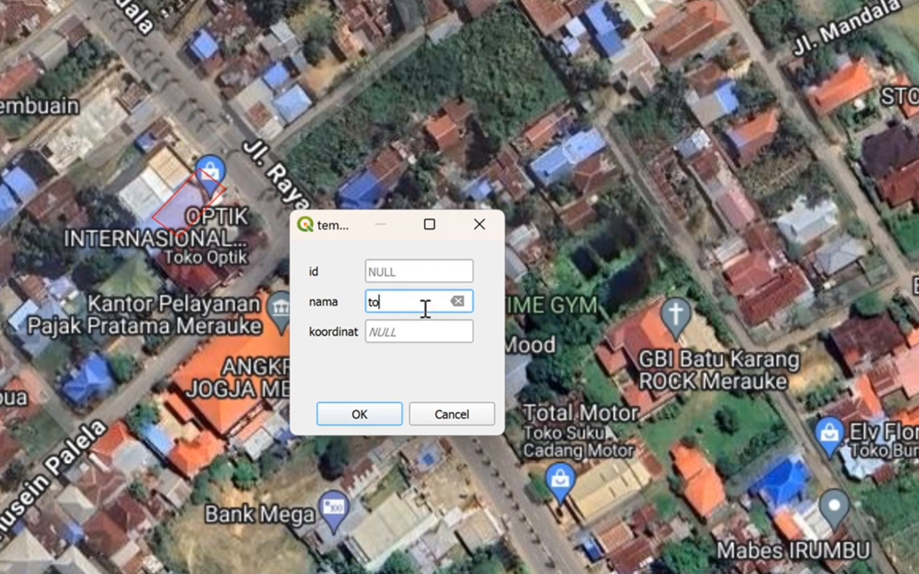
type("ko optik internasional")
left_click(424, 331)
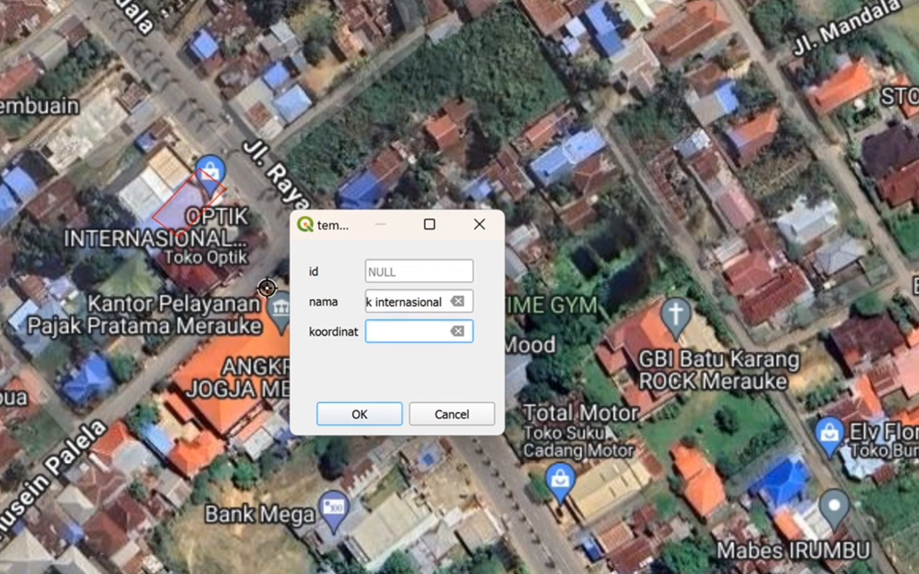
left_click_drag(385, 199, 741, 156)
right_click(539, 170)
mouse_move(562, 184)
left_click(457, 210)
left_click(434, 329)
key("ctrl+v")
left_click(367, 417)
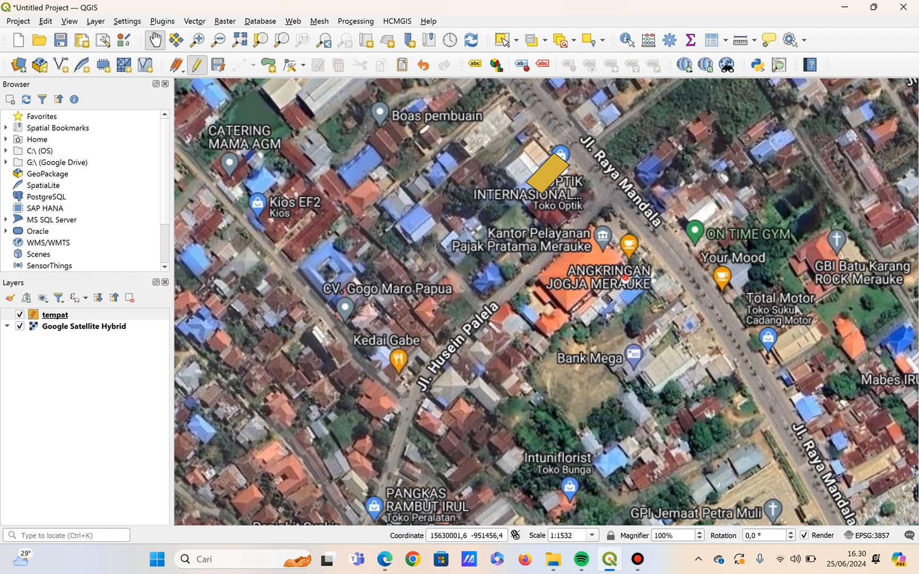
Digitize a four-corner polygon over the GPI Jemaat Petra Muli church building west of Jl. Raya Mandala.
left_click_drag(639, 340, 304, 94)
left_click_drag(346, 176, 293, 121)
left_click(273, 65)
left_click(355, 227)
left_click(373, 260)
left_click(312, 282)
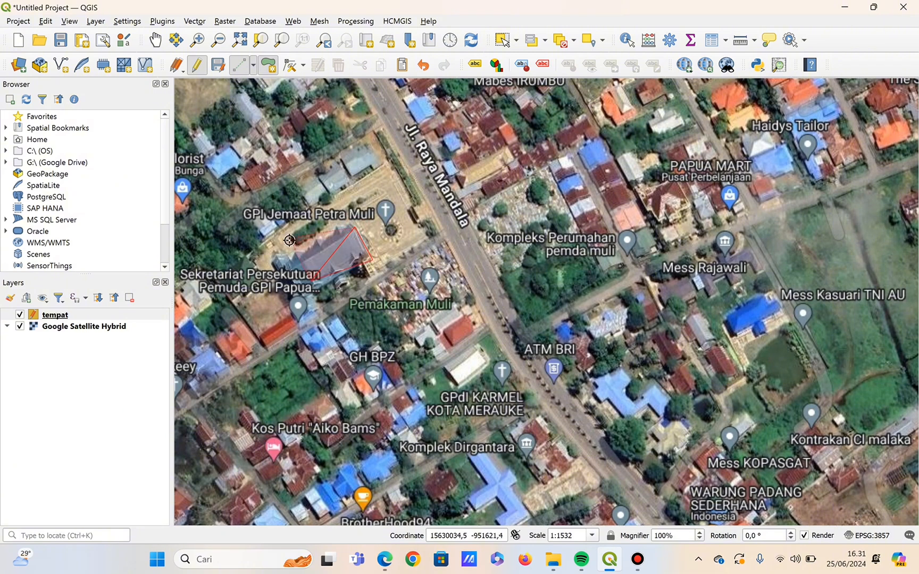
left_click(293, 247)
right_click(293, 248)
Set the church polygon's nama to gereja GPI Jemaat Petra Muli, fill koordinat with its copied map coordinate, and save the feature.
left_click(464, 260)
type("GPI")
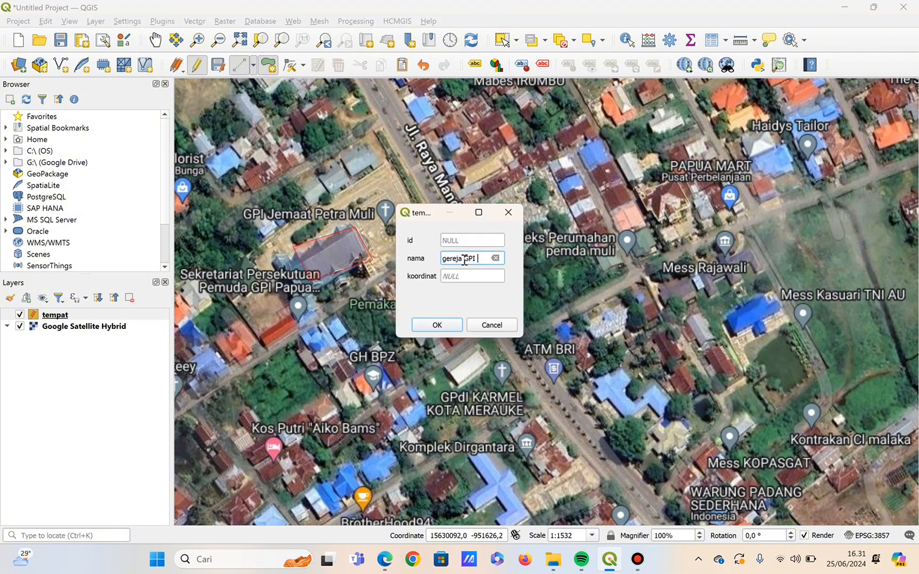
type(" Jemaat Petra Muli")
left_click(465, 276)
left_click(155, 41)
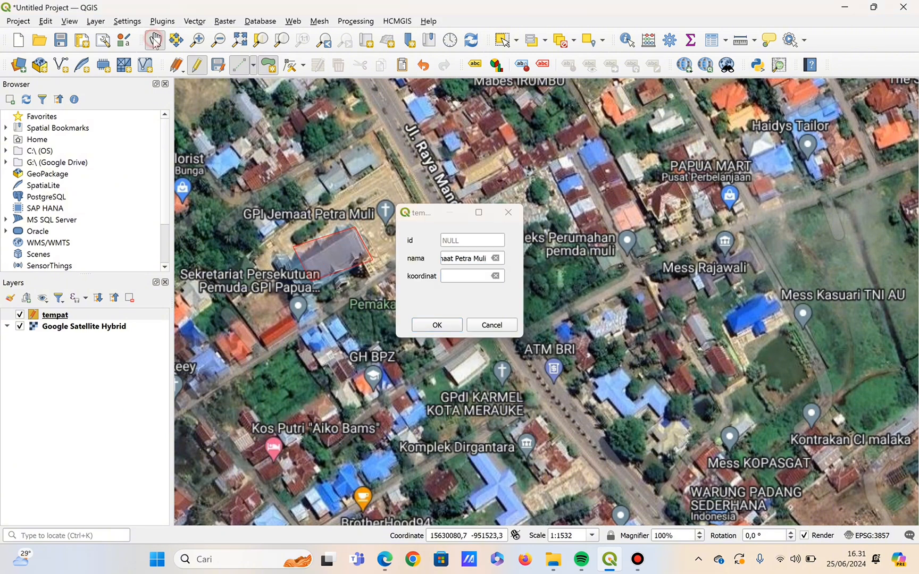
right_click(341, 259)
mouse_move(388, 267)
left_click(508, 284)
left_click(449, 276)
key("ctrl+v")
left_click(447, 328)
Digitize a polygon over the Penginapan Spadem lodging building south of Jl. Garuda Spadem.
left_click_drag(529, 345, 423, 281)
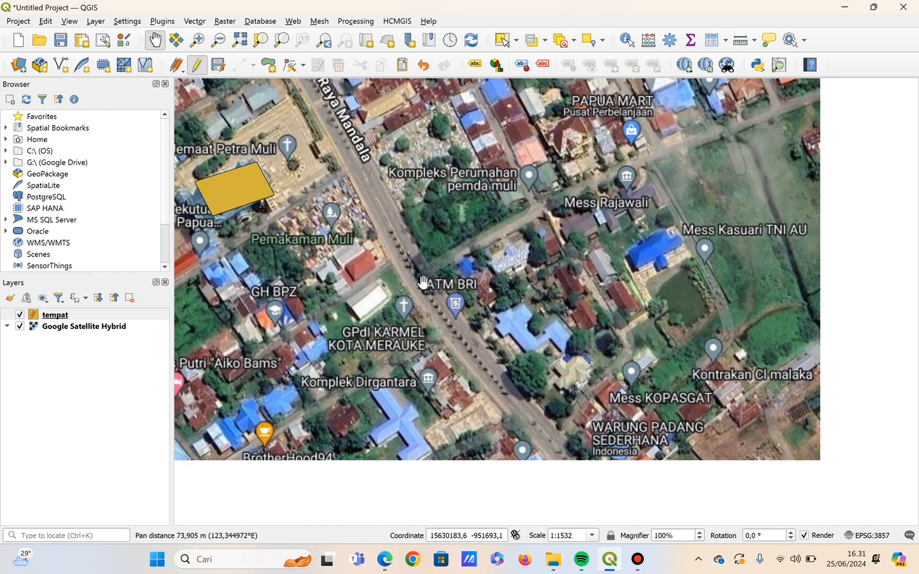
left_click_drag(479, 345, 441, 271)
left_click_drag(527, 307, 447, 242)
left_click_drag(534, 415, 447, 240)
left_click_drag(595, 479, 446, 236)
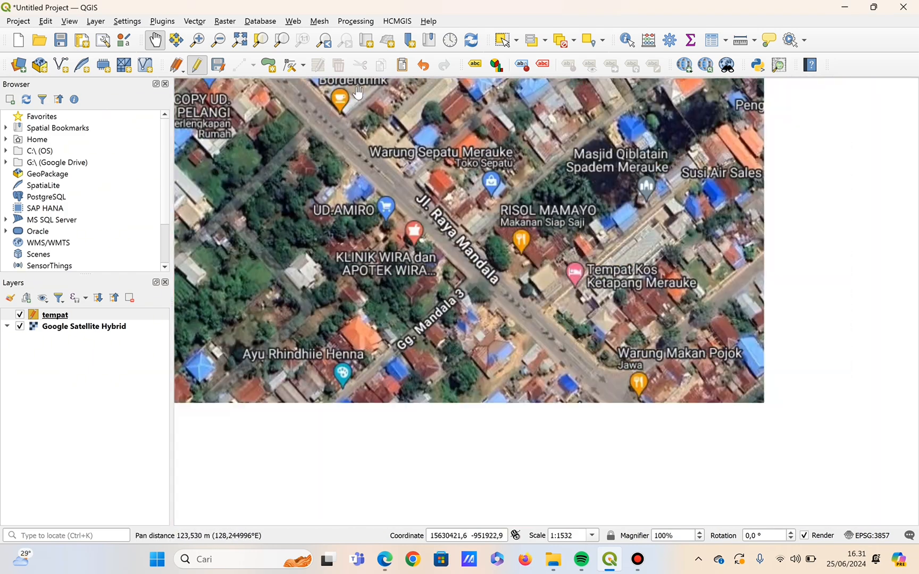
left_click_drag(579, 415, 447, 234)
left_click_drag(574, 380, 450, 223)
left_click_drag(577, 346, 451, 228)
left_click_drag(638, 420, 490, 240)
left_click_drag(646, 420, 454, 245)
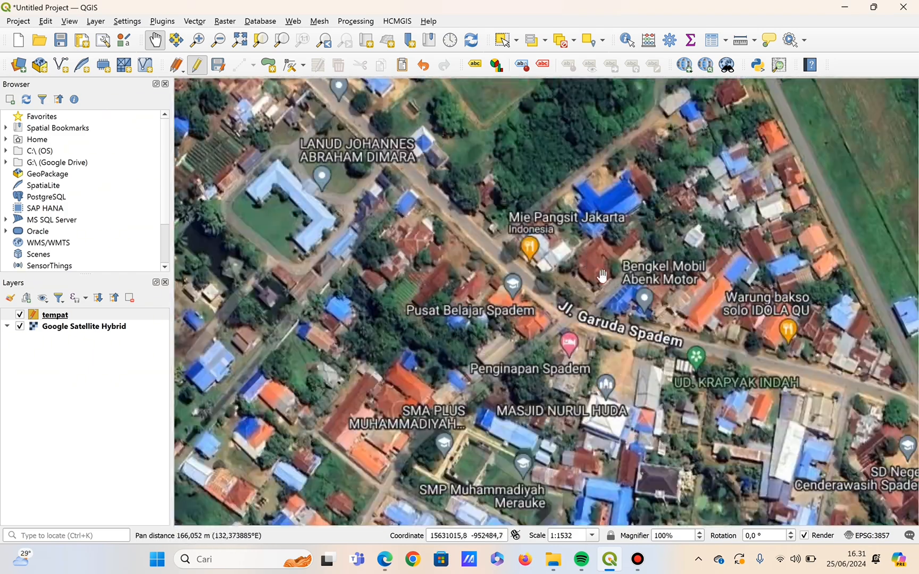
left_click_drag(628, 299, 581, 272)
key("ctrl+.")
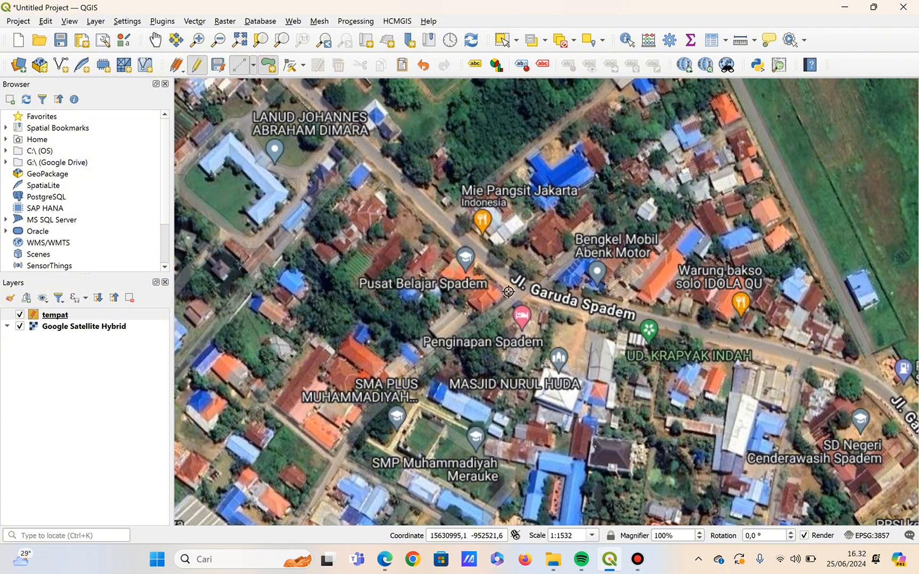
left_click(515, 325)
left_click(542, 341)
right_click(515, 347)
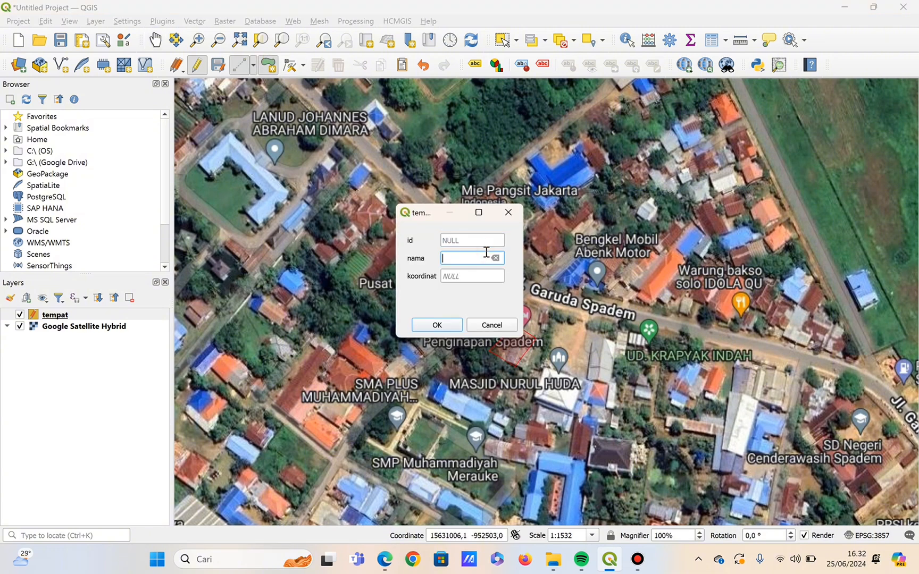
Set the lodging polygon's nama to penginapan spadem, fill koordinat with its copied map coordinate, and save the feature.
type("penginapan spadem")
left_click(486, 279)
key("BackSpace")
left_click(155, 40)
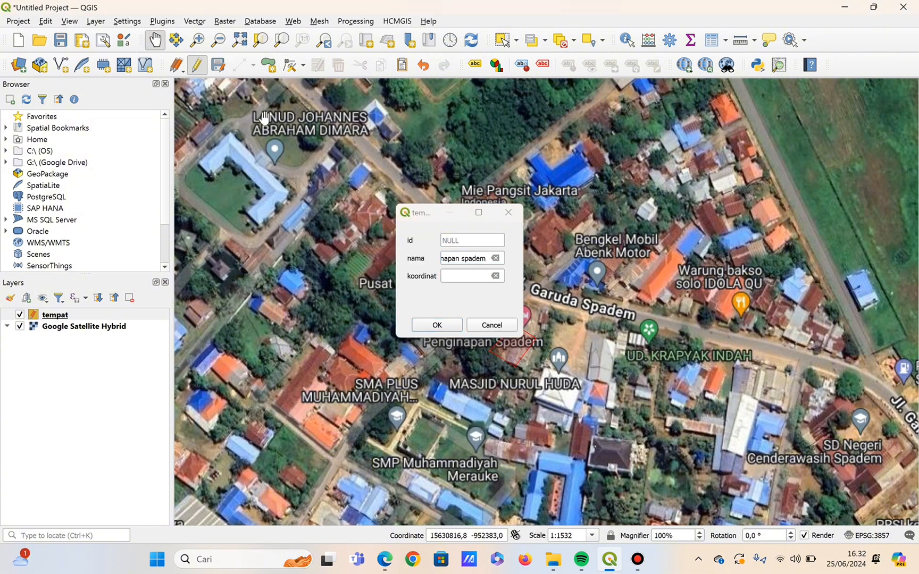
right_click(513, 348)
left_click(684, 356)
left_click(449, 277)
key("ctrl+v")
left_click(437, 325)
Digitize a polygon over the SD Negeri Cenderawasih Spadem school buildings beside Jl. Garuda.
left_click_drag(681, 340, 444, 259)
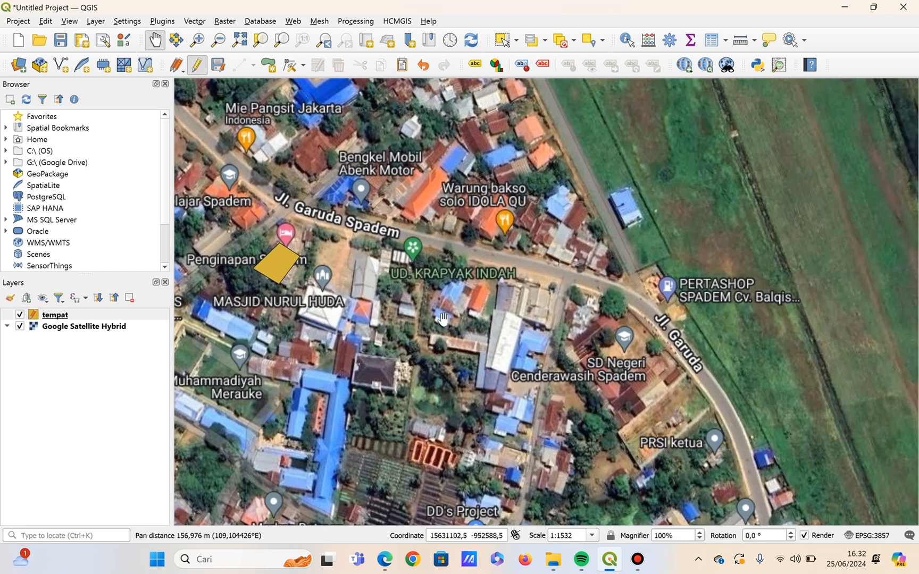
left_click_drag(532, 330, 415, 225)
left_click(239, 65)
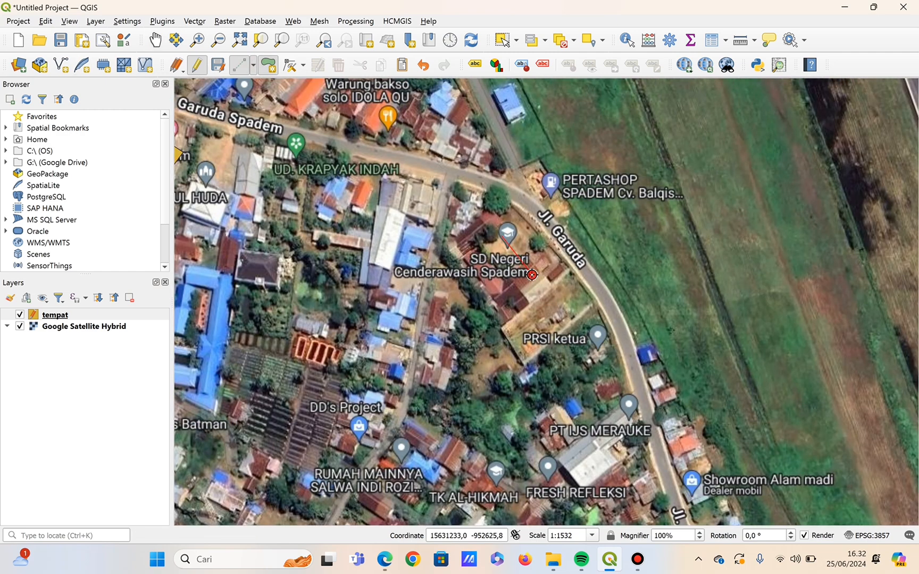
left_click(531, 275)
left_click(474, 280)
right_click(473, 280)
Set the school polygon's nama to SD Cenderawasih Spadem and save the feature.
left_click(490, 258)
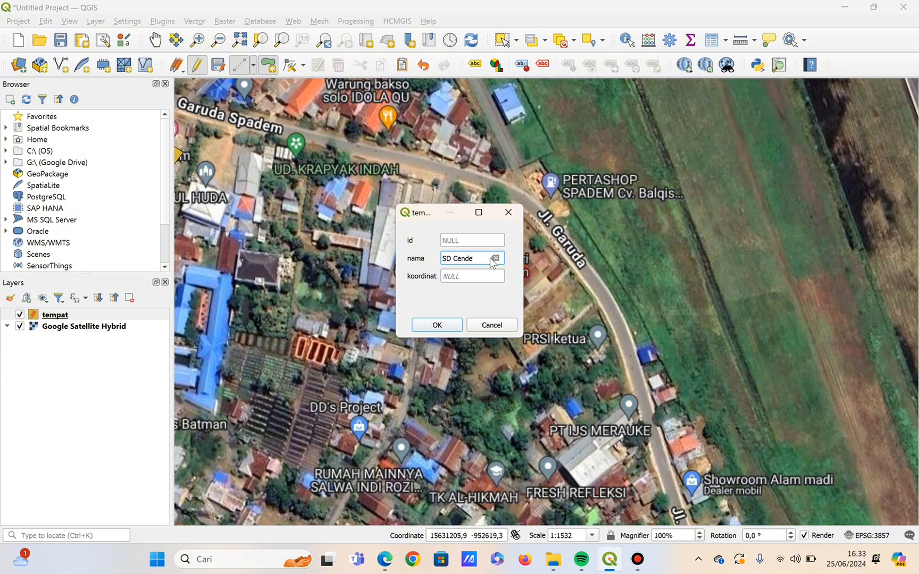
left_click(483, 276)
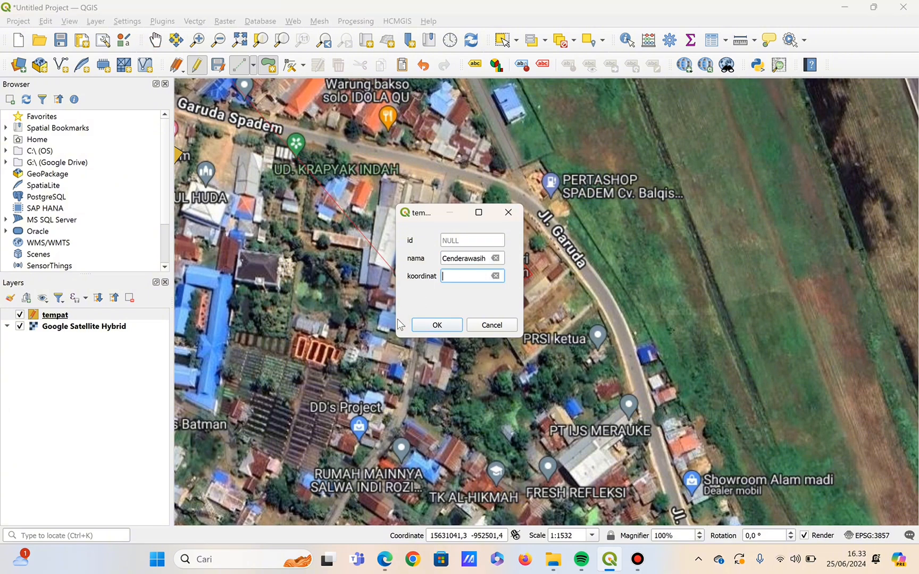
left_click(155, 40)
left_click_drag(260, 130, 358, 147)
left_click(456, 261)
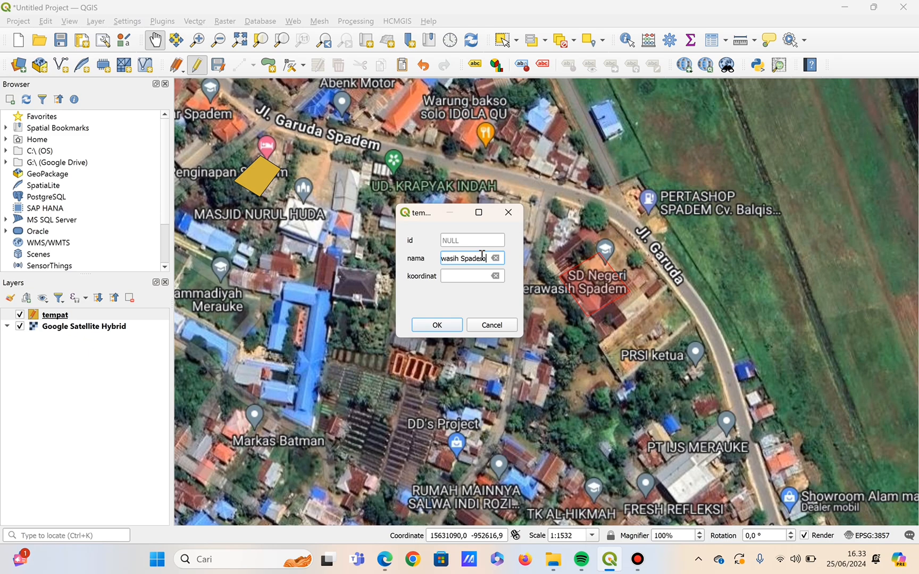
left_click(448, 326)
Digitize a small polygon over the BNI Universitas Musamus bank on the campus west of Jl. Kamizaun.
left_click_drag(750, 503, 507, 309)
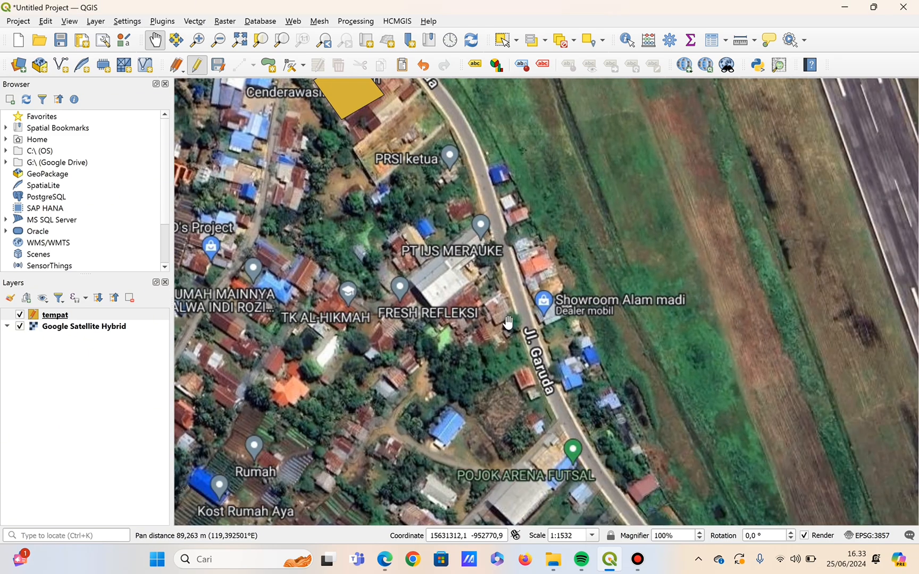
left_click_drag(675, 457, 522, 164)
left_click_drag(628, 462, 749, 136)
left_click_drag(761, 304, 777, 199)
left_click_drag(510, 207, 698, 197)
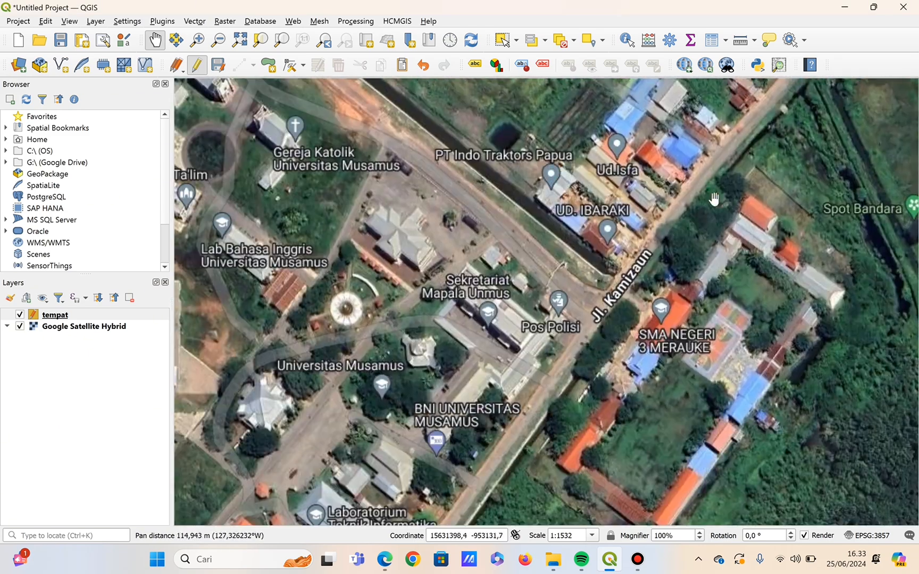
left_click_drag(605, 412, 662, 287)
key("ctrl+period")
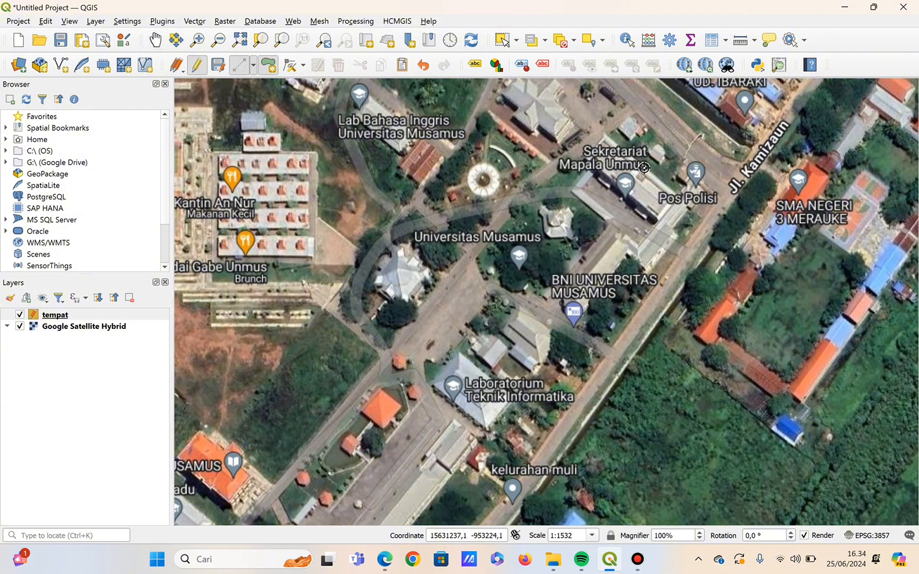
right_click(582, 315)
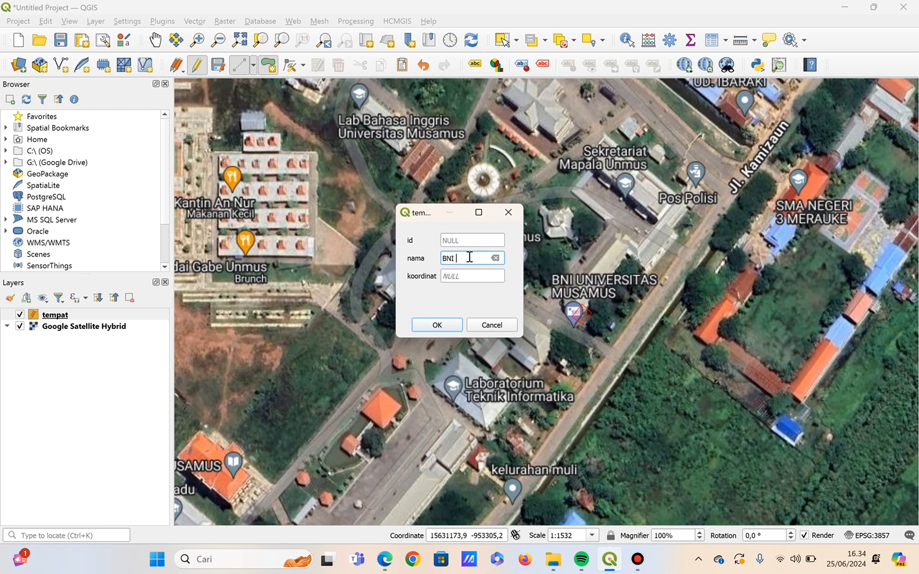
Set the campus bank polygon's nama to BNI Universitas Musamus, fill koordinat with its copied map coordinate, and save the feature.
left_click(470, 277)
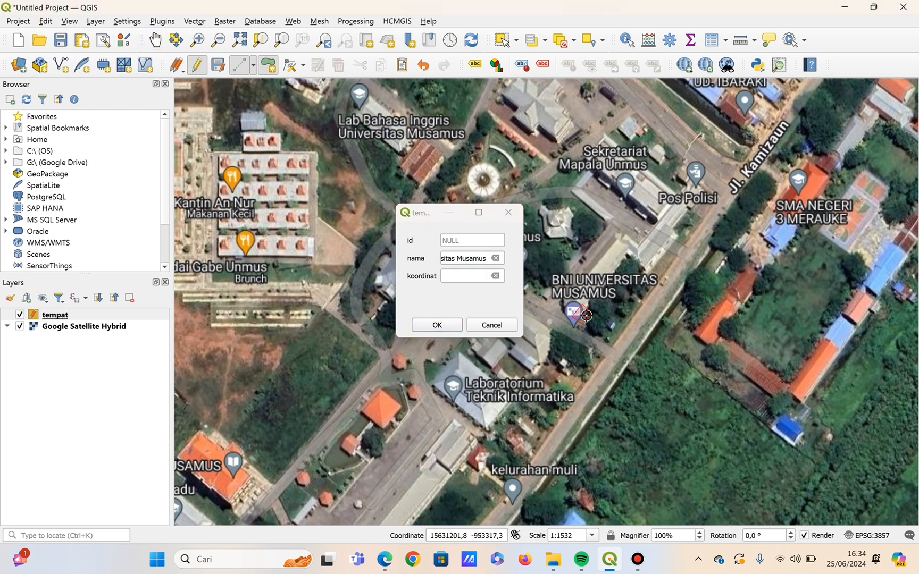
right_click(585, 318)
mouse_move(612, 324)
left_click(496, 340)
left_click(467, 276)
key("ctrl+v")
left_click(436, 324)
Digitize a four-corner polygon over the Laboratorium Teknik Informatika building on the Musamus campus.
left_click_drag(522, 317, 607, 244)
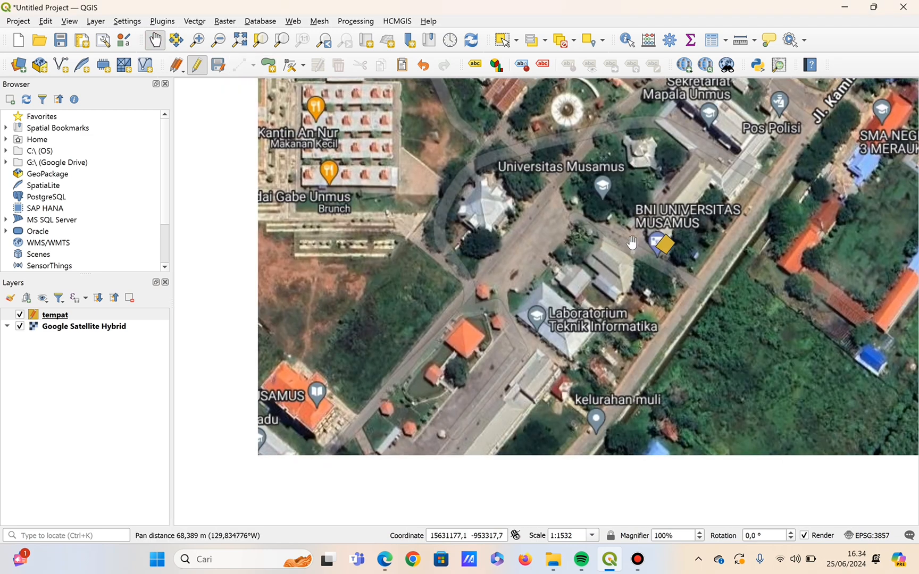
left_click(269, 65)
left_click(554, 336)
left_click(581, 312)
left_click(550, 286)
right_click(550, 287)
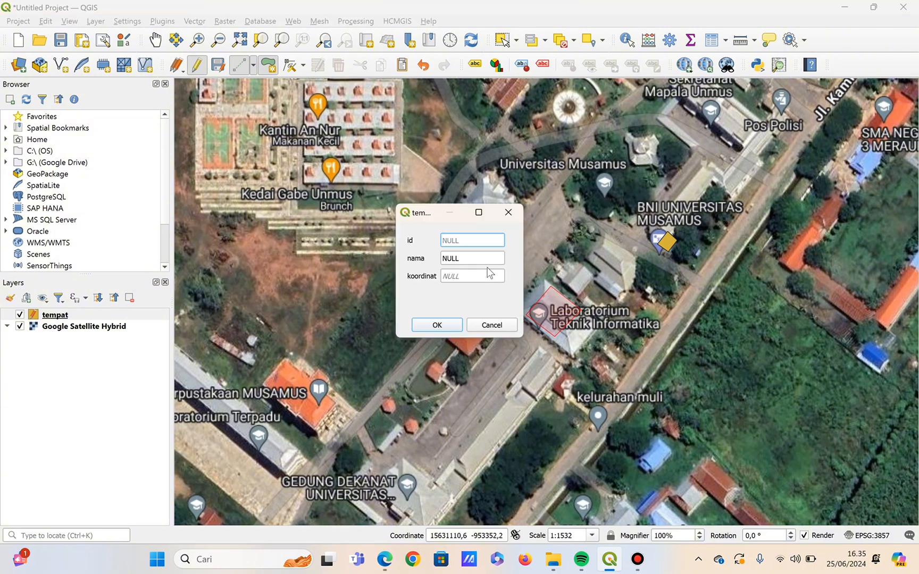
Set the laboratory polygon's nama to laboratorium TI, fill koordinat with its copied map coordinate, and save the feature.
left_click(484, 259)
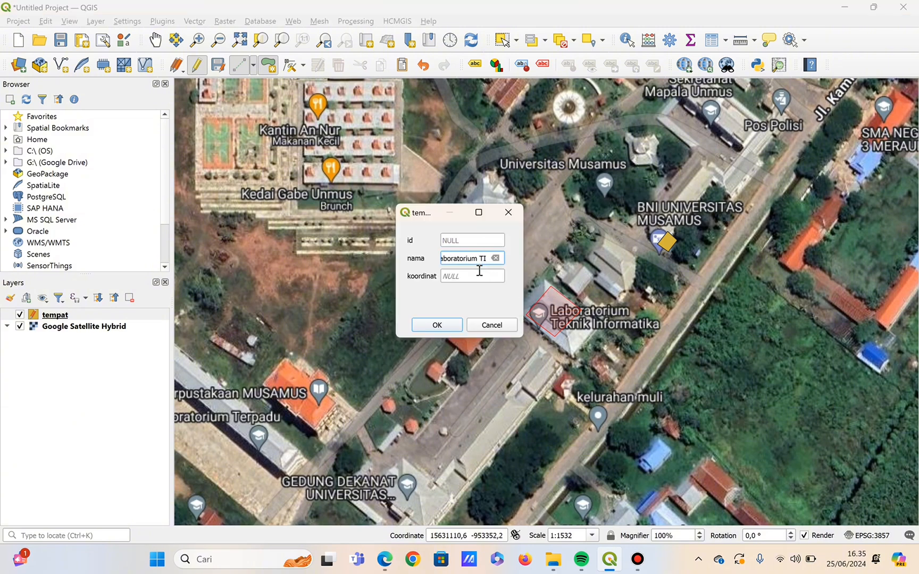
left_click(475, 276)
left_click(155, 41)
right_click(550, 308)
mouse_move(563, 315)
left_click(505, 330)
left_click(469, 276)
key("ctrl+v")
left_click(451, 326)
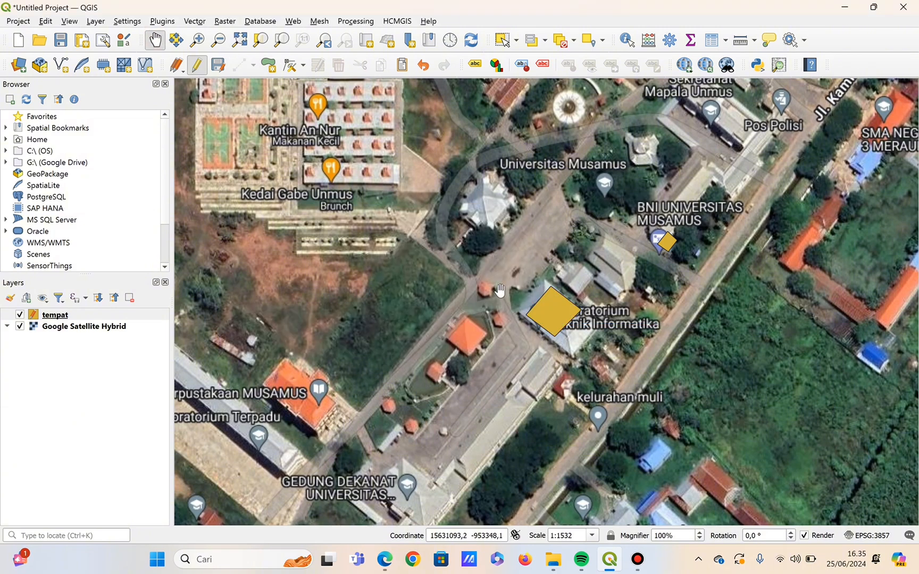
Digitize a four-corner polygon over the round monument area on the Musamus campus, southwest of PT Indo Traktors Papua.
left_click_drag(499, 291, 572, 353)
left_click_drag(594, 299, 598, 327)
left_click_drag(676, 255, 677, 308)
left_click_drag(785, 316, 533, 321)
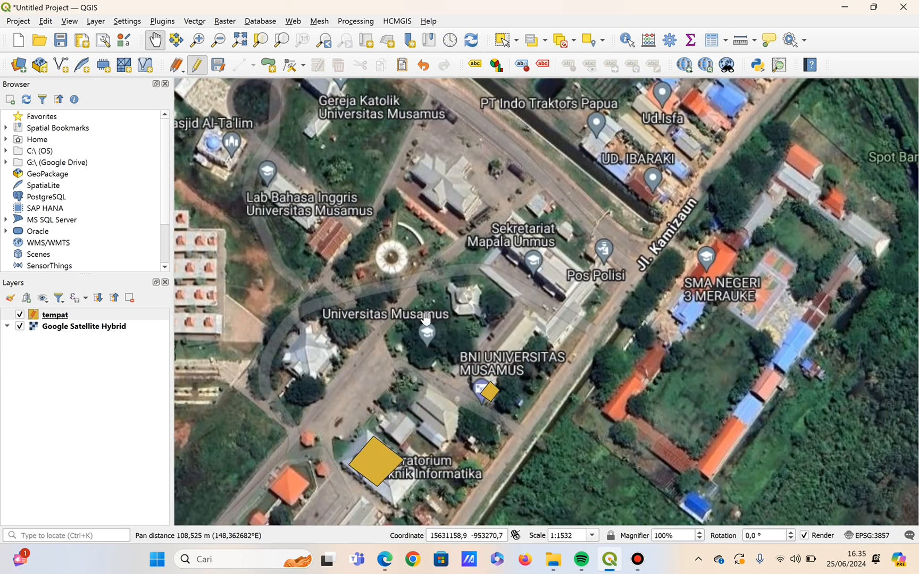
left_click(268, 66)
left_click(363, 262)
left_click(391, 283)
left_click(425, 247)
left_click(396, 223)
right_click(396, 225)
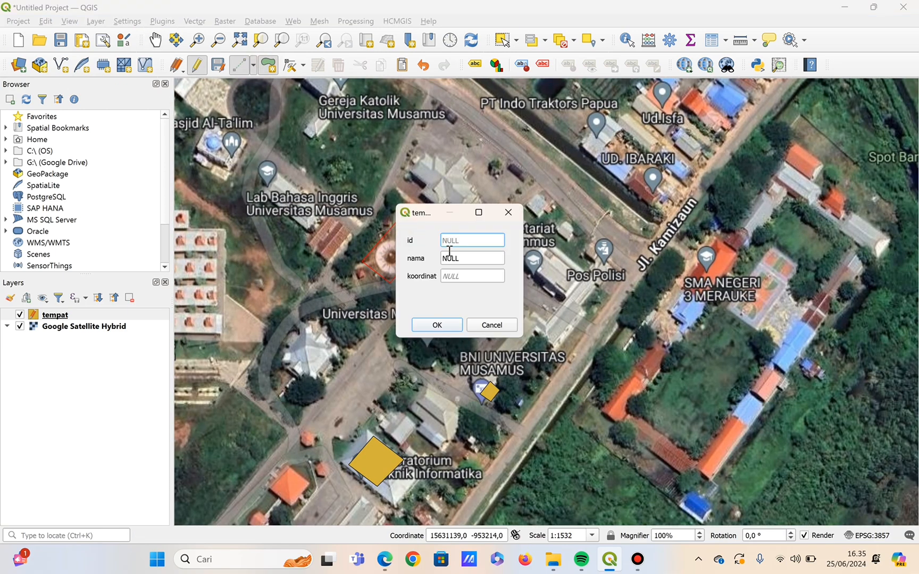
Set the monument polygon's nama to Universitas Musamus Merauke, fill koordinat with its copied map coordinate, and save the feature.
left_click(452, 258)
type("Un")
type("e")
left_click(475, 278)
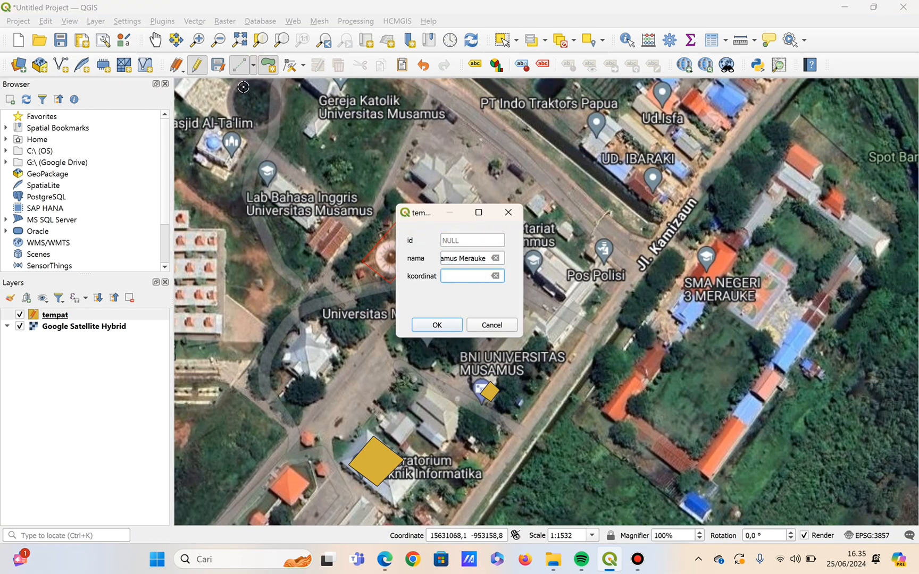
left_click(155, 40)
right_click(375, 257)
mouse_move(414, 264)
left_click(556, 280)
left_click(469, 277)
key("ctrl+v")
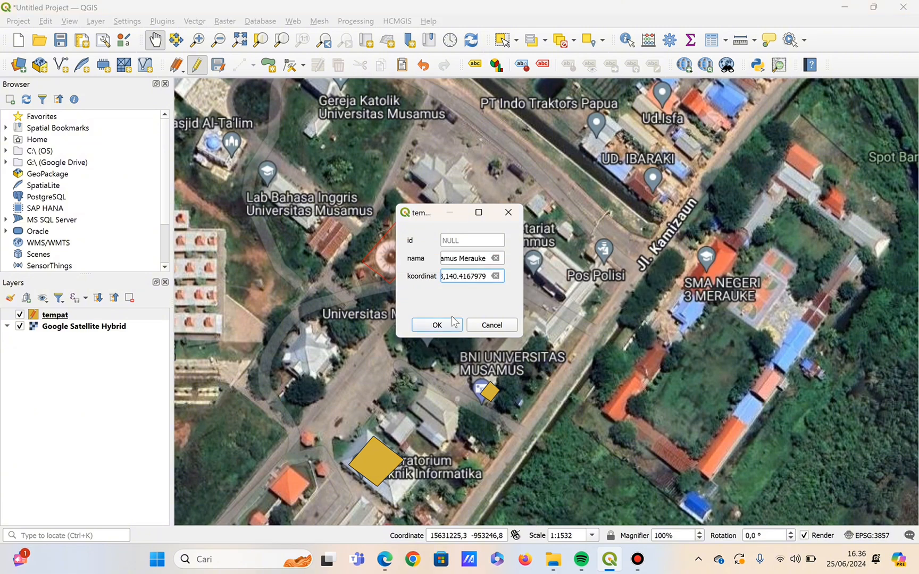
left_click(450, 324)
Digitize a four-corner polygon over the UD. IBARAKI building beside Jl. Kamizaun.
left_click_drag(425, 234, 383, 391)
left_click(268, 65)
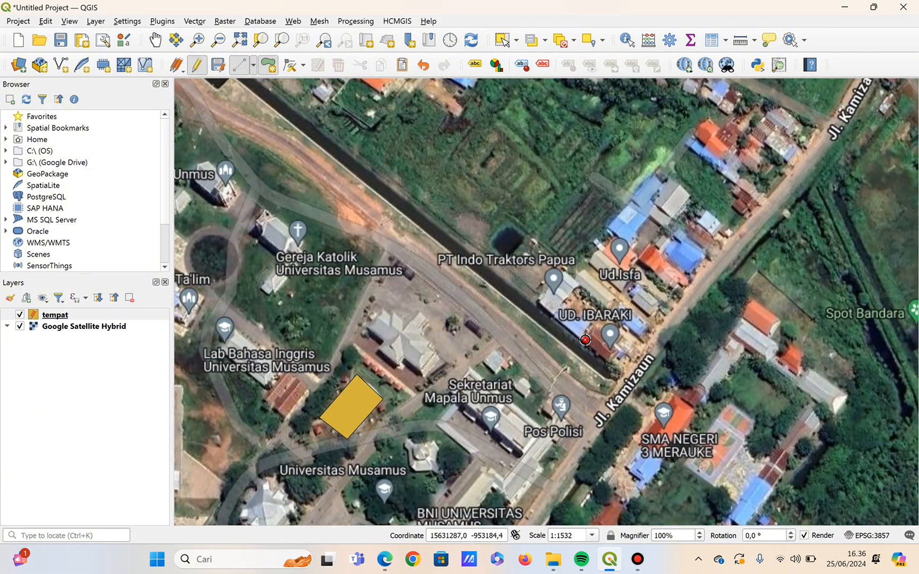
left_click(585, 340)
left_click(611, 360)
left_click(625, 342)
left_click(602, 322)
right_click(601, 321)
Enter the UD. IBARAKI polygon's nama, fill koordinat with its copied map coordinate, and save the feature.
left_click(485, 259)
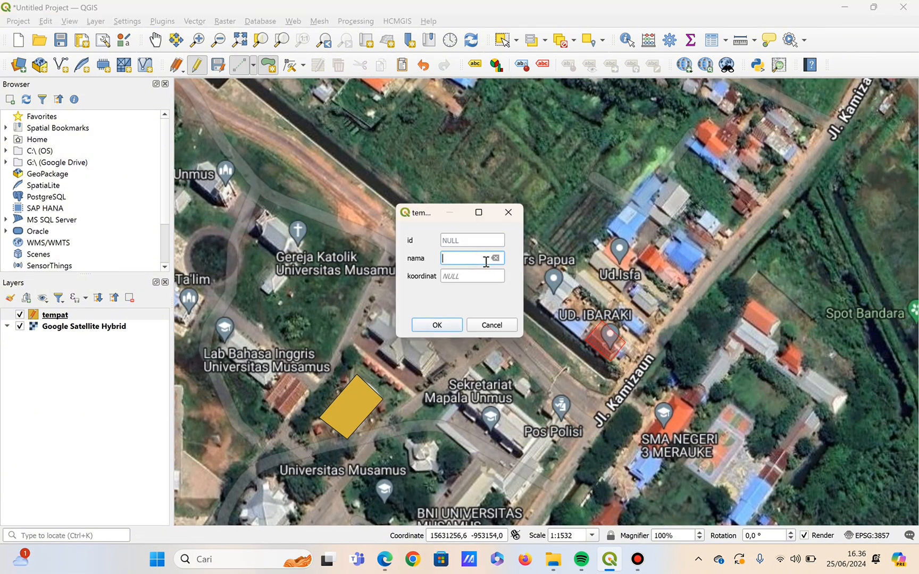
left_click(481, 274)
left_click(460, 275)
left_click(155, 40)
right_click(600, 341)
left_click(771, 349)
left_click(464, 276)
key("ctrl+v")
left_click(441, 326)
Digitize a polygon over the orange-roofed SMA Negeri 3 Merauke building east of Jl. Kamizaun.
left_click_drag(441, 309, 322, 288)
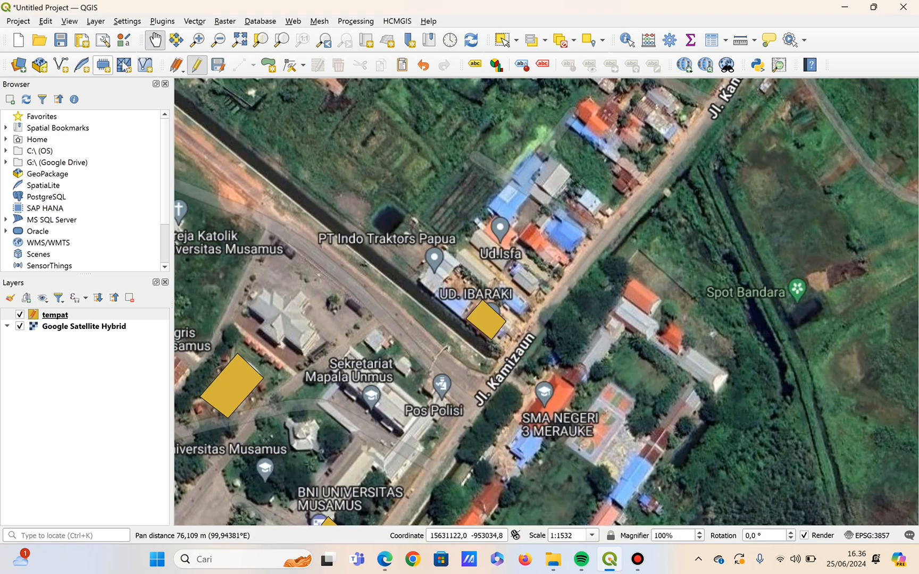
key("ctrl+period")
left_click(575, 390)
left_click(553, 370)
right_click(552, 371)
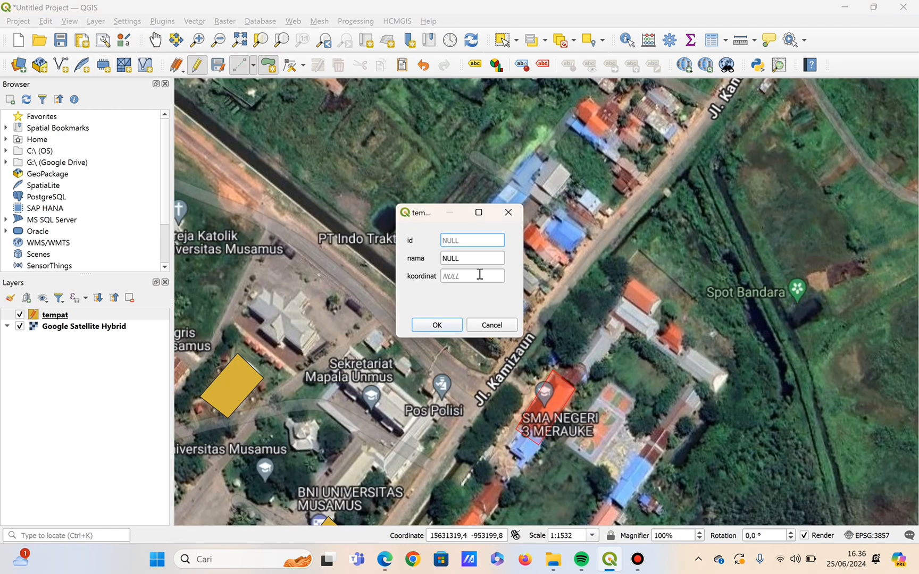
Enter the school's name, SMA Negeri 3, as nama, fill koordinat with its copied map coordinate, and save the feature.
left_click(474, 258)
type("se")
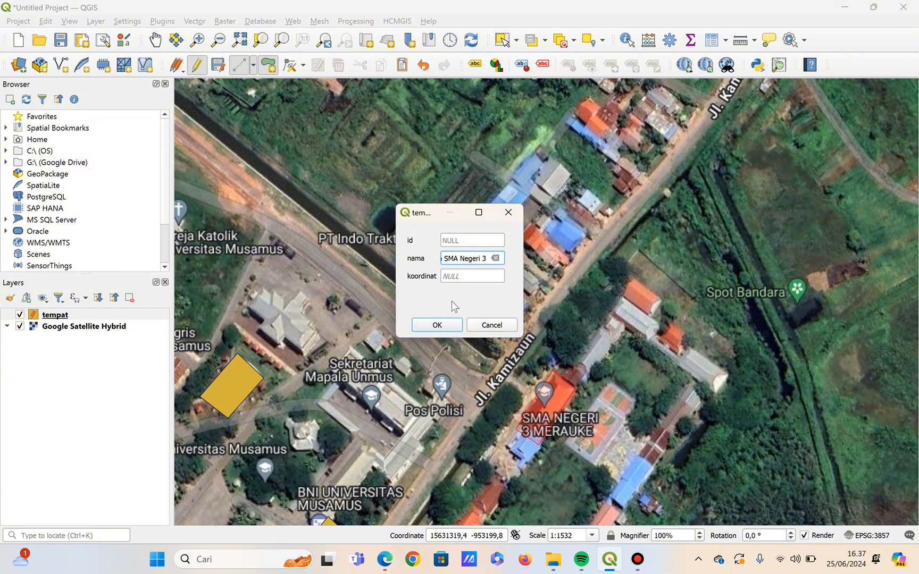
left_click(471, 277)
left_click(154, 38)
left_click_drag(537, 453, 529, 349)
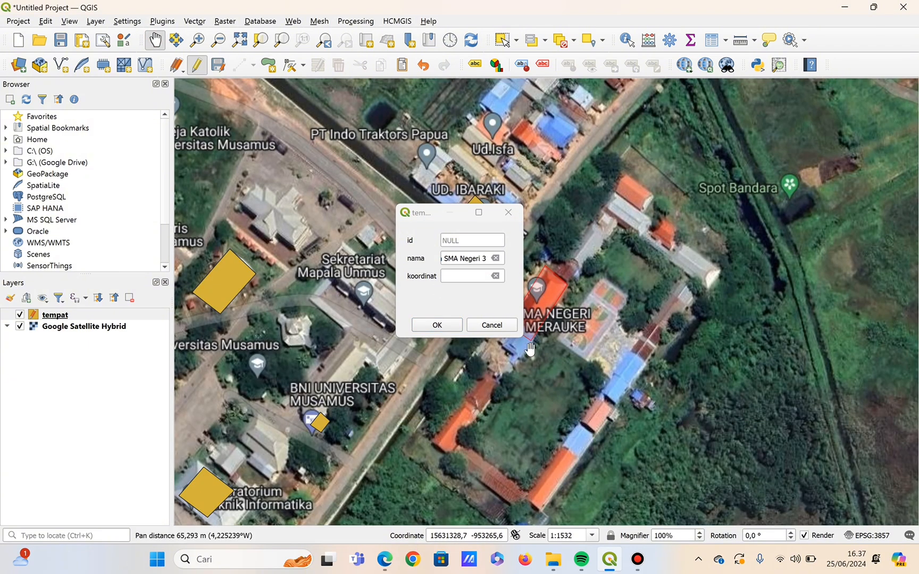
left_click_drag(583, 308, 604, 329)
right_click(563, 321)
left_click(716, 343)
left_click(467, 276)
key("ctrl+v")
left_click(435, 325)
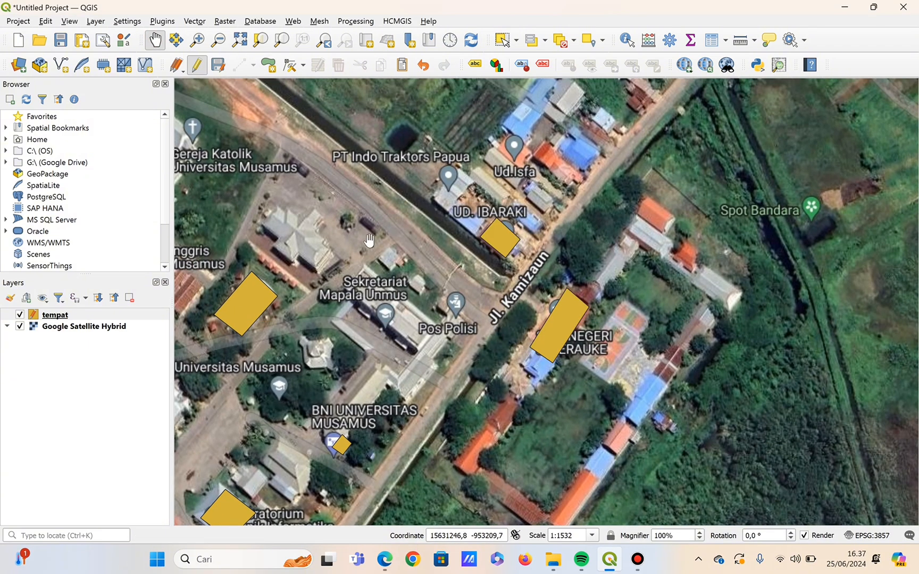
Digitize a polygon at the car rental marked Rental mobil murah, northwest of Warung Pecel Tumpang.
scroll(436, 329, "down", 1)
left_click_drag(346, 133, 467, 306)
left_click_drag(310, 364, 531, 311)
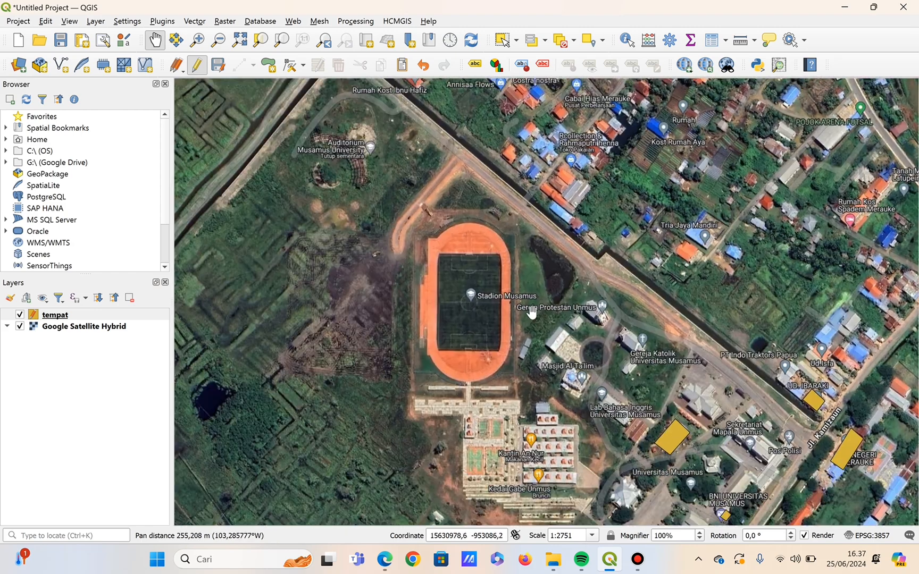
left_click_drag(545, 137, 549, 341)
left_click_drag(538, 186, 450, 314)
left_click_drag(444, 197, 513, 343)
left_click_drag(348, 180, 452, 298)
left_click_drag(380, 181, 449, 286)
scroll(435, 269, "up", 1)
left_click(268, 66)
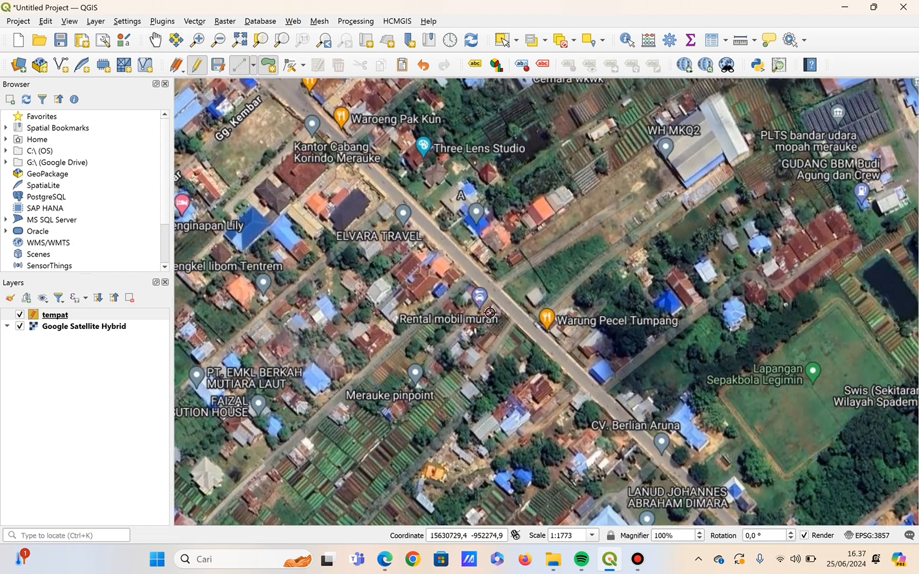
left_click(466, 317)
Set the car rental polygon's nama to rental mobil and fill koordinat with its copied map coordinate.
type("rental mobil")
left_click(474, 277)
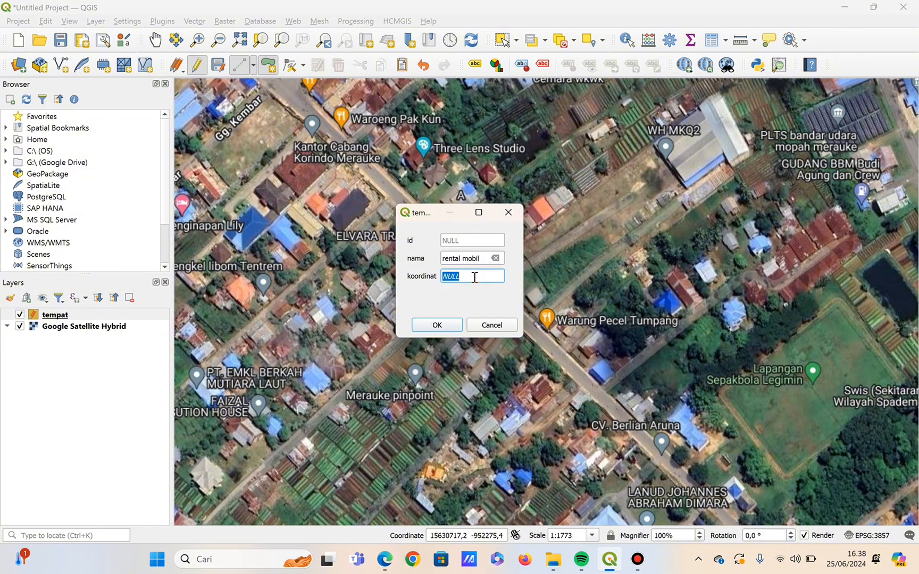
key("BackSpace")
left_click(155, 40)
left_click_drag(530, 385, 641, 389)
key("ctrl+v")
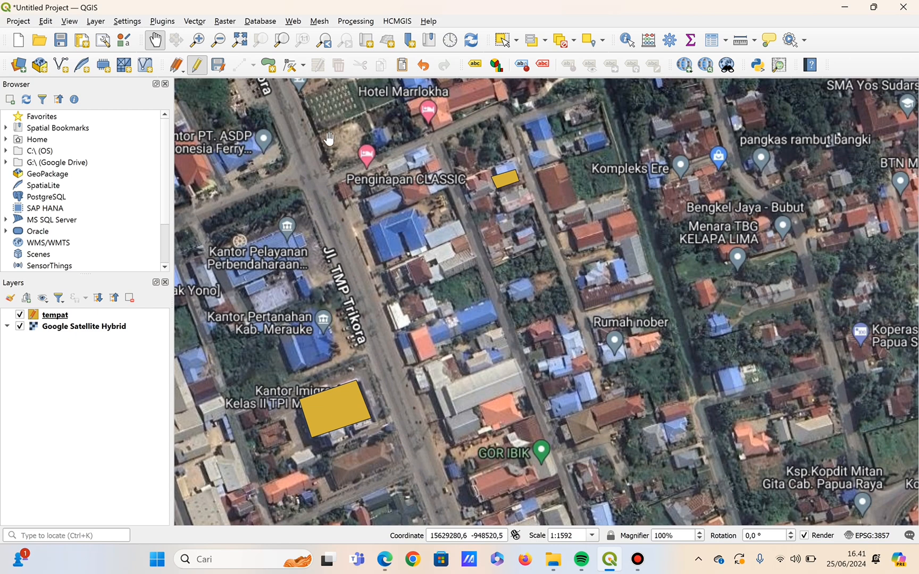
Set up a new shapefile layer with the file name titik and Point geometry.
left_click(97, 22)
mouse_move(213, 51)
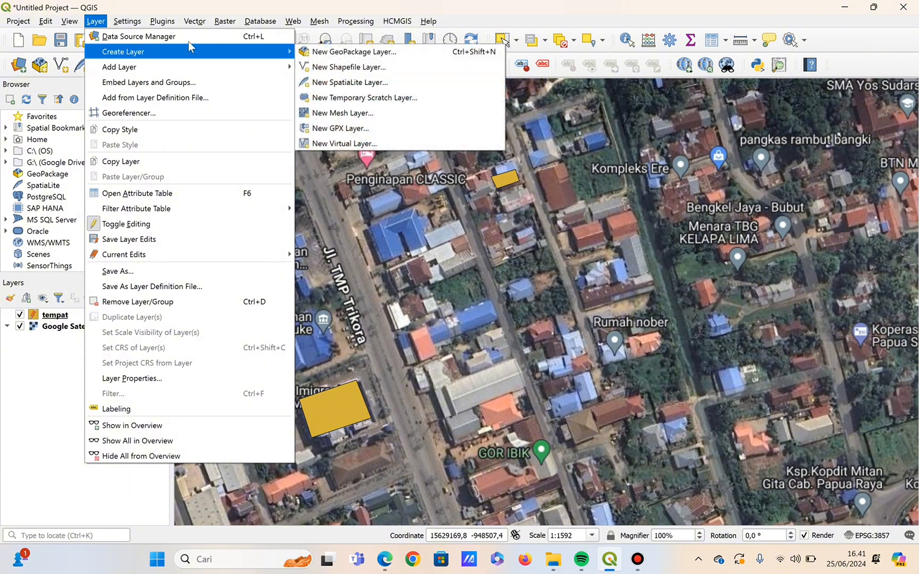
left_click(334, 62)
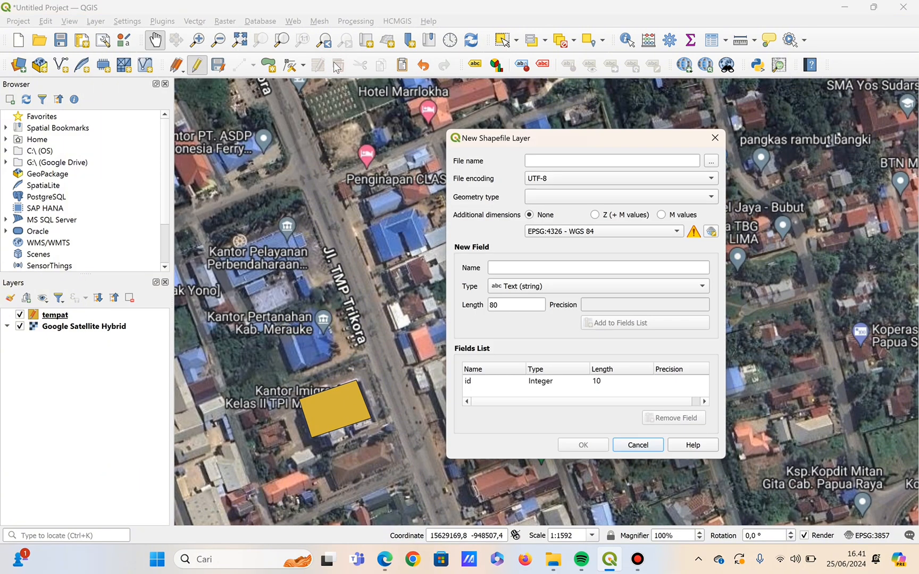
left_click(550, 165)
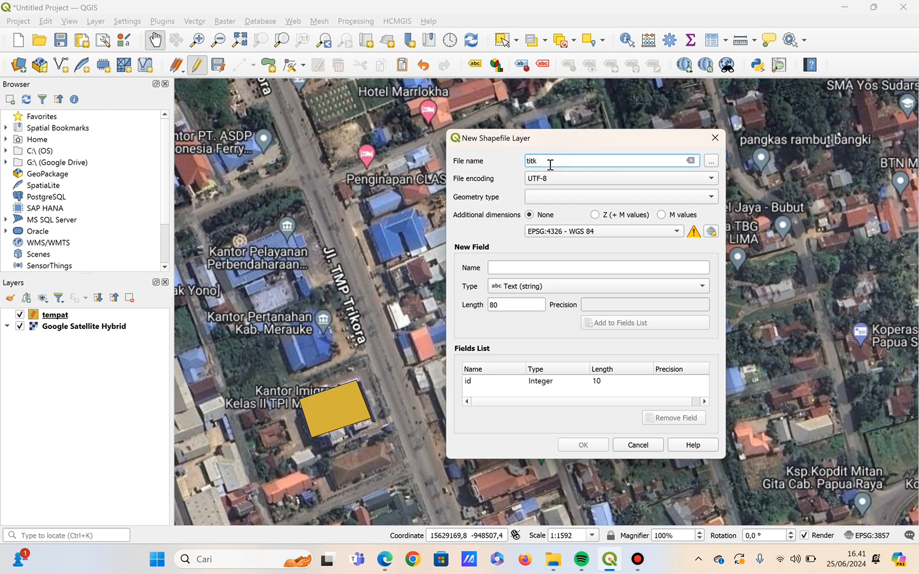
left_click(555, 197)
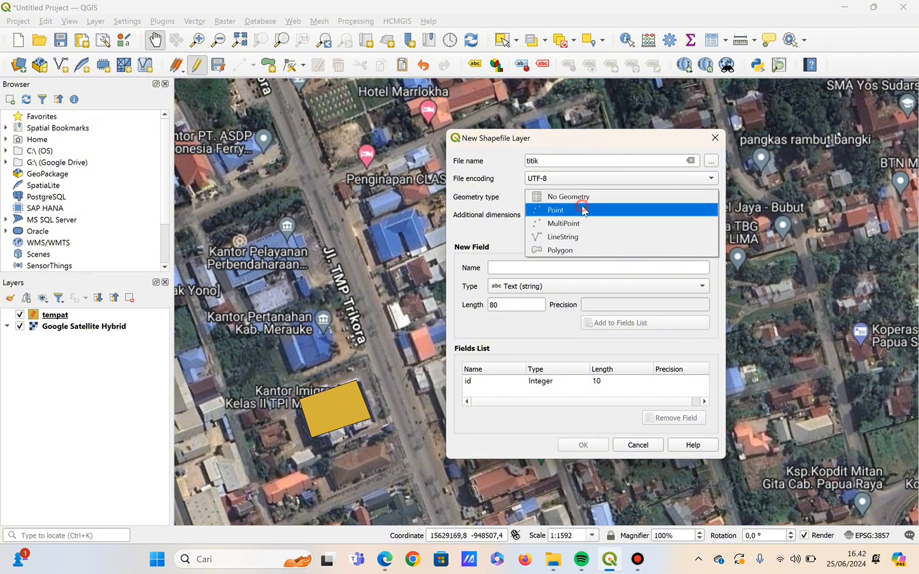
left_click(584, 209)
Add the text fields nama and jenis, each of length 80, and create the titik layer.
left_click(520, 268)
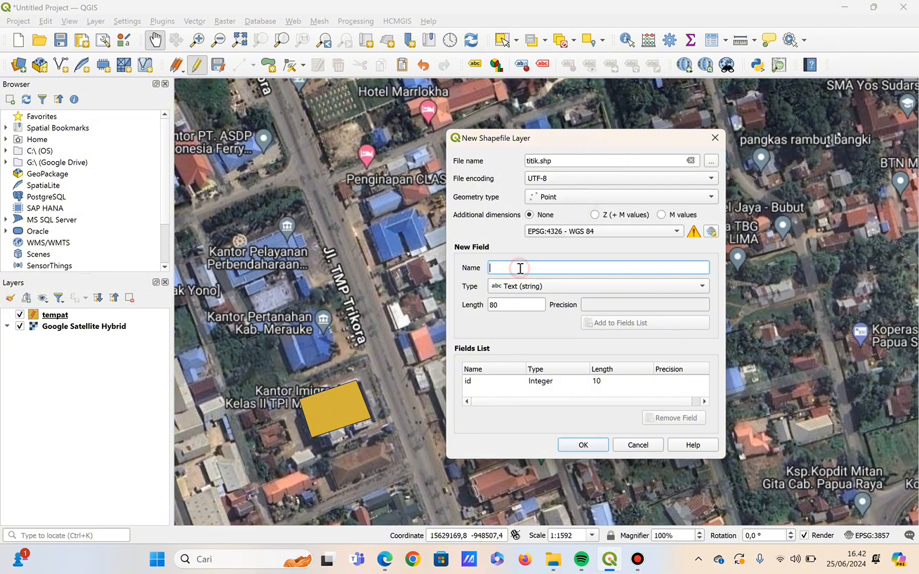
type("nama")
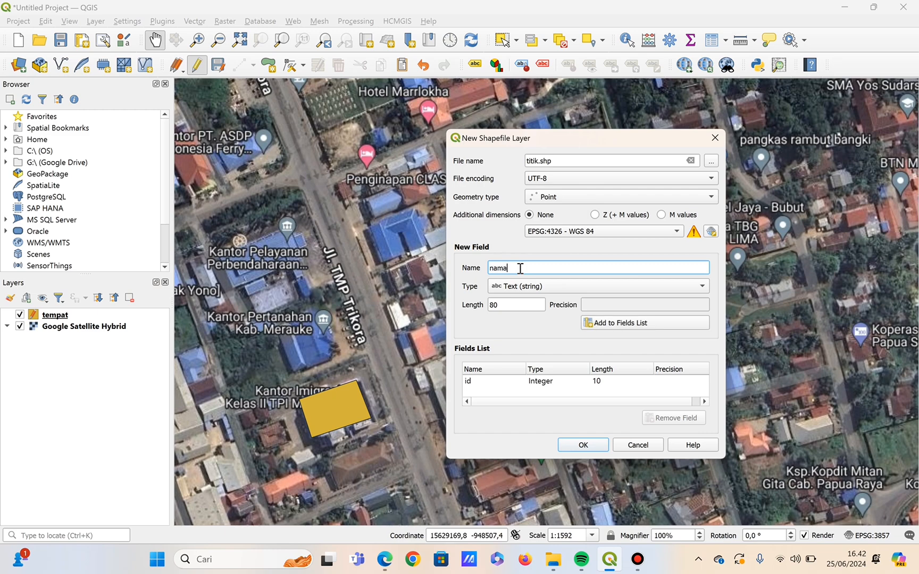
left_click(615, 328)
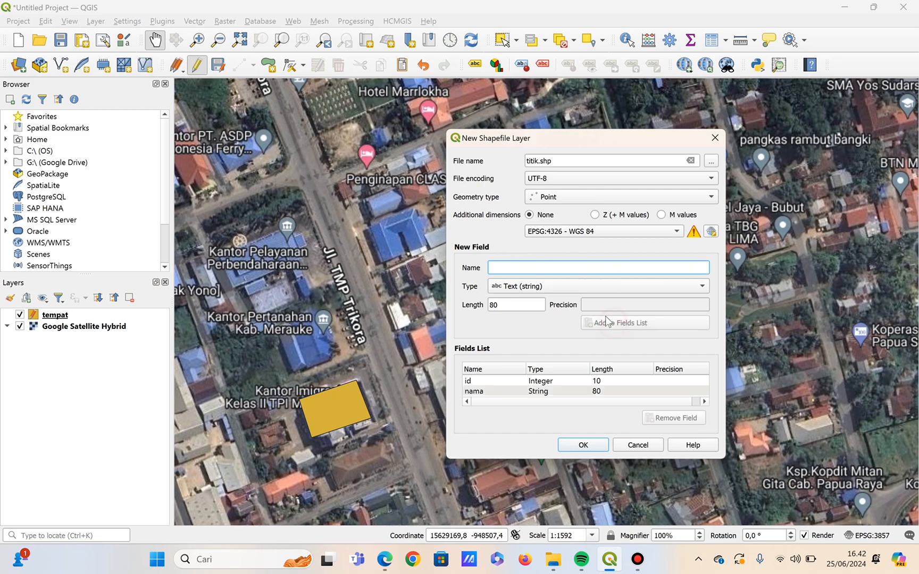
type("jenis")
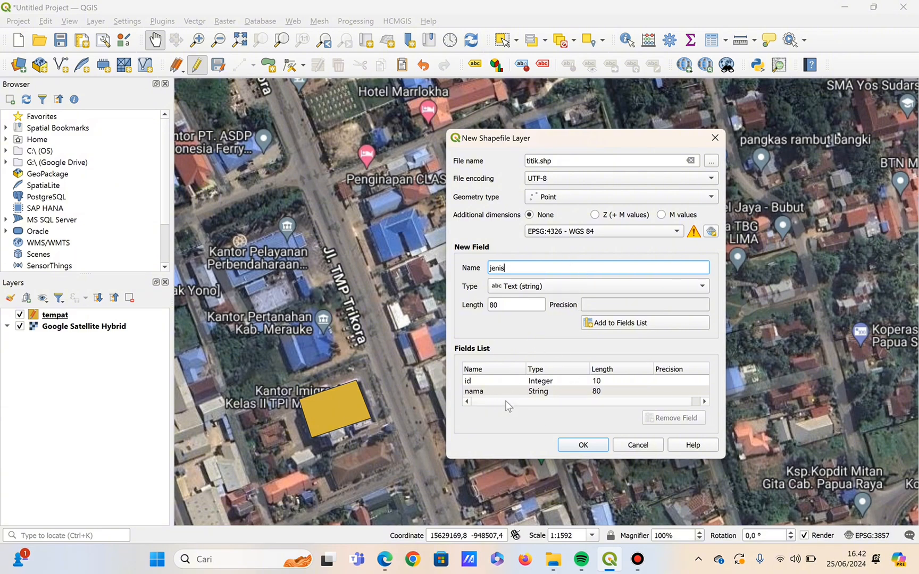
left_click(600, 406)
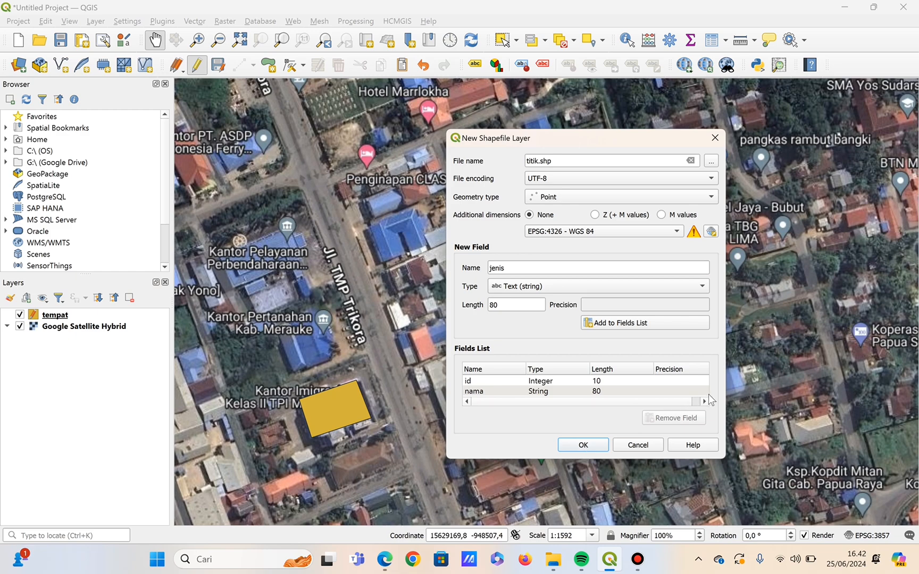
left_click(619, 324)
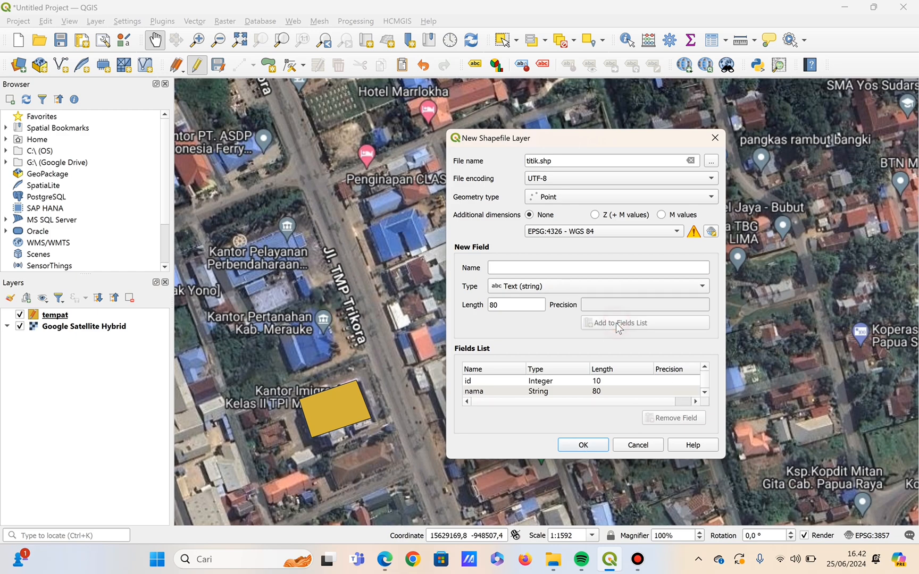
left_click(704, 394)
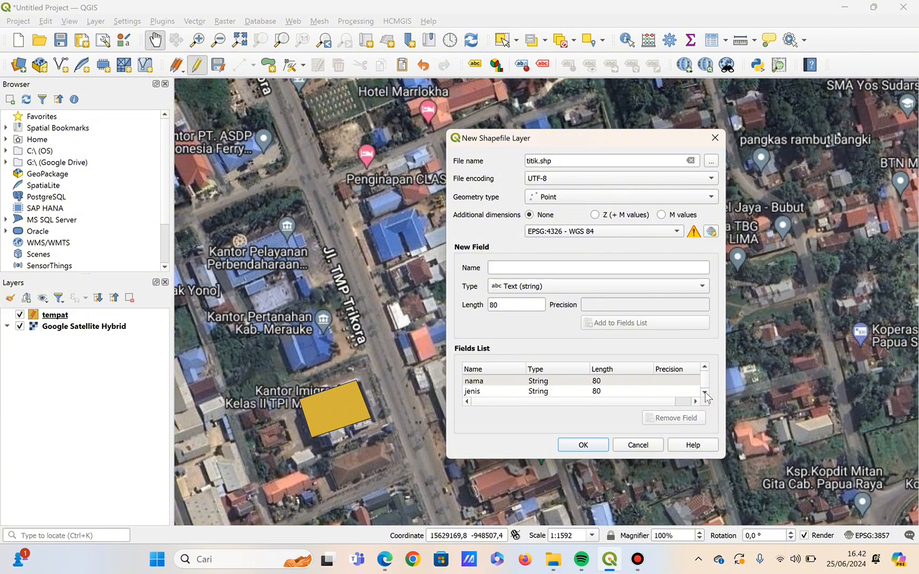
left_click(592, 443)
left_click(653, 326)
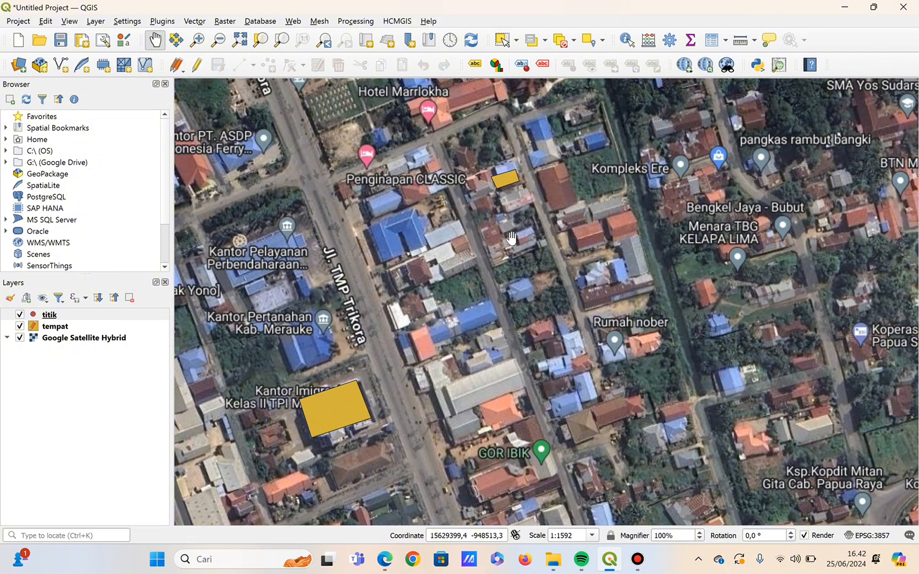
Enable editing on the titik layer and place a point on the small house polygon east of Penginapan CLASSIC.
left_click(198, 65)
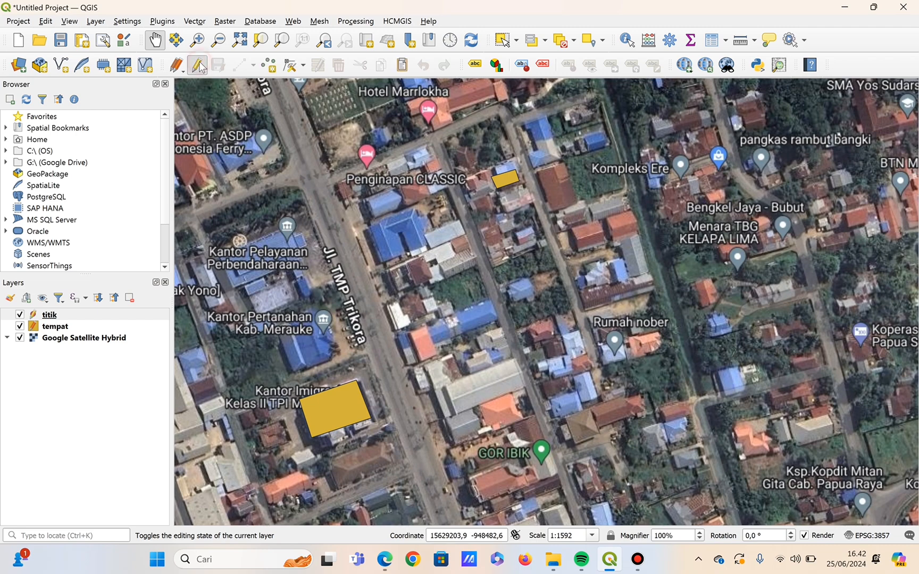
left_click(270, 66)
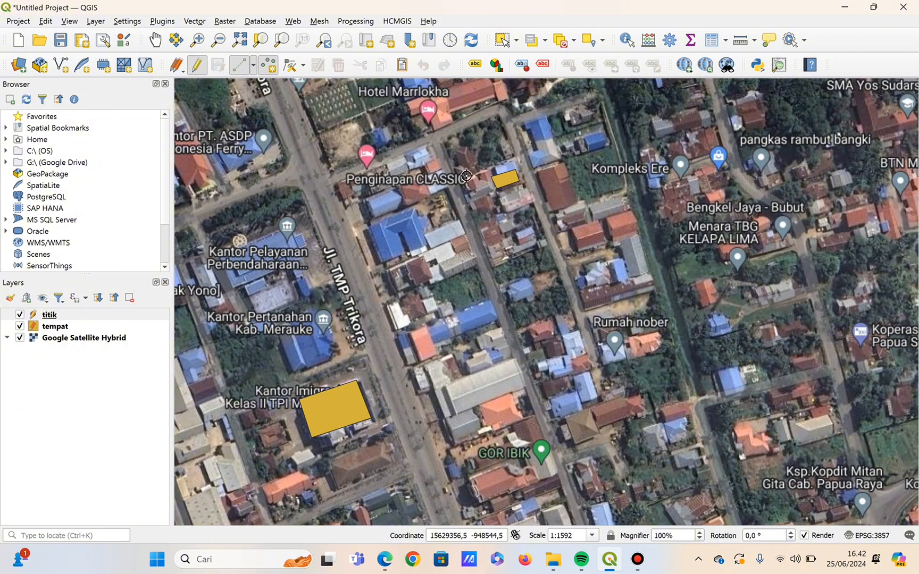
left_click(509, 178)
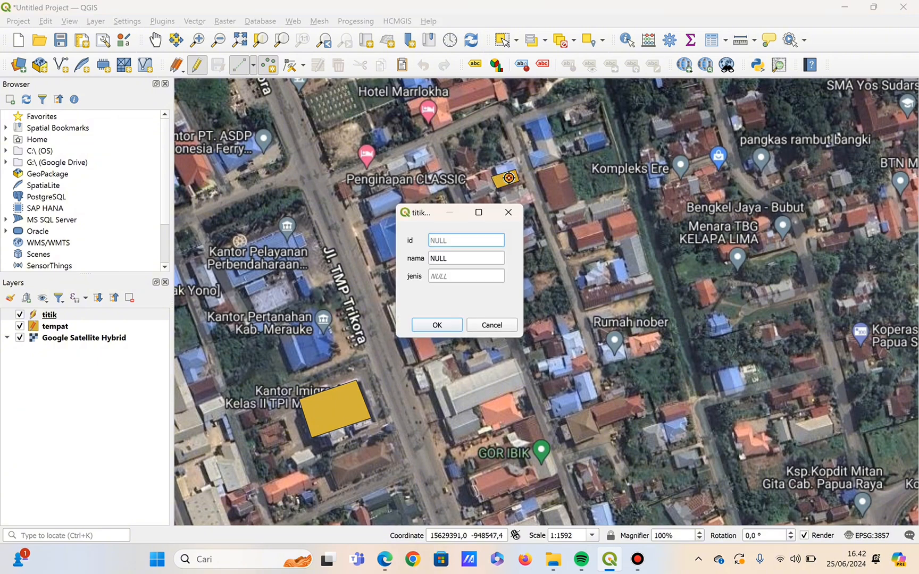
Set the house point's nama to rumah plus the resident's name and its jenis to rumah, and save the feature.
double_click(448, 260)
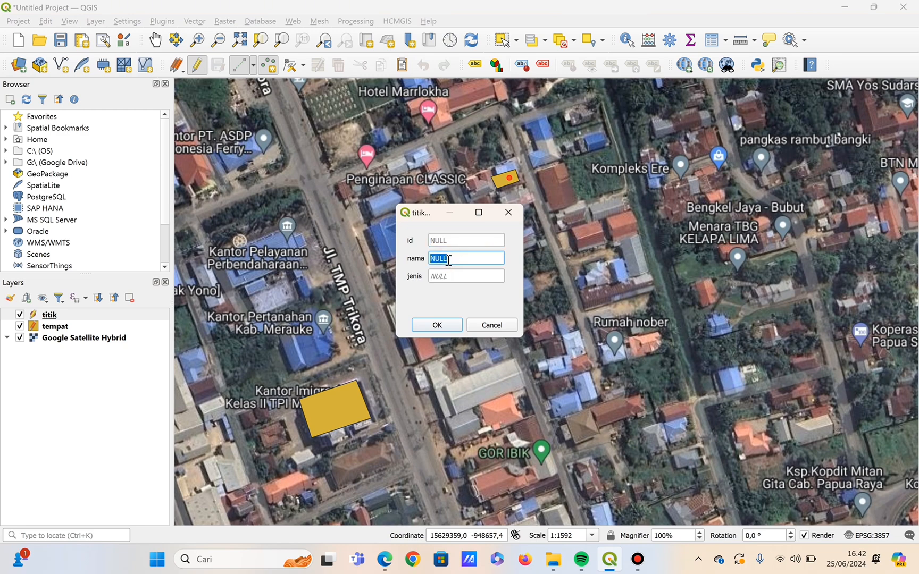
key("BackSpace")
left_click(448, 276)
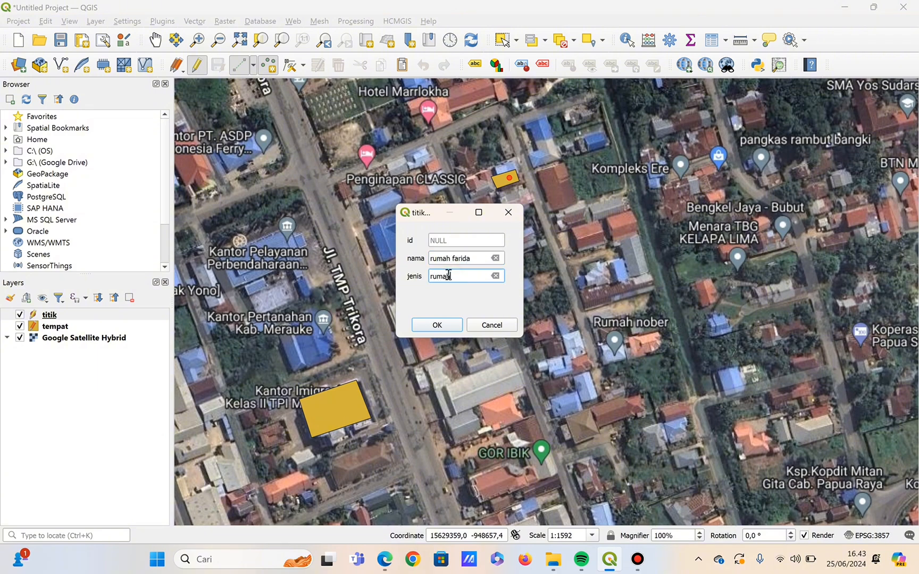
left_click(437, 325)
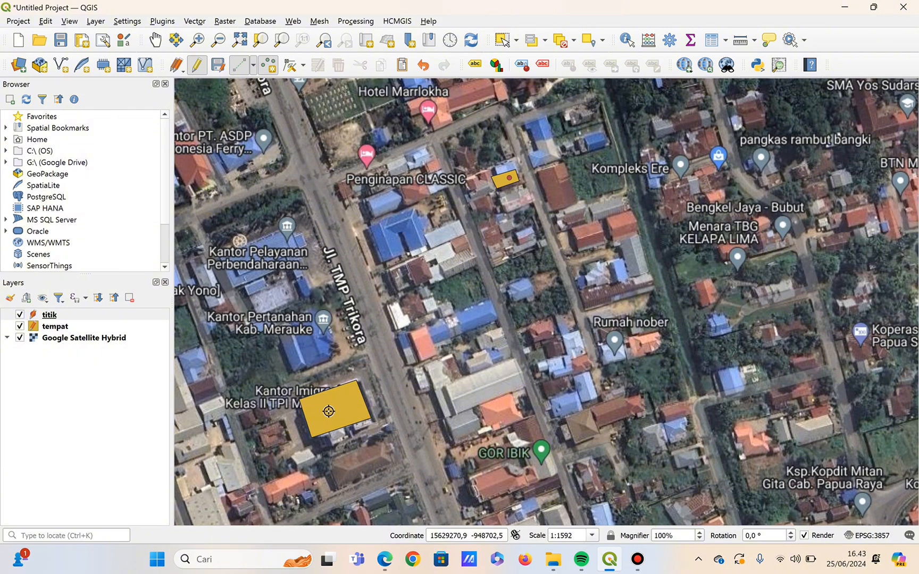
Add a titik point on the Kantor Imigrasi polygon with nama kantor imigrasi and jenis kantor.
left_click(336, 410)
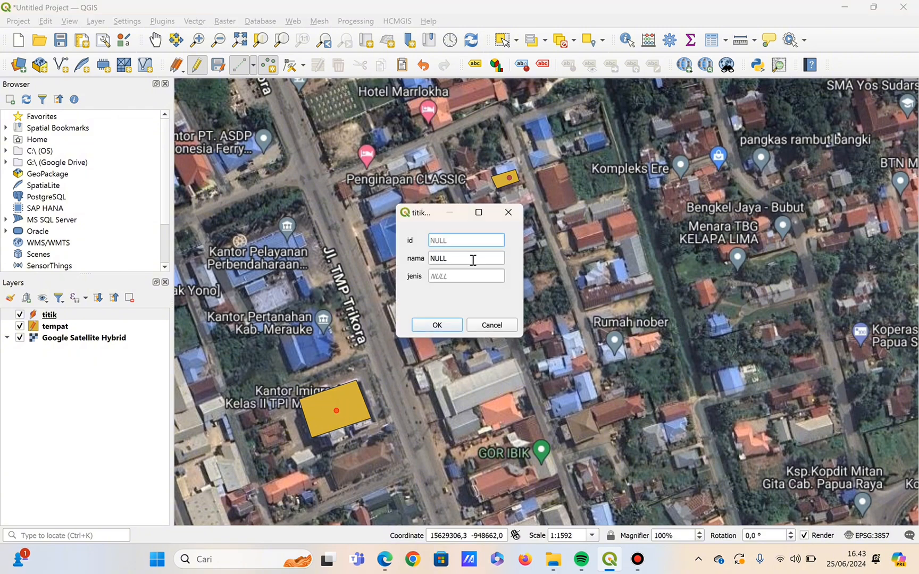
left_click(473, 260)
key("BackSpace")
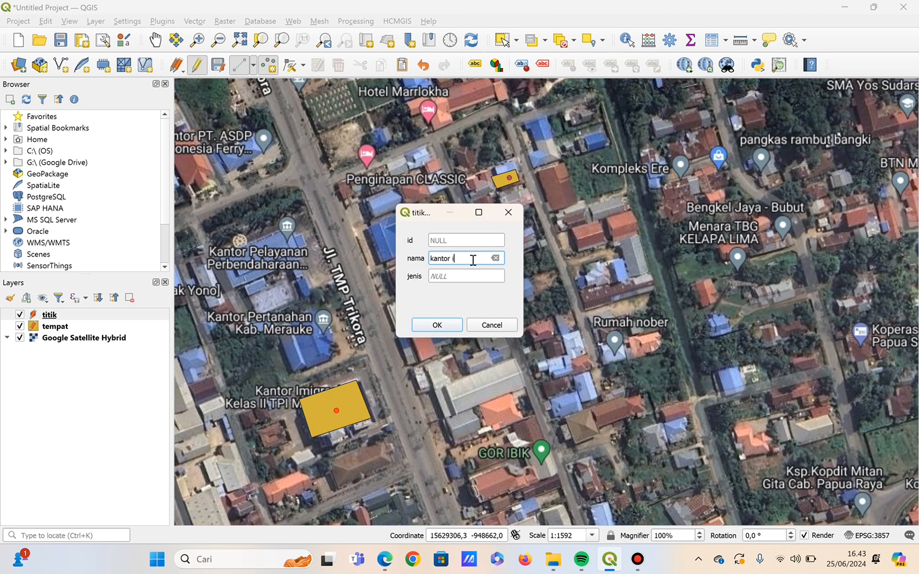
type("kantor imigrasi")
left_click(481, 277)
key("BackSpace")
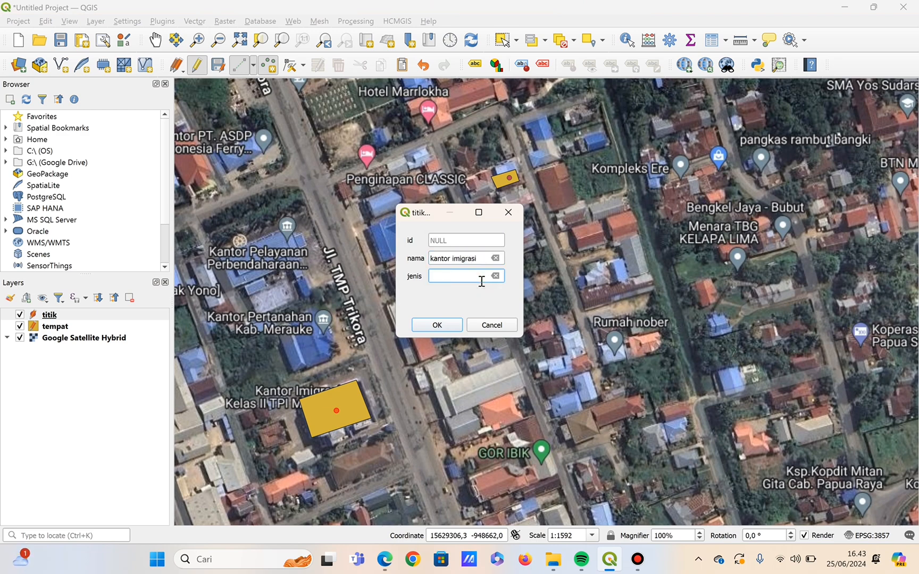
left_click(439, 324)
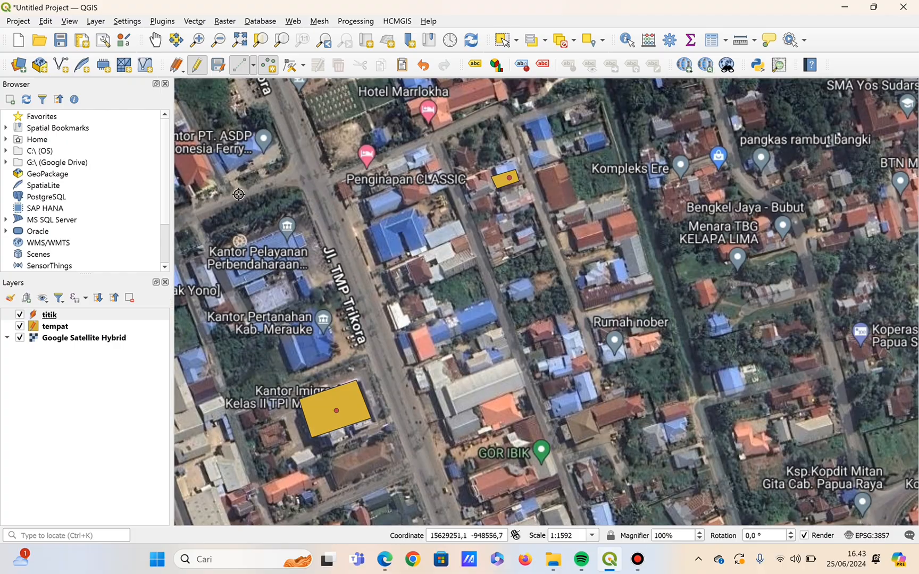
Place a titik point at the centre of the Masjid Raya Al-Aqsha polygon.
left_click(155, 41)
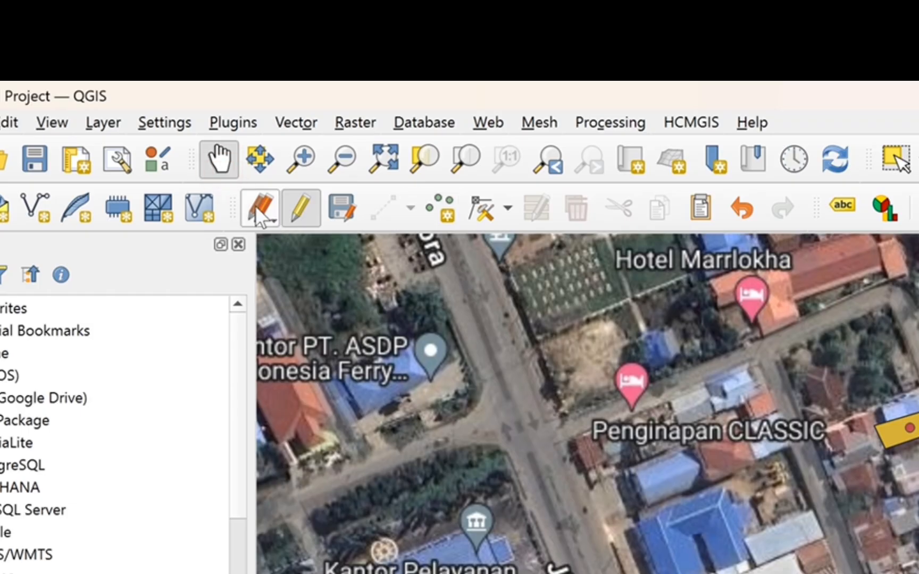
left_click_drag(705, 389, 685, 355)
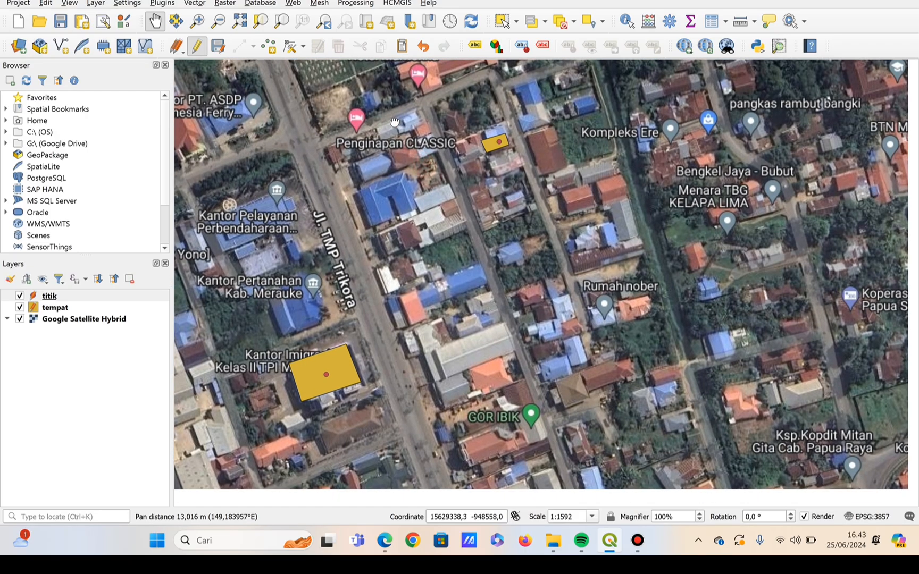
left_click_drag(395, 122, 349, 58)
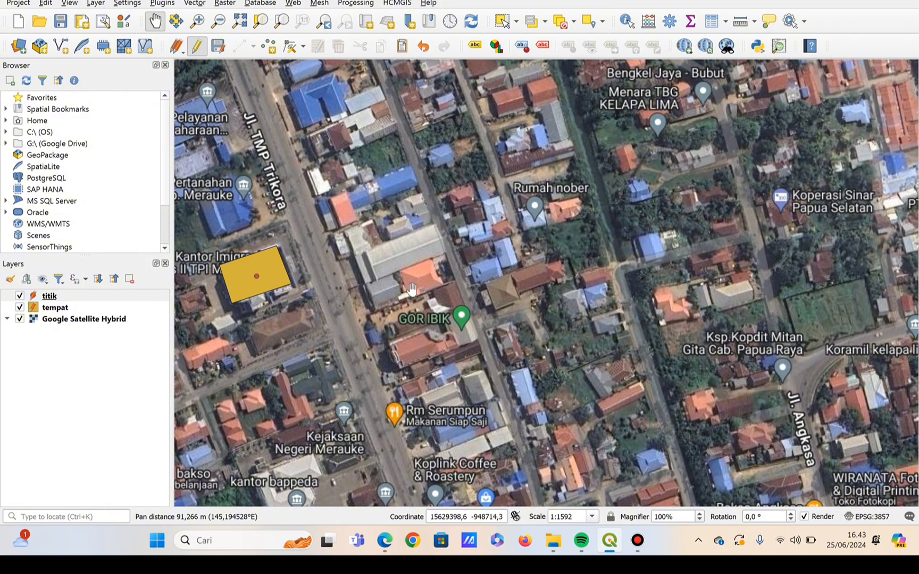
left_click_drag(402, 289, 399, 180)
left_click_drag(451, 289, 466, 223)
left_click_drag(547, 377, 559, 141)
left_click_drag(492, 319, 492, 120)
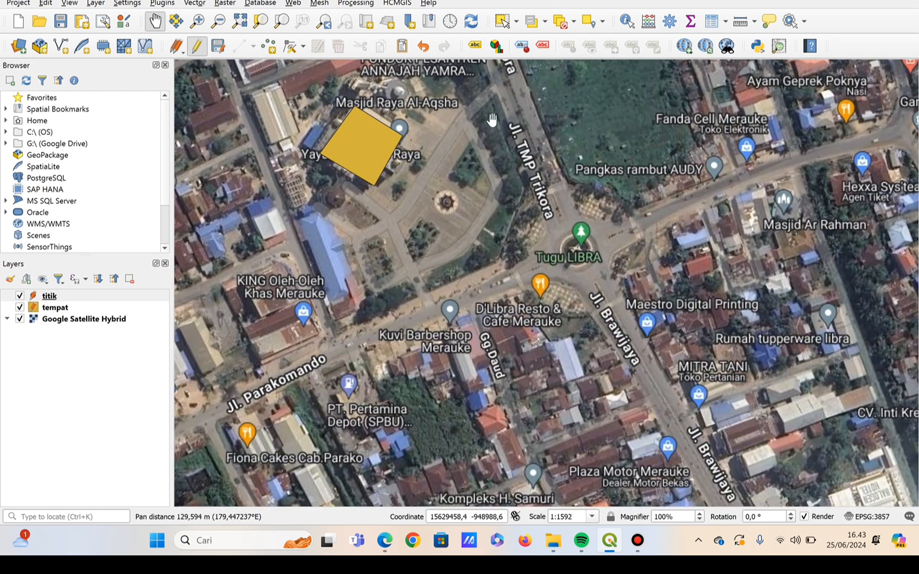
left_click(268, 47)
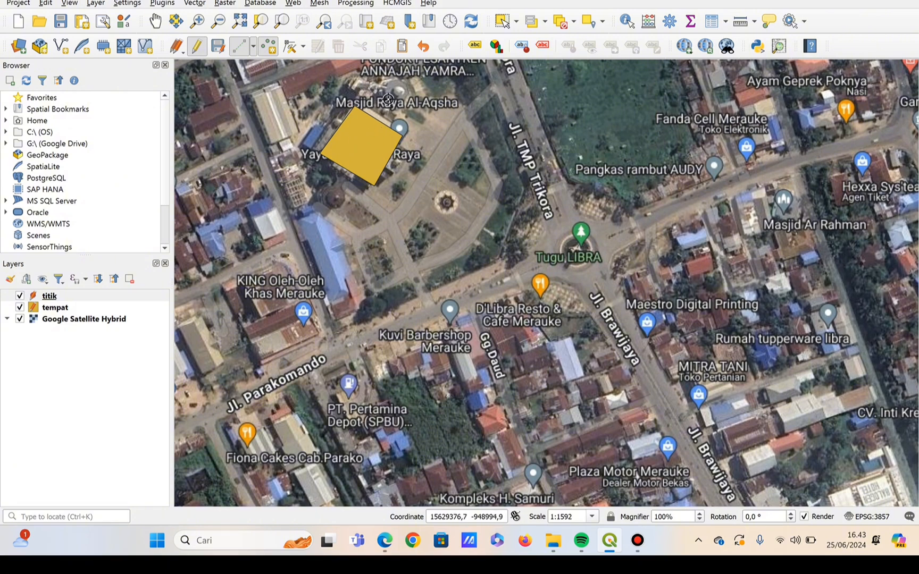
left_click(362, 148)
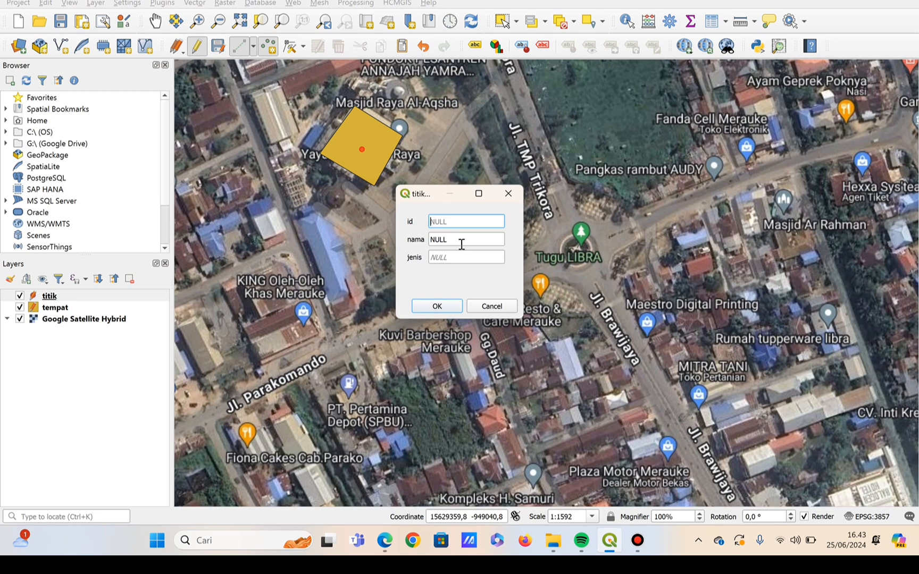
Set the mosque point's nama to masjid raya, fill in its jenis, and save the feature.
left_click(461, 244)
double_click(461, 244)
key("BackSpace")
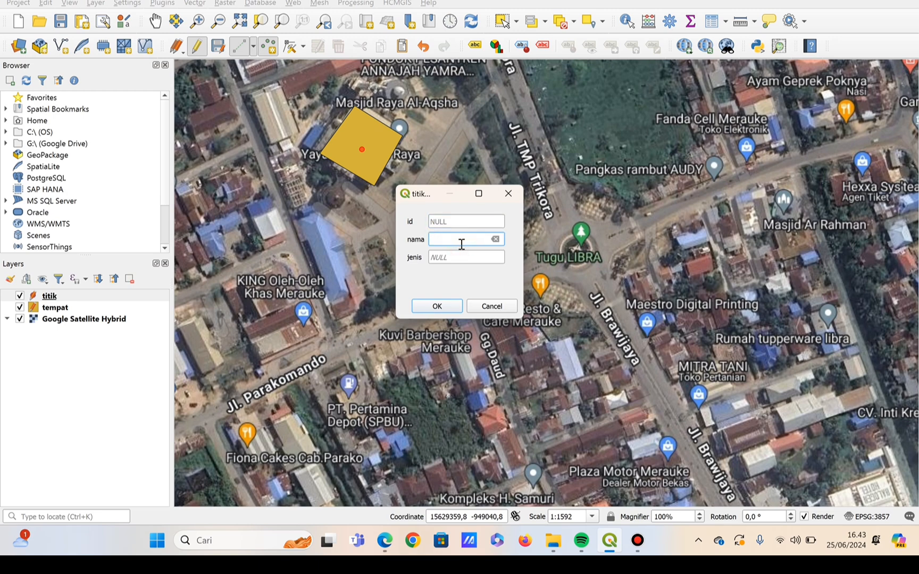
type("masjid raya")
left_click(460, 255)
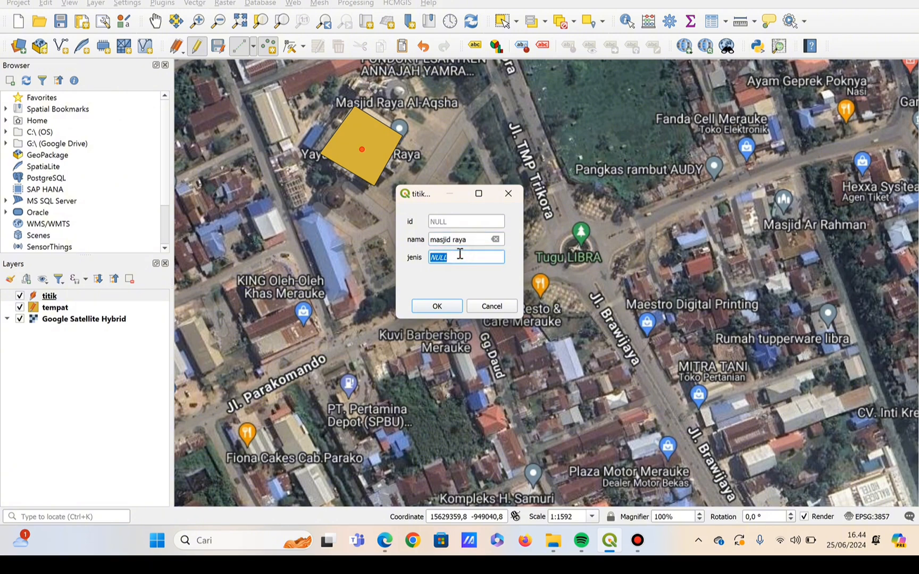
type("mpat beribadah")
left_click(437, 305)
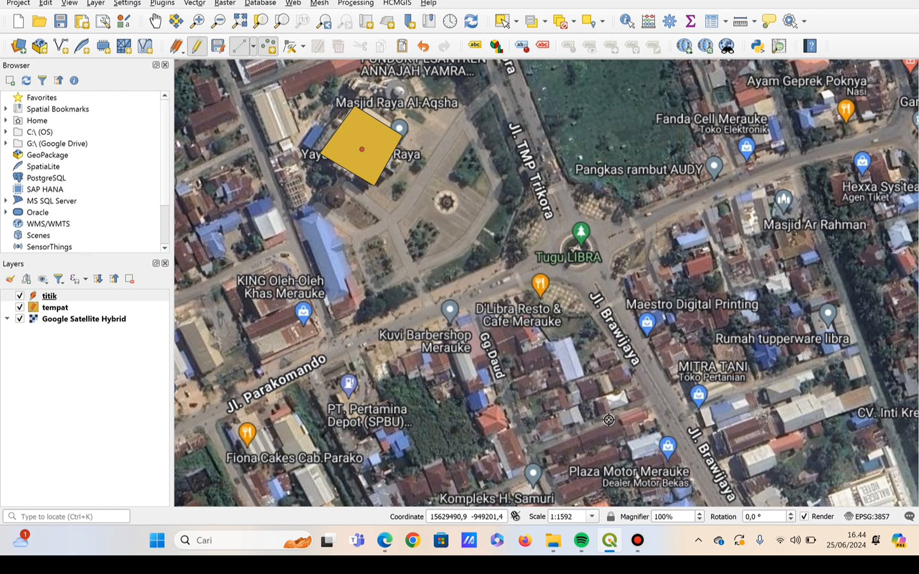
Place a titik point on the polygon beside the Hotel Halogen Merauke label.
left_click(155, 21)
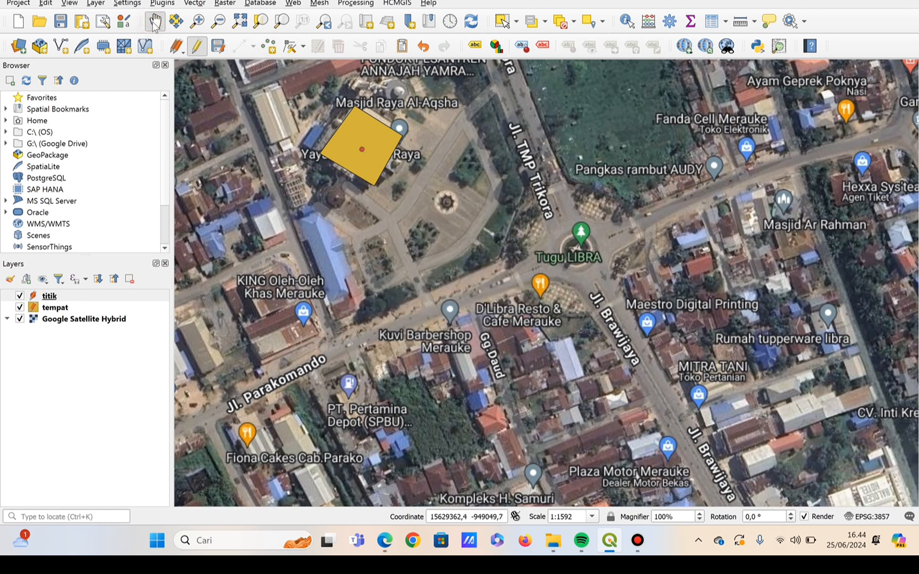
left_click_drag(472, 190, 375, 61)
left_click_drag(565, 218, 400, 122)
left_click_drag(395, 244, 330, 72)
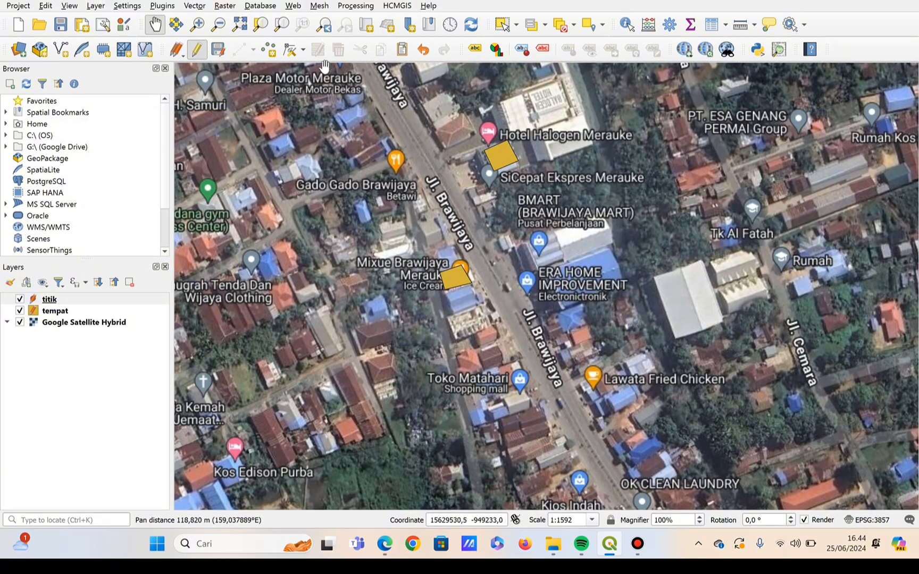
left_click(269, 51)
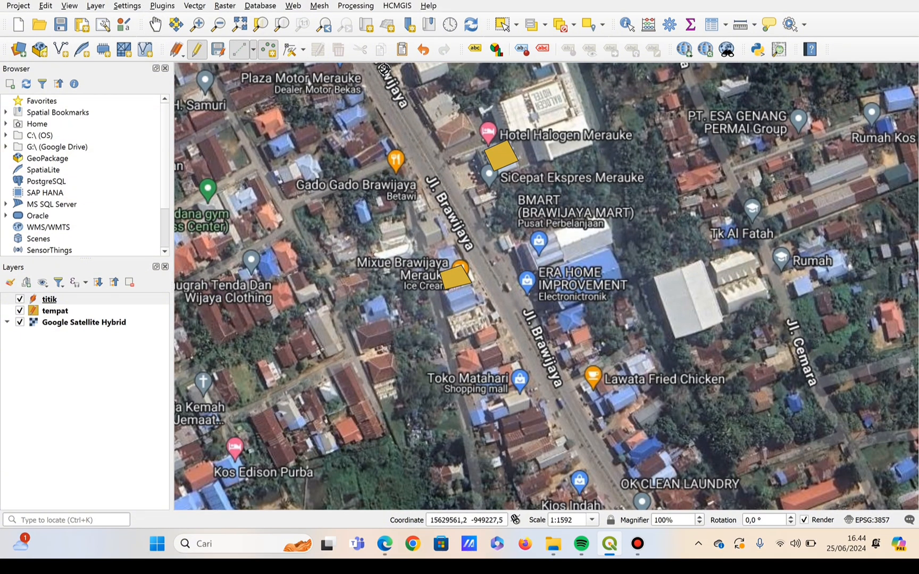
left_click(502, 156)
Set the hotel point's nama to hotel halogen, fill in its jenis, and save the feature.
left_click(492, 243)
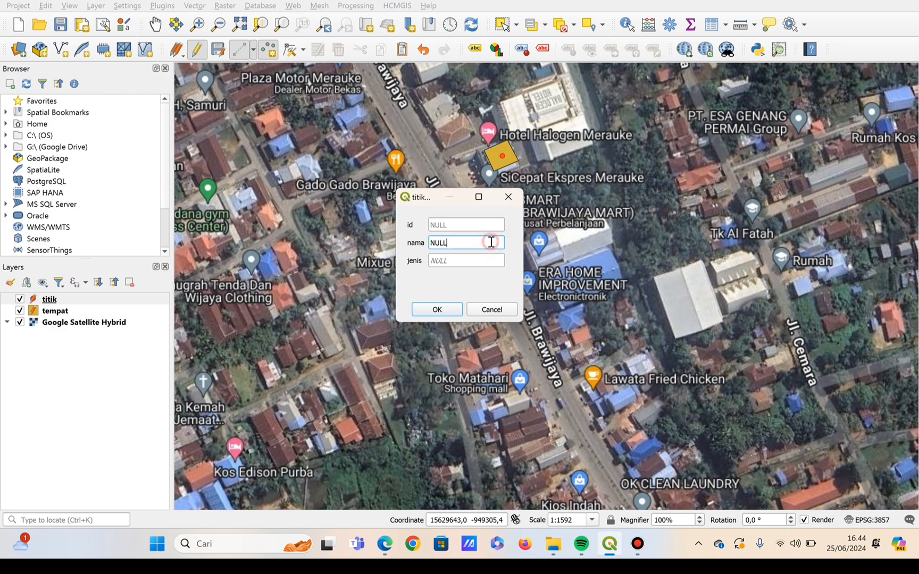
key("BackSpace")
left_click(488, 259)
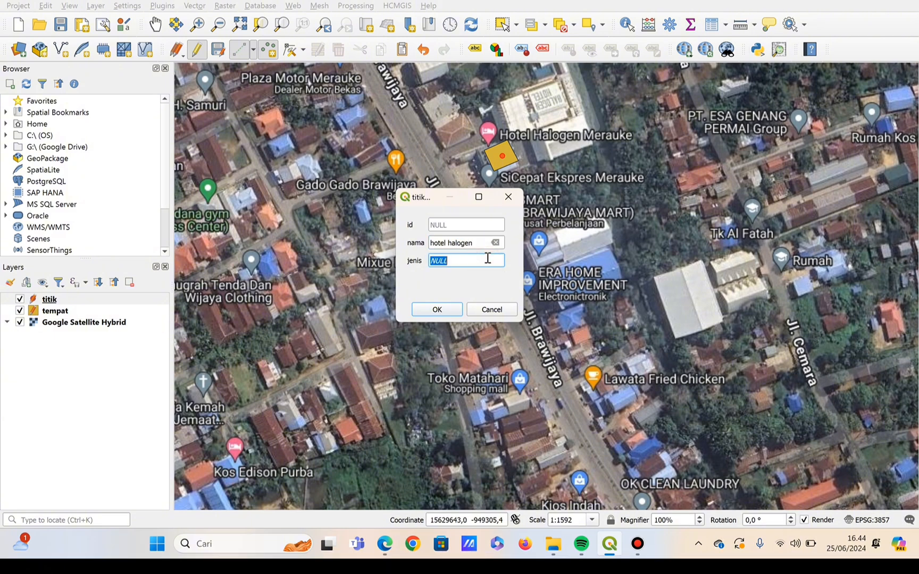
key("BackSpace")
left_click(450, 310)
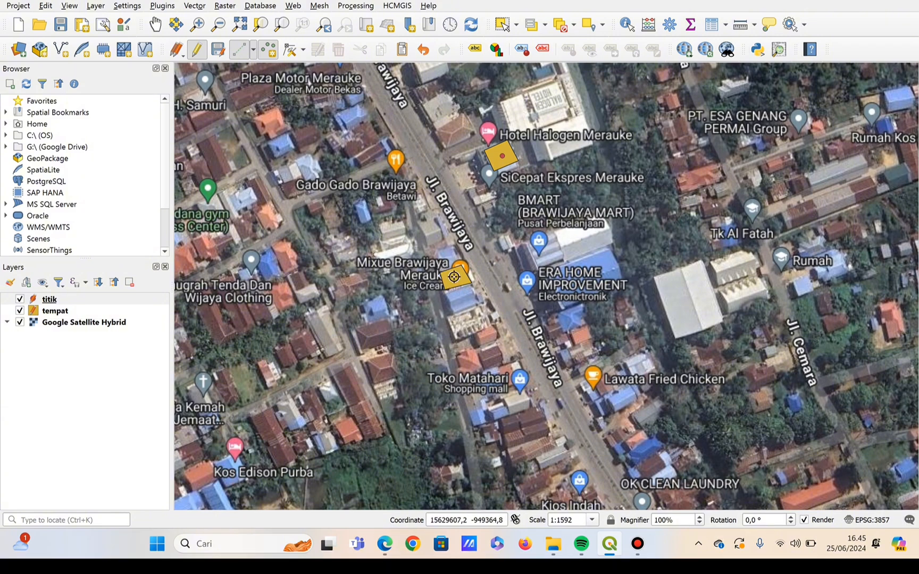
Place a titik point on the Mixue Brawijaya Merauke polygon, set its nama to cafe mixue, fill in its jenis, and save it.
left_click(454, 276)
left_click(459, 242)
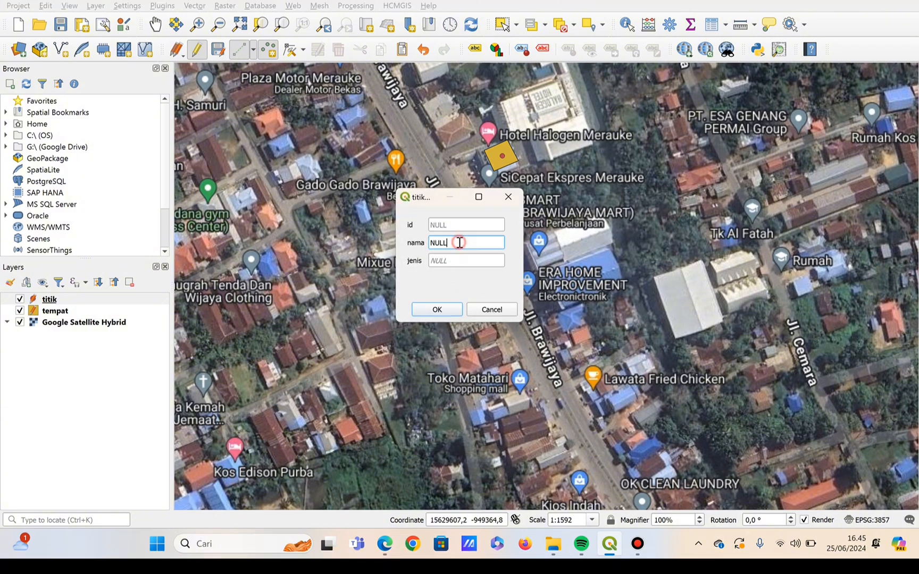
key("BackSpace")
key("BackSpace")
key("BackSpace")
key("BackSpace")
type("cafe mixue")
left_click(460, 260)
double_click(459, 261)
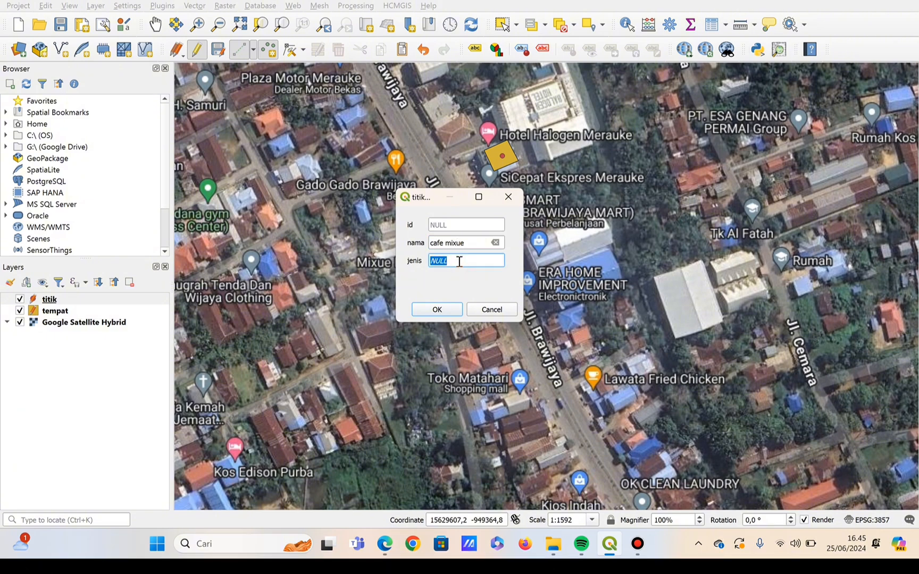
key("BackSpace")
left_click(439, 311)
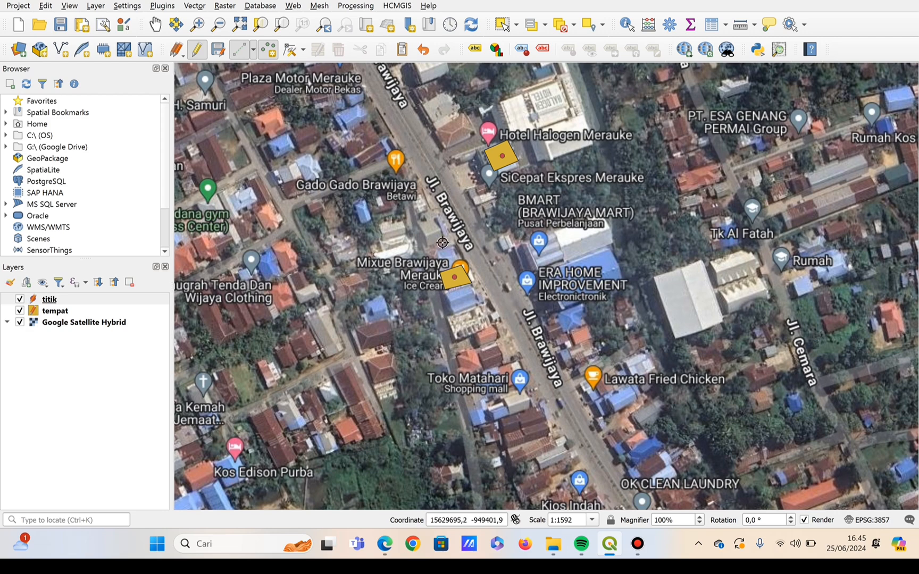
Place a titik point at the centre of the Aneka Plastik polygon on Jl. Brawijaya.
left_click(155, 24)
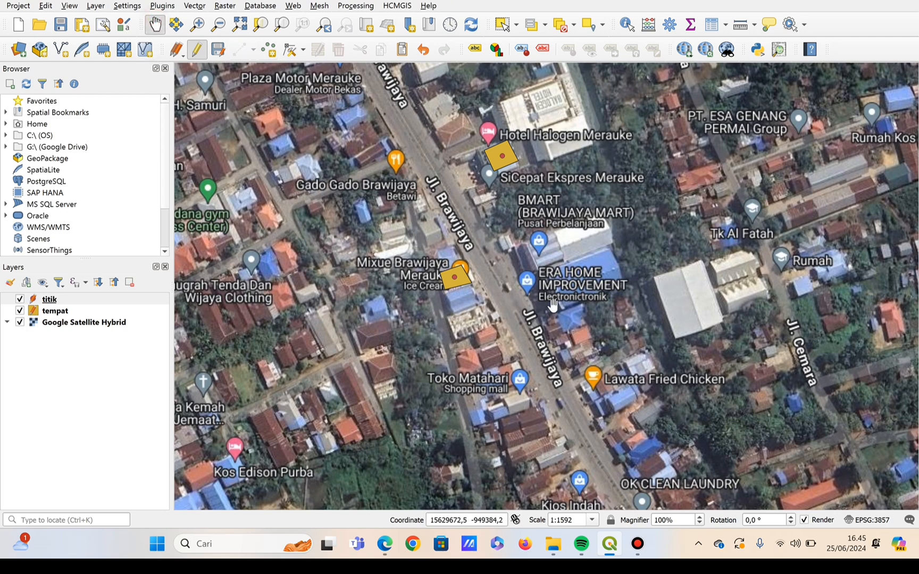
left_click_drag(553, 303, 368, 50)
left_click_drag(583, 183, 471, 133)
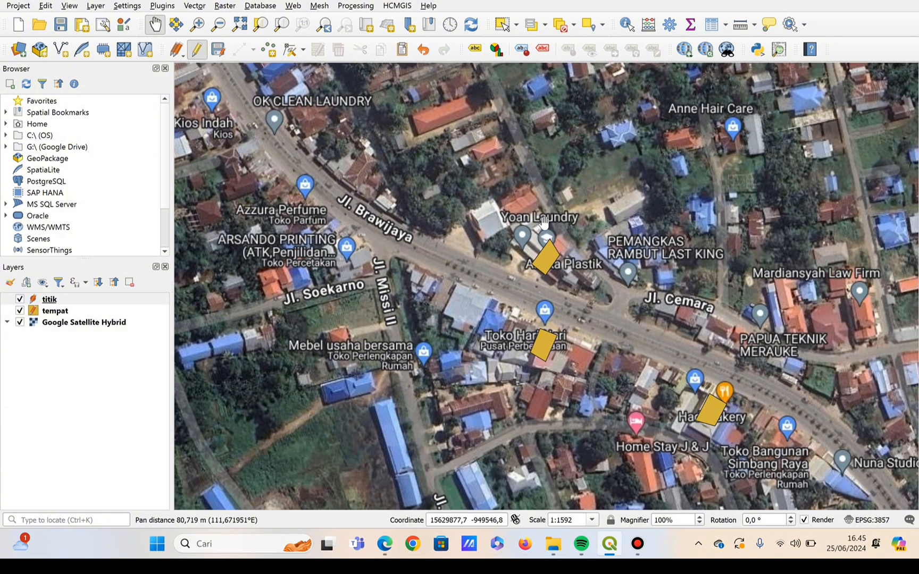
left_click(270, 53)
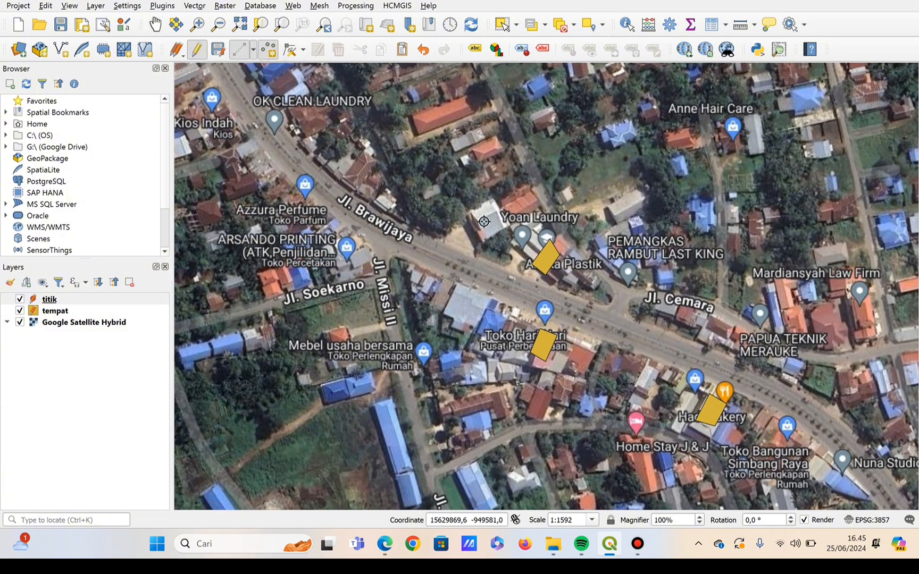
left_click(546, 260)
Set the plastics shop point's nama to toko aneka plastik and its jenis to toko, and save the feature.
left_click(468, 242)
double_click(470, 245)
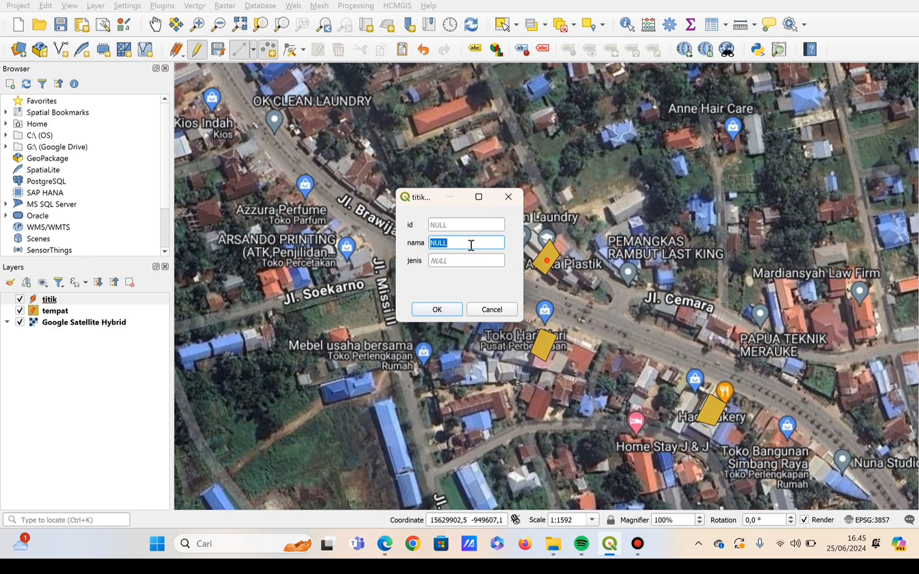
key("BackSpace")
type("ik")
left_click(461, 263)
key("BackSpace")
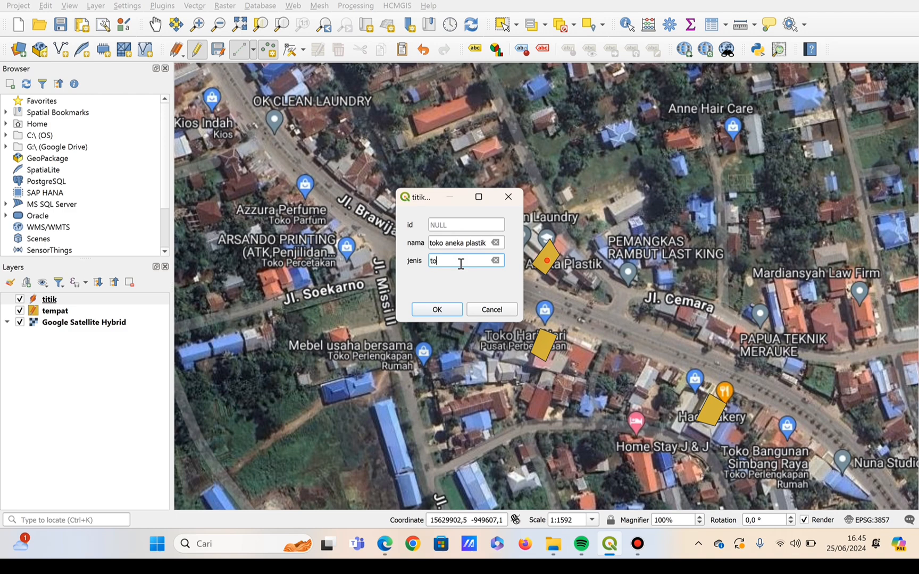
left_click(435, 310)
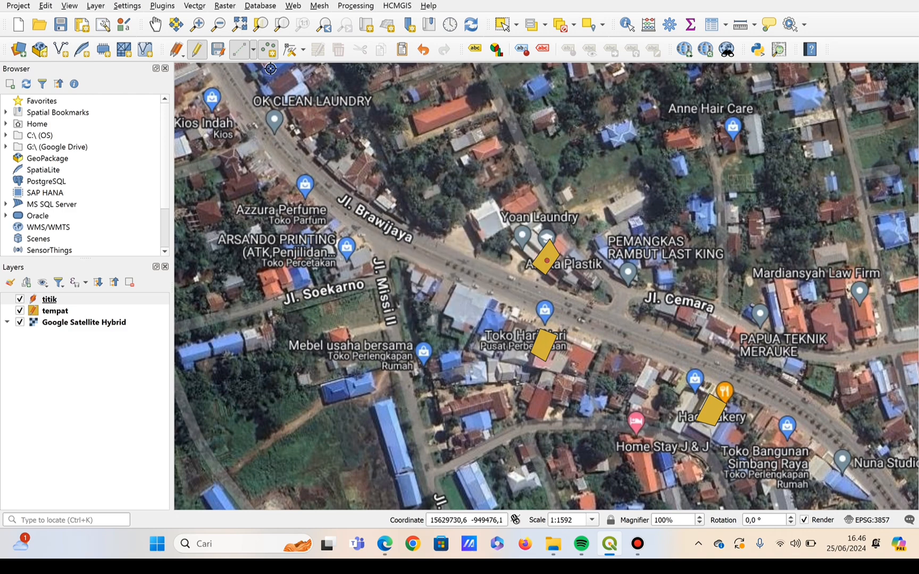
Look over the remaining tempat polygons along Jl. Brawijaya, from Toko Hari-Hari to the area around Jl. Pemuda.
left_click(156, 27)
left_click_drag(546, 278, 399, 155)
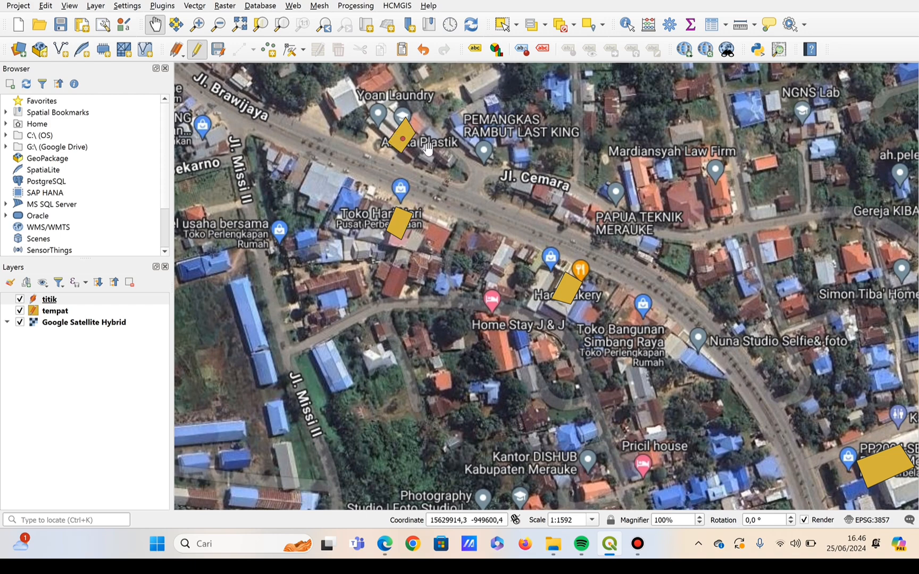
left_click_drag(552, 219, 492, 172)
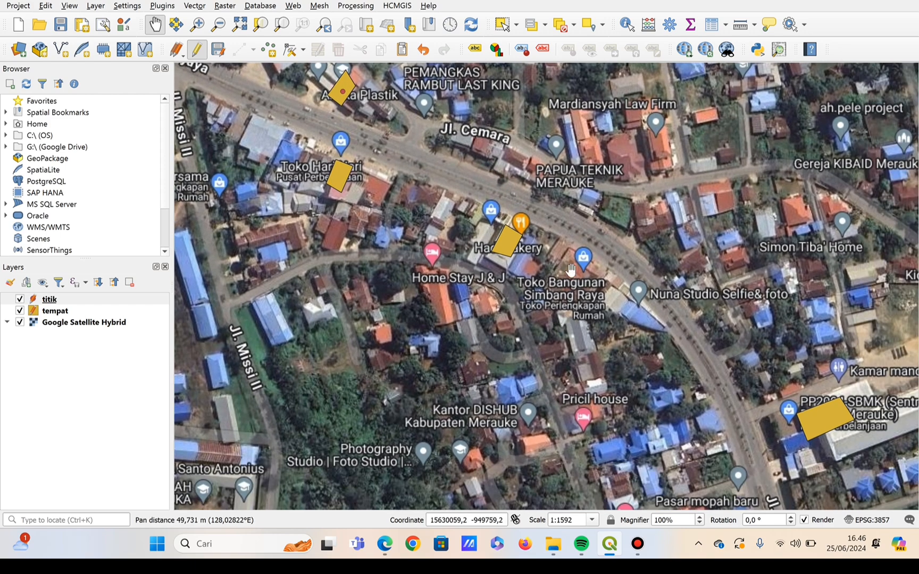
left_click_drag(563, 271, 341, 72)
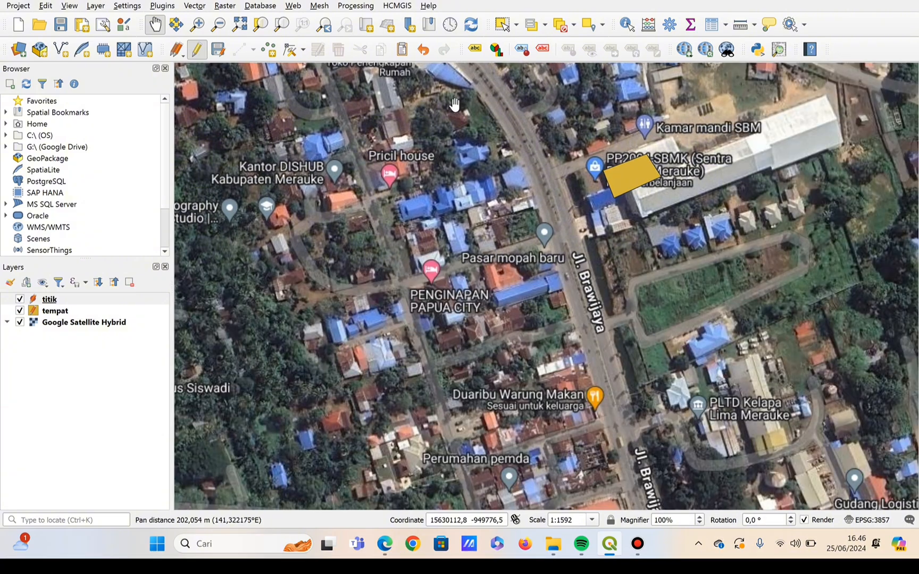
scroll(454, 103, "down", 1)
scroll(455, 104, "down", 1)
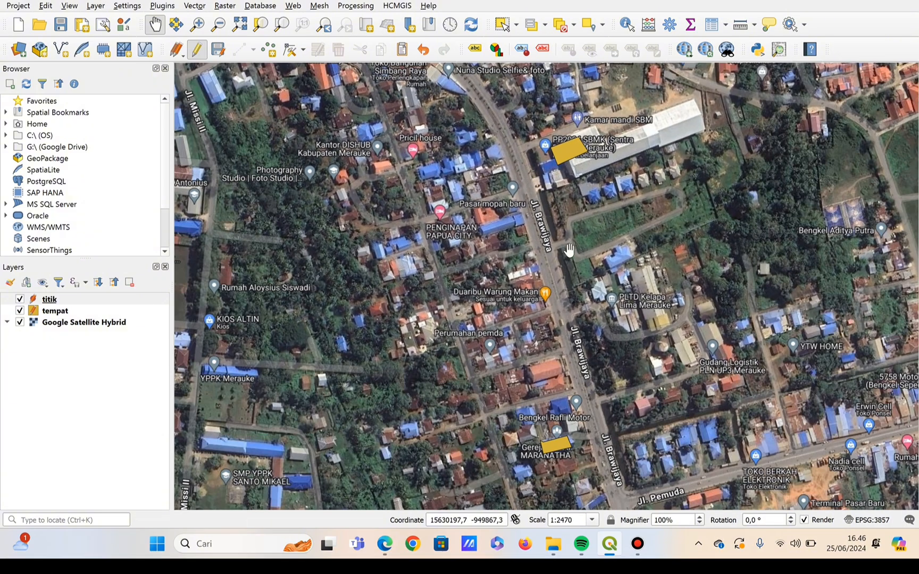
left_click_drag(576, 261, 518, 152)
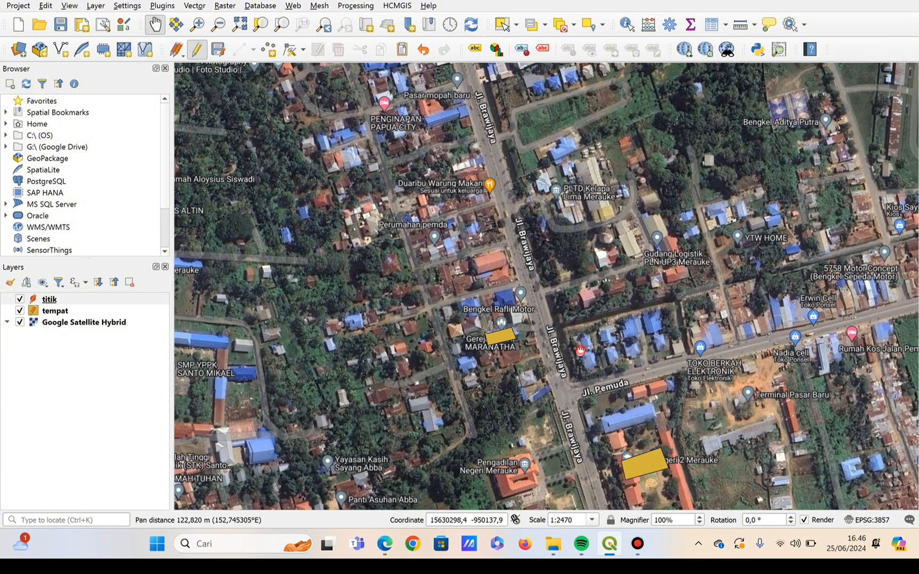
left_click_drag(580, 349, 673, 303)
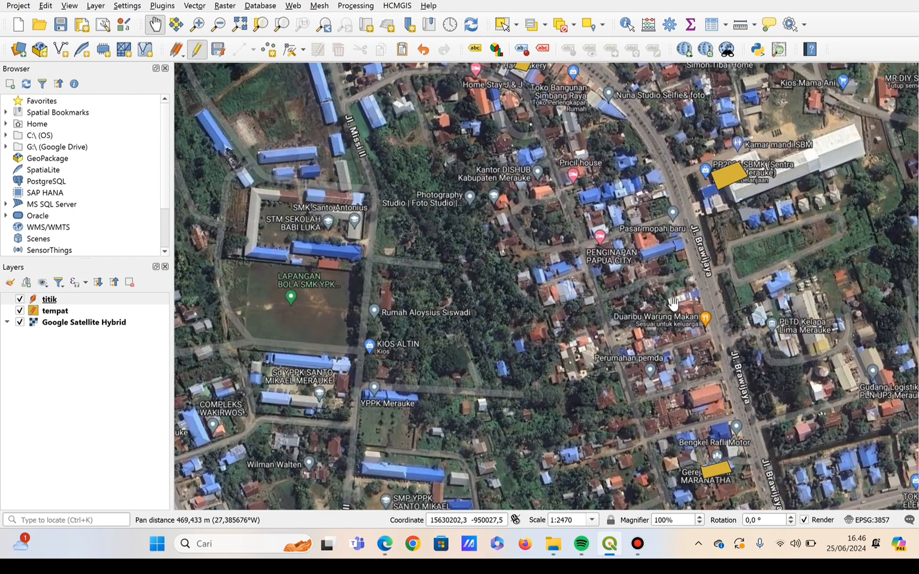
left_click_drag(457, 109, 478, 383)
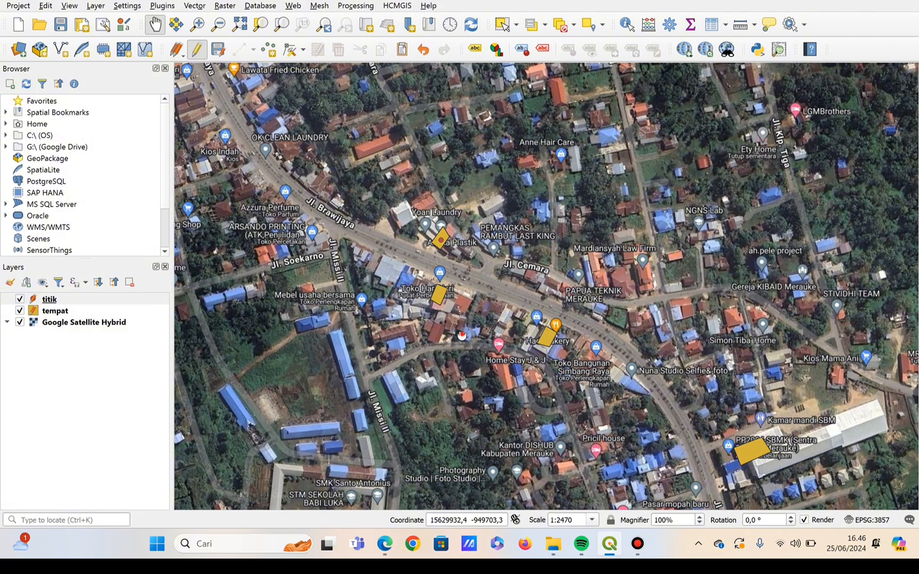
left_click_drag(462, 335, 501, 339)
scroll(484, 285, "up", 1)
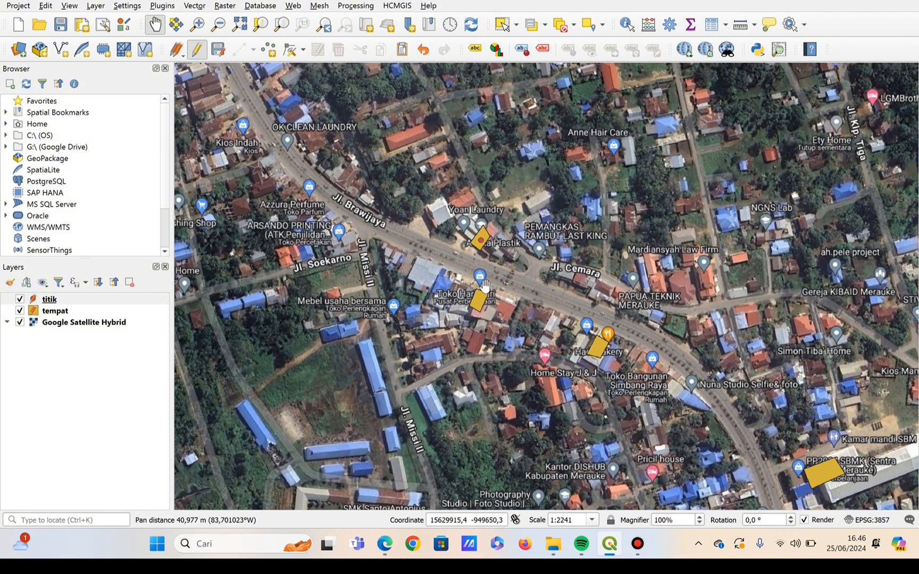
scroll(484, 284, "up", 2)
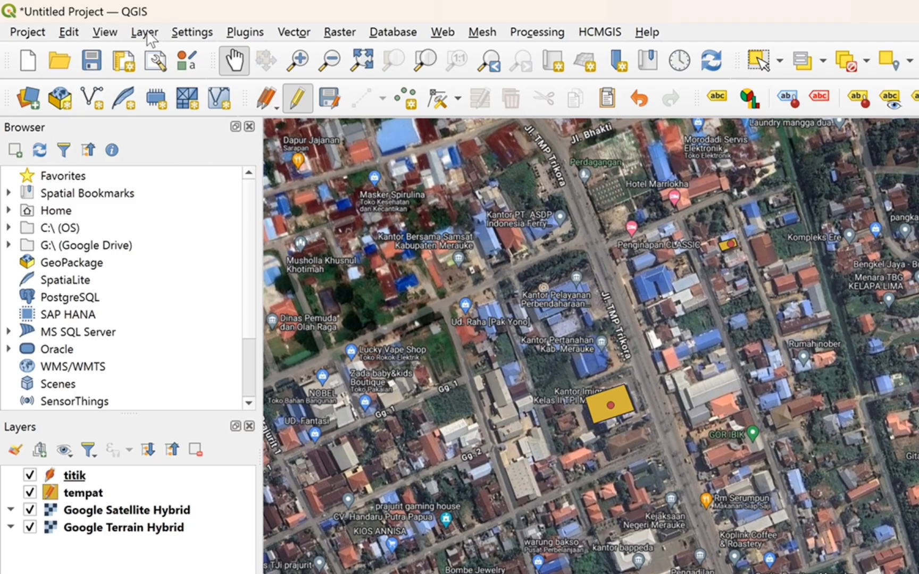
Start a new shapefile layer with the file name jalan and the LineString geometry type.
left_click(147, 32)
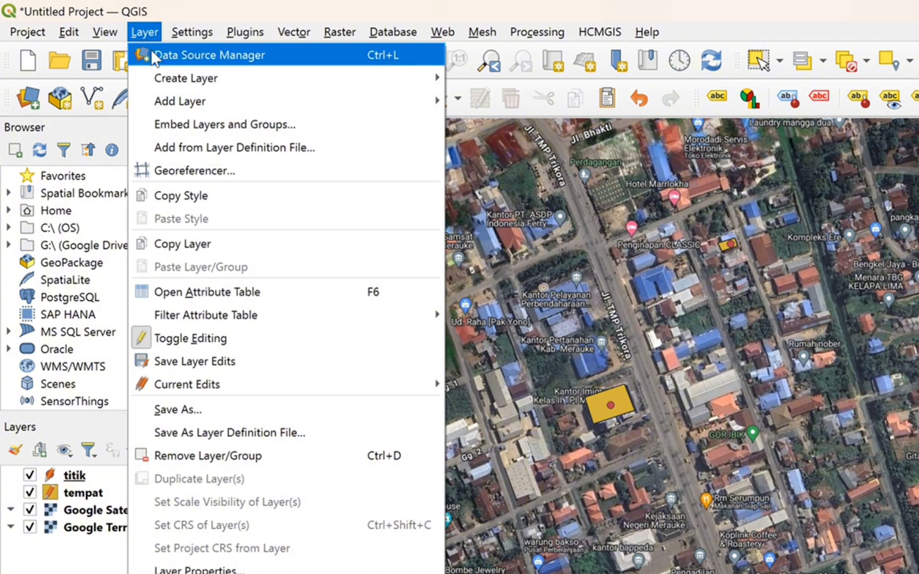
mouse_move(306, 85)
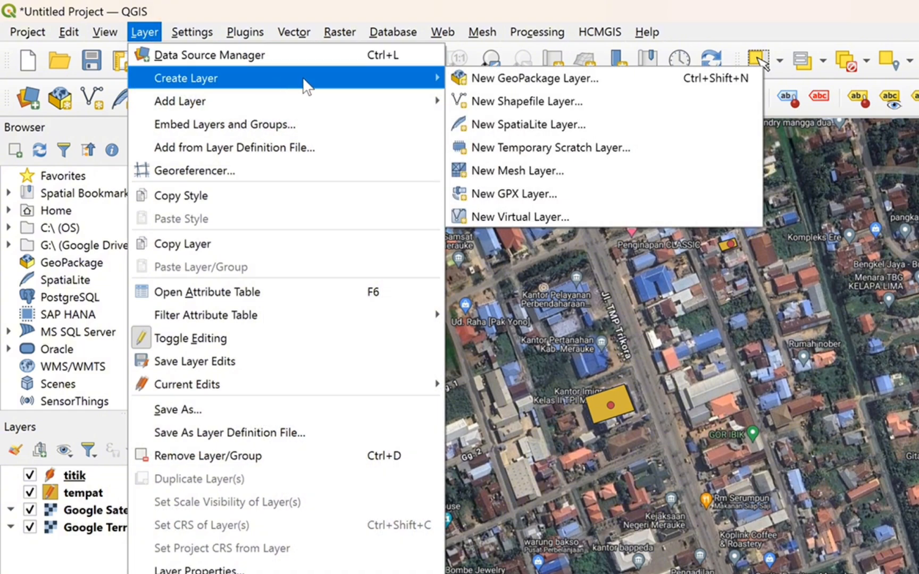
left_click(481, 100)
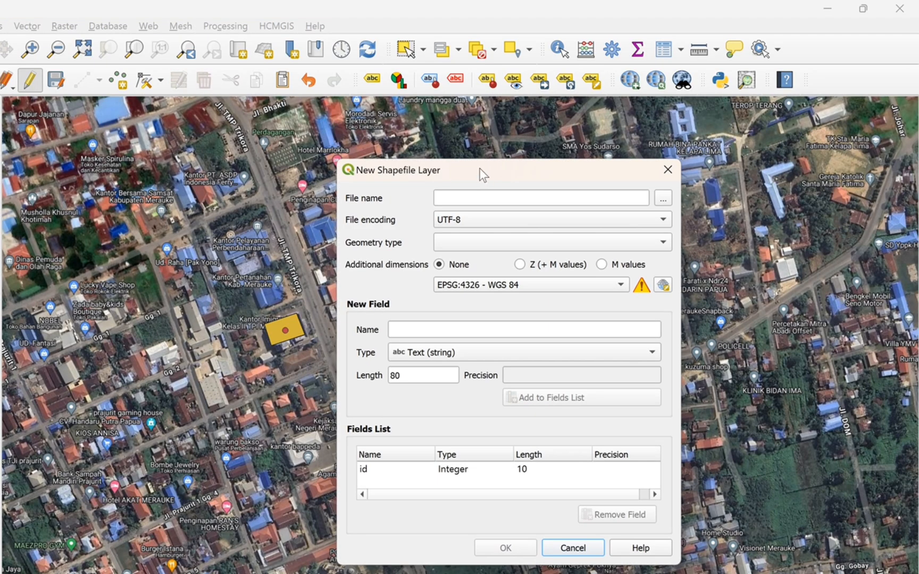
left_click(490, 199)
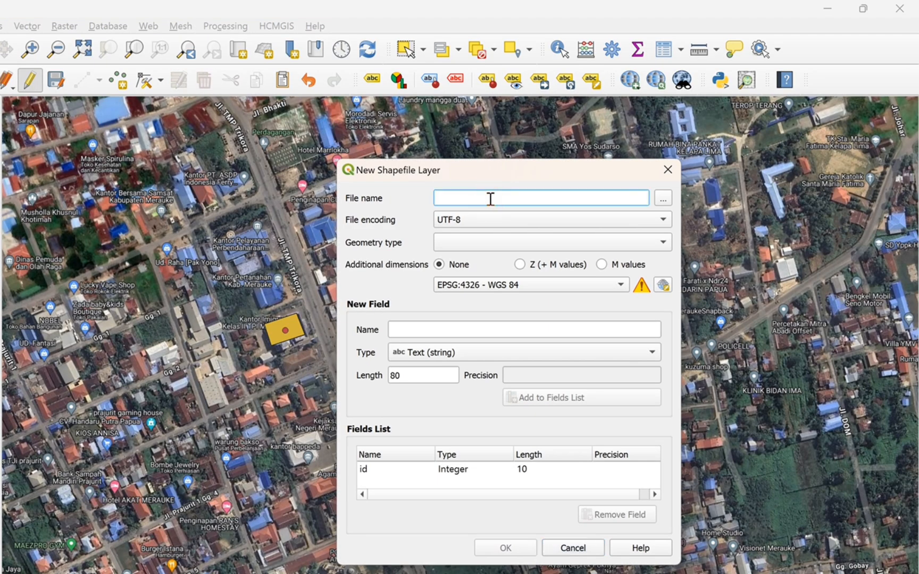
type("jalan")
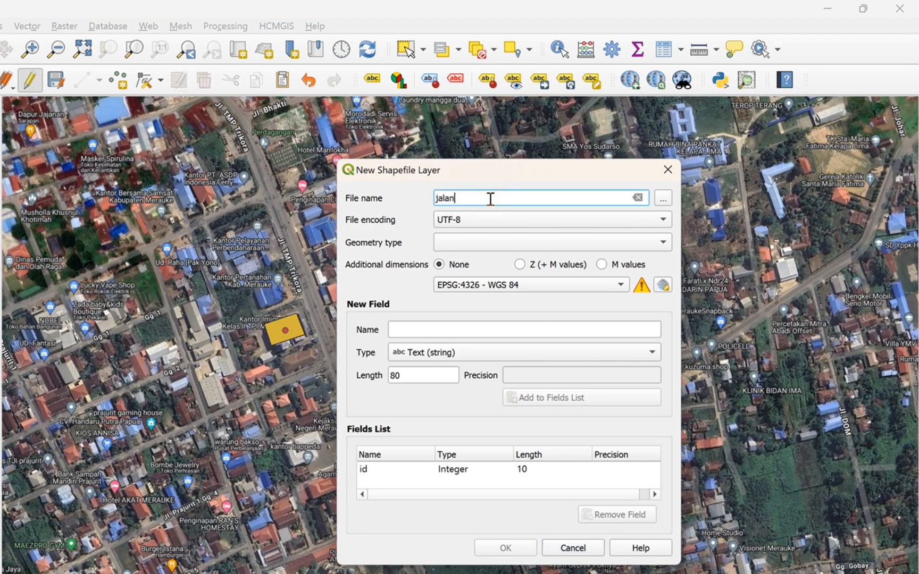
left_click(489, 242)
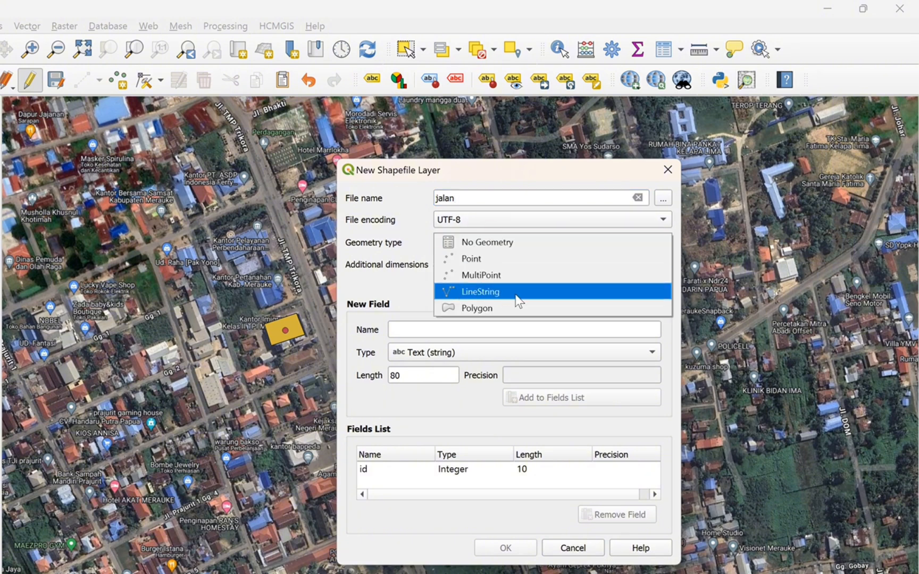
left_click(451, 297)
Add the text fields nama and kondisi, each with length 80, and create the jalan shapefile layer.
left_click(433, 329)
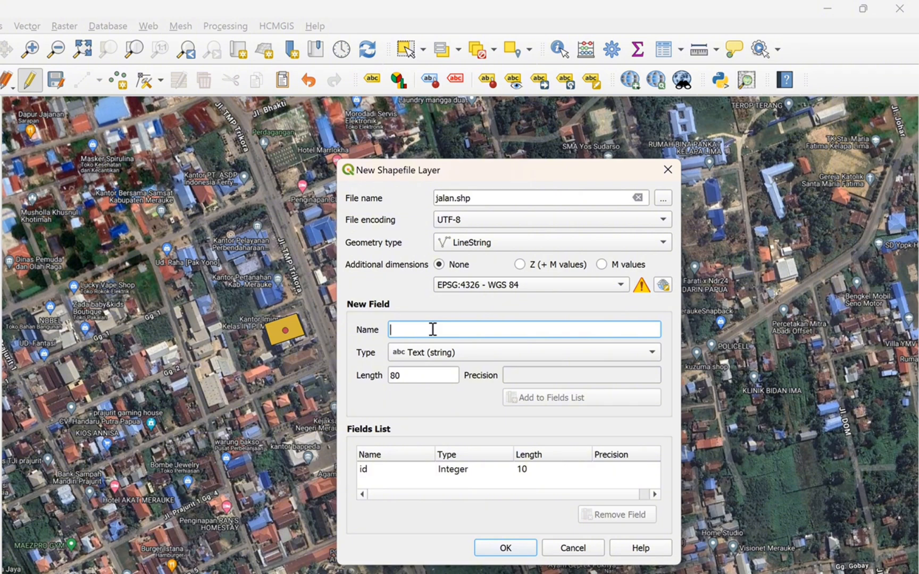
type("nama")
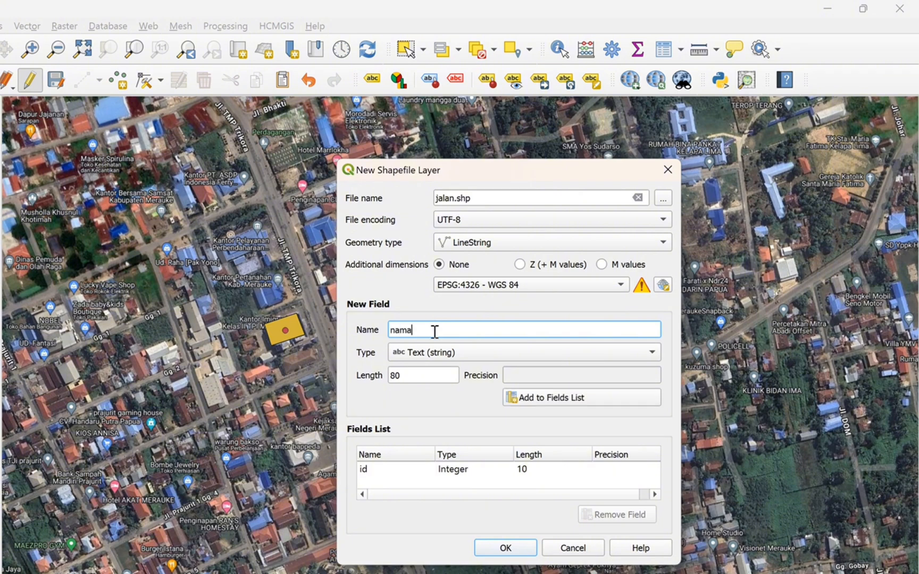
left_click(564, 393)
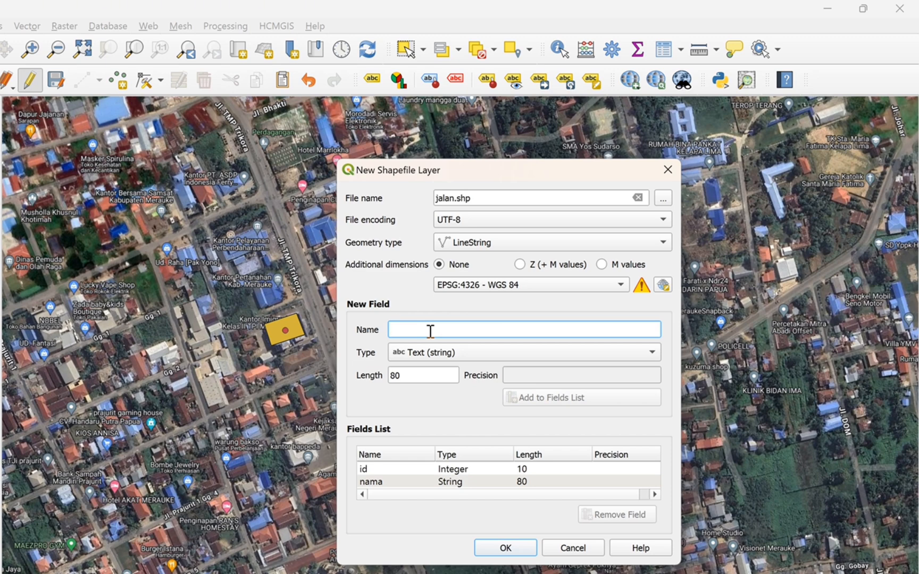
type("kondisi")
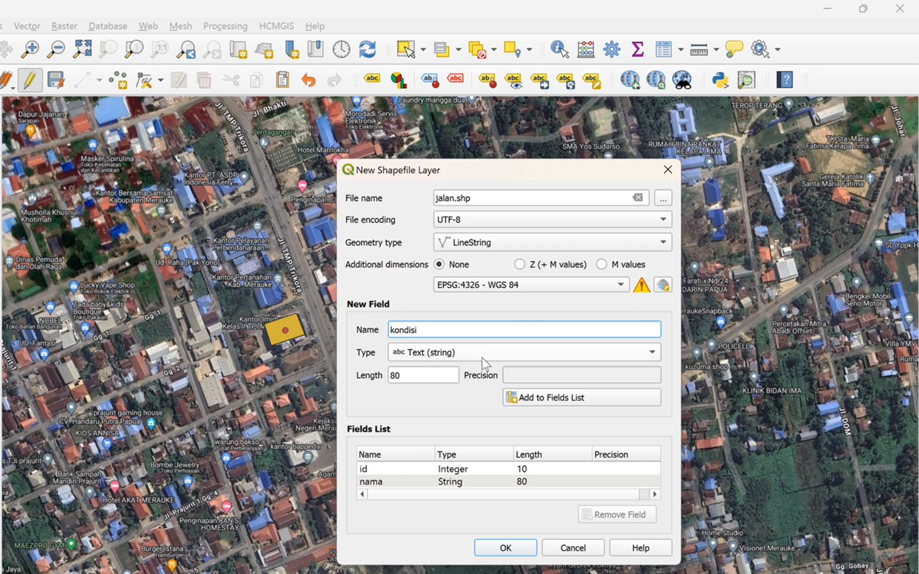
left_click(553, 402)
left_click(655, 483)
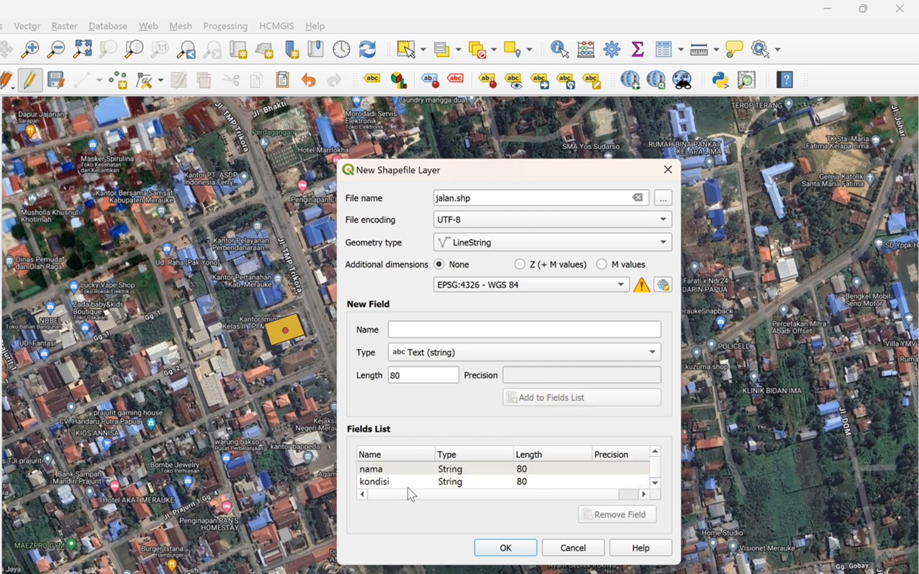
left_click(493, 546)
left_click(593, 394)
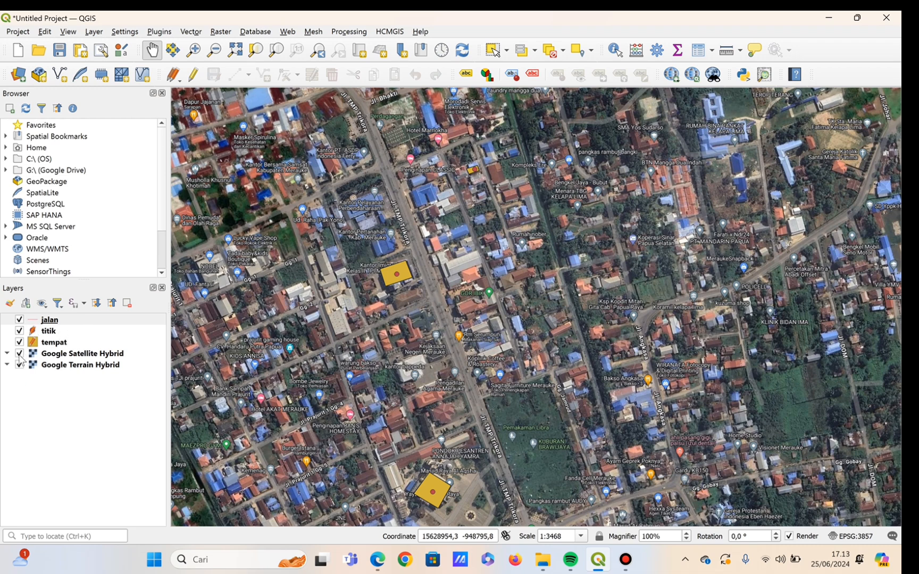
Hide the Google Satellite Hybrid layer, enable editing on the jalan layer, and ready segment-by-segment line digitizing.
left_click(20, 354)
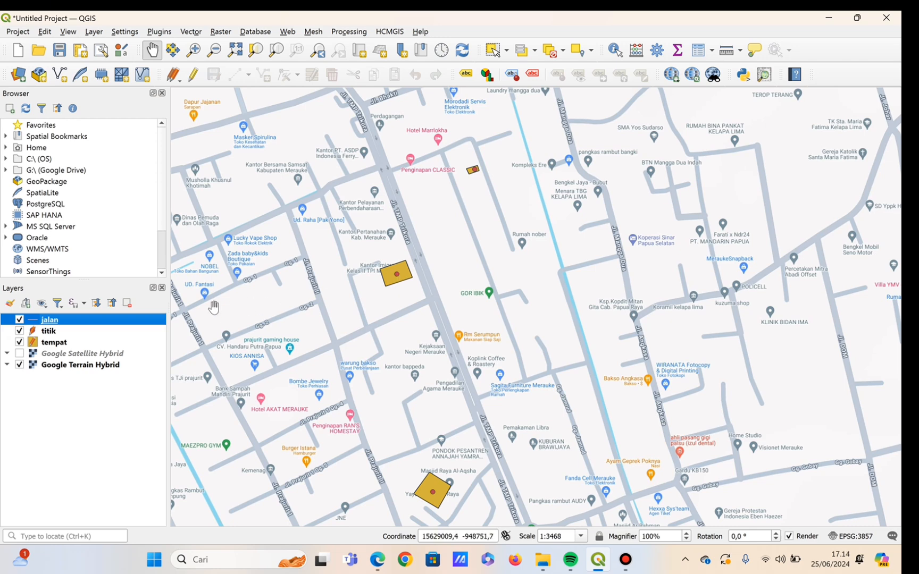
left_click(196, 78)
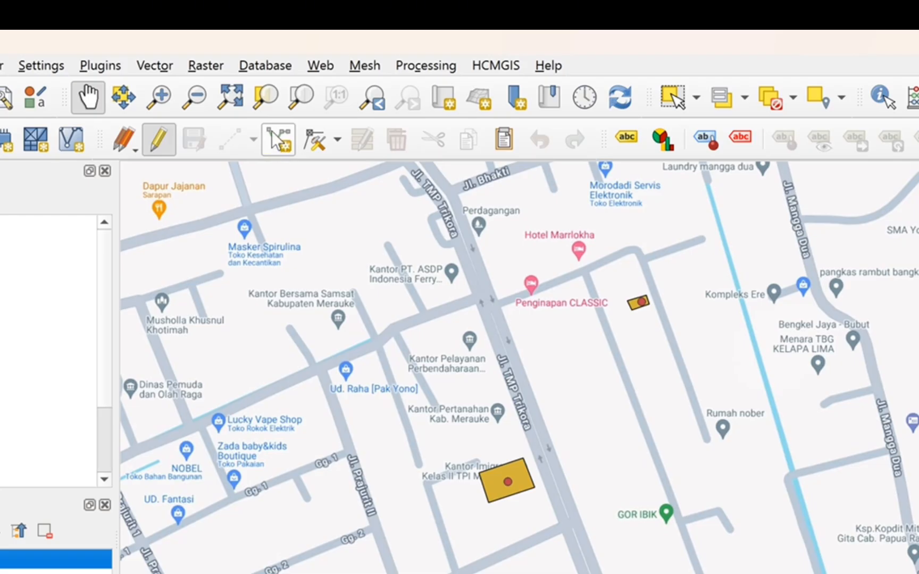
left_click(229, 140)
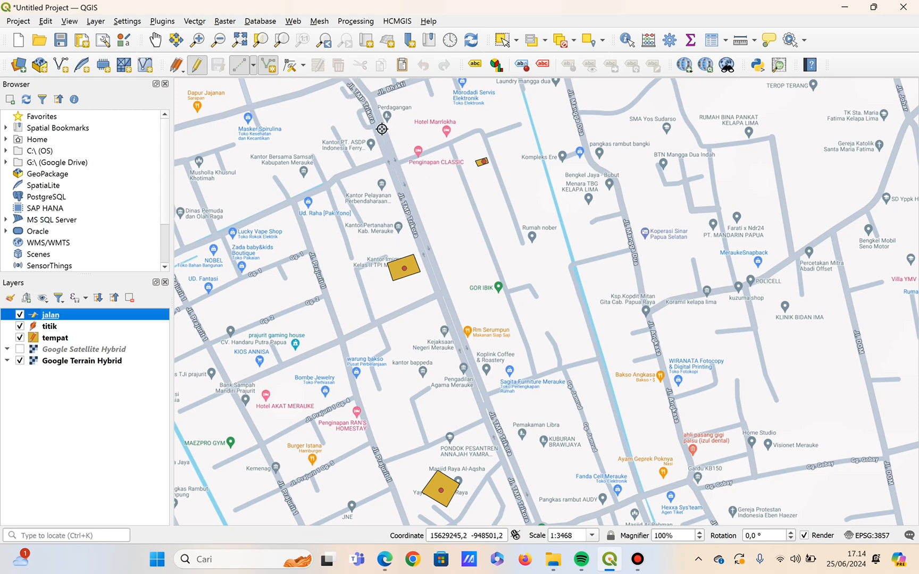
Look over the course of Jl. TMP Trikora north past Jl. Trikora to Jl. Pertamina and back to the Jl. Trikora junction.
left_click(155, 40)
left_click_drag(364, 138, 578, 484)
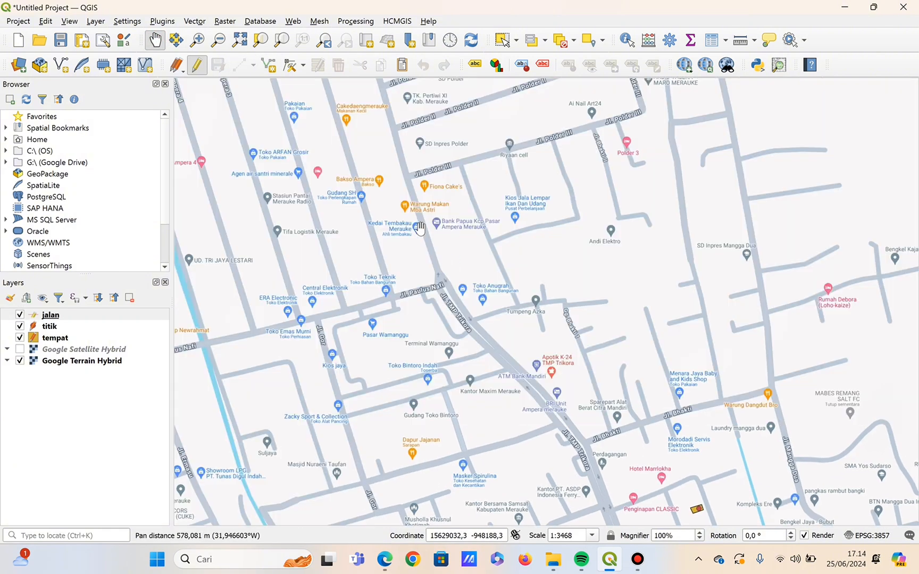
left_click_drag(393, 204, 503, 465)
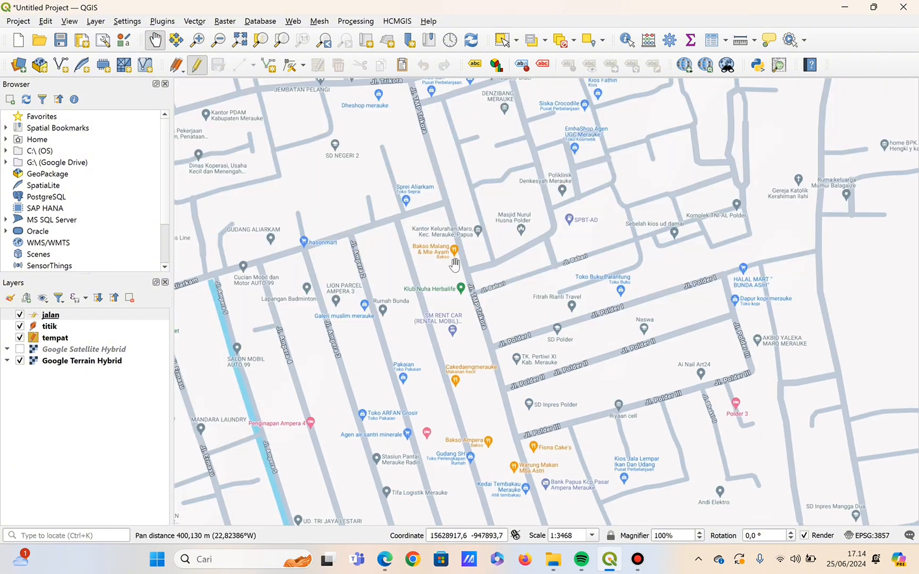
left_click_drag(429, 98, 474, 271)
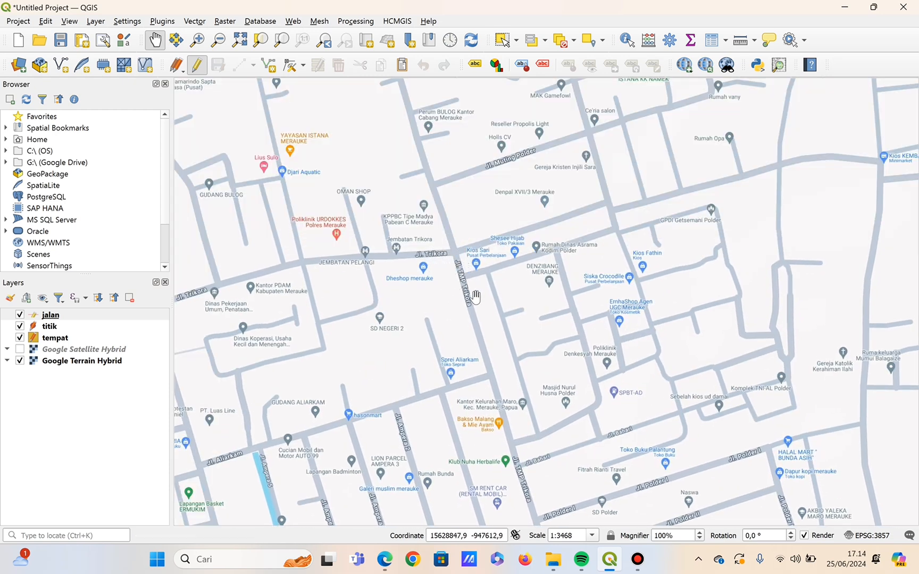
left_click_drag(430, 112, 507, 317)
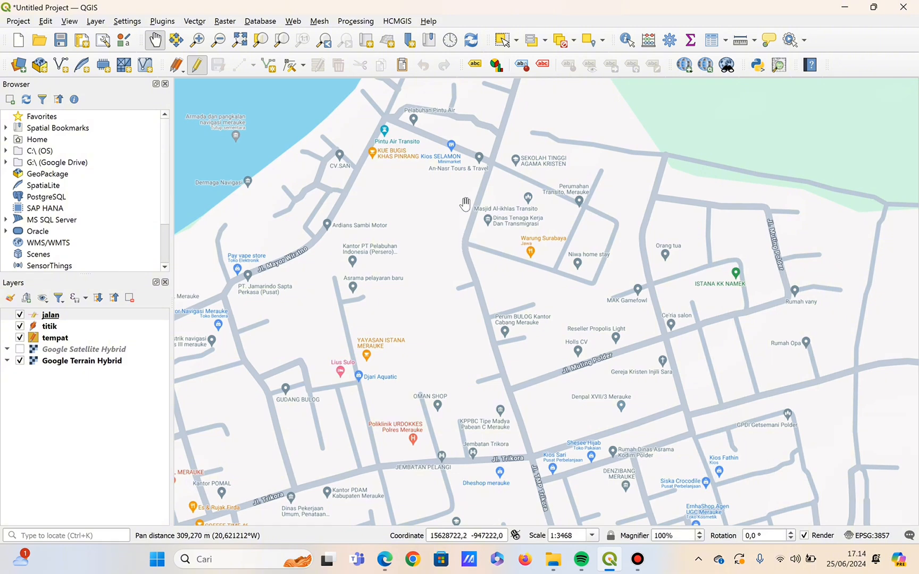
left_click_drag(526, 145, 522, 358)
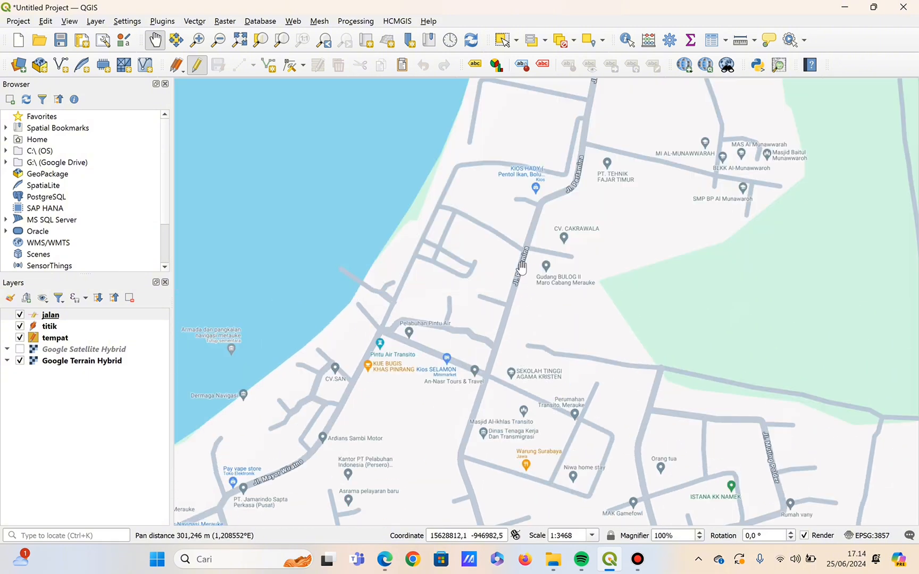
left_click_drag(518, 441, 377, 54)
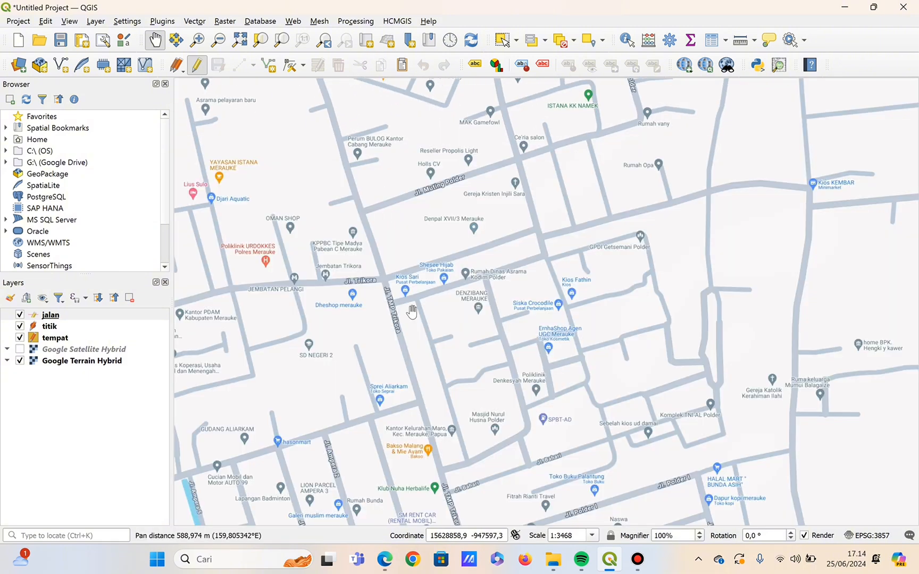
left_click_drag(414, 312, 421, 240)
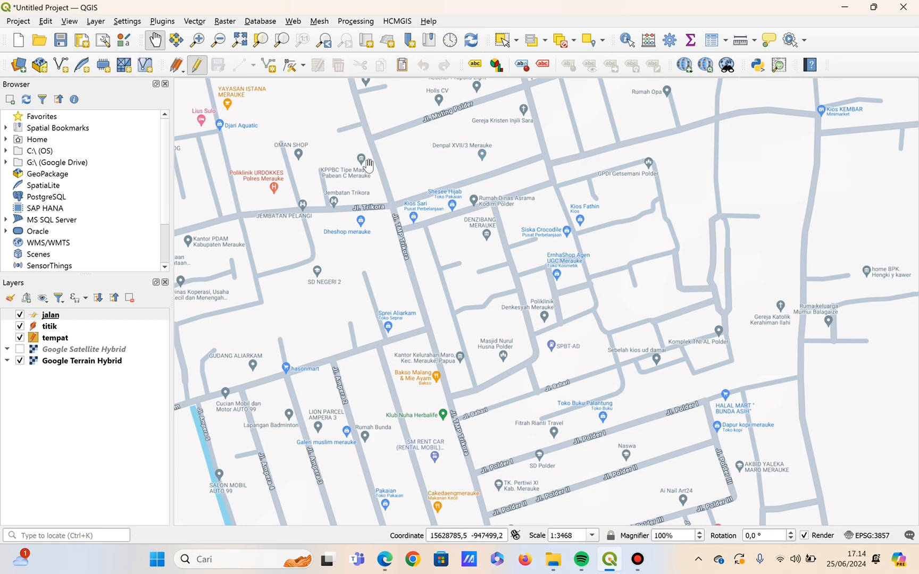
Start a jalan line at the Jl. Trikora junction and trace Jl. TMP Trikora south to Jl. Polder III.
left_click(239, 64)
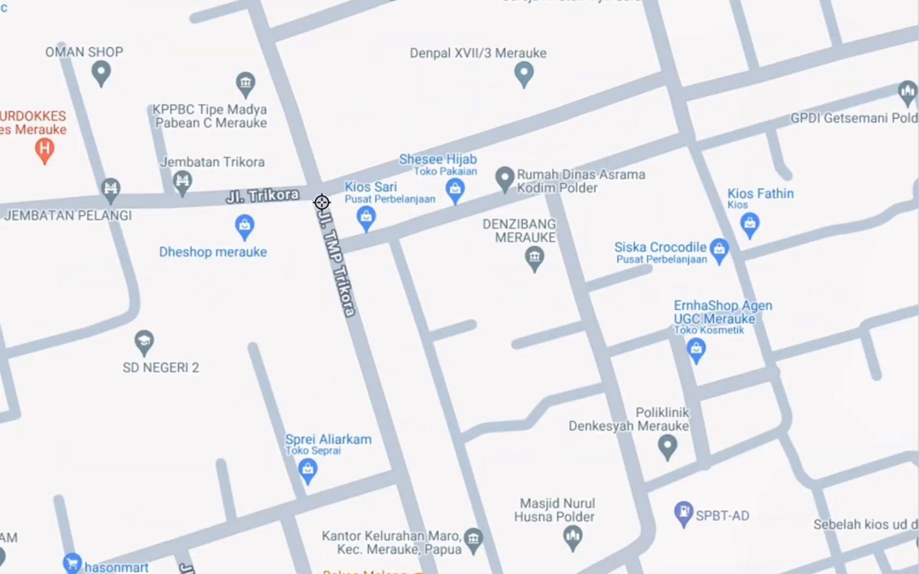
left_click(322, 202)
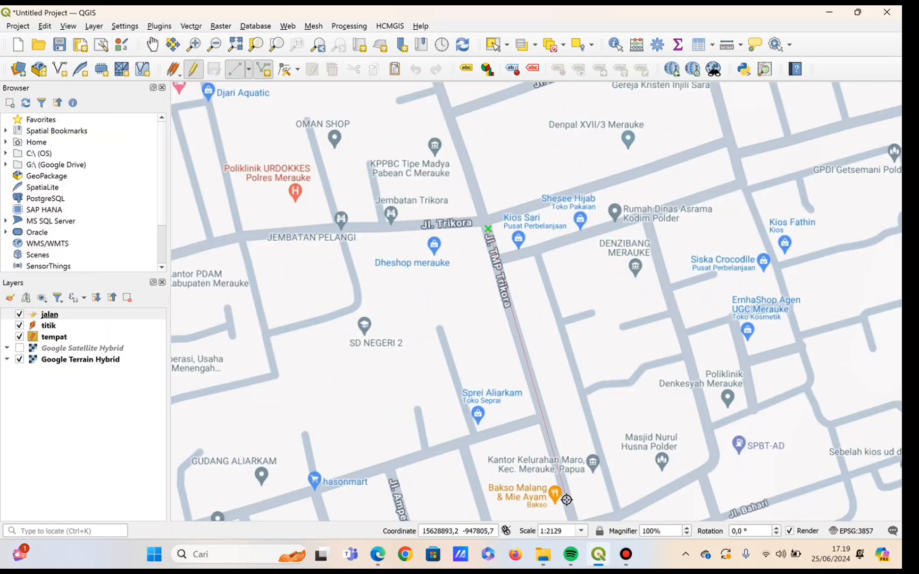
left_click(568, 501)
left_click(153, 44)
left_click_drag(704, 461, 490, 139)
left_click(263, 69)
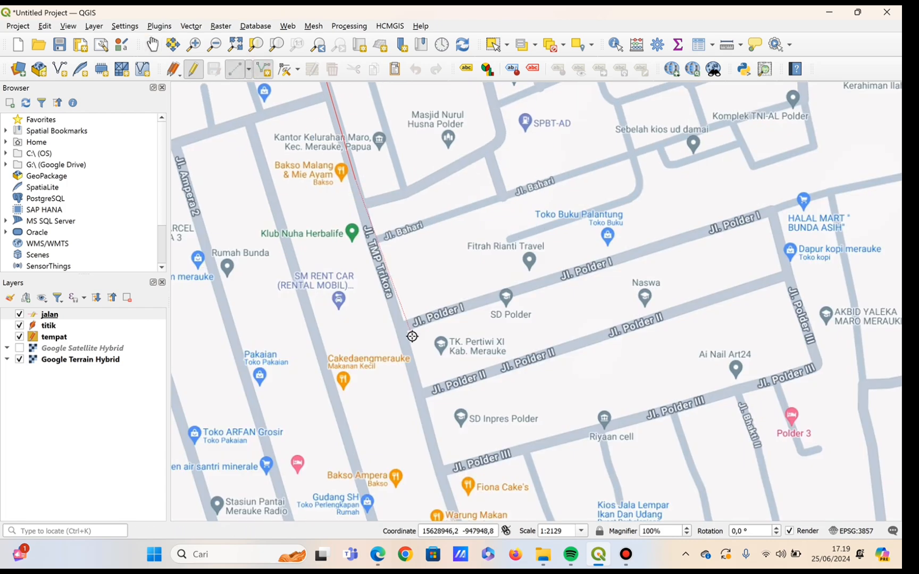
left_click(401, 322)
left_click(442, 469)
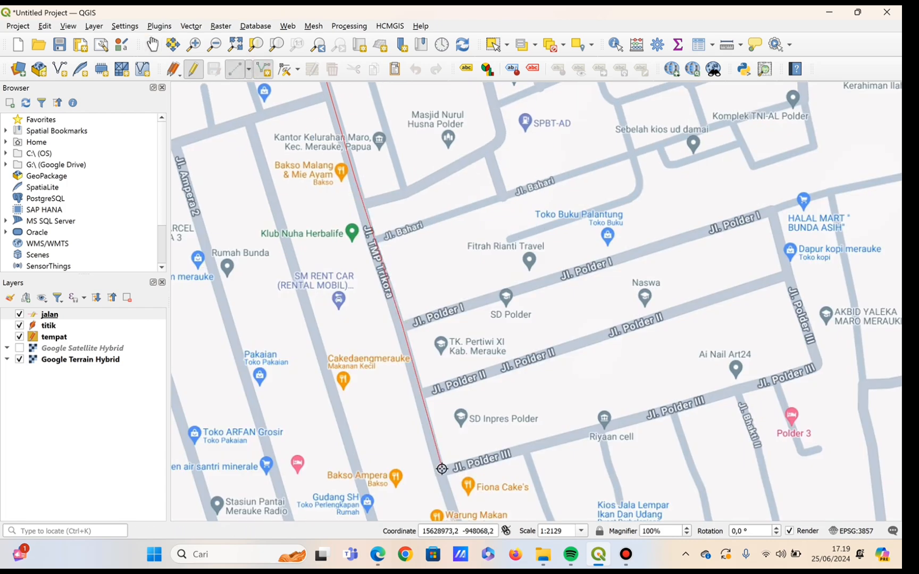
Continue the line along Jl. TMP Trikora from Jl. Polder III past Jl. Paulus Nafi to near ATM Bank Mandiri.
left_click(153, 45)
left_click_drag(452, 458, 375, 181)
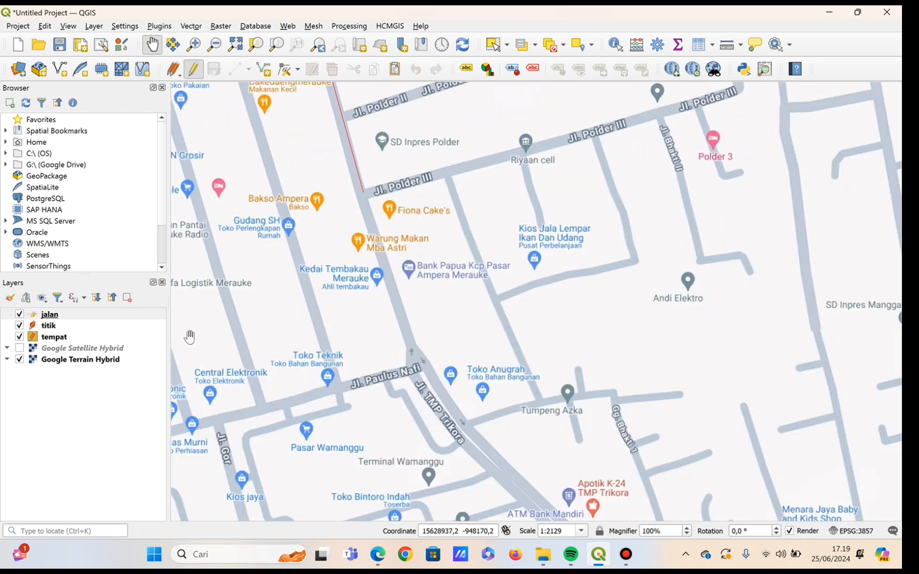
left_click(235, 69)
left_click(413, 342)
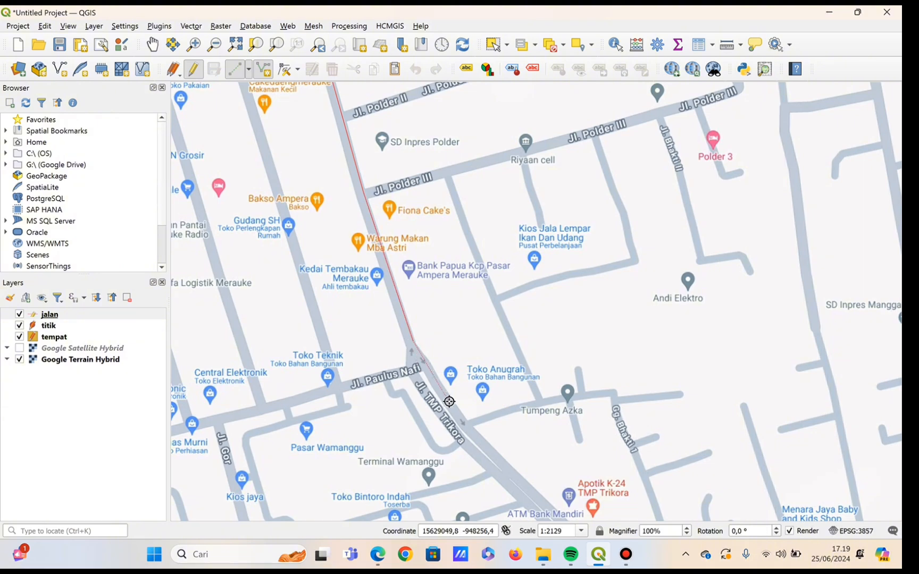
left_click(451, 404)
left_click(527, 487)
left_click(559, 519)
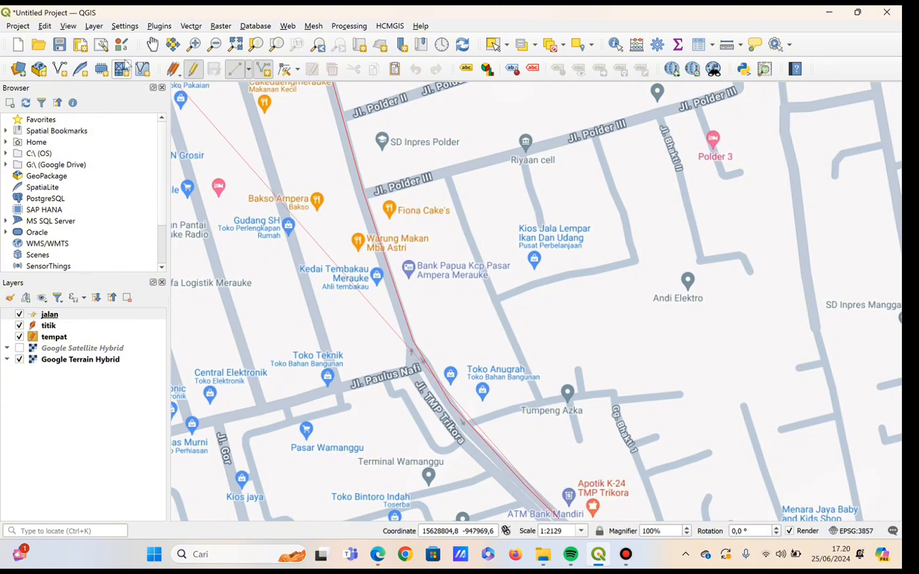
Extend the line through the bend at Jl. Bhakti and down Jl. TMP Trikora to beside Kantor Imigrasi.
left_click(153, 44)
left_click_drag(692, 511, 498, 161)
left_click(236, 69)
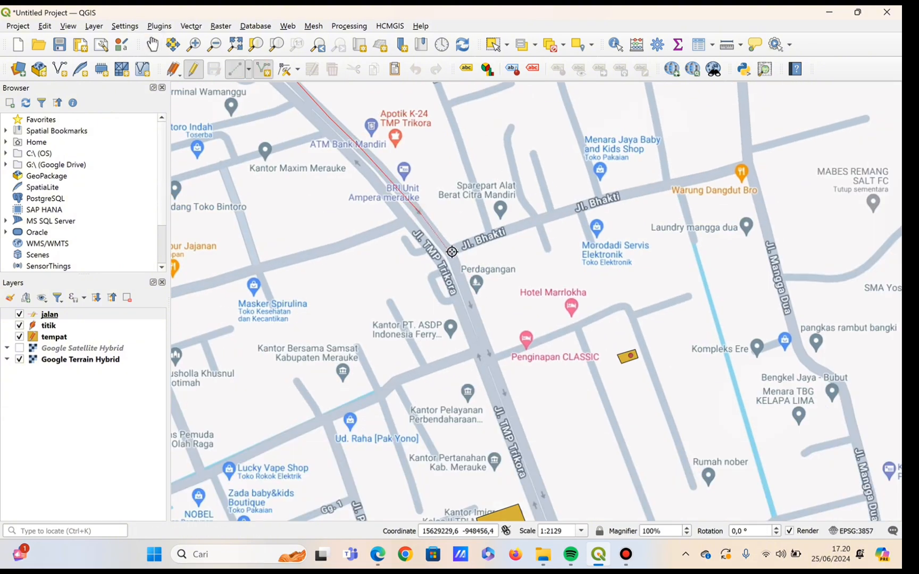
left_click(453, 251)
left_click(547, 508)
Extend the line along the eastern carriageway of Jl. TMP Trikora from Kantor Imigrasi to southeast of Masjid Raya Al-Aqsha.
left_click(153, 45)
left_click_drag(601, 430, 523, 187)
left_click_drag(560, 385, 496, 210)
left_click(236, 69)
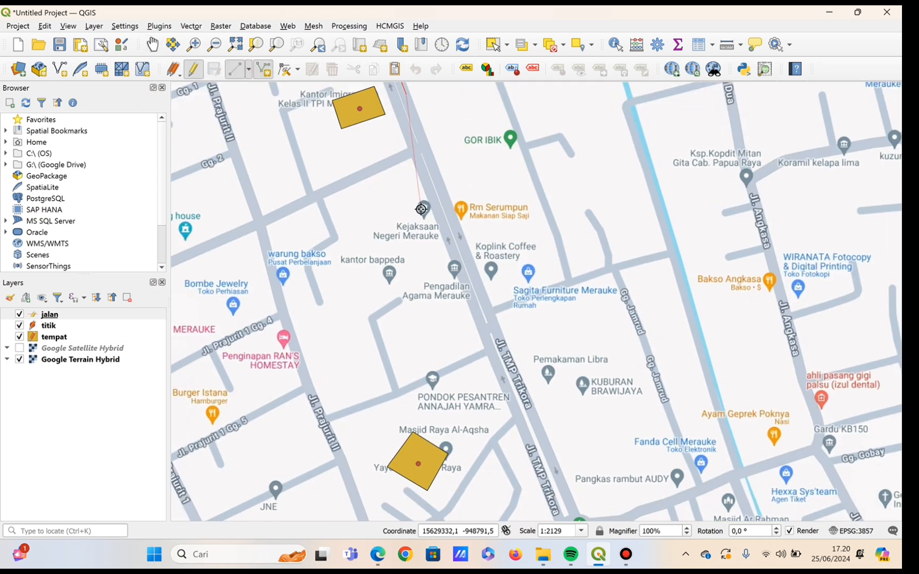
left_click(529, 411)
left_click(569, 518)
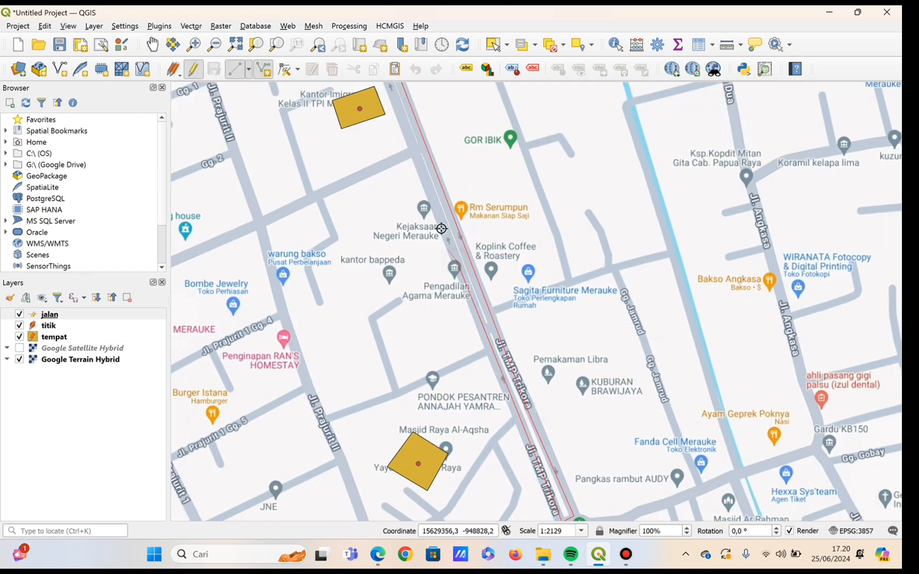
Trace the line back north along the western carriageway of Jl. TMP Trikora, past Kantor Imigrasi and Jl. Bhakti towards Terminal Wamanggu.
left_click(414, 145)
left_click(154, 45)
left_click_drag(415, 146, 543, 432)
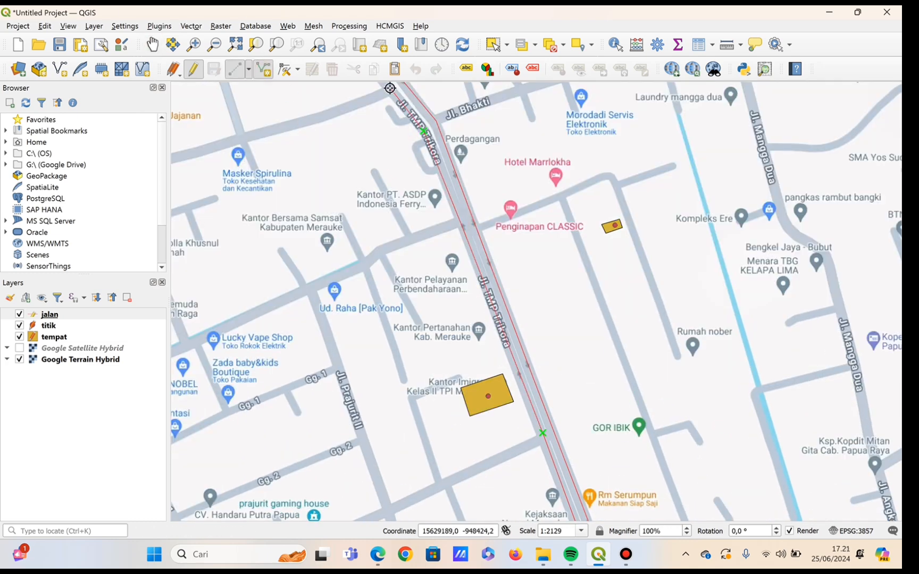
left_click_drag(326, 89, 427, 338)
left_click(235, 69)
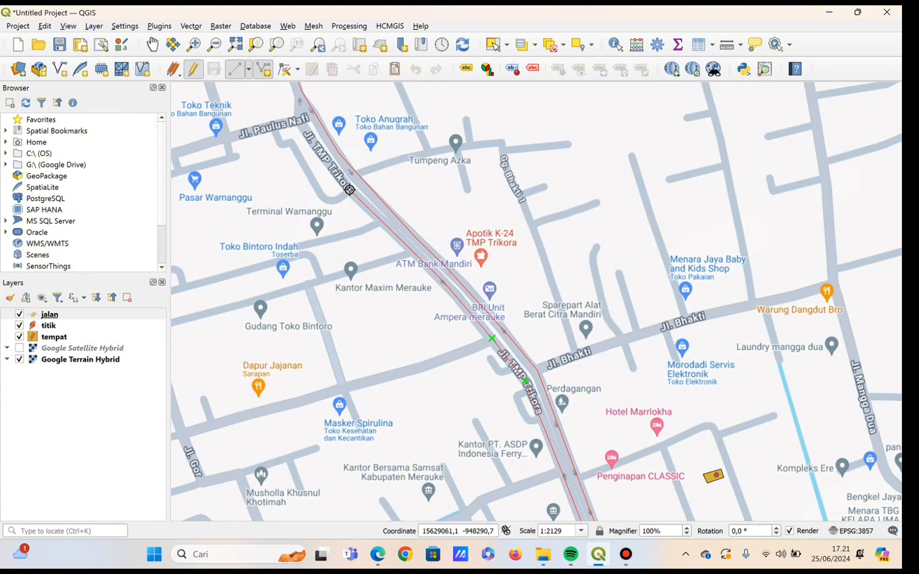
Continue the returning line north from Terminal Wamanggu past Jl. Paulus Nafi to the Jl. Bahari junction.
left_click(153, 45)
left_click_drag(303, 114, 455, 502)
left_click(236, 69)
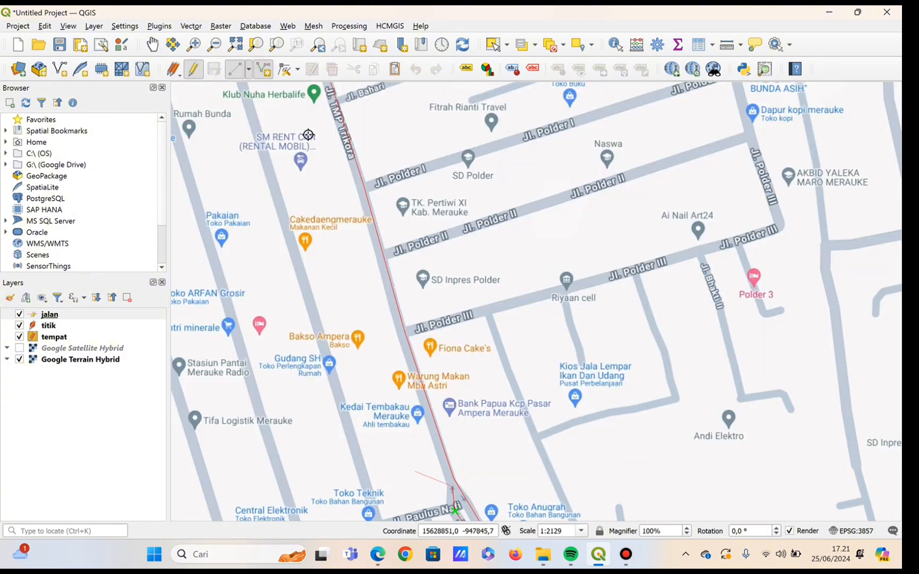
left_click(327, 89)
Bring the returning line from Jl. Bahari up Jl. TMP Trikora to its starting point at the Jl. Trikora junction.
left_click(153, 45)
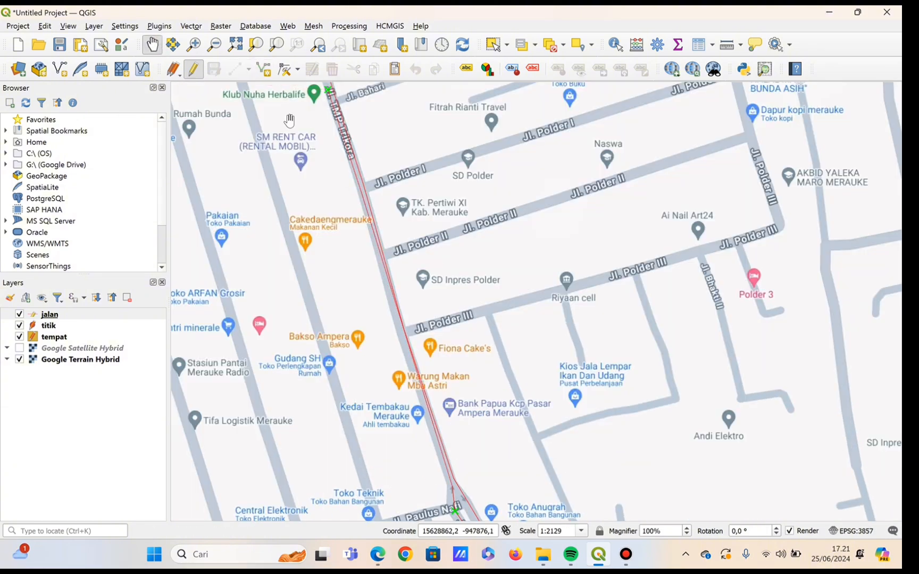
left_click_drag(289, 121, 368, 371)
left_click(235, 70)
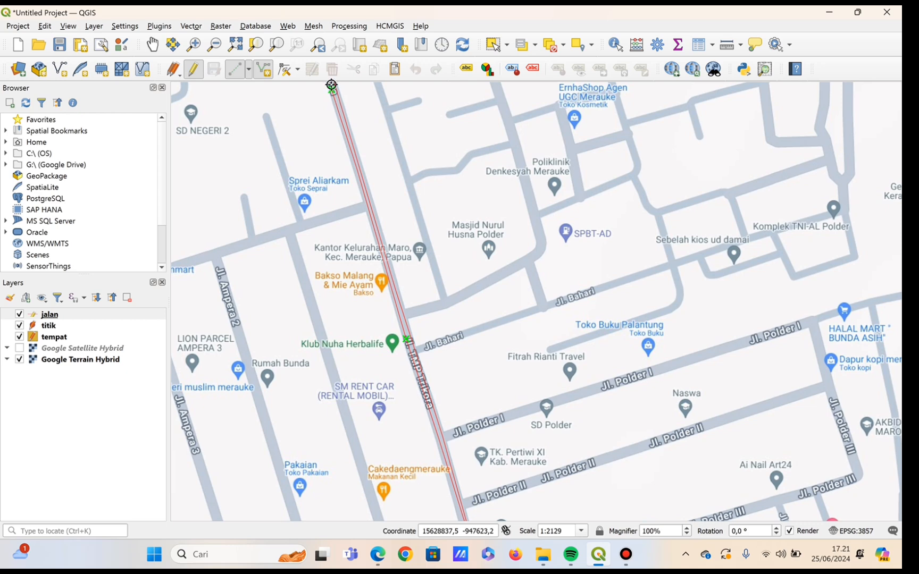
left_click(152, 45)
left_click_drag(300, 91, 375, 333)
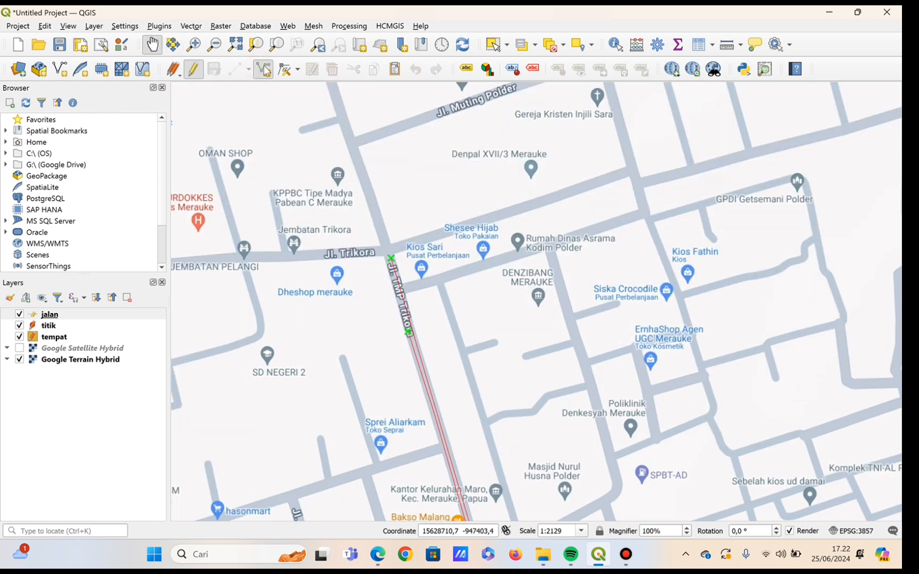
left_click(235, 69)
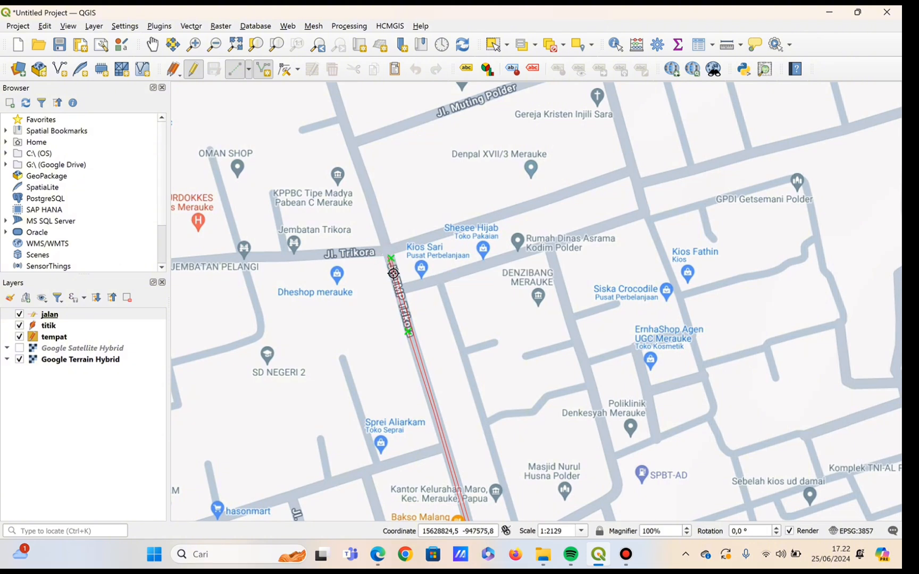
Finish the line and save its attributes with nama "jalan tmp trikora" and kondisi "baik".
right_click(395, 278)
left_click(450, 259)
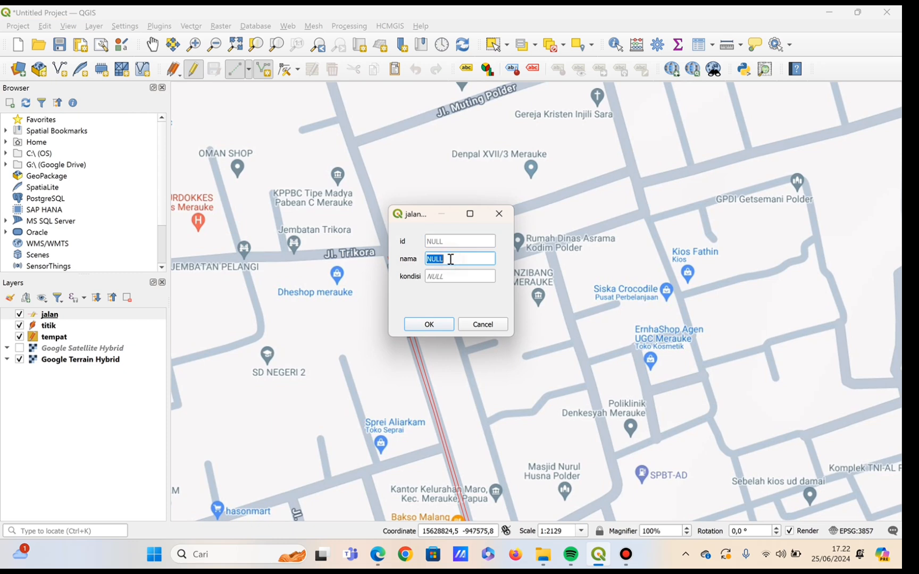
key("BackSpace")
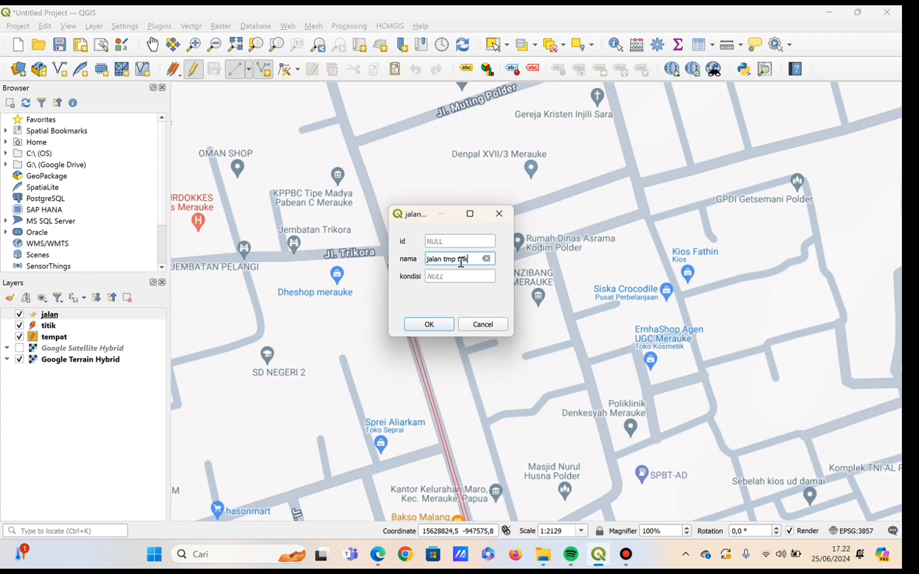
left_click(459, 275)
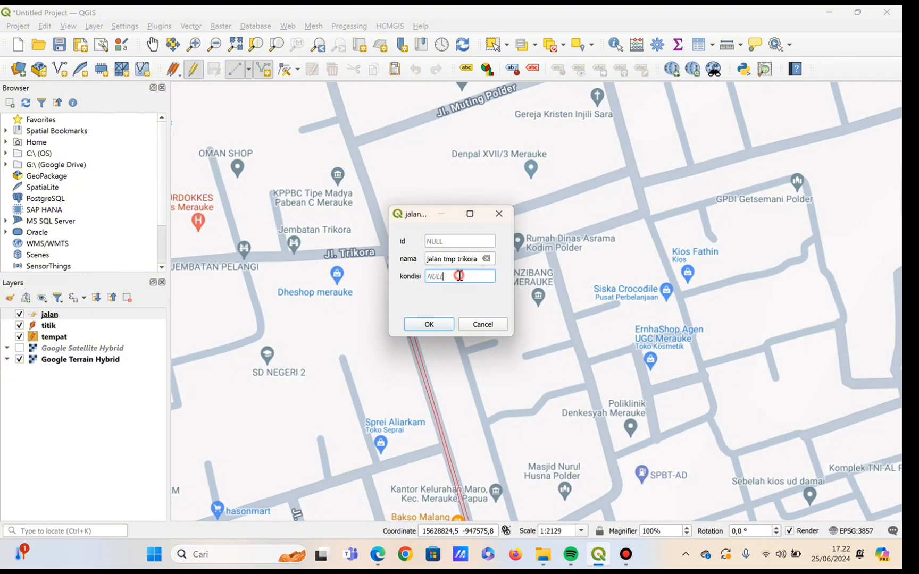
key("BackSpace")
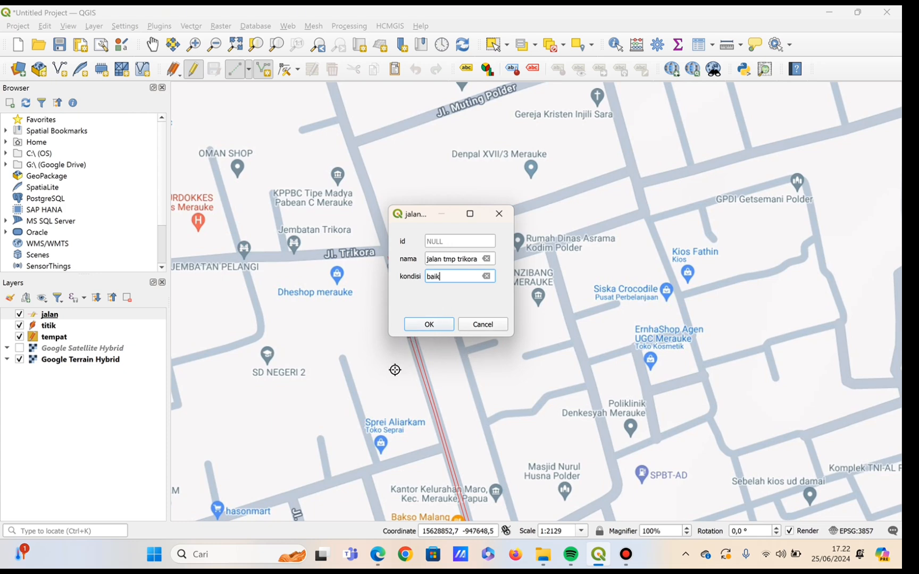
left_click(419, 328)
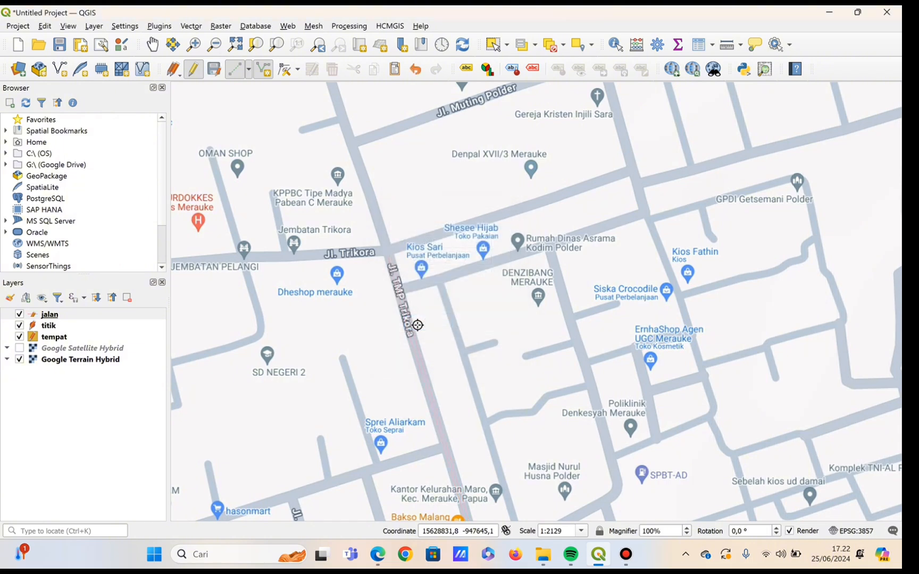
Set the line symbol width of the jalan layer to 9.26 in map units and apply the style.
left_click(153, 44)
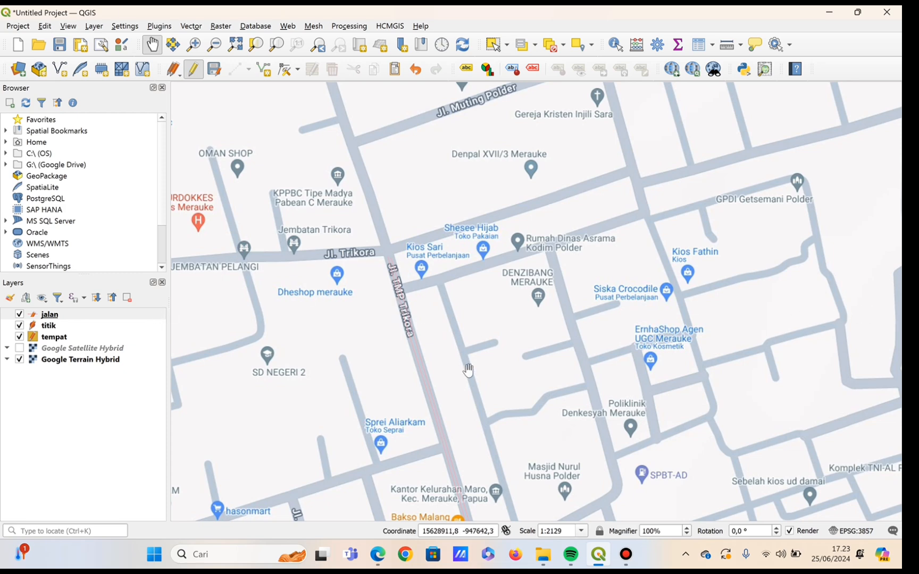
scroll(411, 363, "down", 1)
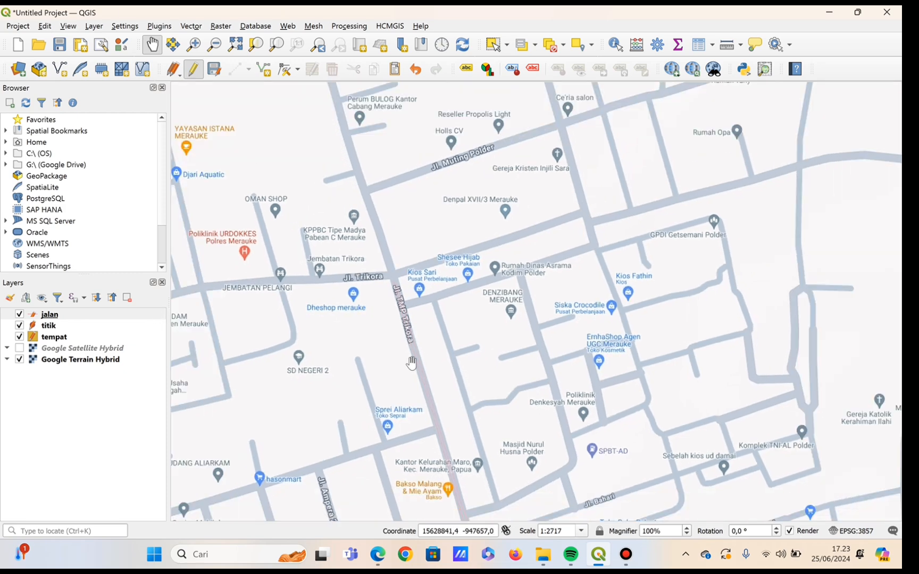
left_click_drag(449, 410, 458, 309)
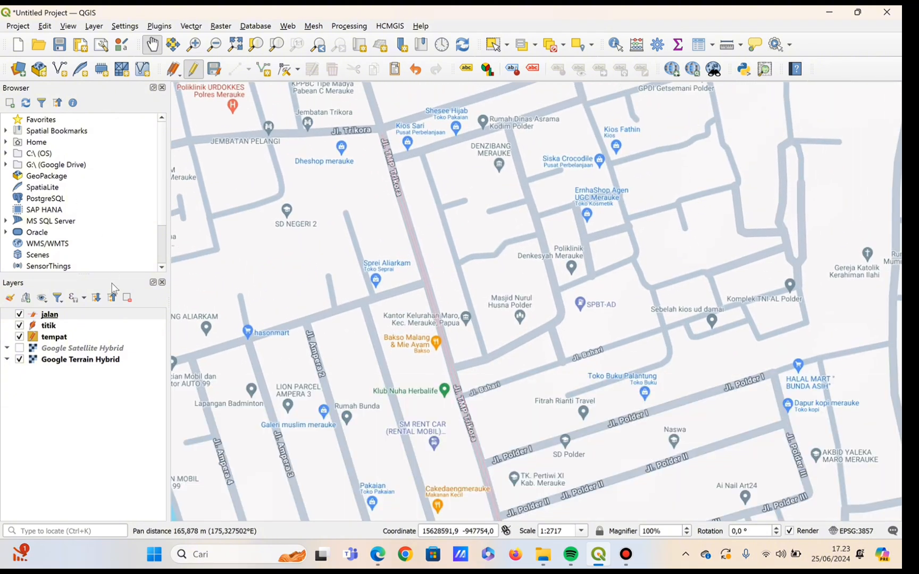
left_click(66, 317)
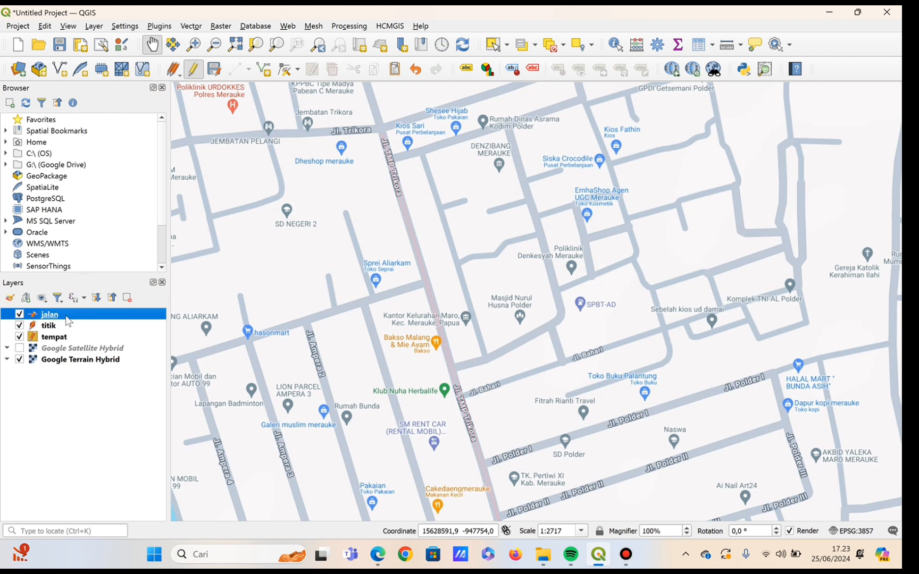
right_click(67, 318)
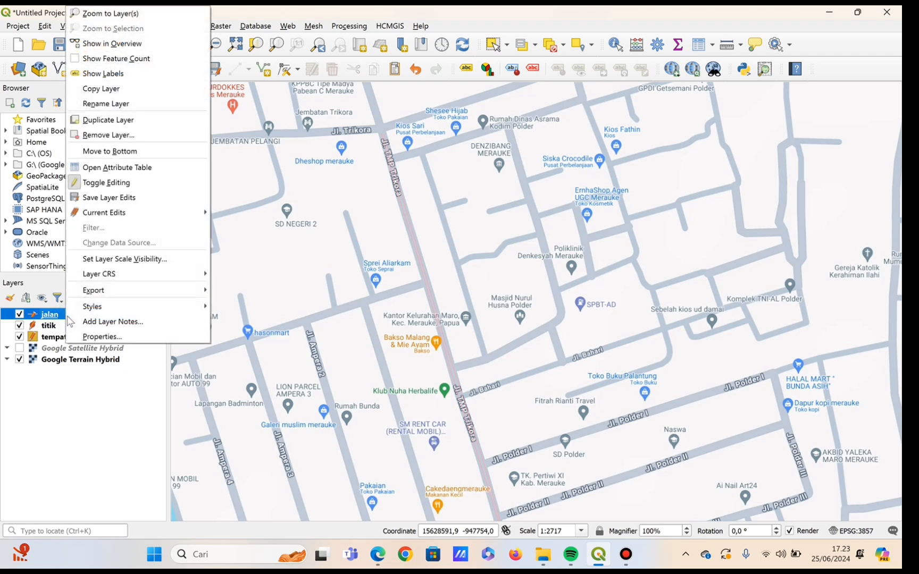
left_click(85, 336)
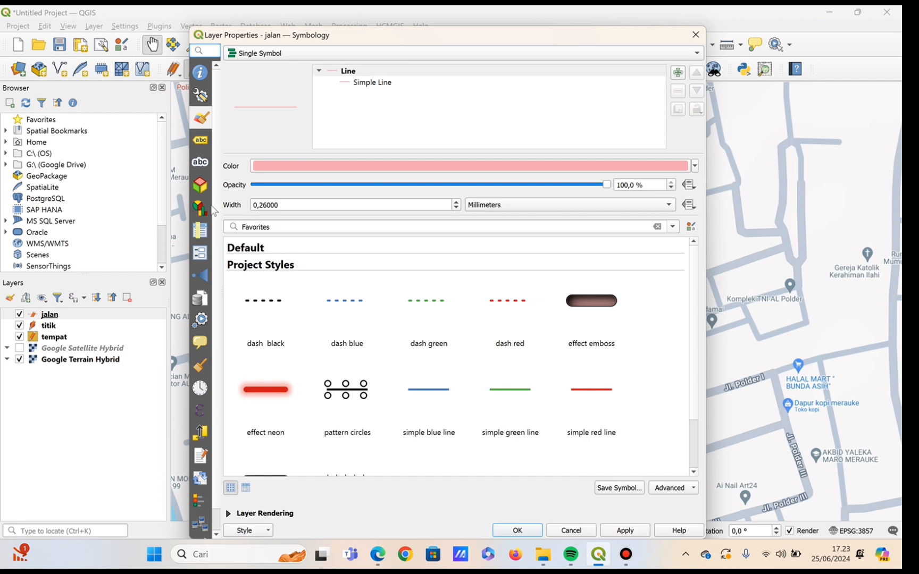
left_click(257, 205)
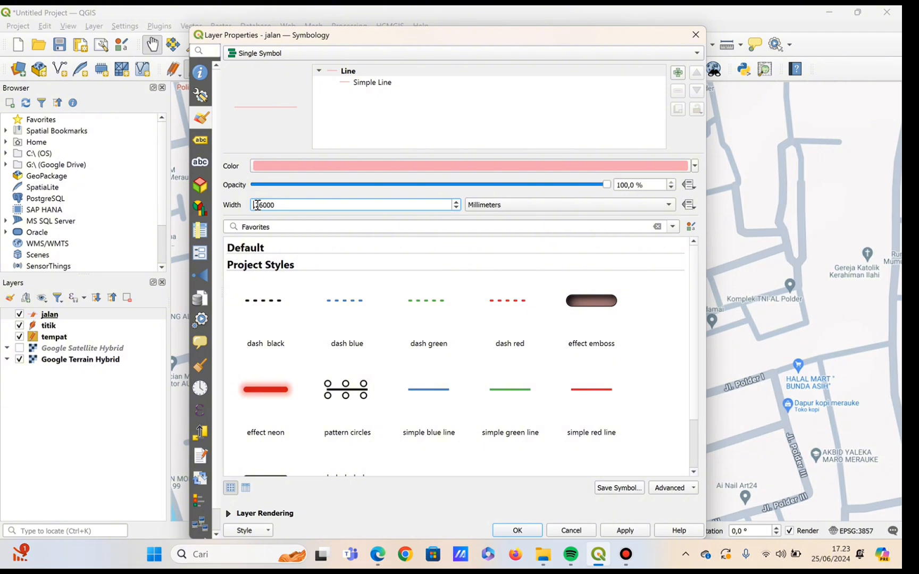
type("9")
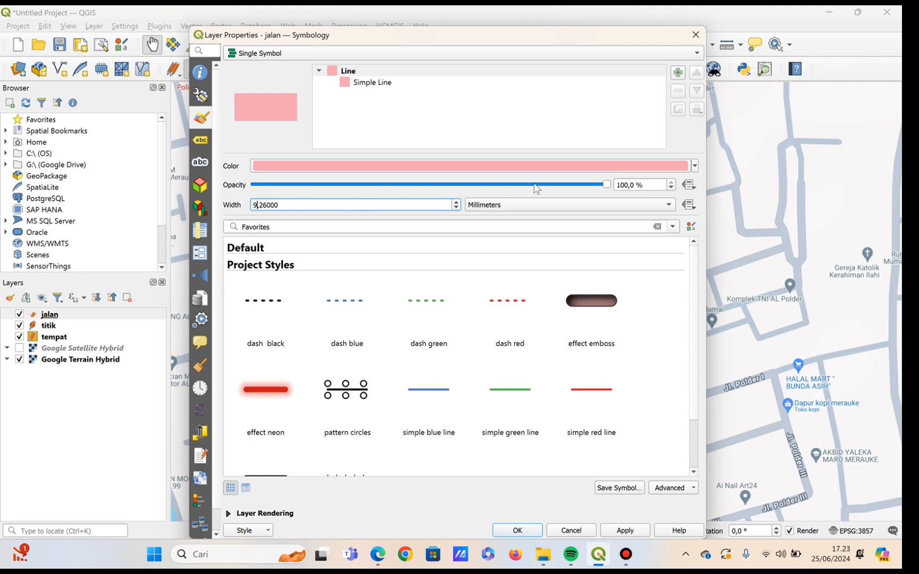
left_click(563, 205)
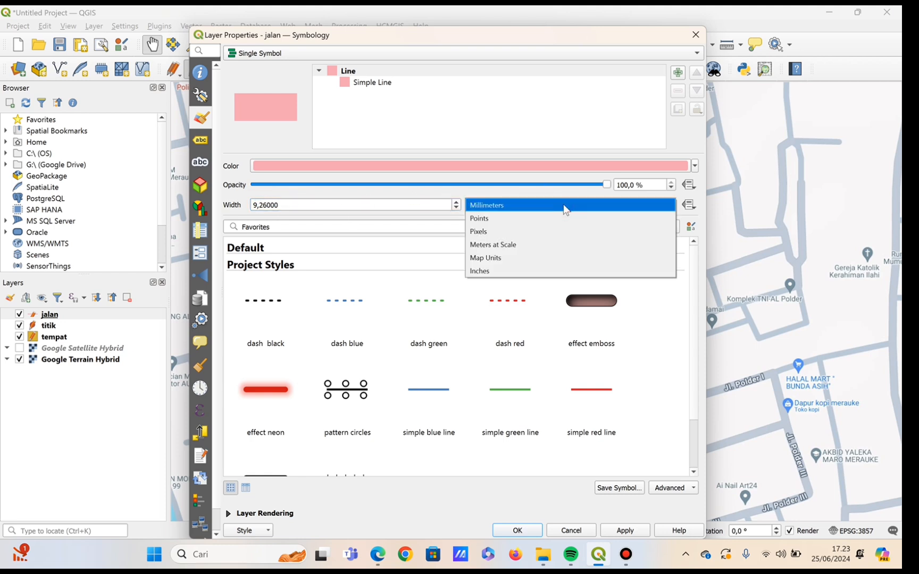
left_click(542, 260)
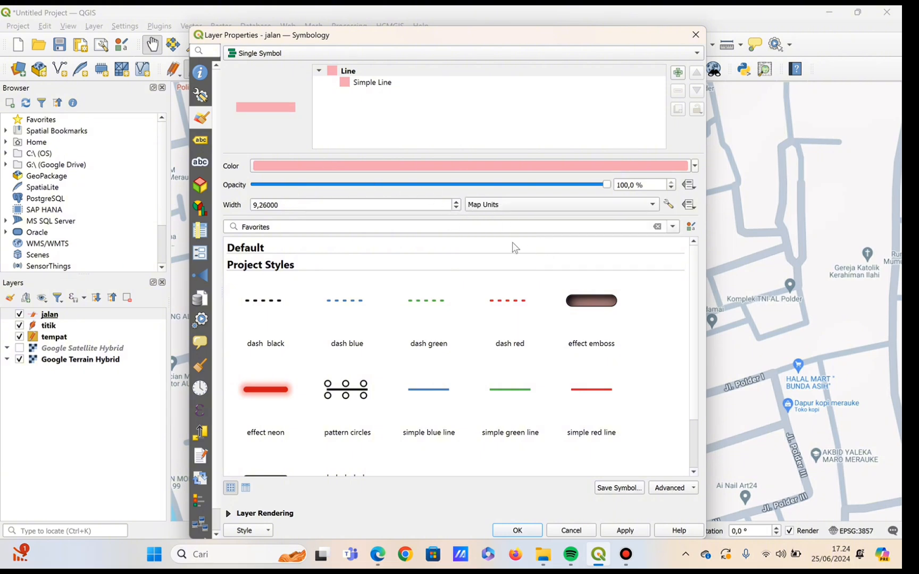
left_click(532, 206)
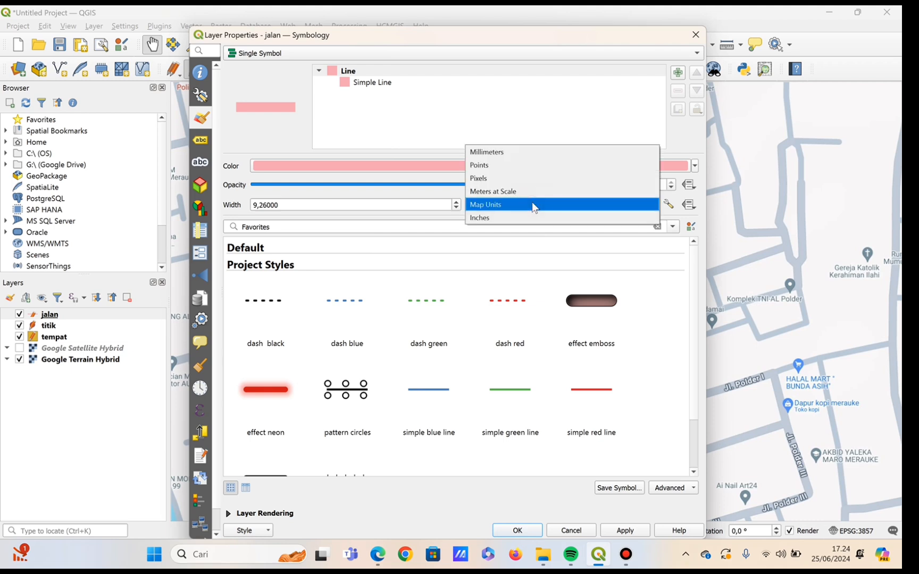
left_click(533, 205)
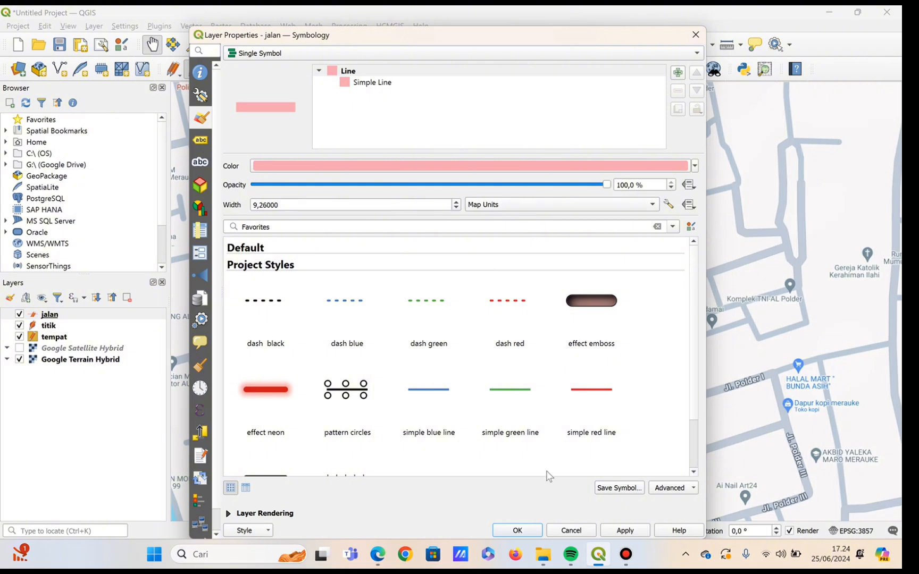
left_click(516, 531)
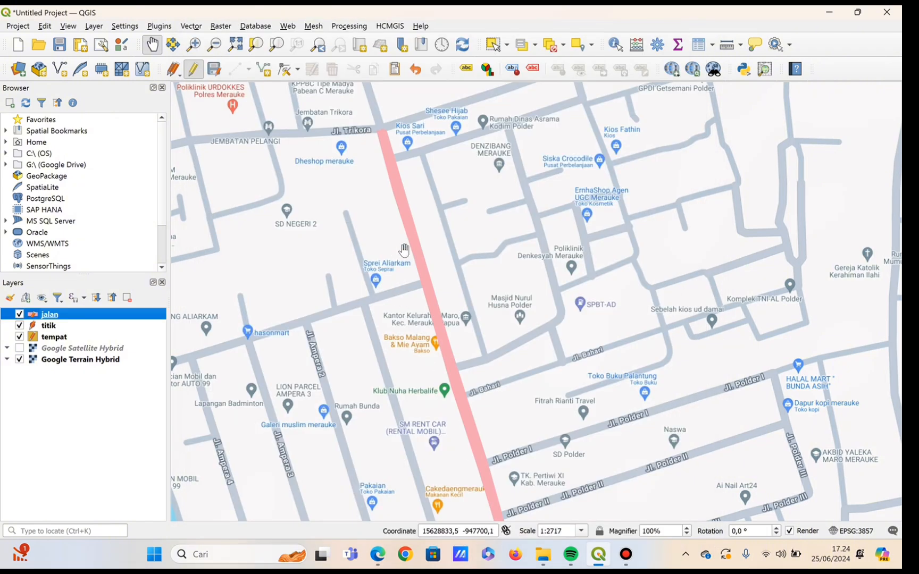
Inspect the restyled Jl. TMP Trikora line along its full length, from the Jl. Trikora junction to Tugu LIBRA.
scroll(437, 279, "up", 1)
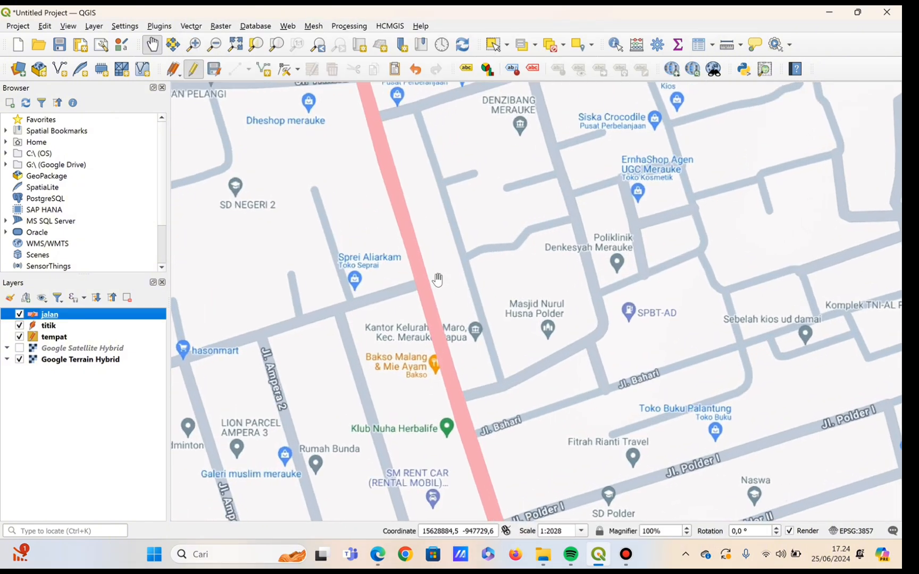
left_click_drag(520, 432, 372, 113)
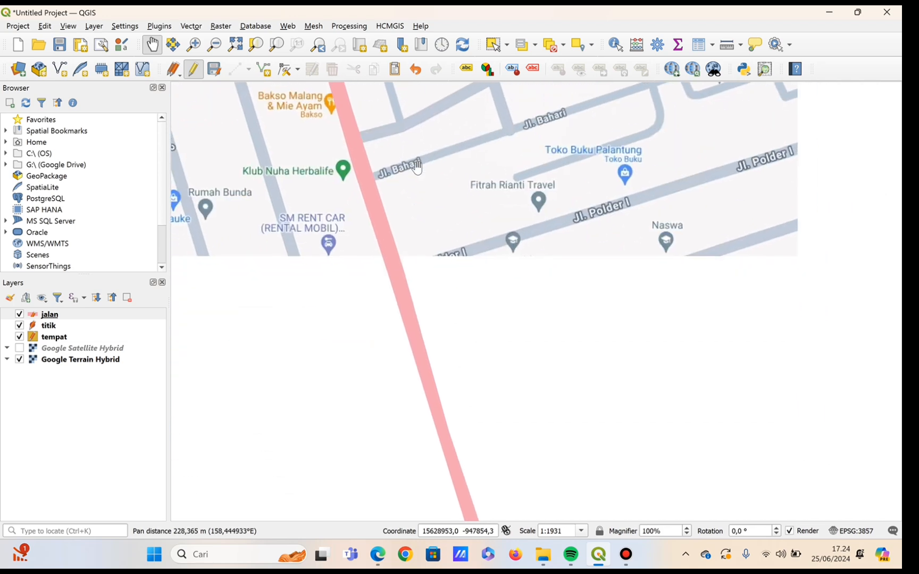
left_click_drag(512, 399, 386, 114)
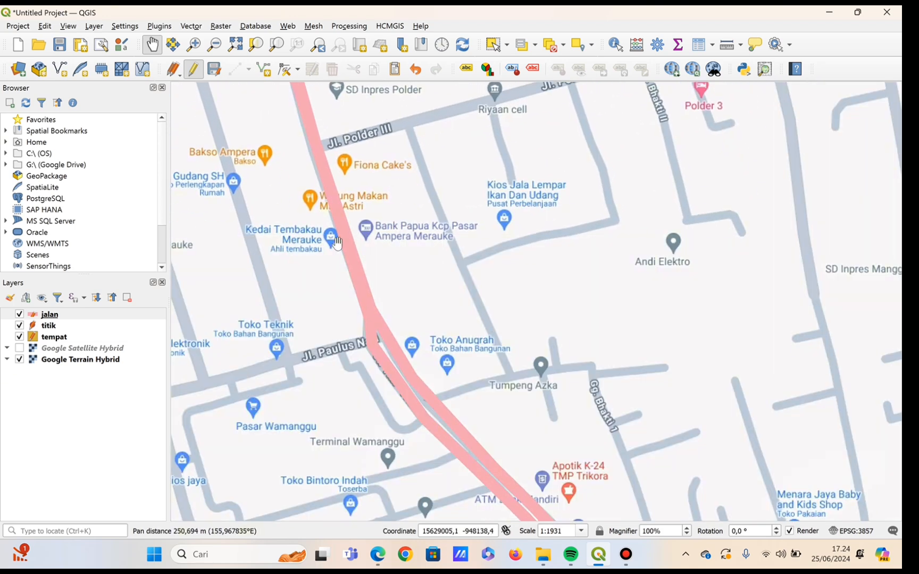
left_click_drag(467, 403, 318, 6)
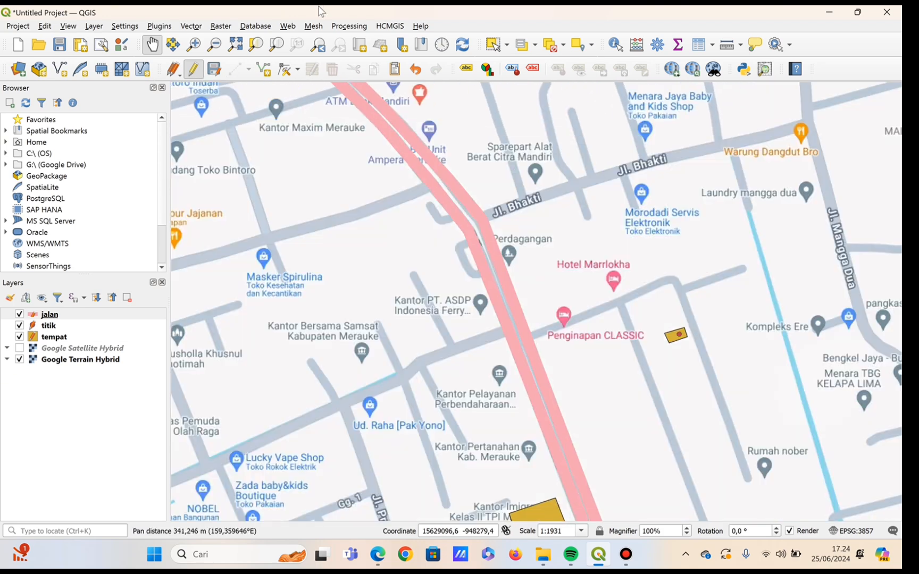
left_click_drag(524, 243, 447, 47)
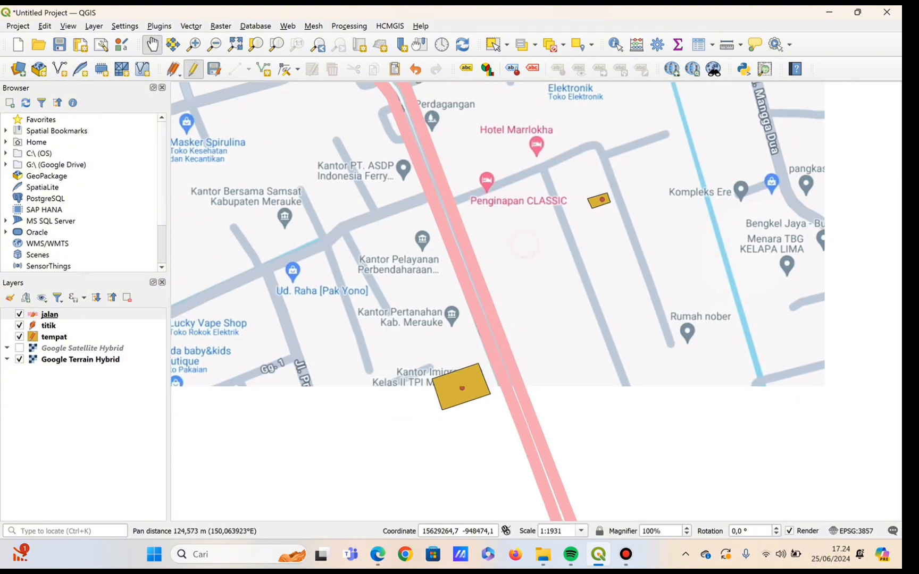
scroll(444, 111, "down", 1)
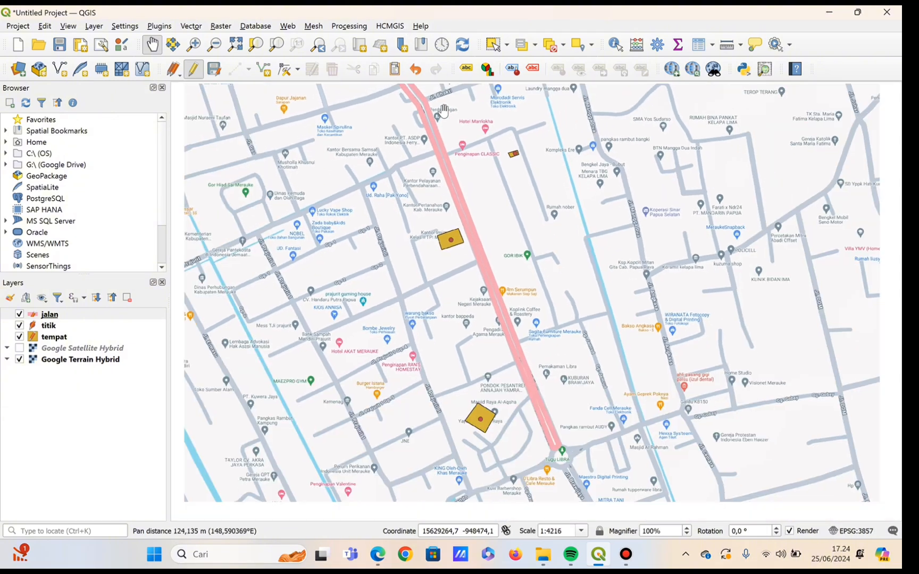
scroll(444, 110, "down", 1)
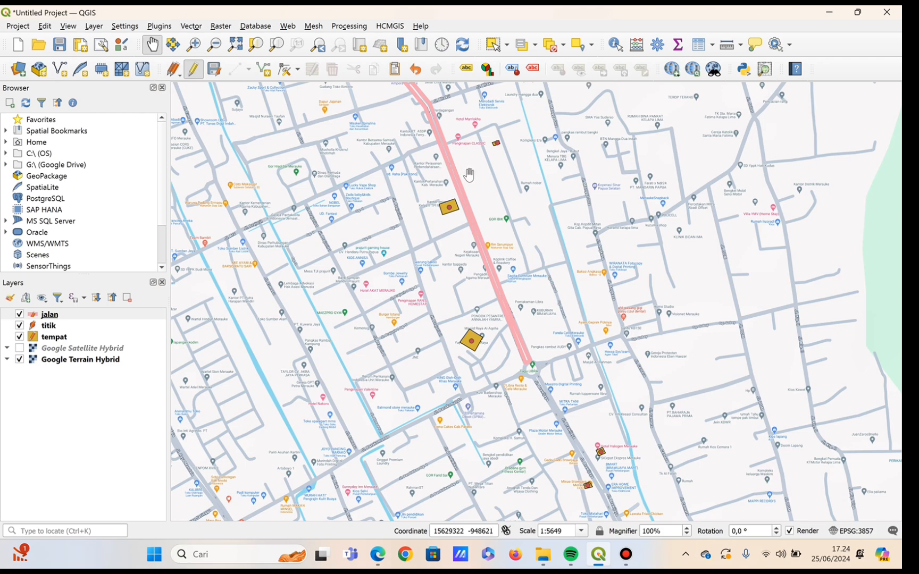
left_click_drag(509, 196, 496, 471)
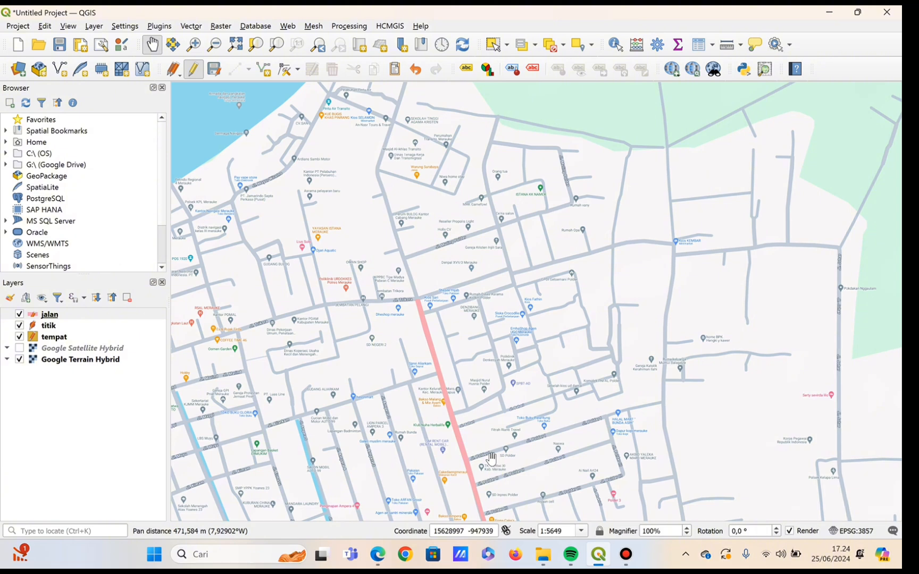
scroll(426, 321, "up", 1)
scroll(426, 321, "up", 8)
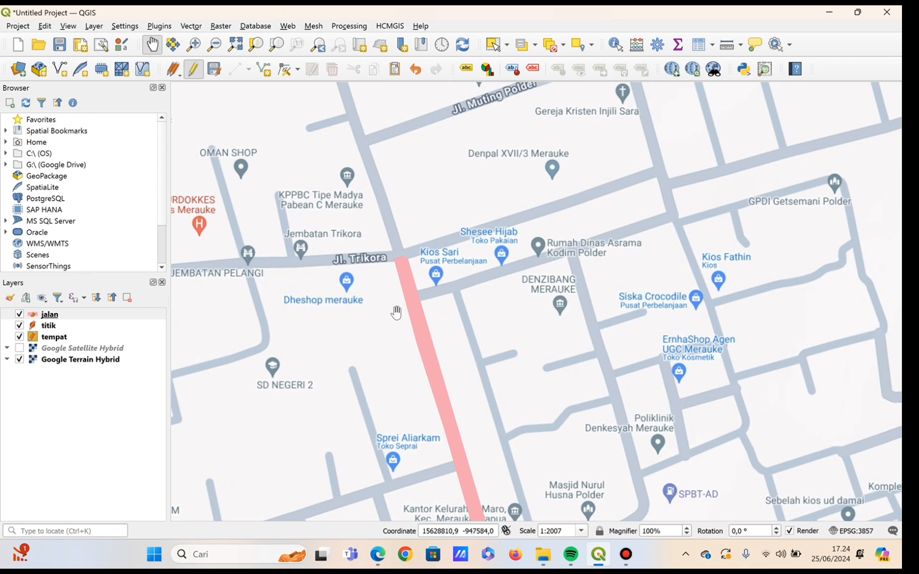
left_click_drag(398, 328, 274, 21)
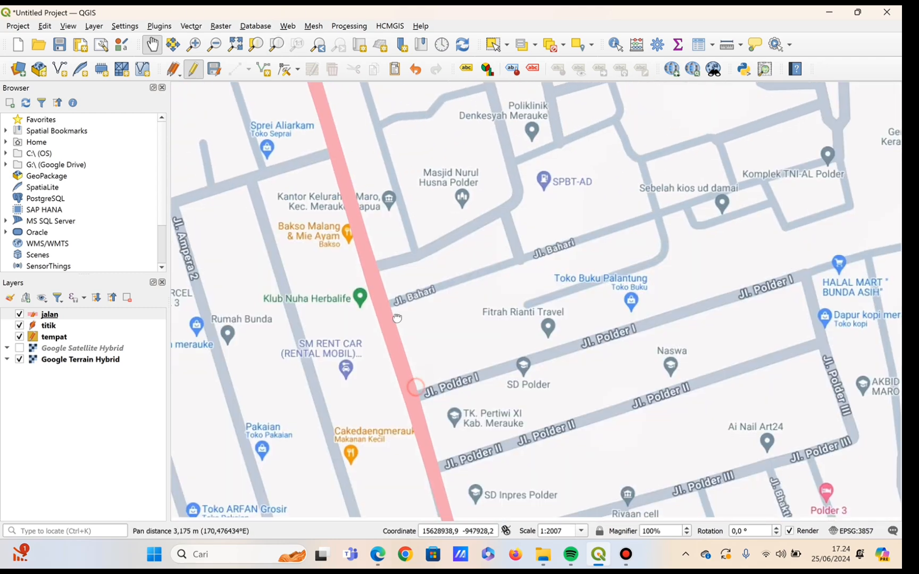
left_click_drag(449, 485, 289, 102)
scroll(455, 482, "down", 2)
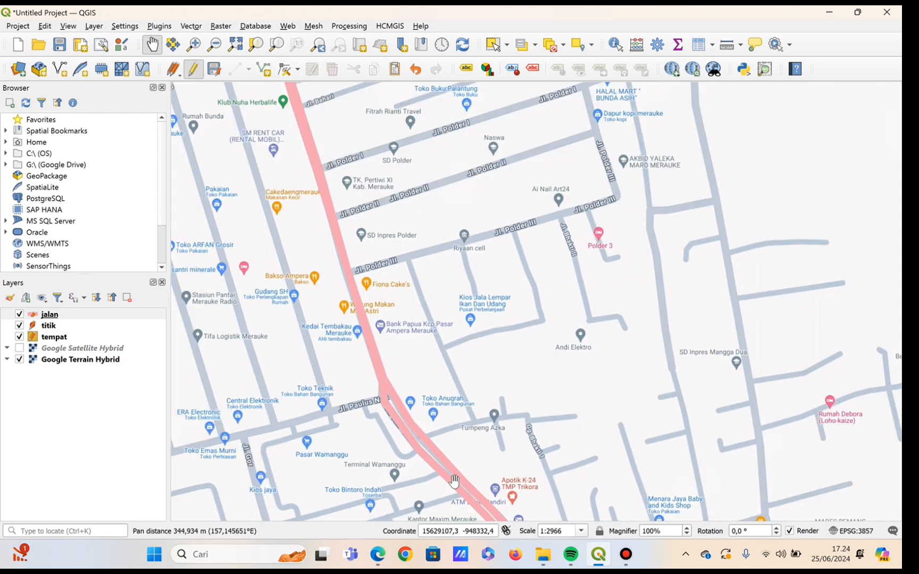
left_click_drag(535, 478, 406, 140)
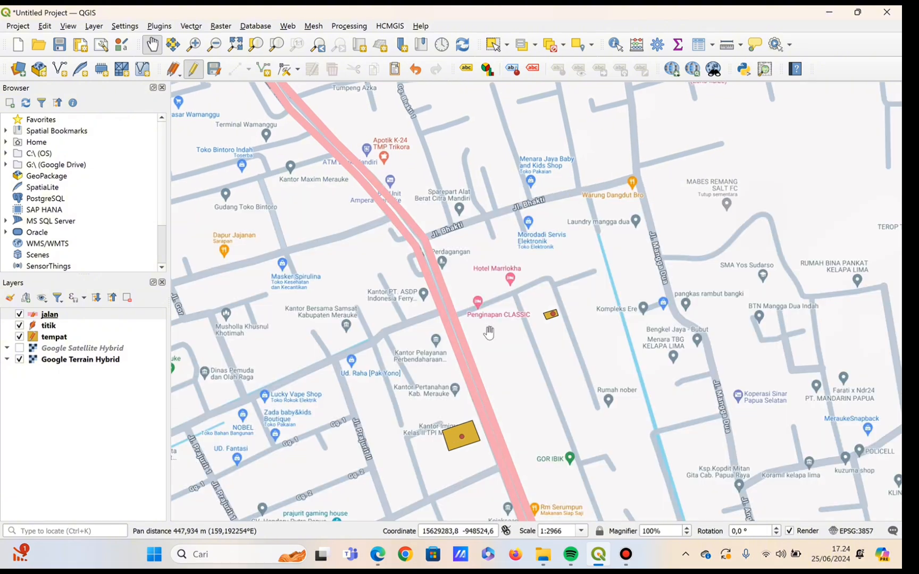
left_click_drag(501, 359, 367, 65)
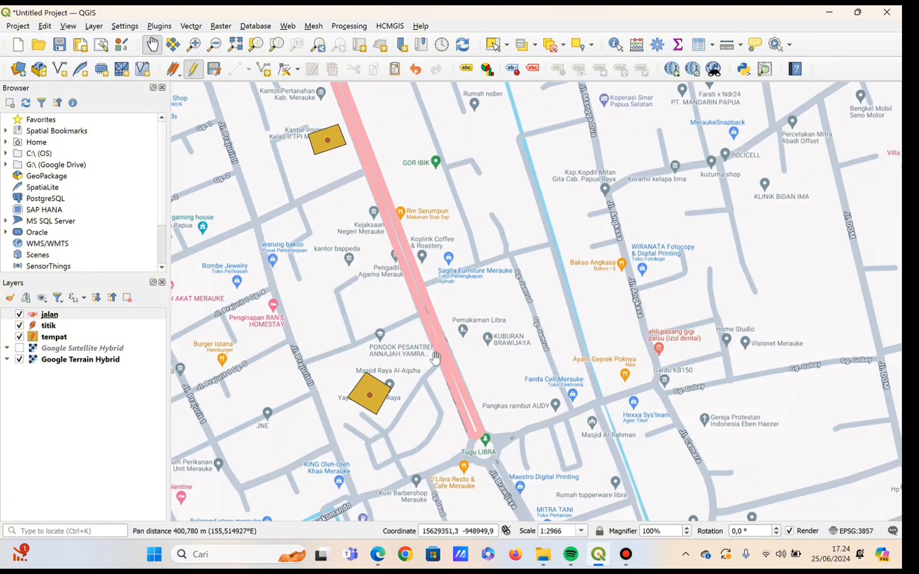
Examine the digitized places and undigitized roads along Jl. Brawijaya, Jl. Ahmad Yani and Jl. Raya Mandala towards the airport.
left_click_drag(504, 445, 442, 59)
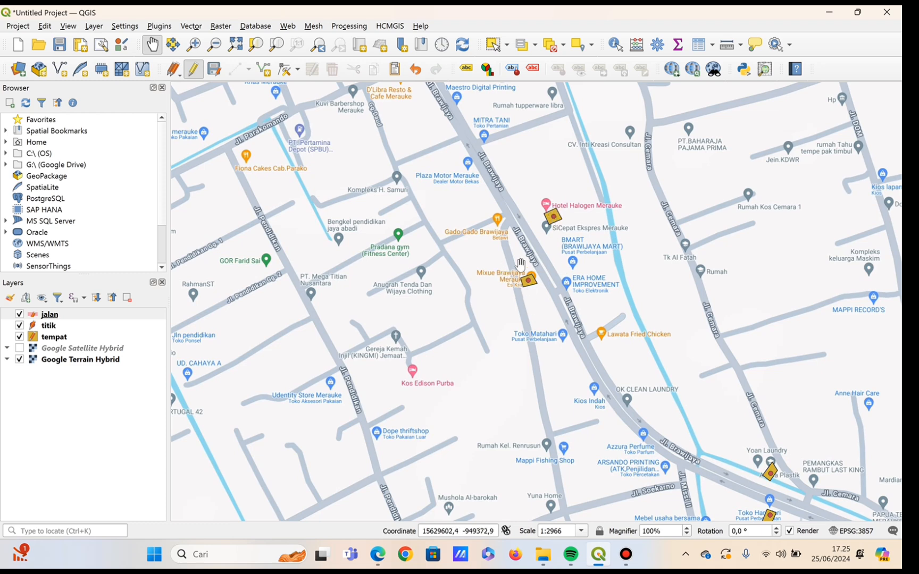
left_click_drag(644, 386, 498, 341)
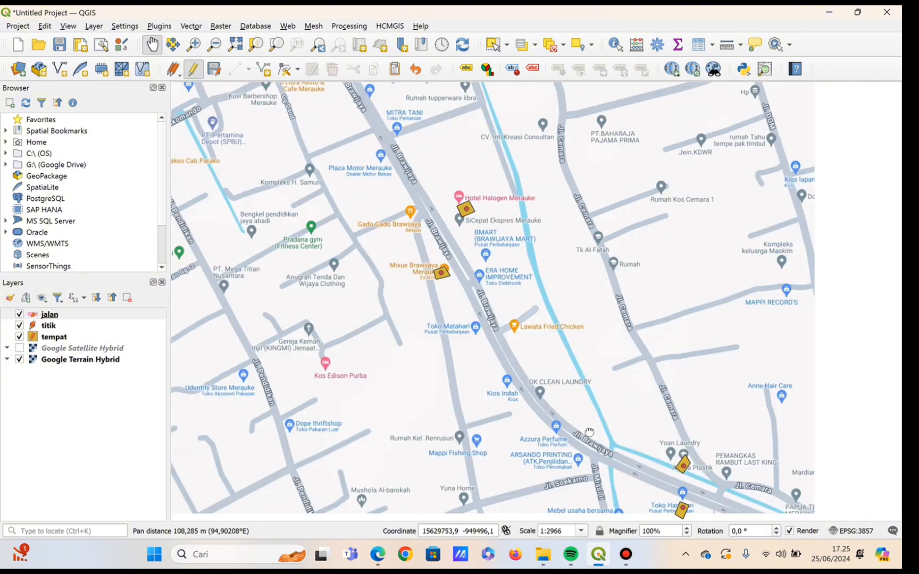
left_click_drag(558, 374, 328, 196)
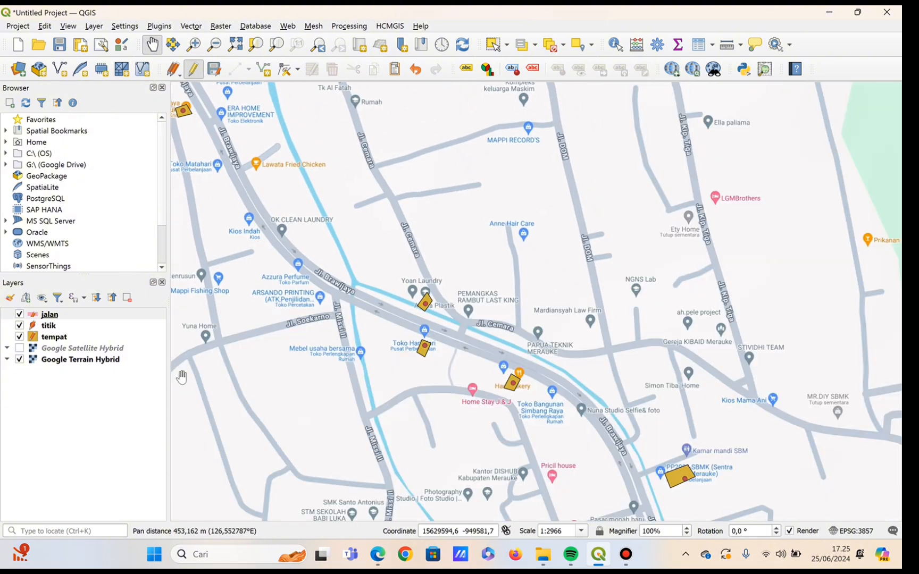
left_click_drag(557, 408, 301, 147)
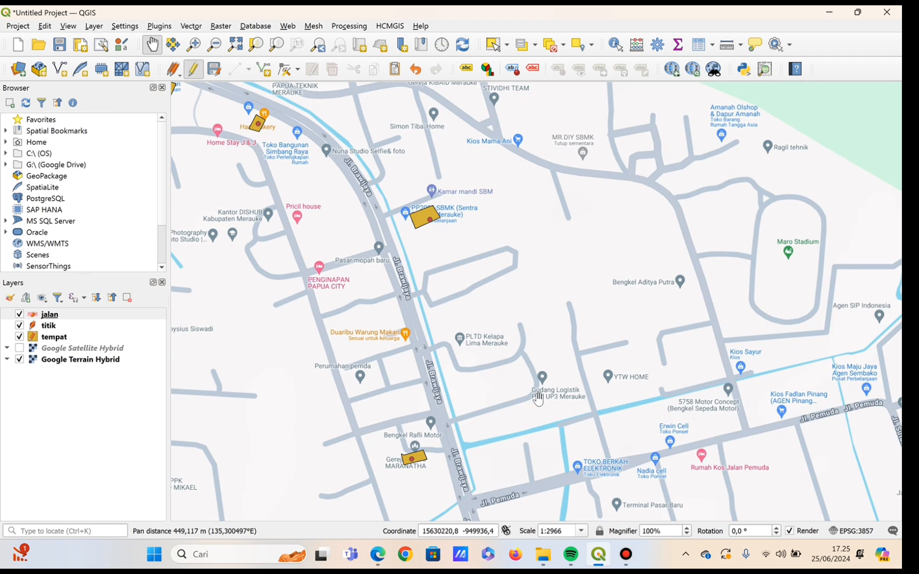
left_click_drag(541, 404, 598, 144)
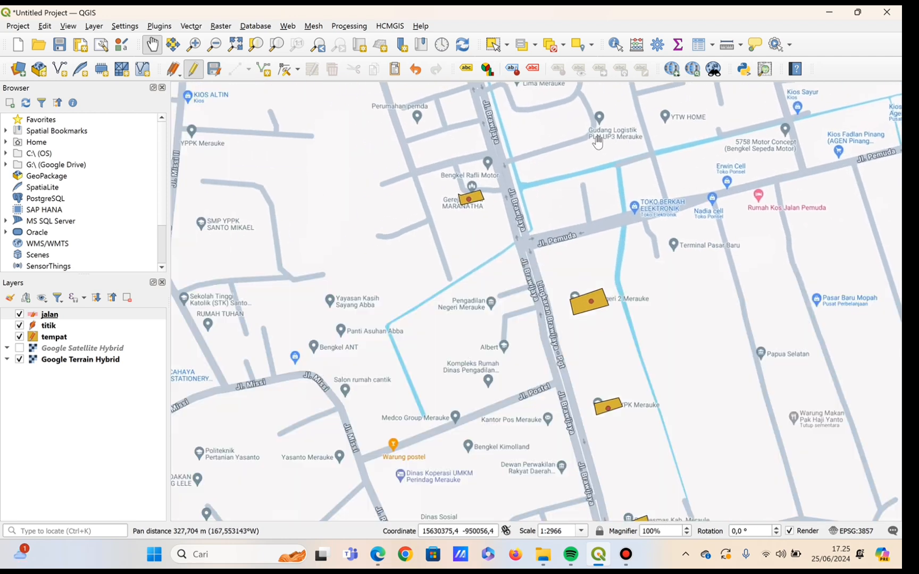
left_click_drag(577, 469, 413, 55)
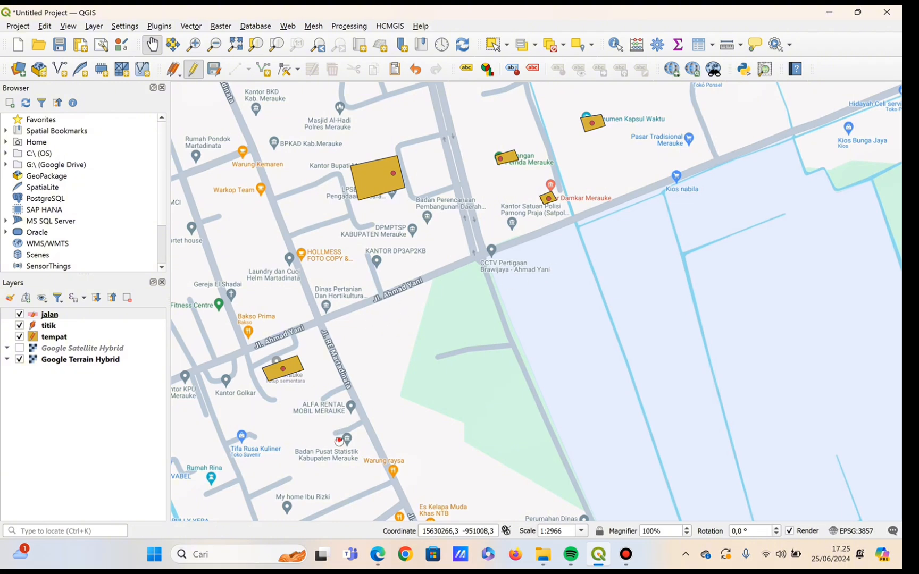
left_click_drag(402, 390, 563, 197)
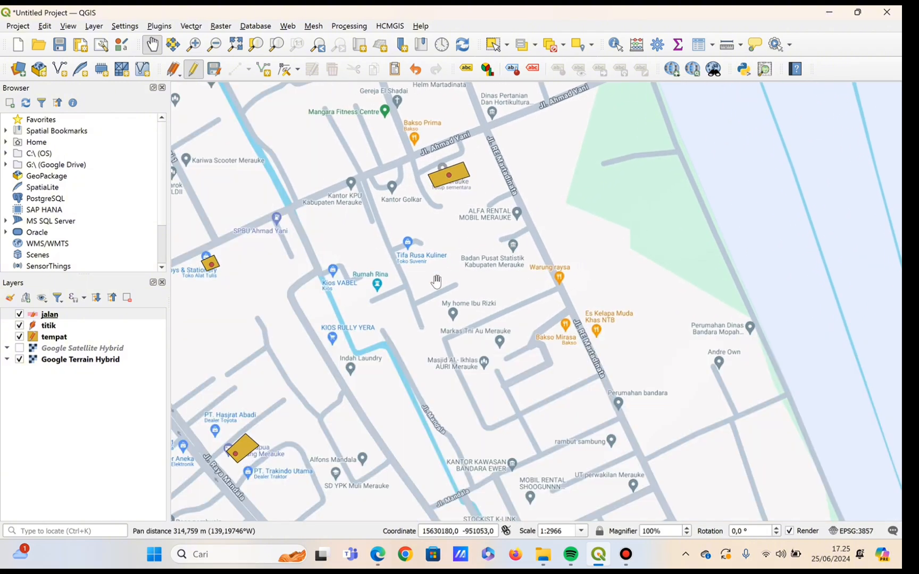
scroll(436, 281, "down", 1)
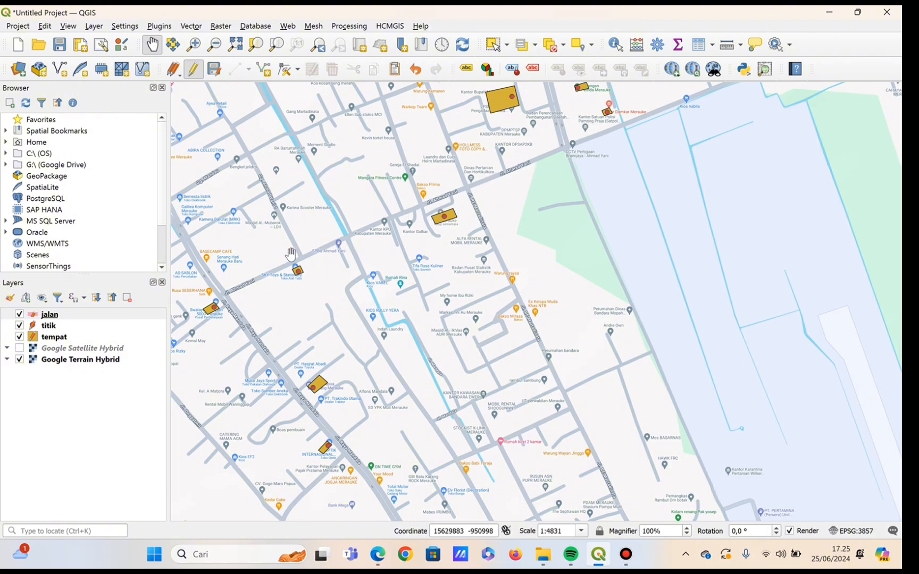
left_click_drag(262, 310, 195, 122)
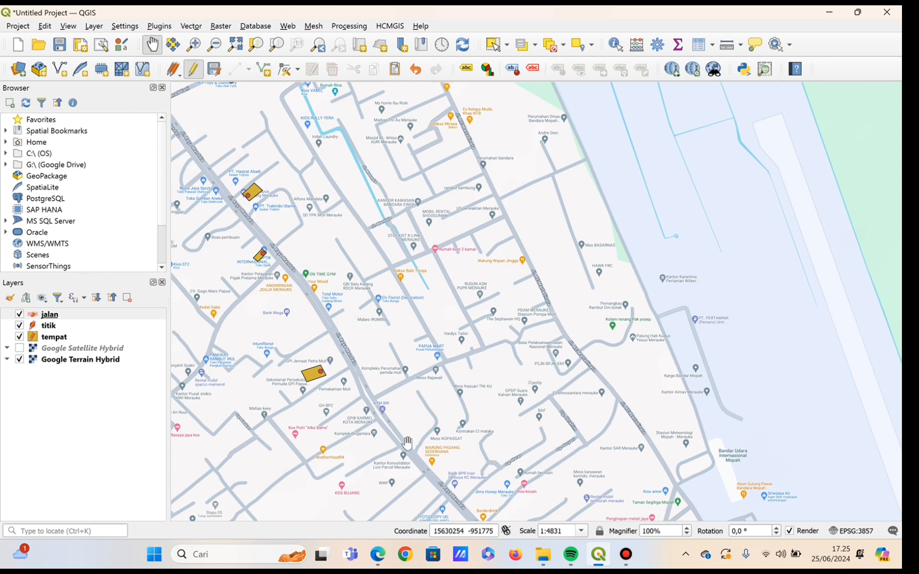
Examine the undigitized roads from Jl. Raya Mandala past the airport to Universitas Musamus and back towards Jl. Brawijaya.
left_click_drag(471, 444, 313, 214)
left_click_drag(279, 140, 266, 113)
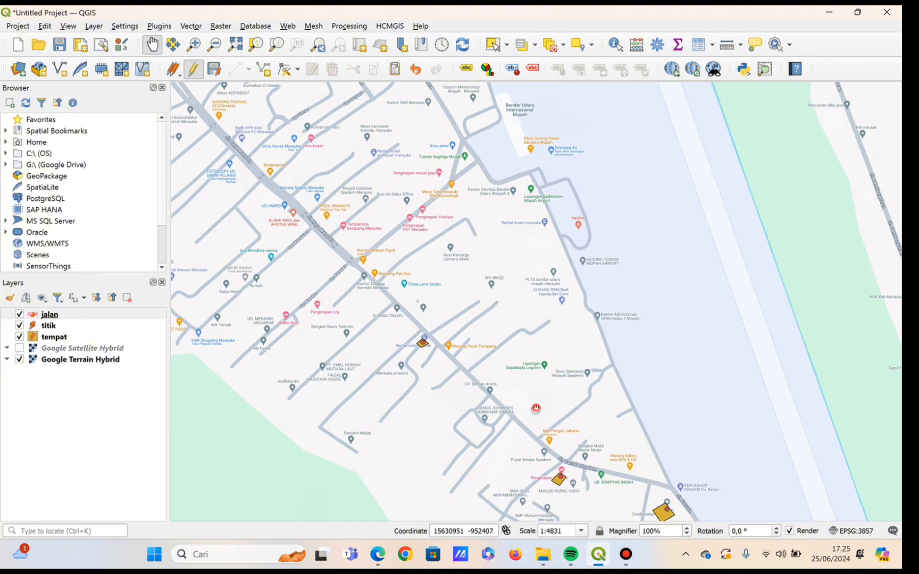
left_click_drag(643, 521, 325, 180)
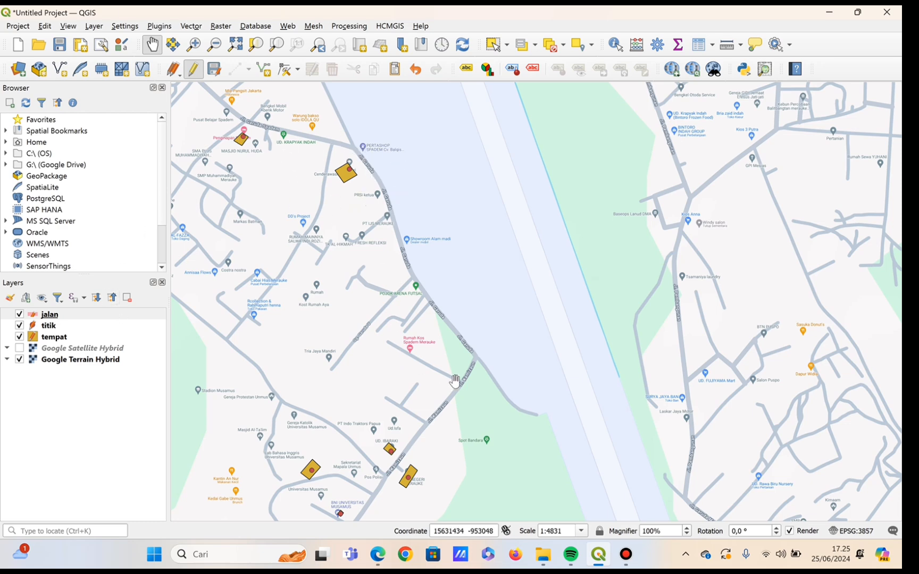
left_click_drag(454, 381, 445, 163)
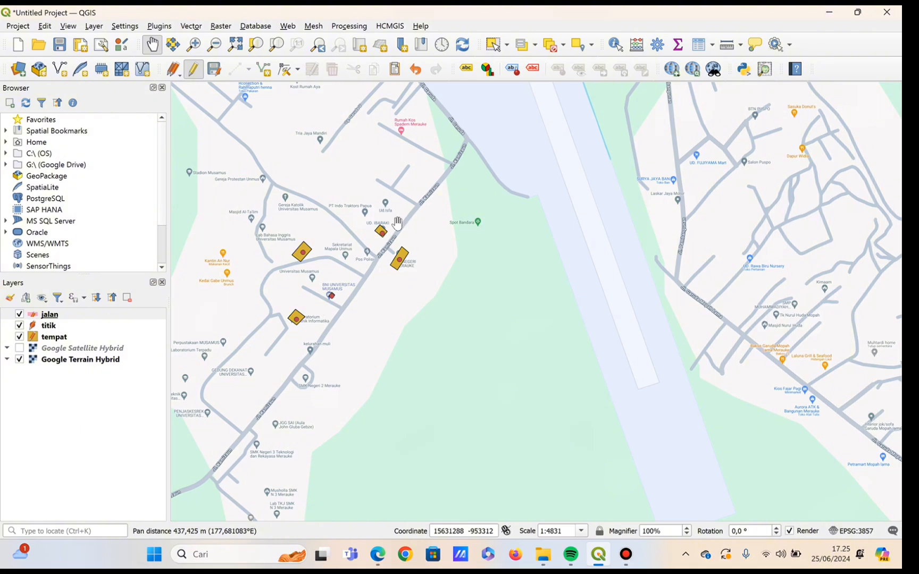
left_click_drag(410, 133, 554, 443)
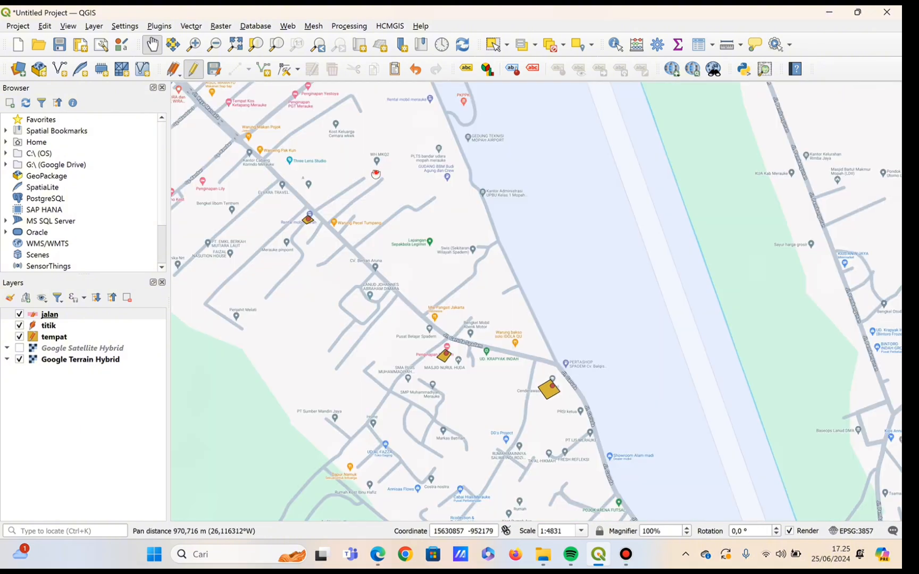
left_click_drag(383, 169, 659, 566)
left_click_drag(506, 295, 637, 567)
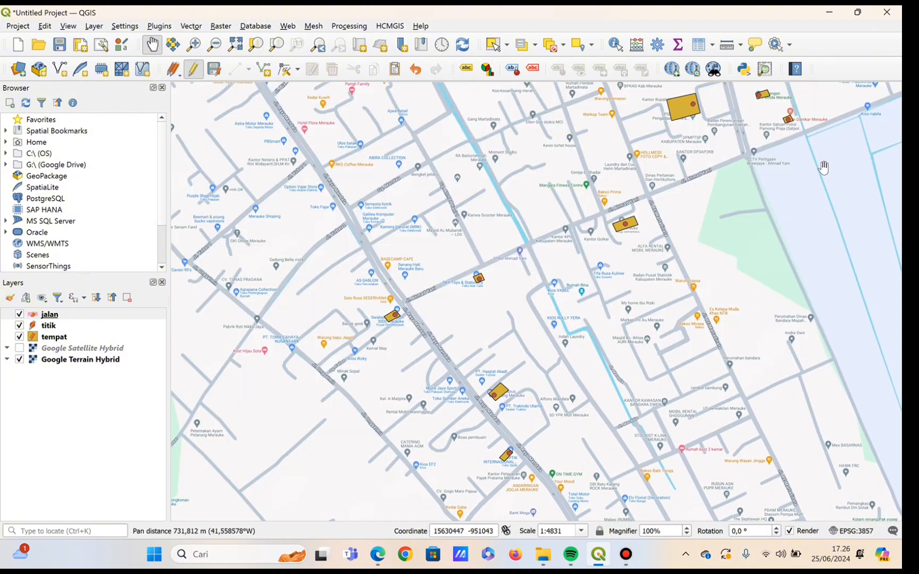
left_click_drag(827, 161, 897, 568)
left_click_drag(727, 275, 648, 567)
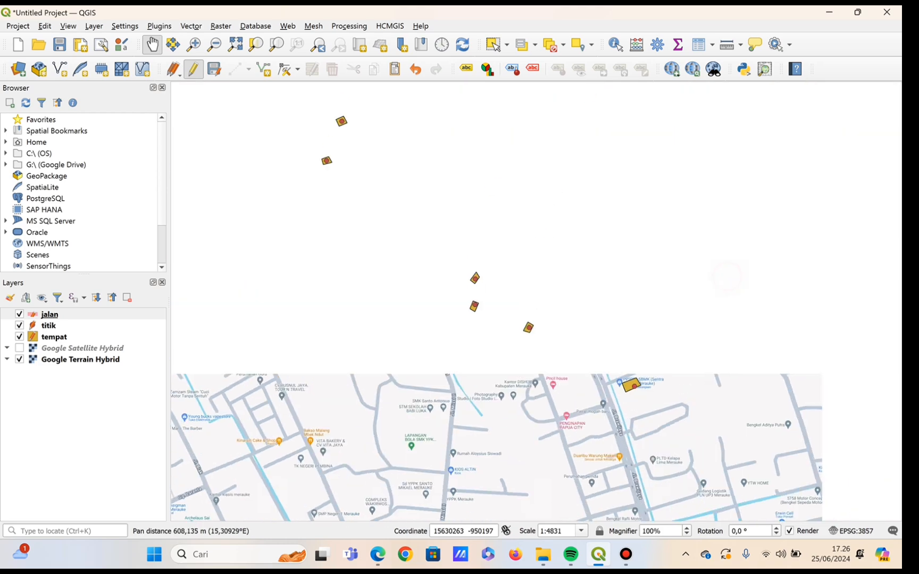
left_click_drag(322, 223, 570, 565)
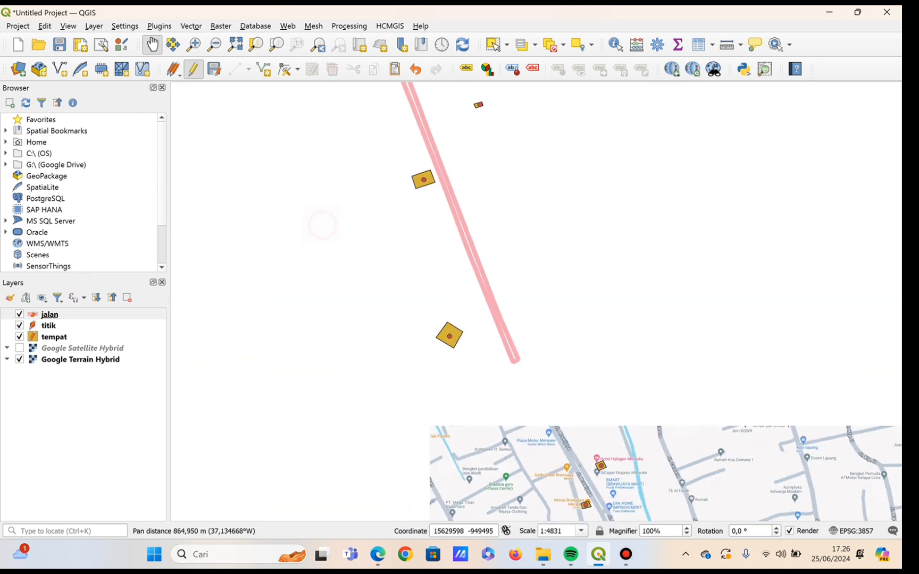
Start a line in the jalan layer along Jl. Brawijaya, tracing from Tugu LIBRA southeast through the bend near the bakery.
left_click_drag(635, 431, 516, 269)
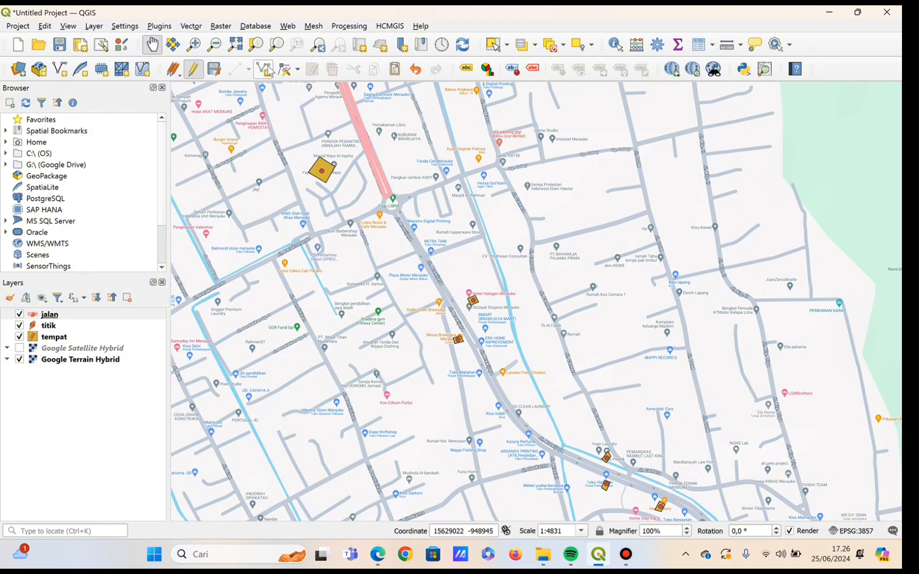
key("ctrl+.")
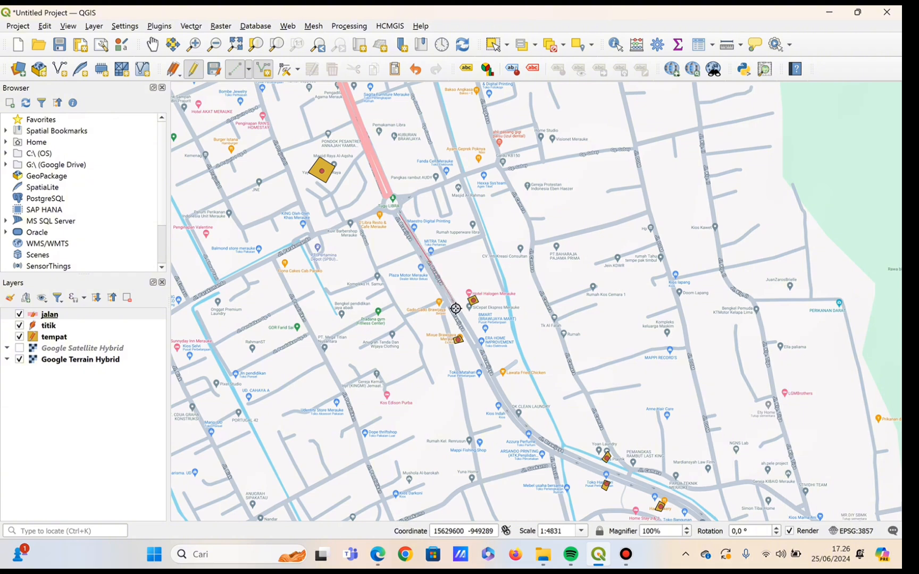
left_click(488, 360)
left_click(497, 384)
left_click(519, 418)
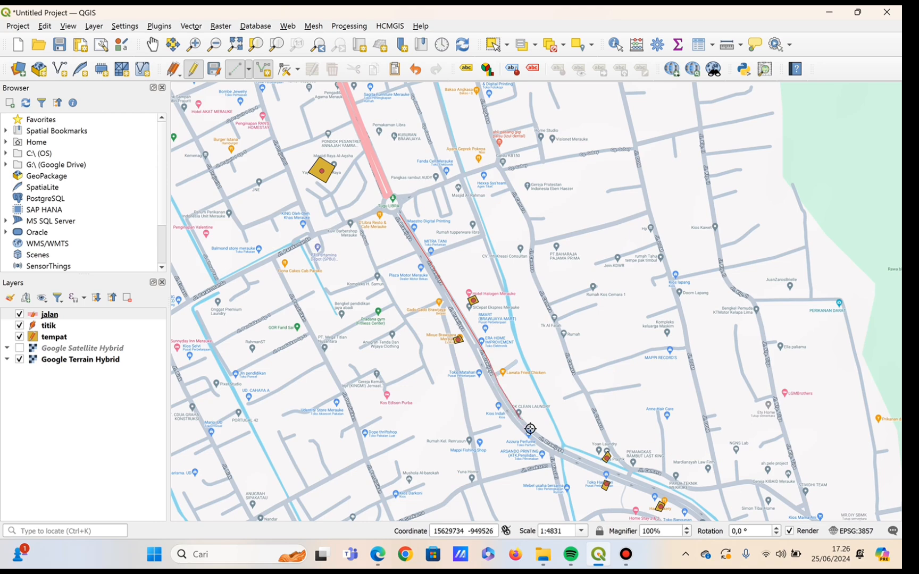
left_click(541, 437)
left_click(580, 457)
left_click(631, 480)
left_click(686, 502)
Continue the Jl. Brawijaya line south along the road to its junction with Jl. Ahmad Yani.
left_click(152, 45)
left_click_drag(612, 452, 439, 214)
left_click_drag(585, 476, 440, 228)
left_click_drag(457, 322, 460, 112)
left_click(264, 69)
left_click(549, 235)
left_click(566, 287)
left_click(595, 379)
left_click(634, 518)
left_click(153, 45)
left_click(264, 69)
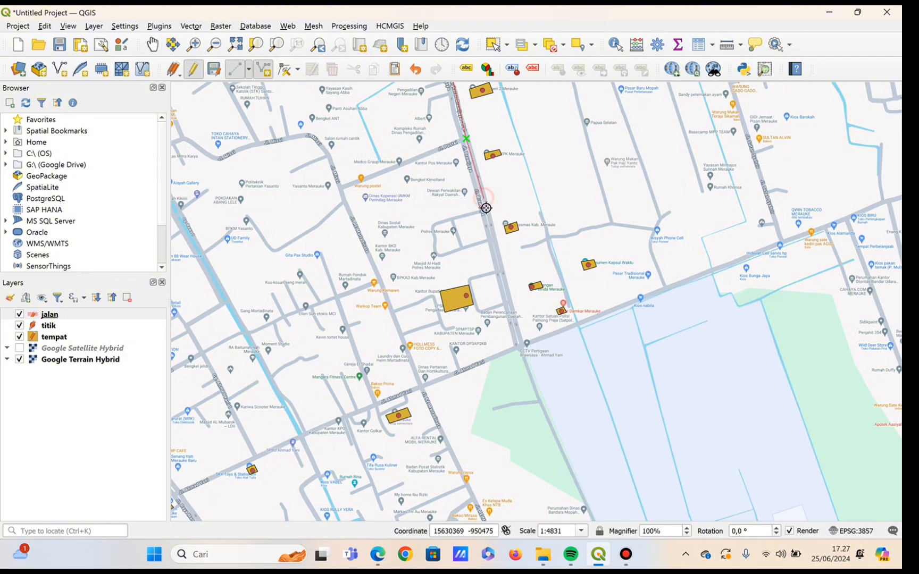
left_click(501, 272)
left_click(519, 339)
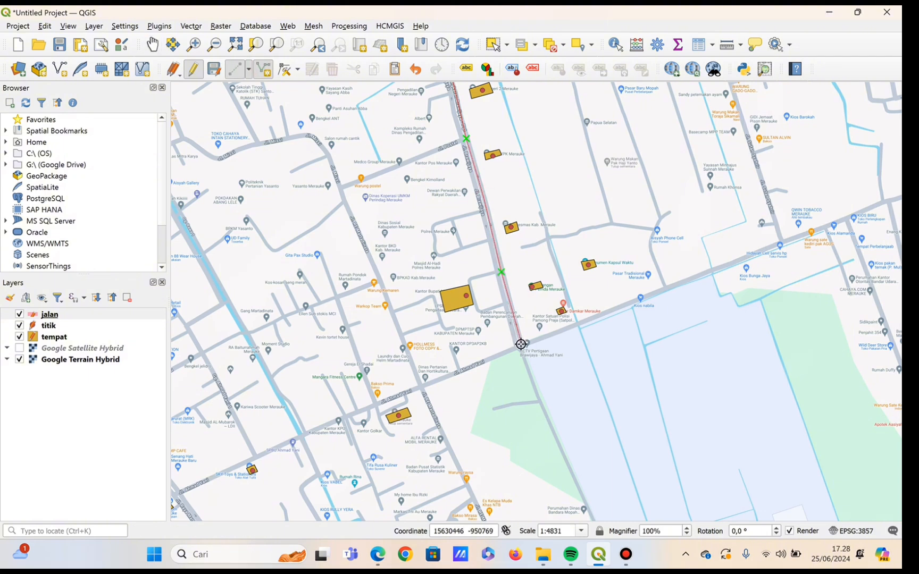
Trace the Jl. Brawijaya line back along the other carriageway to Tugu LIBRA and finish the line.
right_click(494, 272)
left_click(153, 44)
left_click_drag(415, 107, 492, 483)
left_click(263, 69)
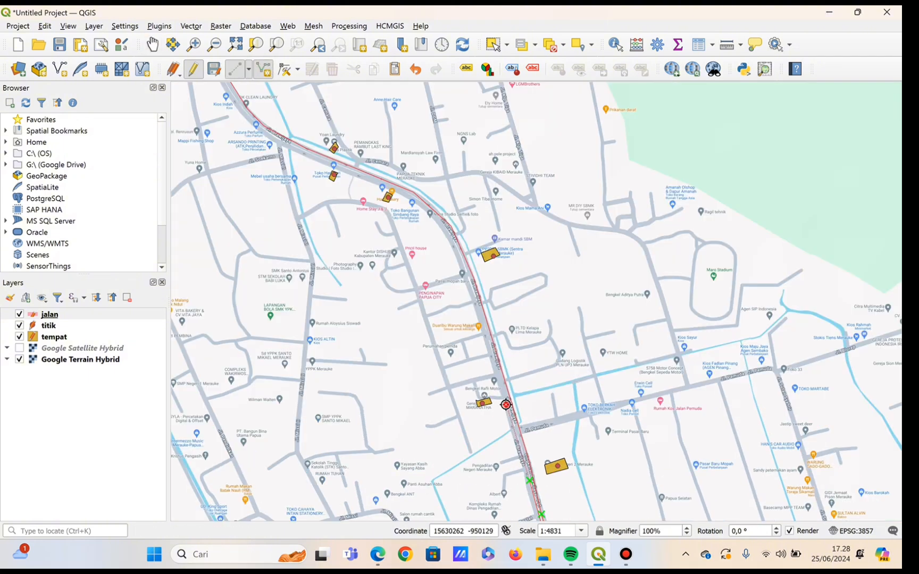
left_click_drag(230, 94, 352, 381)
scroll(246, 196, "up", 1)
left_click_drag(246, 196, 534, 312)
left_click(535, 312)
right_click(534, 312)
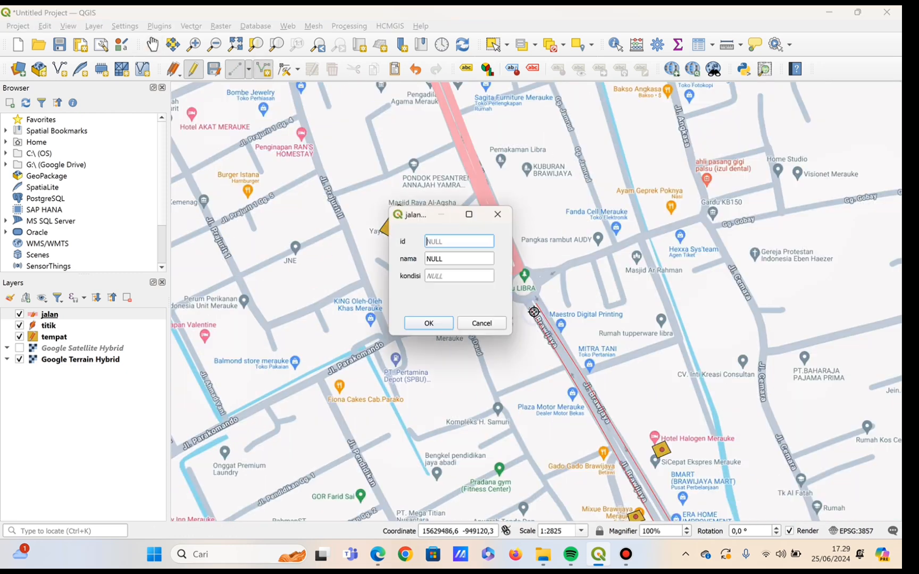
Save the line's attributes with nama "jalan brawijaya" and kondisi "baik".
left_click(484, 262)
key("BackSpace")
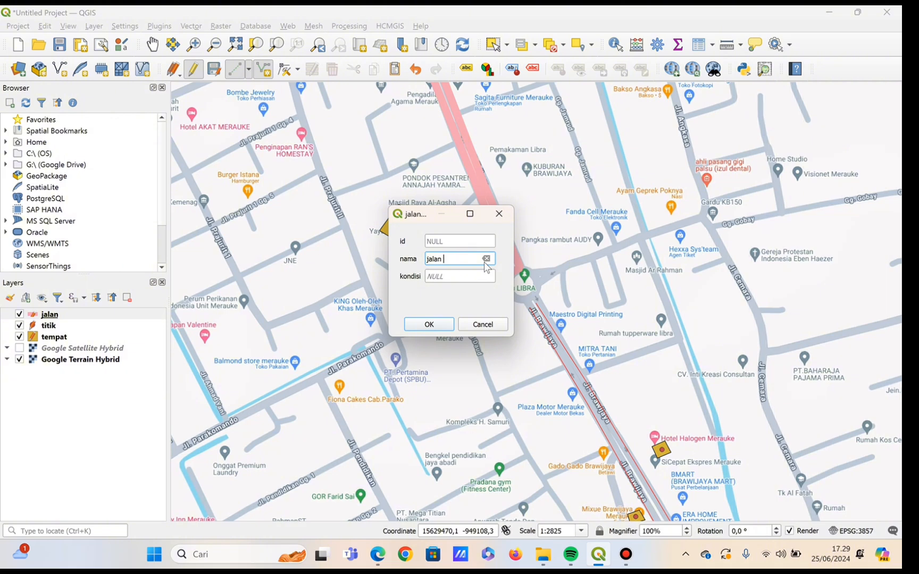
left_click(477, 275)
type("baik")
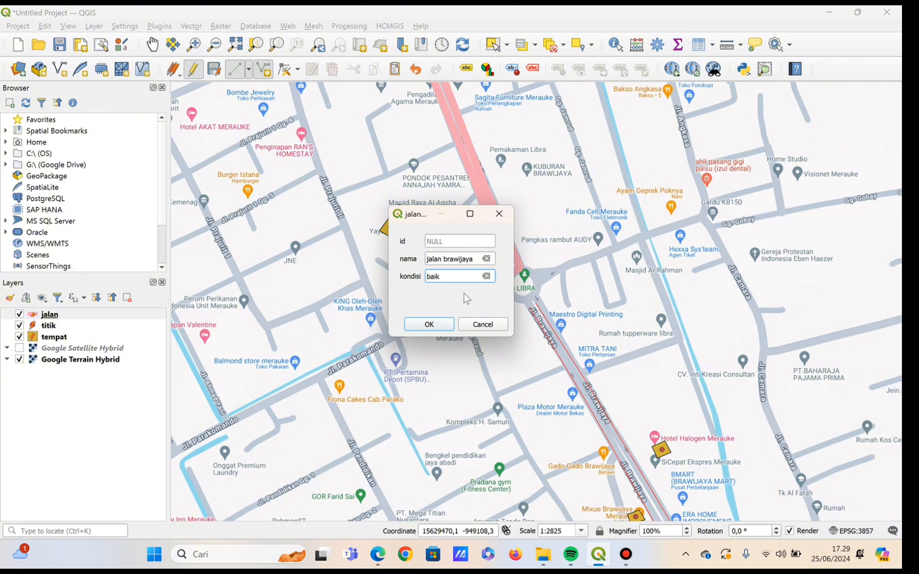
left_click(441, 319)
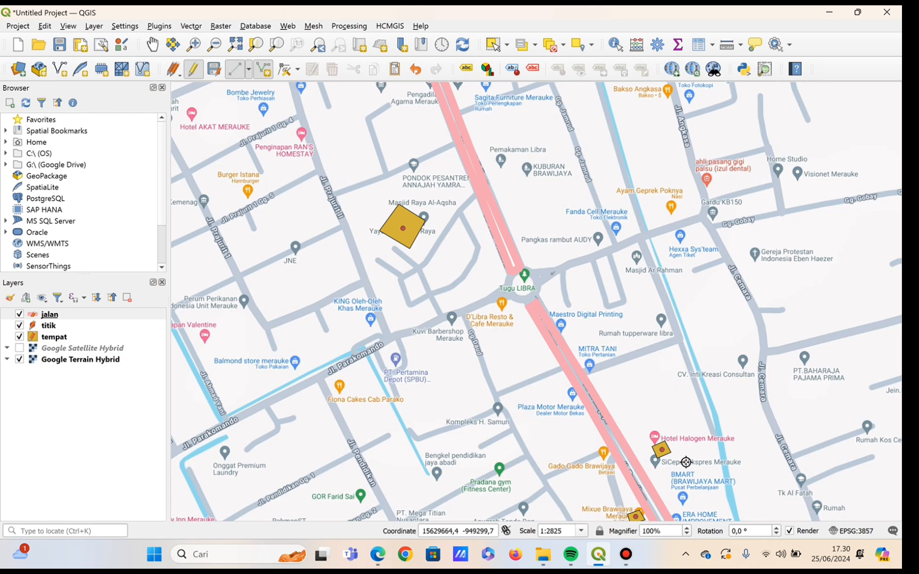
Digitize Jl. Ahmad Yani as a line from the end of Jl. Brawijaya to the Jl. Raya Mandala junction.
left_click(152, 45)
left_click_drag(467, 328, 278, 6)
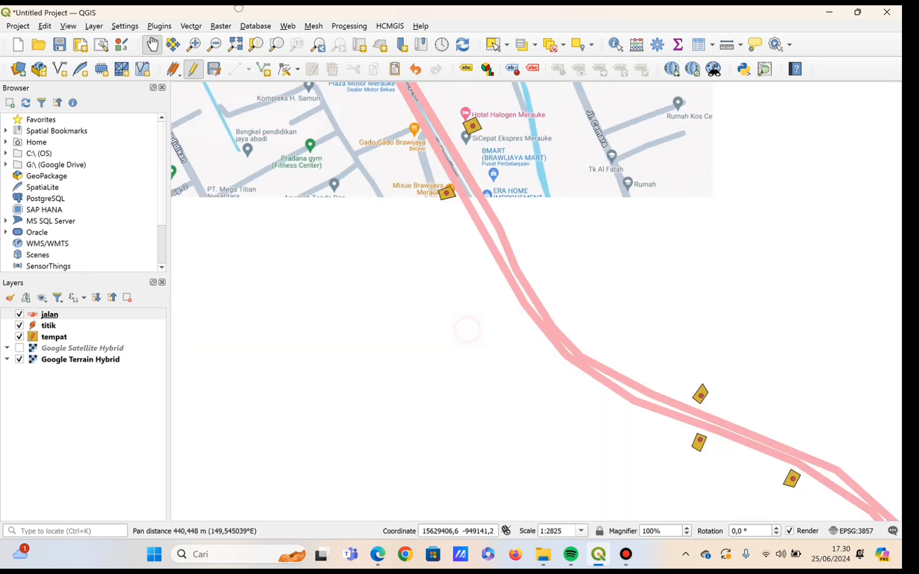
scroll(548, 295, "down", 2)
scroll(548, 298, "up", 1)
left_click_drag(546, 328, 775, 206)
key("ctrl+.")
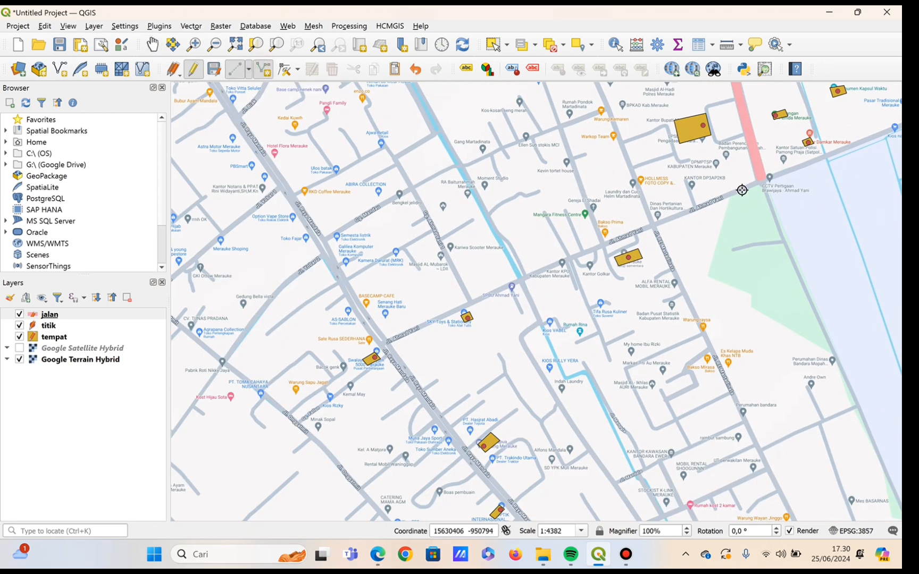
left_click(756, 181)
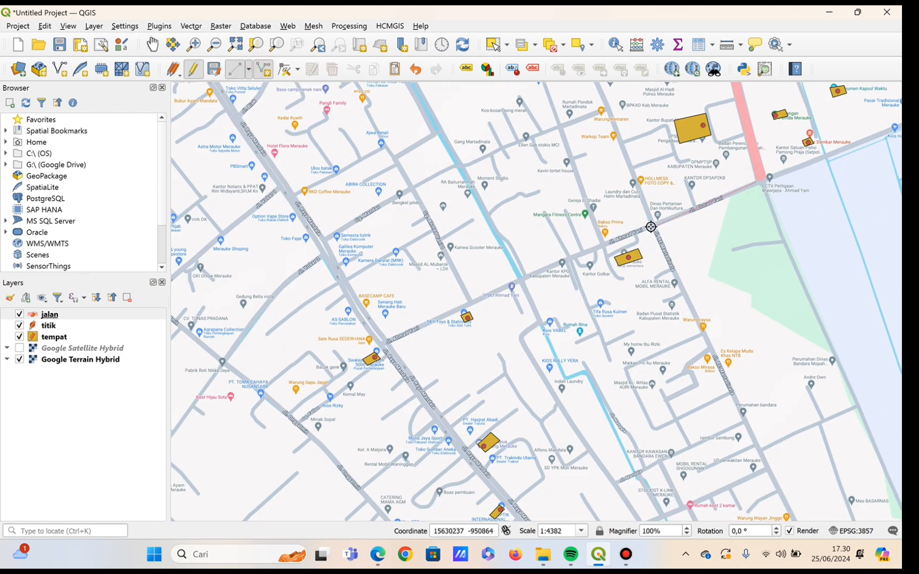
left_click(391, 336)
right_click(391, 336)
Enter "jalan ahmad yani" as the nama attribute of the line.
left_click(453, 258)
type("jalan ahmad yani")
key("Tab")
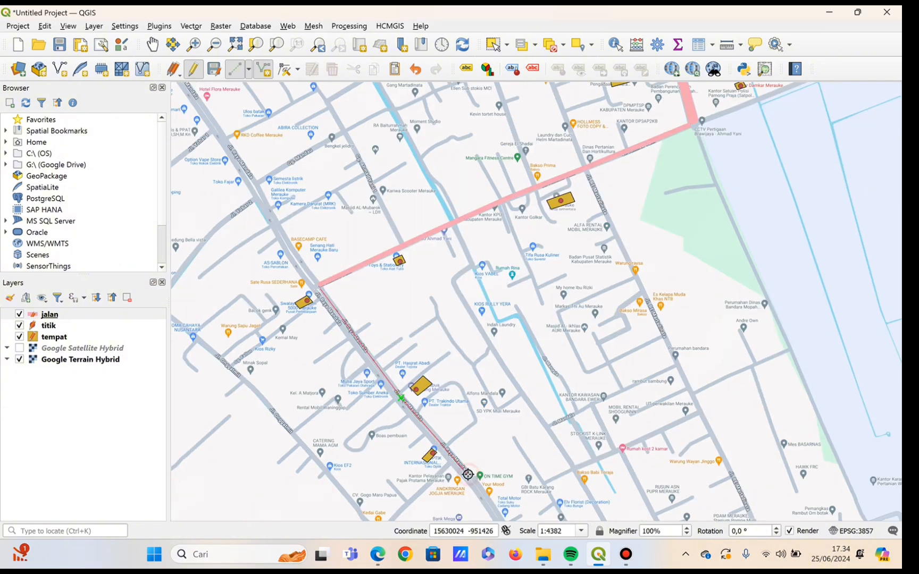
Trace the Jl. Raya Mandala line southeast from the Jl. Ahmad Yani junction to the crossing near Warung Makan Pojok.
left_click(501, 515)
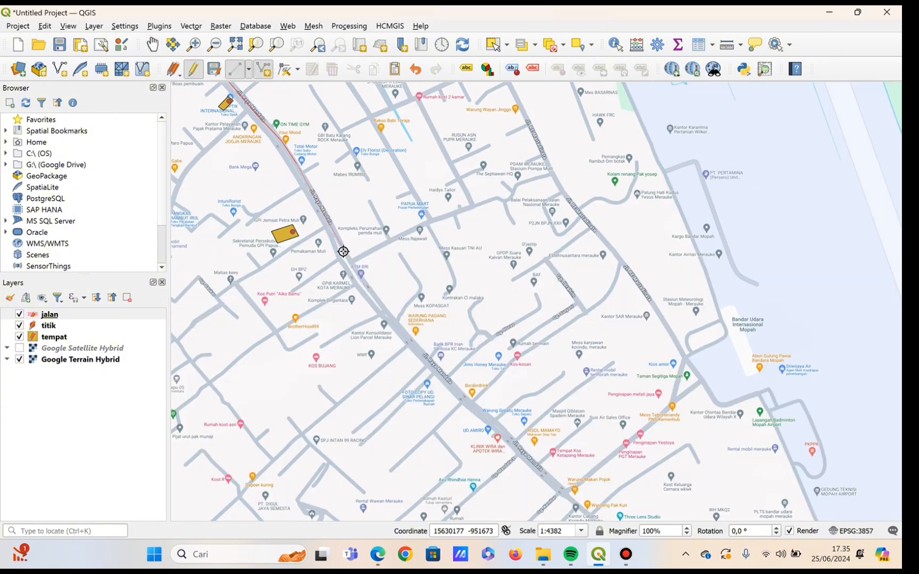
left_click(363, 280)
left_click(406, 337)
left_click(465, 399)
left_click(513, 439)
left_click(567, 494)
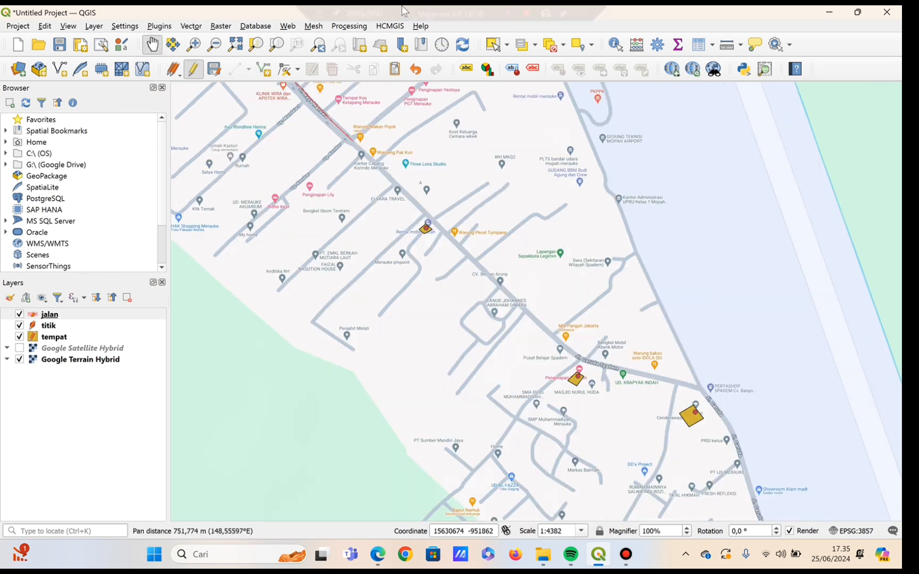
Save the finished line's attributes with nama "jalan raya mandala".
left_click_drag(336, 172, 372, 218)
type("jalan raya mandala")
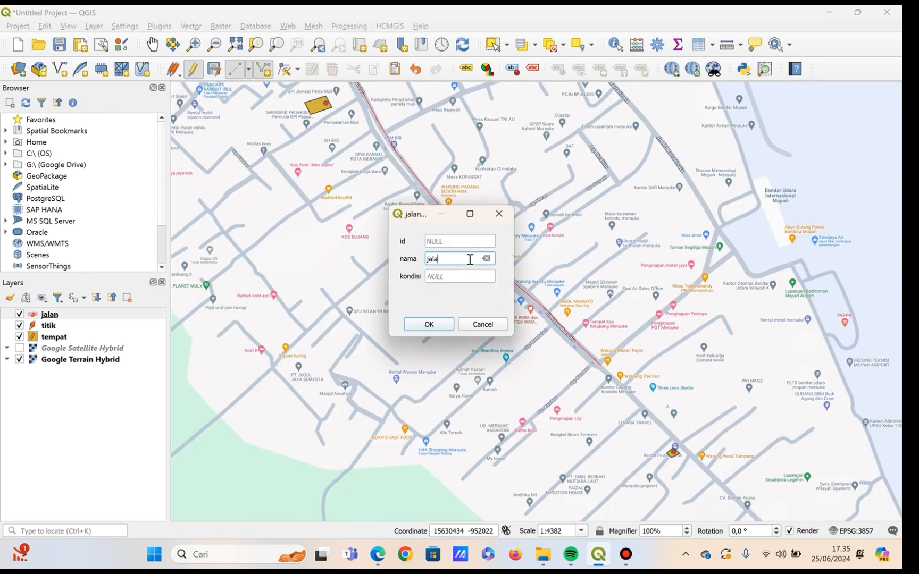
left_click(447, 325)
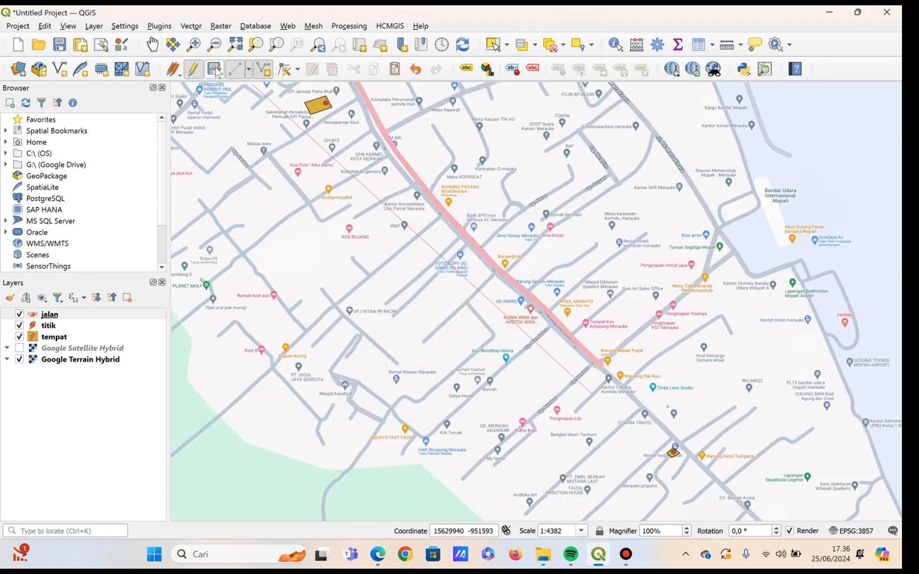
Start a line at the end of the Jl. Raya Mandala line and trace it southeast to the bend by Penginapan Spadem.
right_click(583, 375)
left_click(604, 371)
left_click(743, 505)
left_click(153, 44)
left_click_drag(827, 519, 350, 130)
left_click(262, 69)
left_click(333, 174)
left_click(351, 188)
Continue the line along Jl. Garuda Spadem beside the airport and finish it at the Jl. Kamizaun junction.
left_click(471, 217)
left_click(500, 254)
left_click(515, 299)
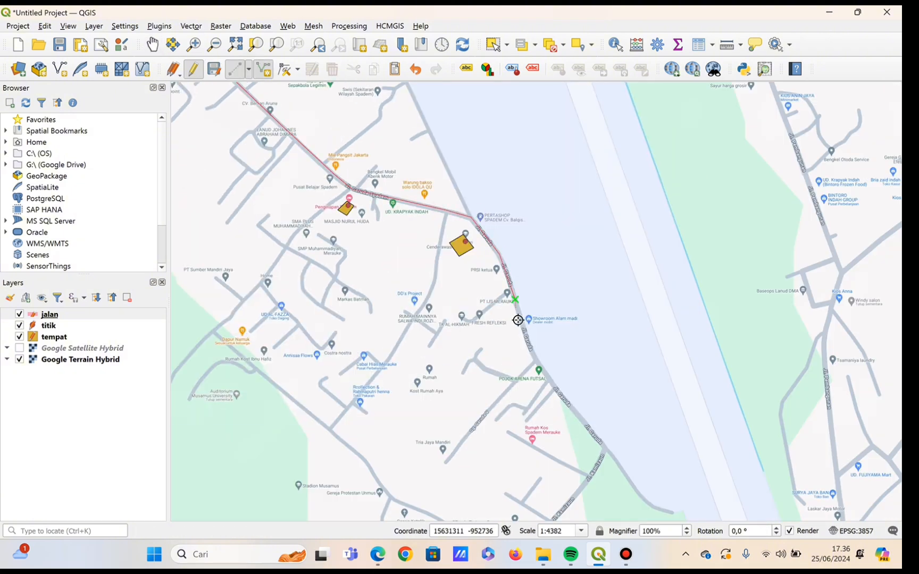
left_click(534, 358)
left_click(568, 404)
left_click(605, 449)
right_click(605, 449)
Save the line's attributes with nama "jalan garuda spadem" and kondisi "baik".
left_click(488, 258)
type("jalan garuda spadem")
left_click(458, 276)
type("baik")
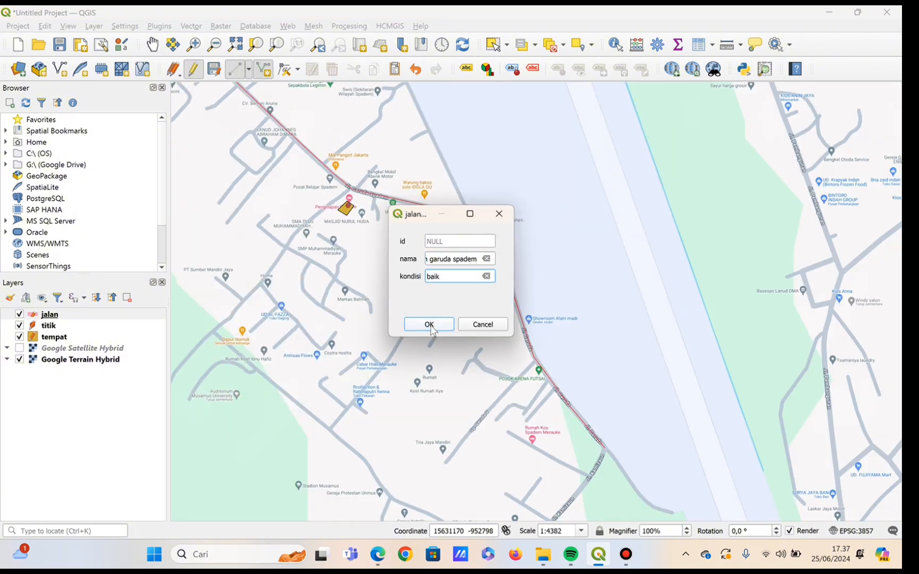
left_click(431, 324)
Start the Jl. Kamizaun line at the end of Jl. Garuda Spadem and trace it southwest past Universitas Musamus.
left_click(153, 44)
left_click_drag(709, 410, 771, 143)
left_click(263, 69)
left_click(644, 219)
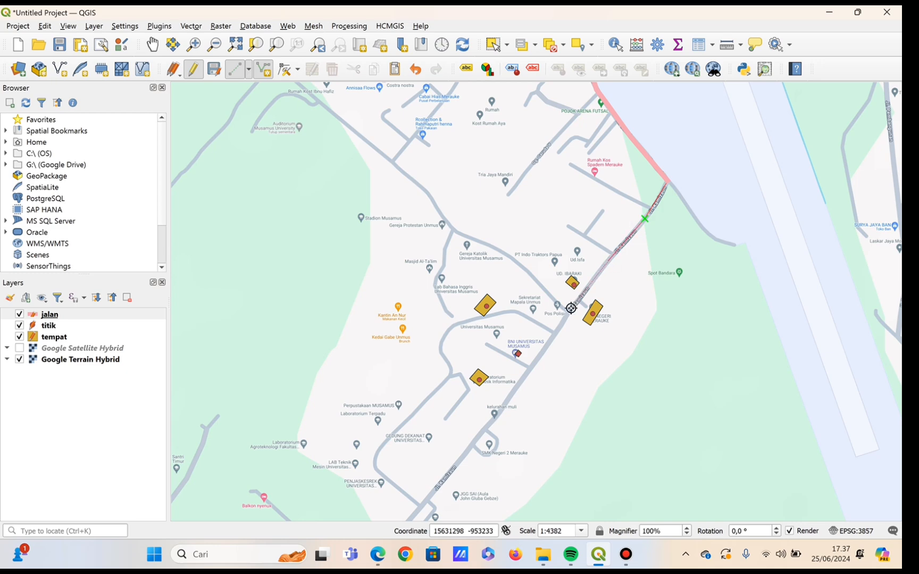
left_click(504, 402)
left_click(441, 483)
Continue the Jl. Kamizaun line southwest and finish it at the junction by Pintu Air Musamus.
left_click(153, 44)
left_click_drag(452, 487, 597, 116)
left_click_drag(649, 354, 569, 568)
key("ctrl+.")
left_click(352, 472)
right_click(352, 472)
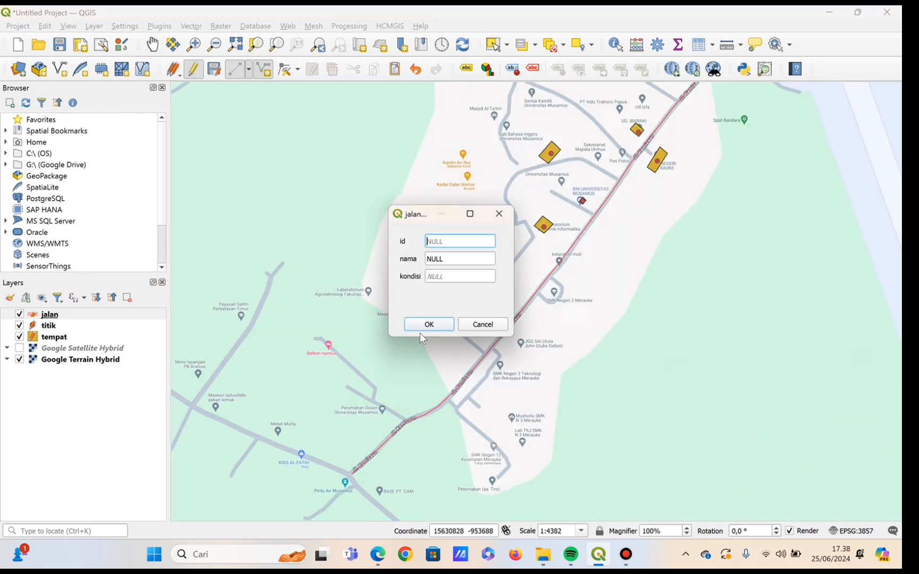
Save the line's attributes with nama "jalan kamizaun" and kondisi "sedang".
left_click(457, 259)
type("jalan kamizaun")
left_click(468, 282)
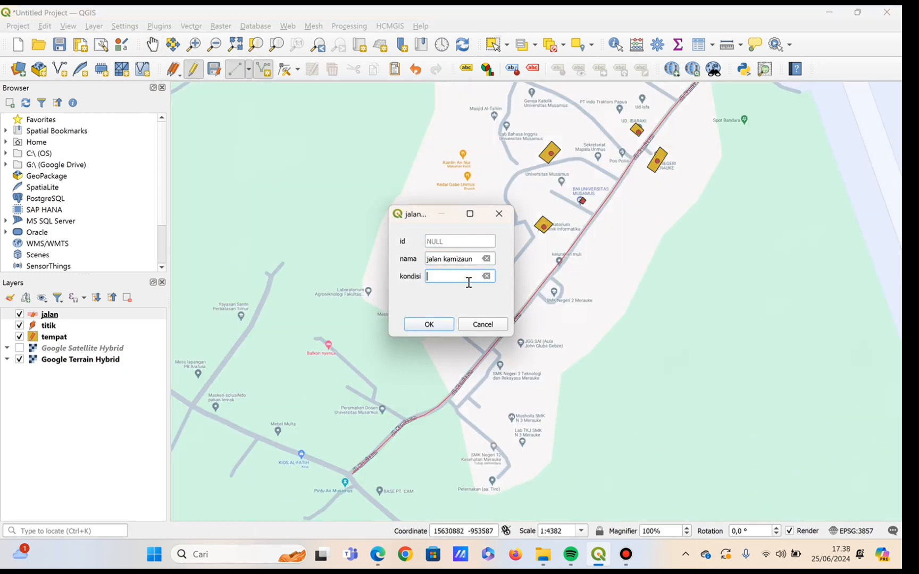
left_click(443, 324)
left_click(151, 43)
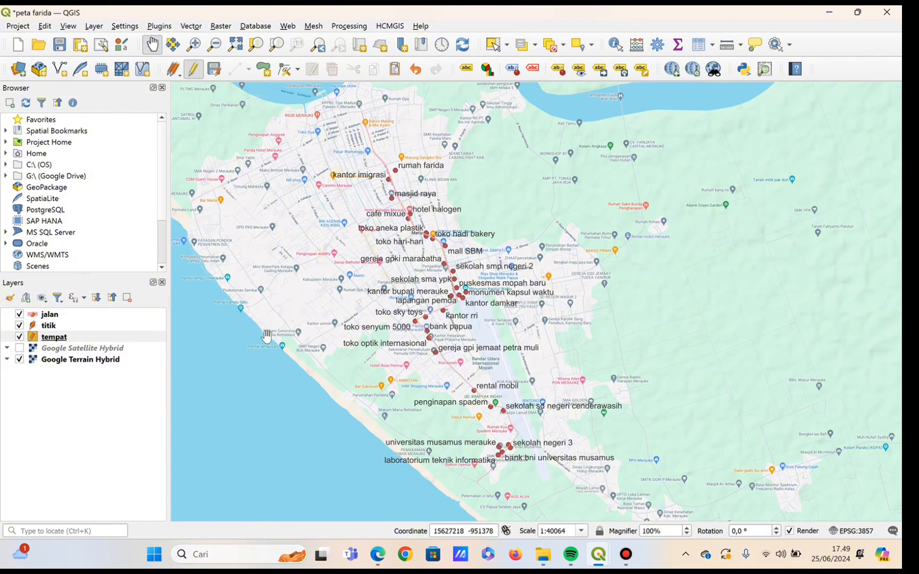
Turn on label display for the tempat layer.
left_click(118, 338)
right_click(119, 339)
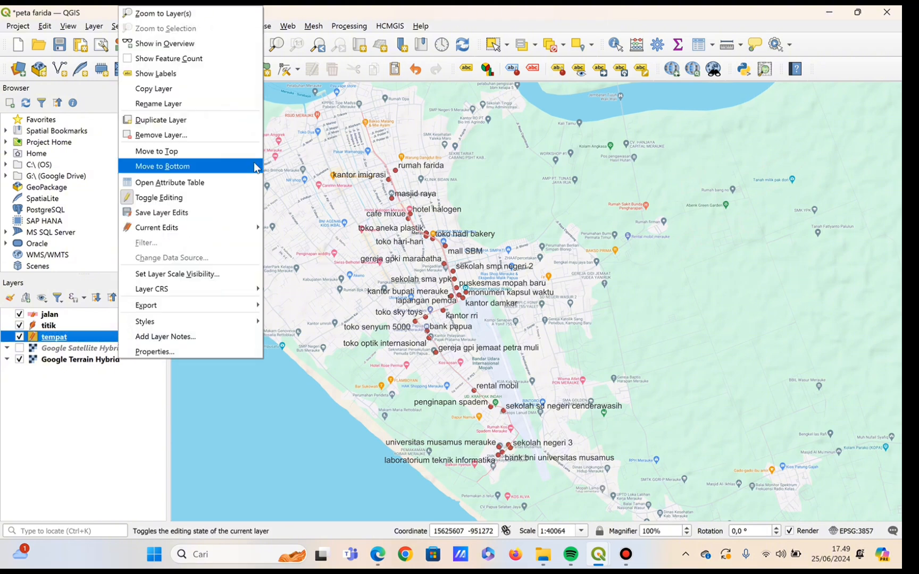
left_click(213, 80)
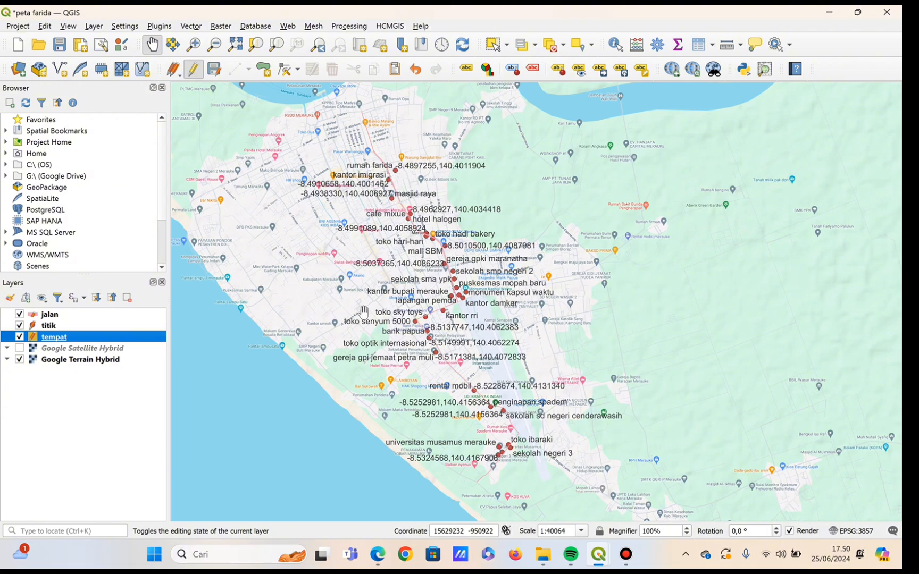
Change the jalan layer's line symbol color to blue and apply it.
left_click(71, 317)
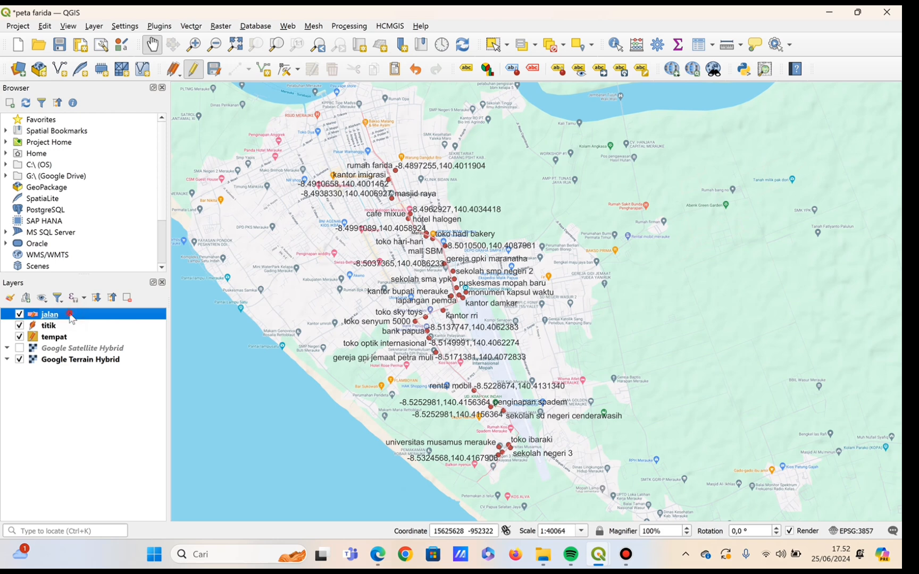
double_click(72, 317)
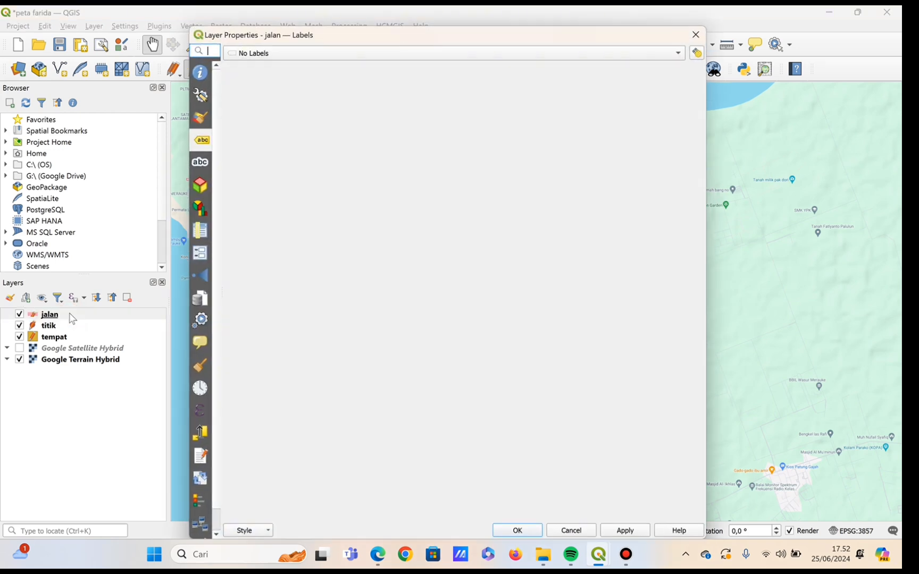
left_click(200, 118)
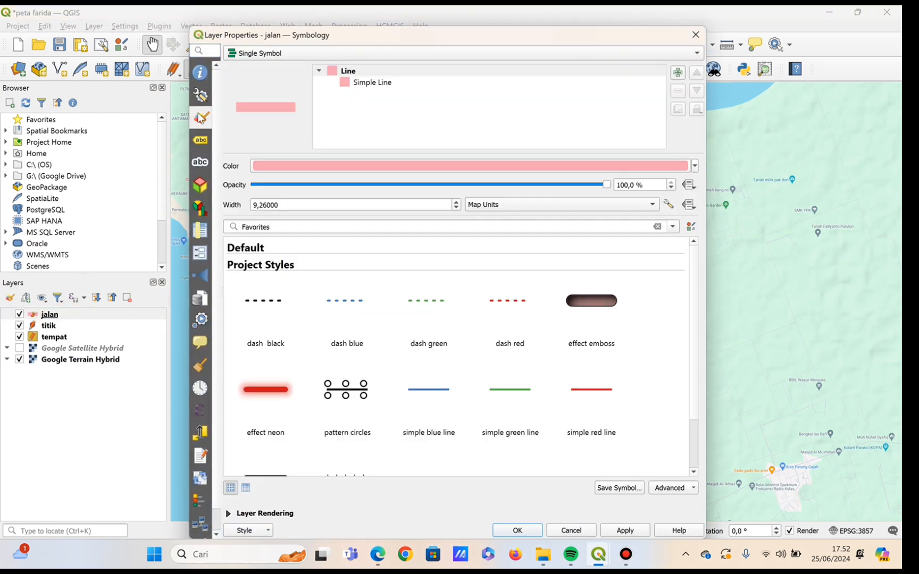
left_click(695, 166)
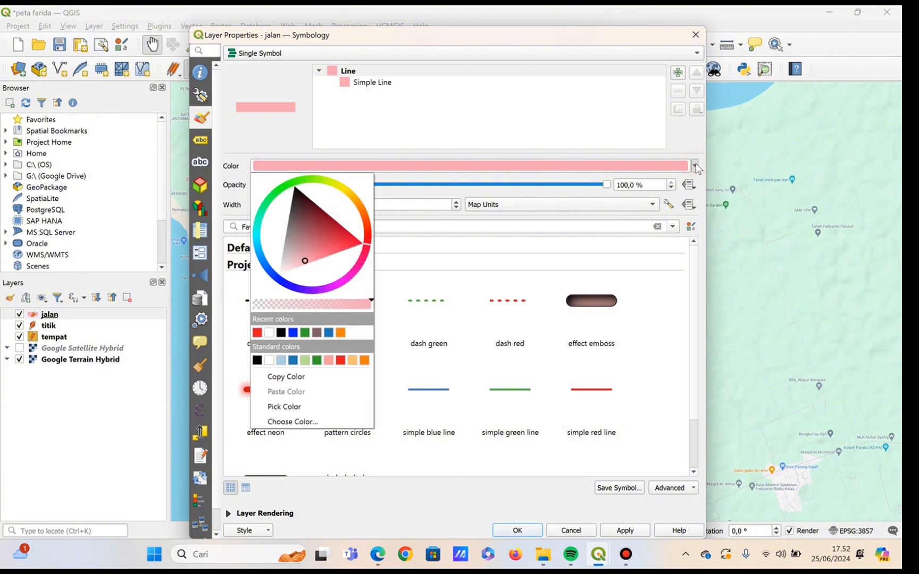
left_click(292, 334)
left_click(622, 530)
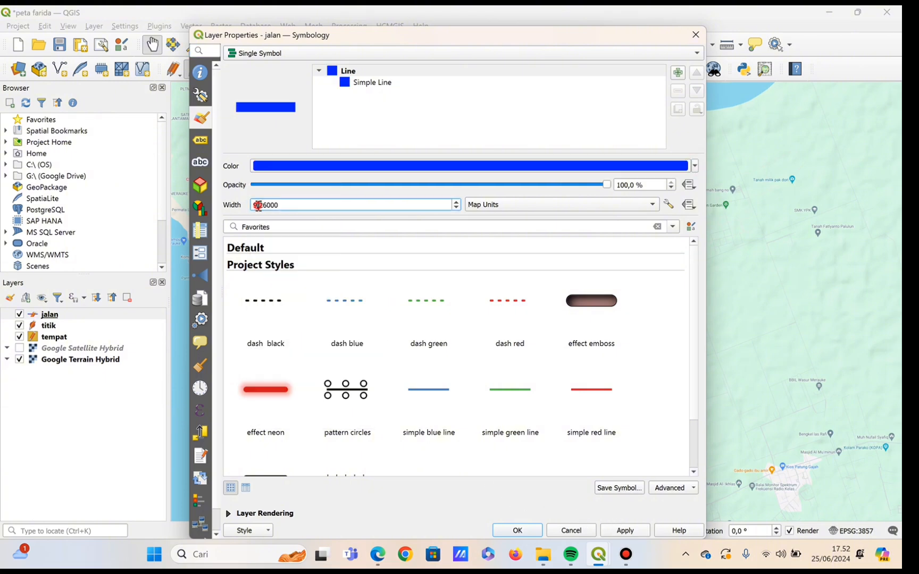
Set the jalan line symbol's width to 5 map units.
key("BackSpace")
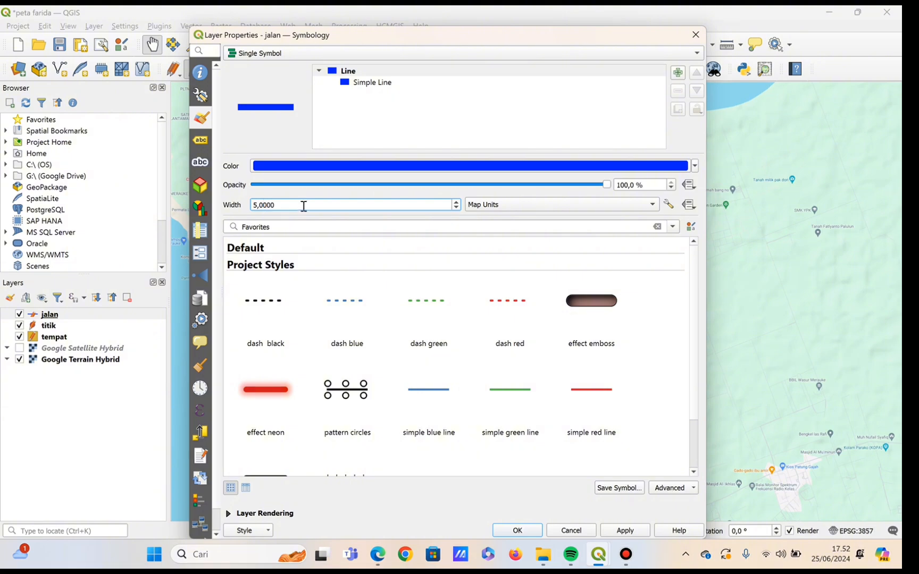
left_click(633, 535)
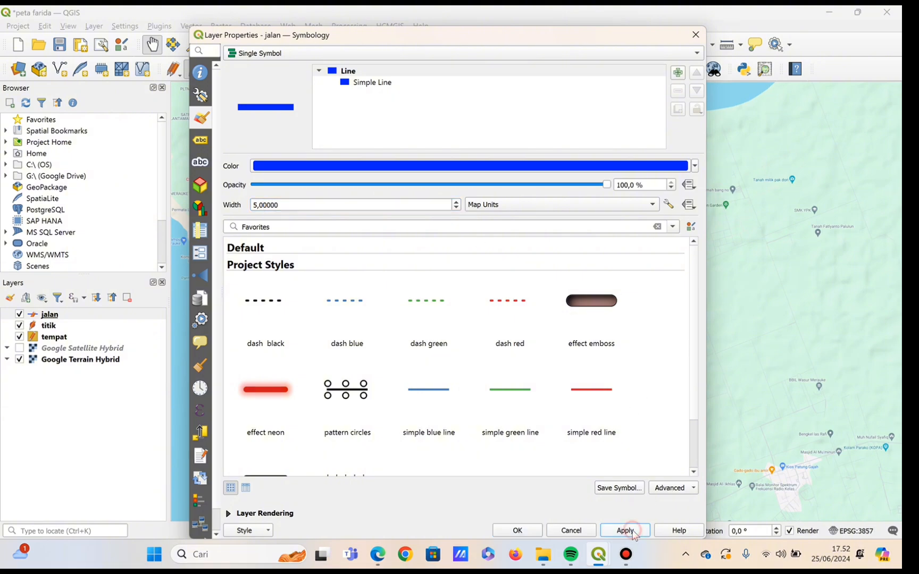
left_click(525, 532)
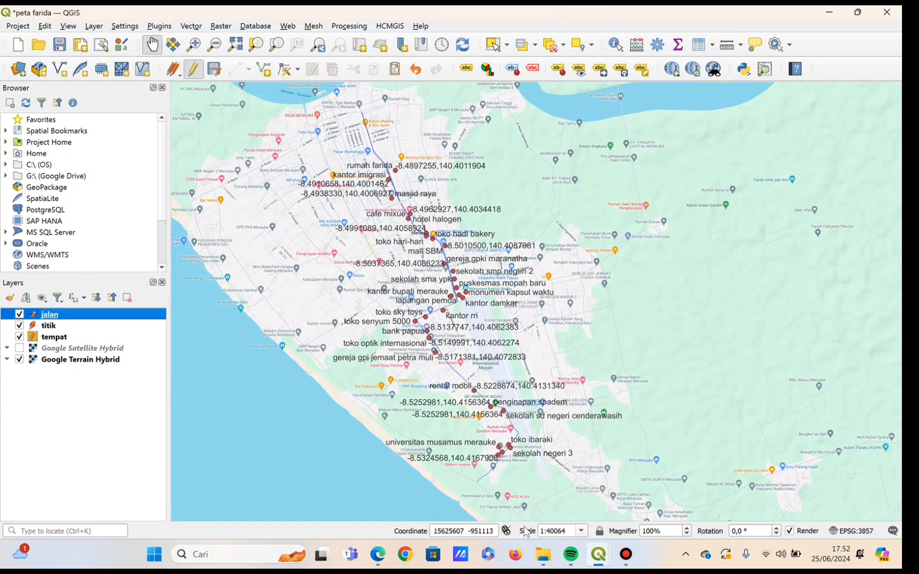
scroll(516, 425, "up", 1)
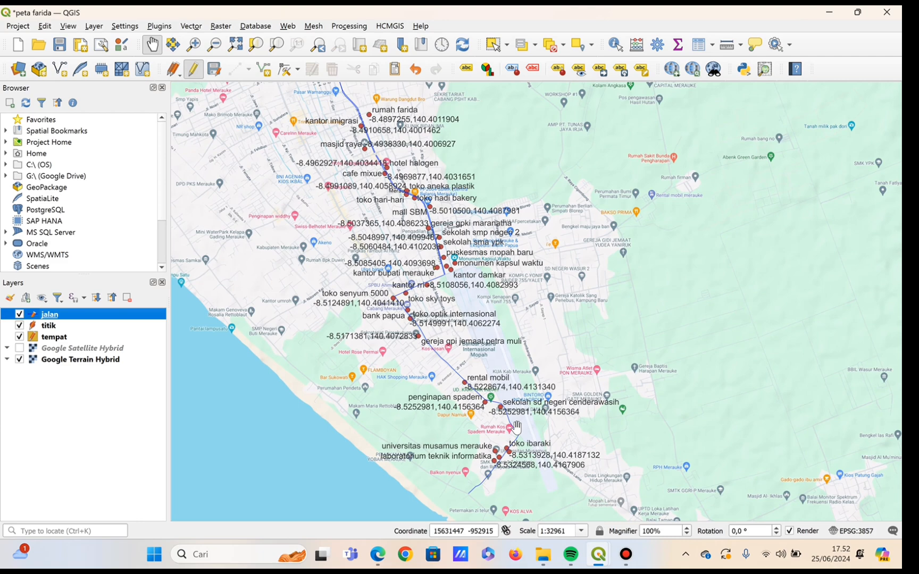
mouse_move(507, 389)
left_mouse_down()
mouse_move(518, 434)
mouse_move(498, 403)
left_mouse_up()
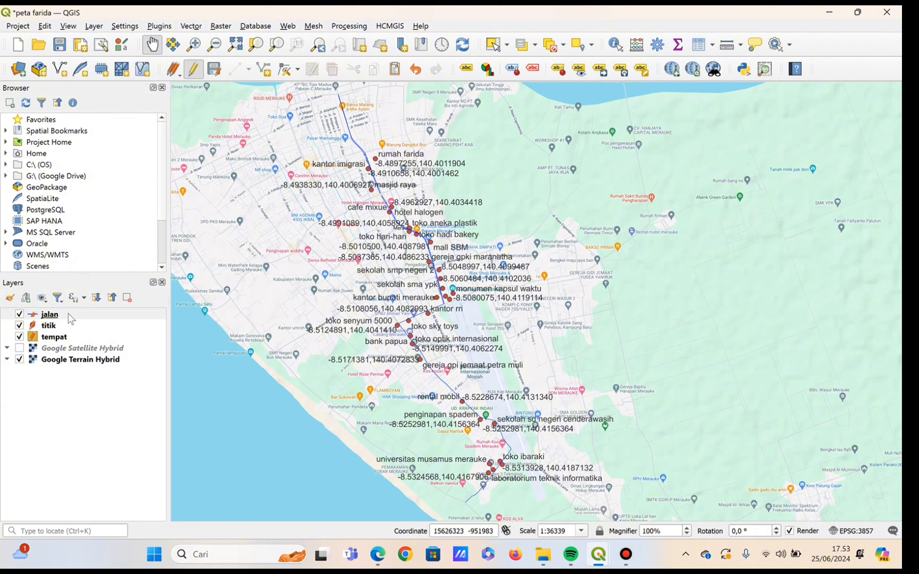
Set the stroke width of the jalan layer's Simple Line symbol to 10 map units.
double_click(49, 315)
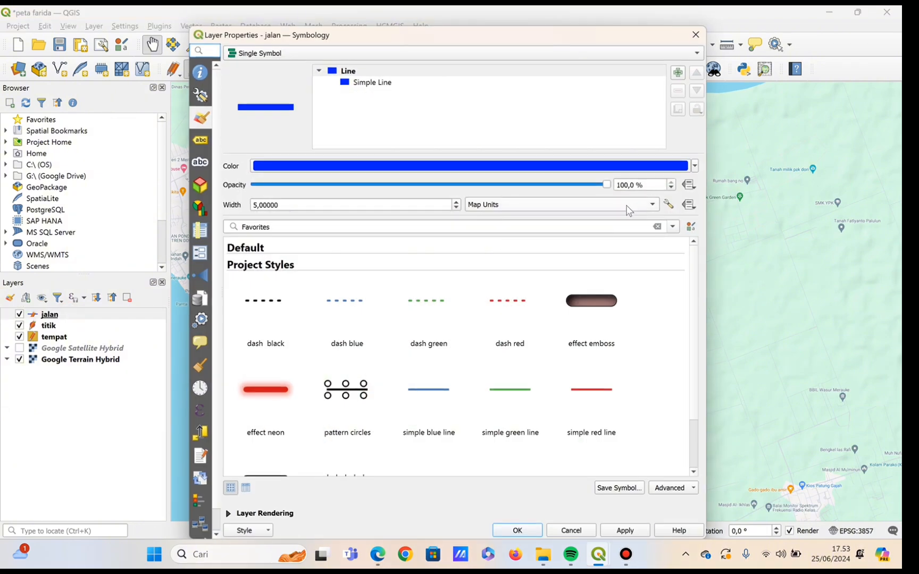
left_click(688, 287)
left_click(488, 85)
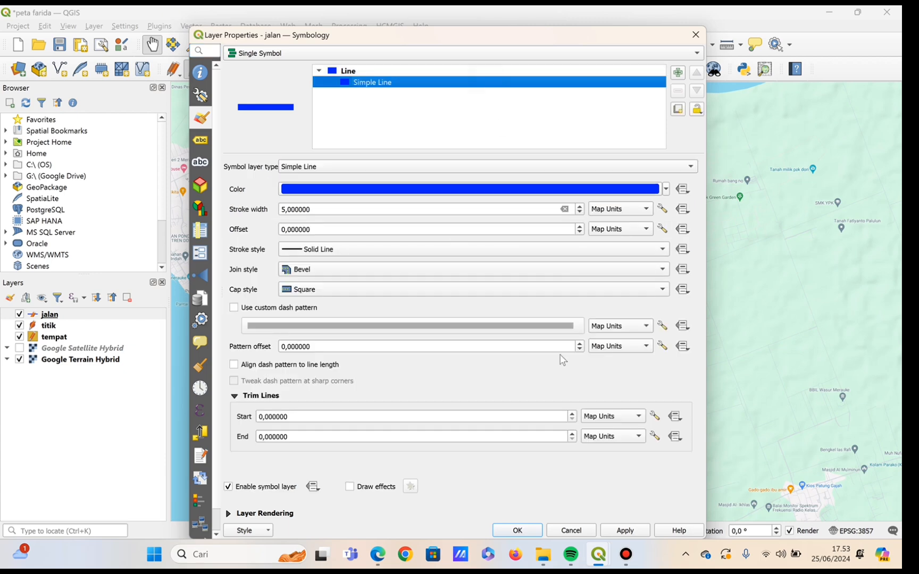
left_click(286, 210)
key("BackSpace")
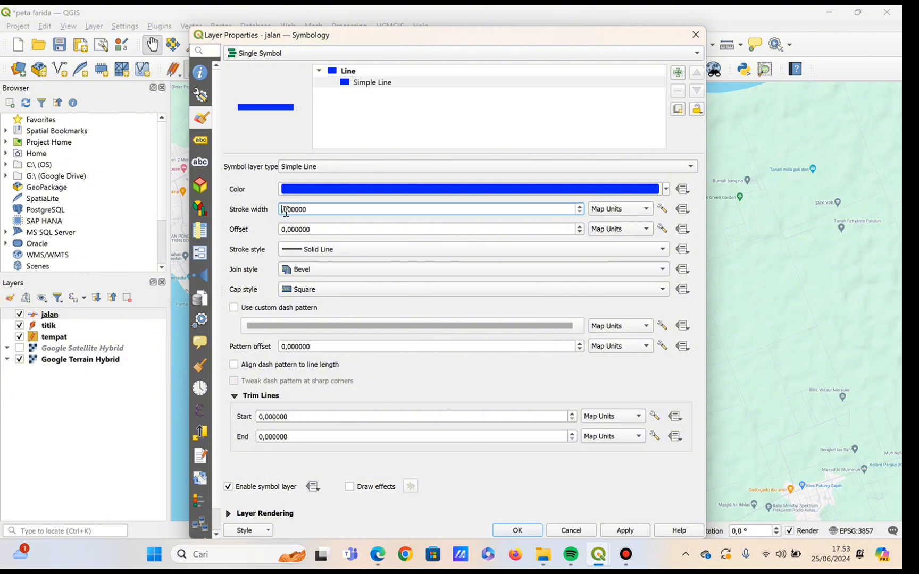
type("10")
left_click(621, 532)
left_click(524, 531)
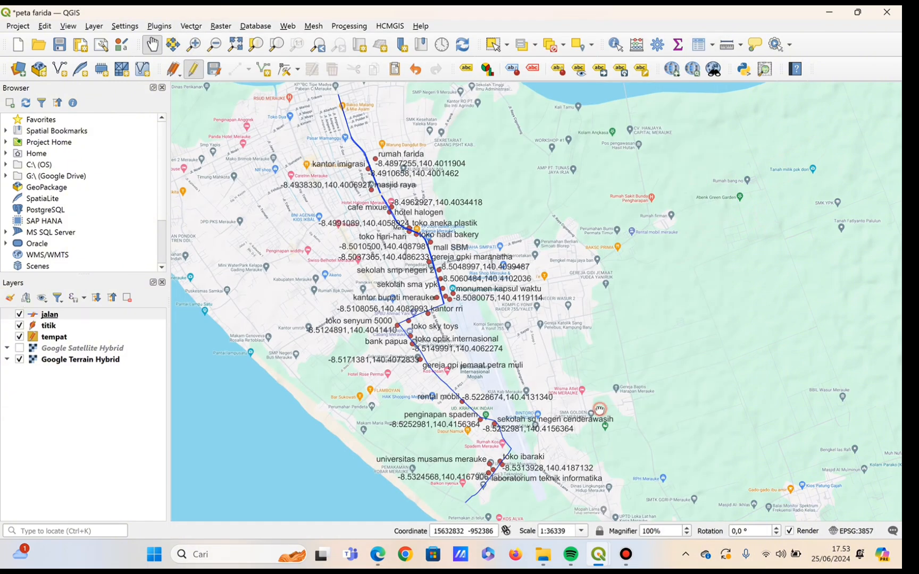
left_click_drag(599, 409, 598, 408)
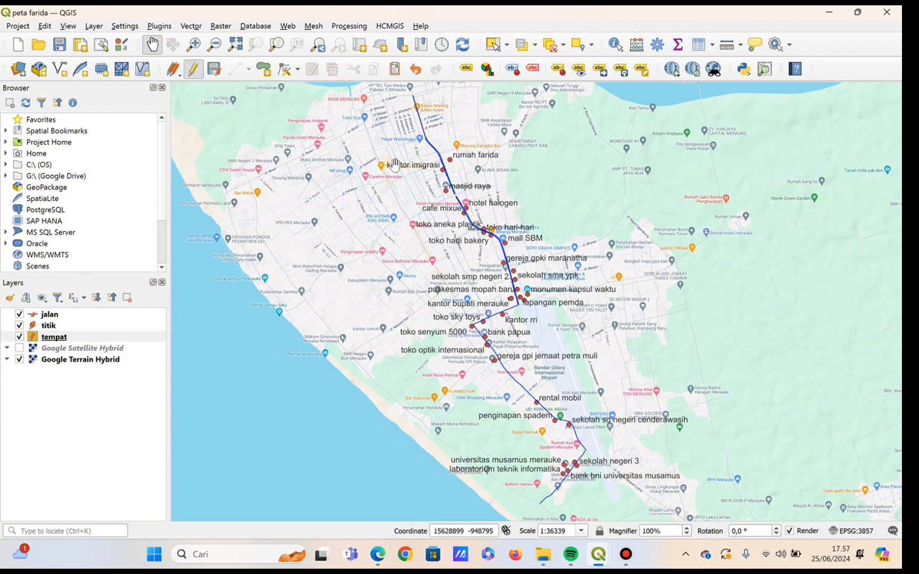
Open the OSM place search plugin.
left_click(157, 26)
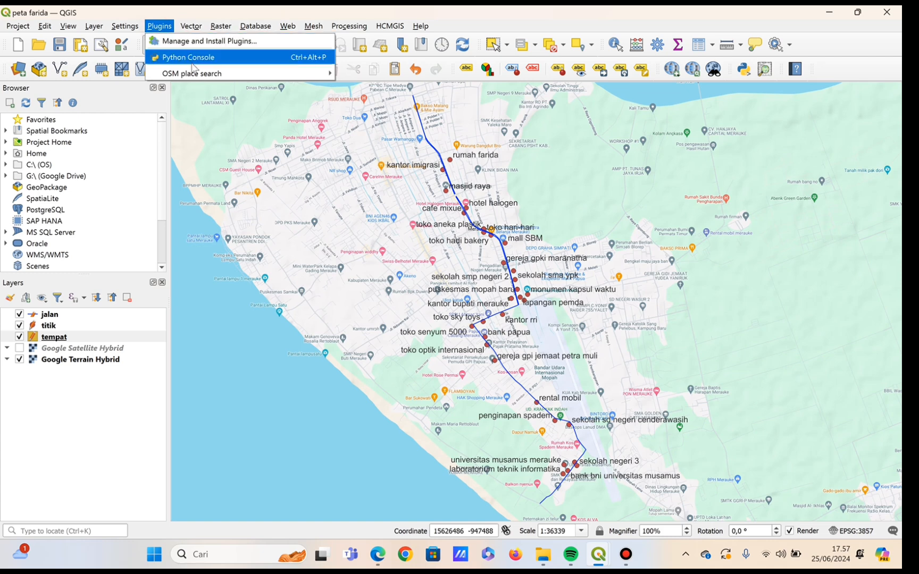
mouse_move(194, 71)
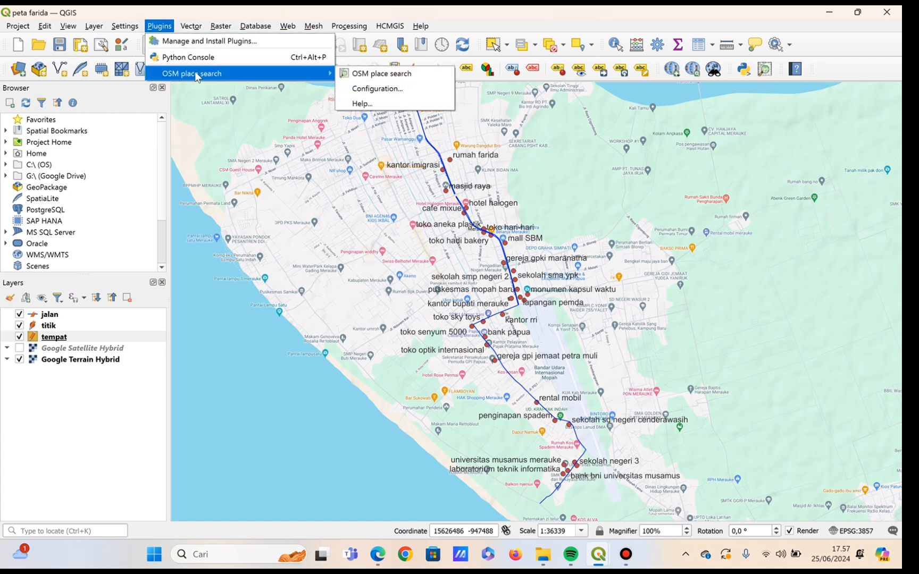
left_click(383, 78)
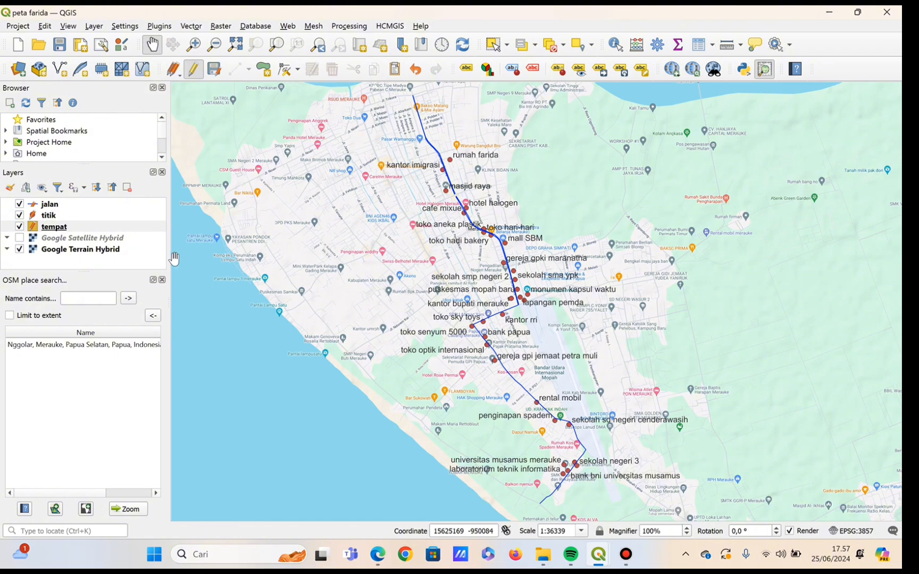
Search OSM places for the name "kelapa lima".
left_click(88, 298)
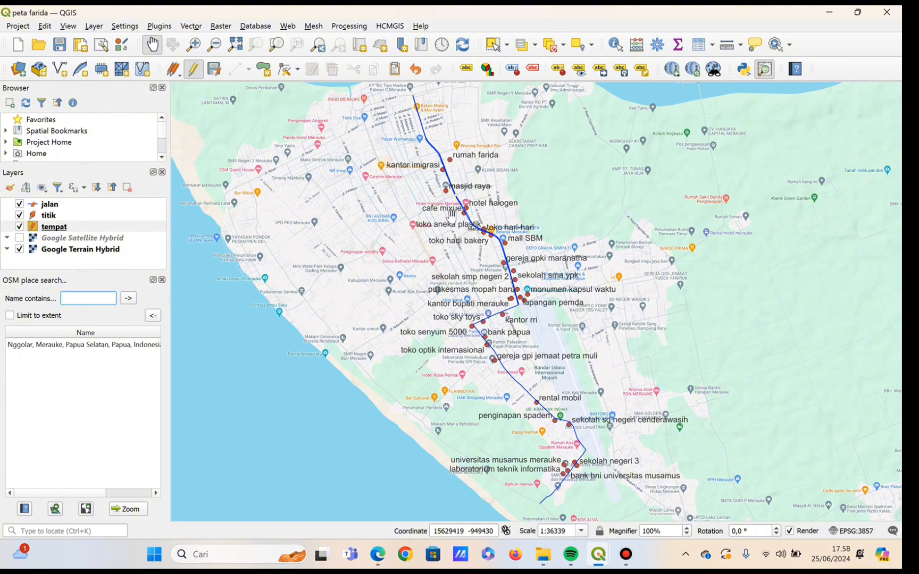
scroll(451, 214, "up", 2)
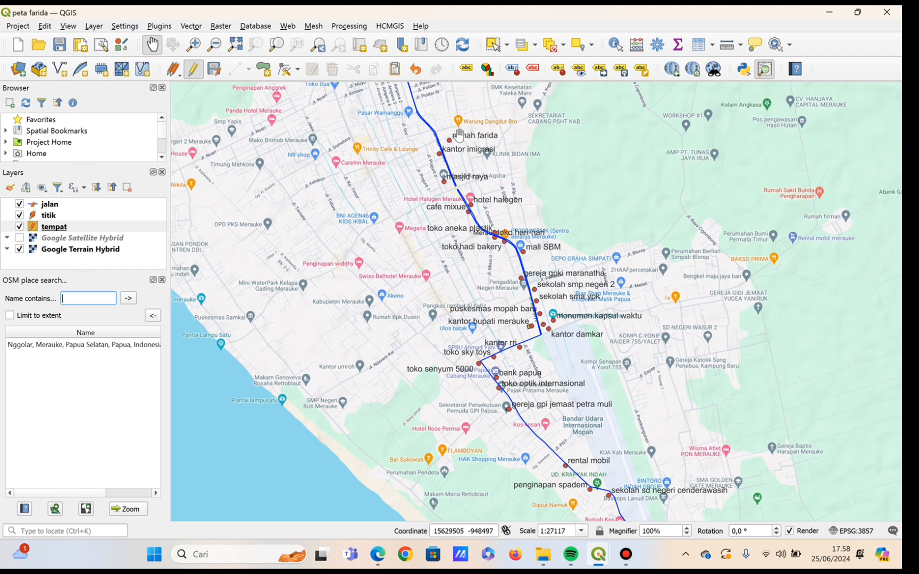
left_click(80, 300)
left_click(79, 300)
type("kelapa lima")
left_click(128, 298)
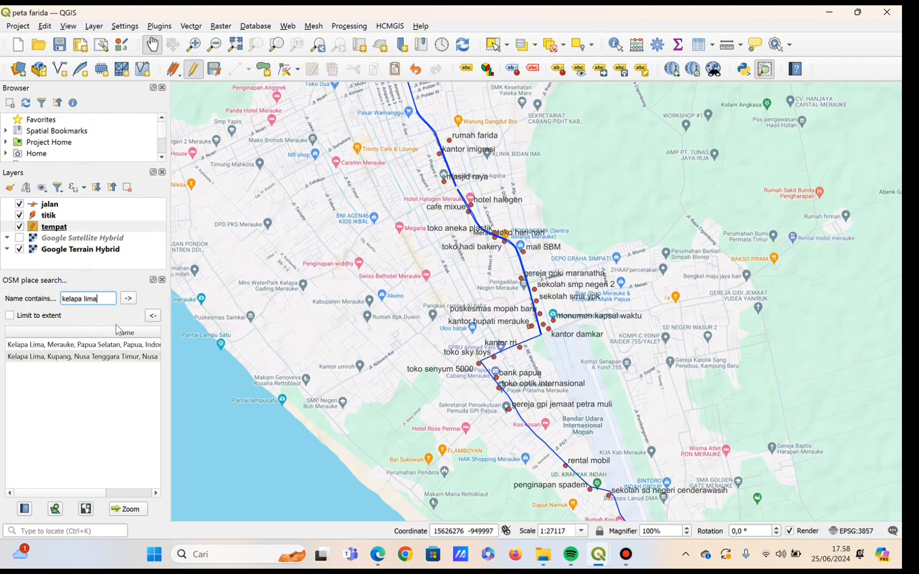
Zoom to the Kelapa Lima, Merauke search result and add its boundary to the map as a new layer.
mouse_move(109, 344)
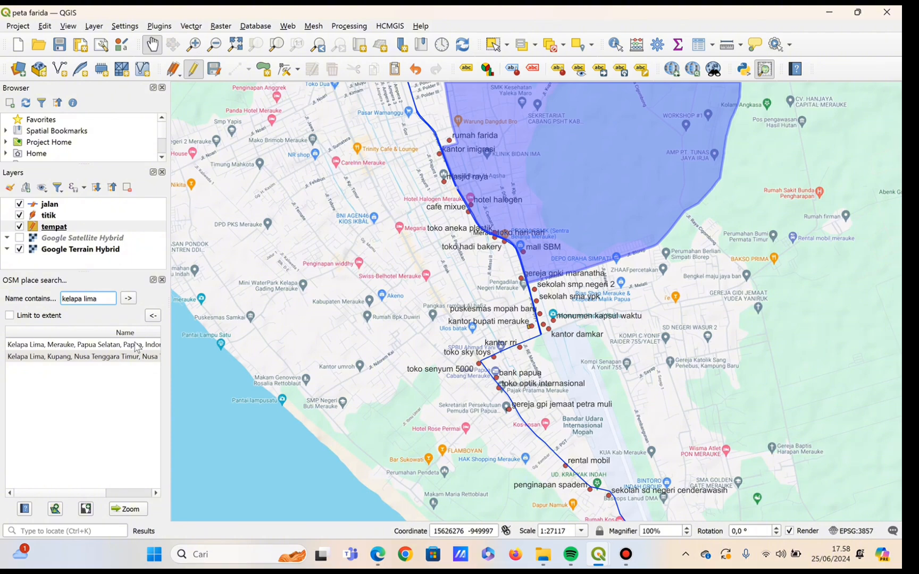
left_click(135, 346)
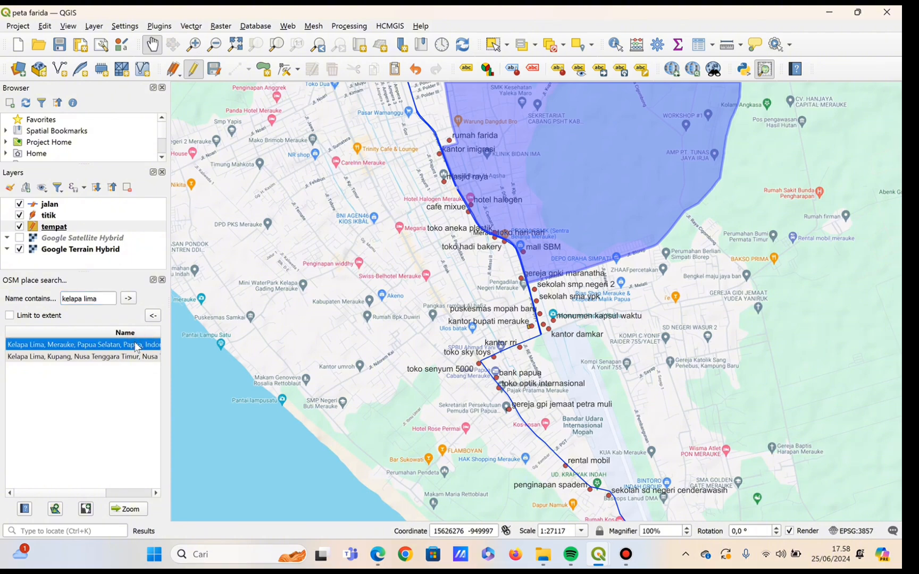
double_click(136, 346)
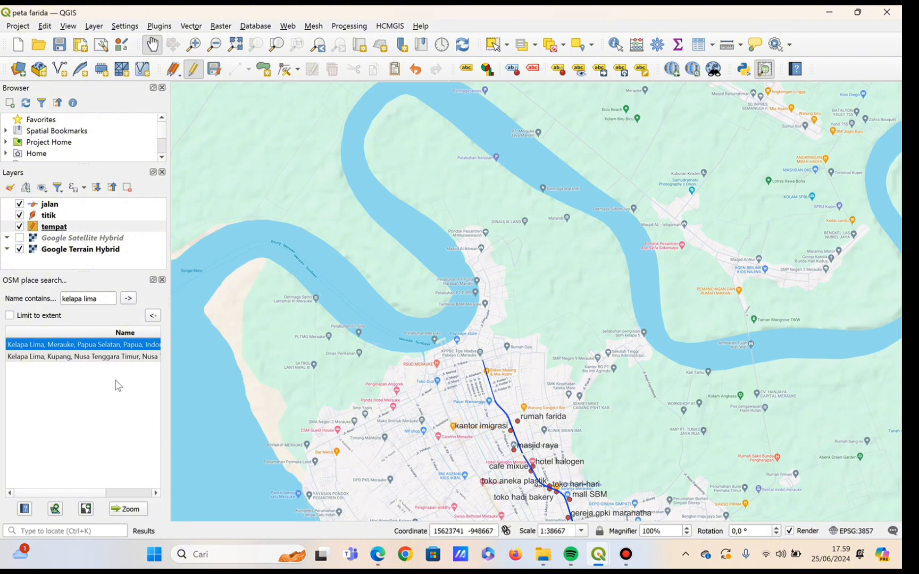
left_click(110, 350)
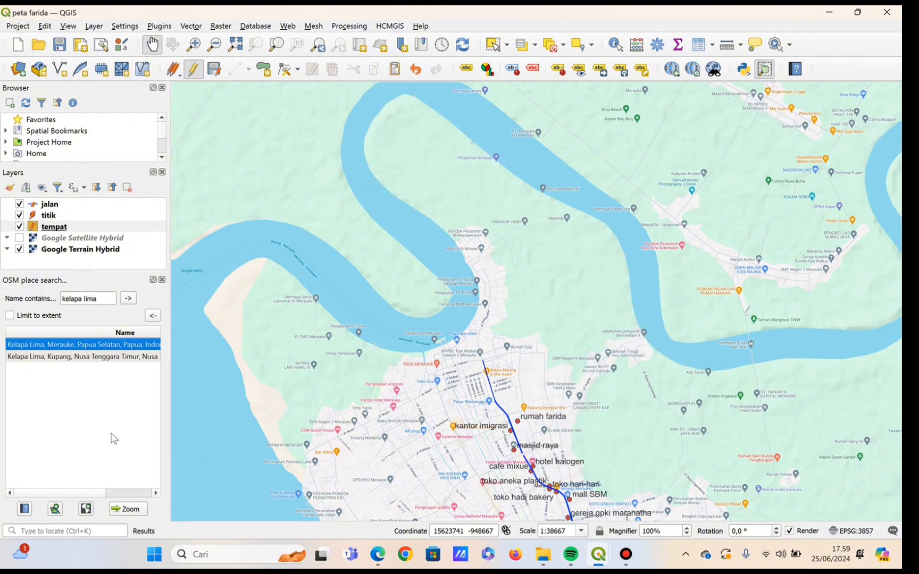
left_click(56, 510)
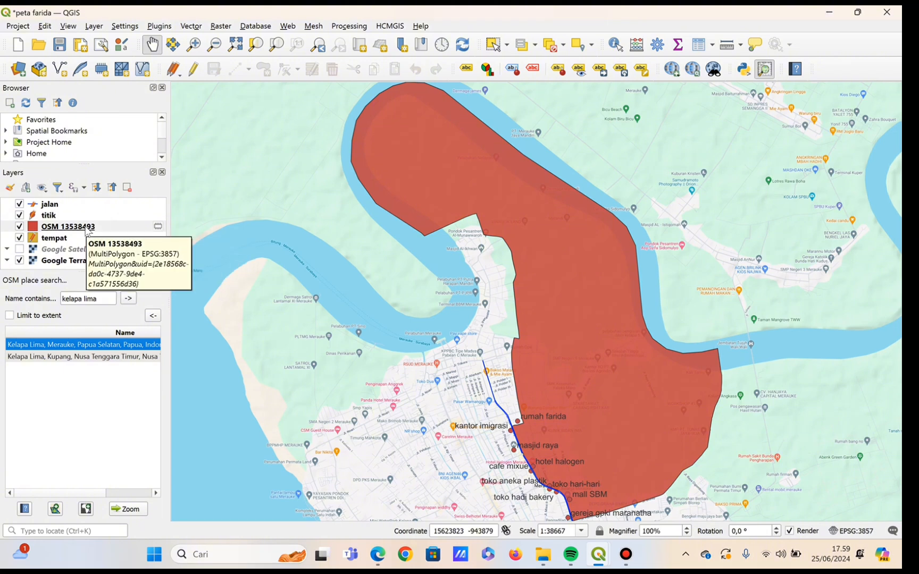
left_click(53, 231)
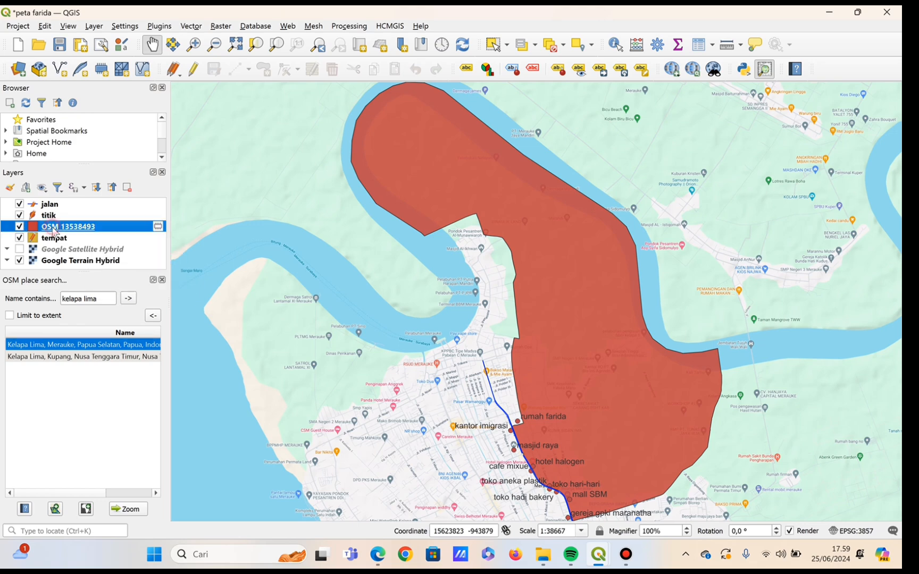
double_click(53, 231)
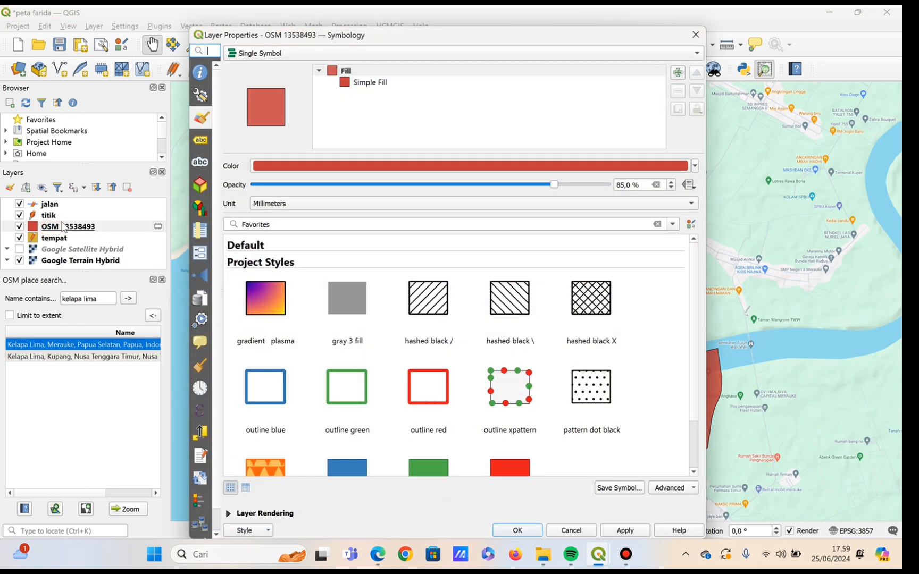
left_click(695, 36)
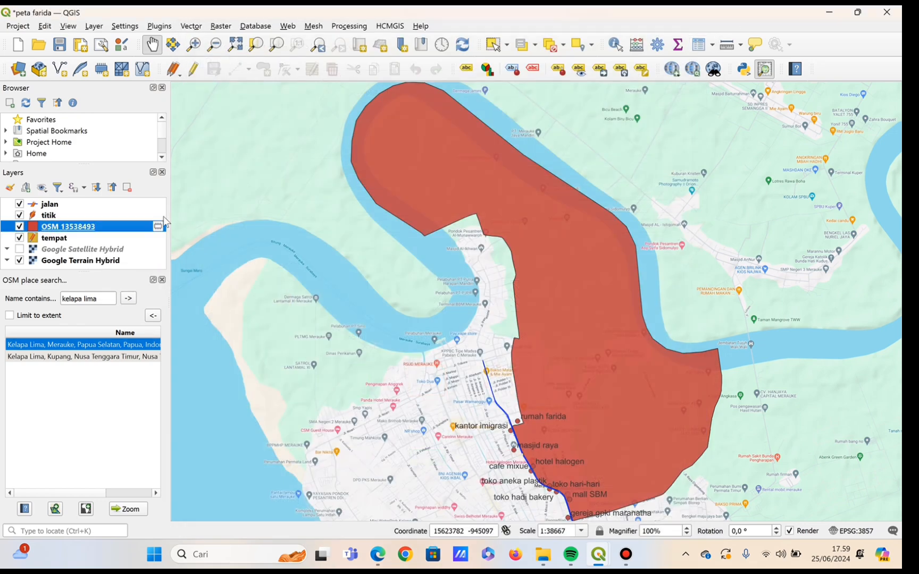
Rename the new OSM boundary polygon layer to "kelapa lima".
right_click(87, 227)
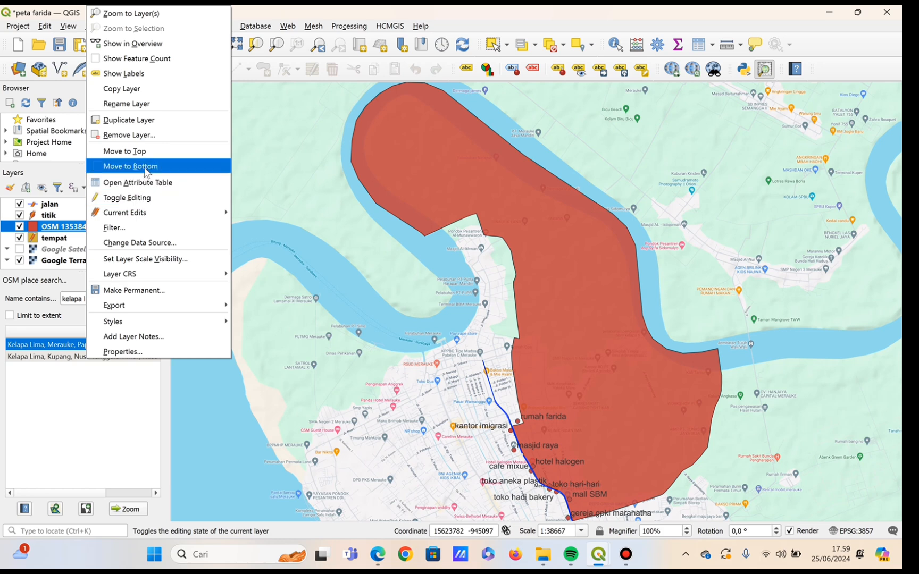
left_click(153, 105)
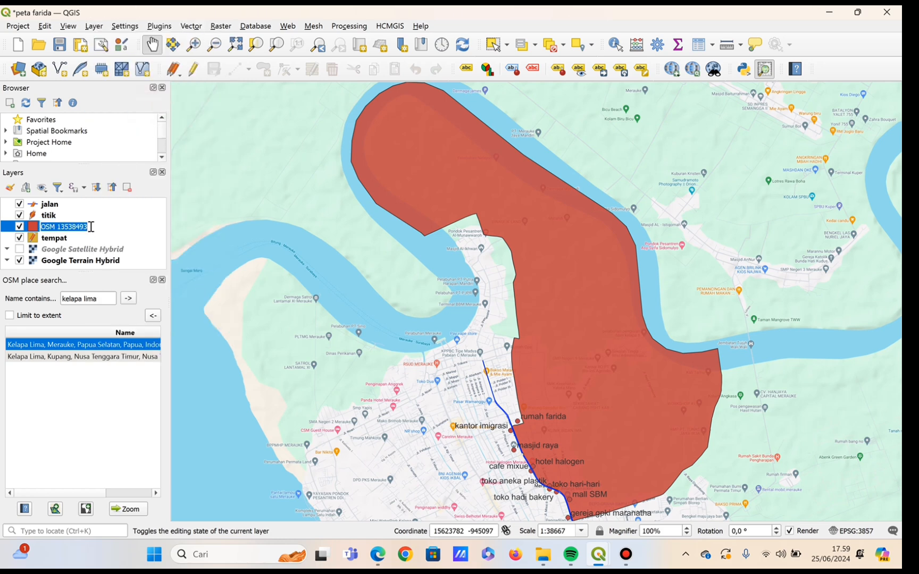
key("BackSpace")
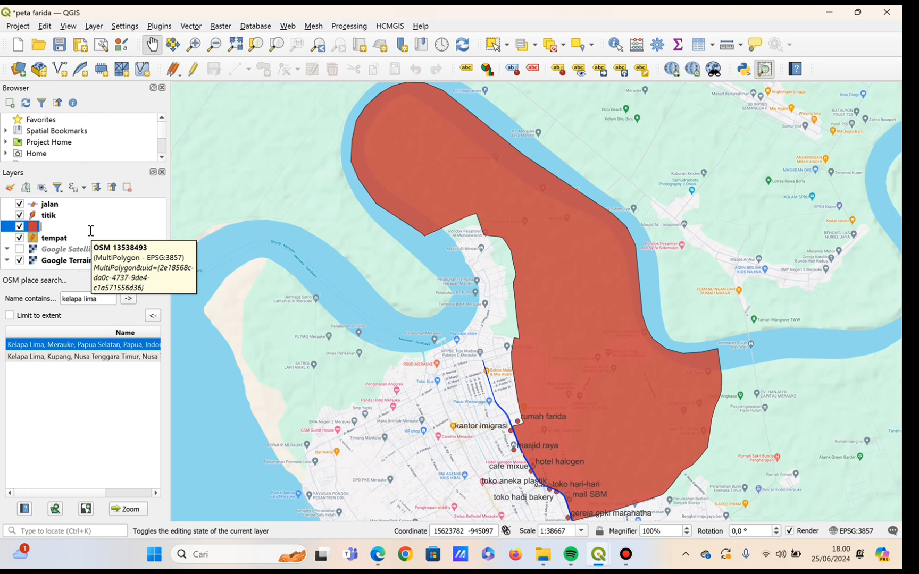
type("k")
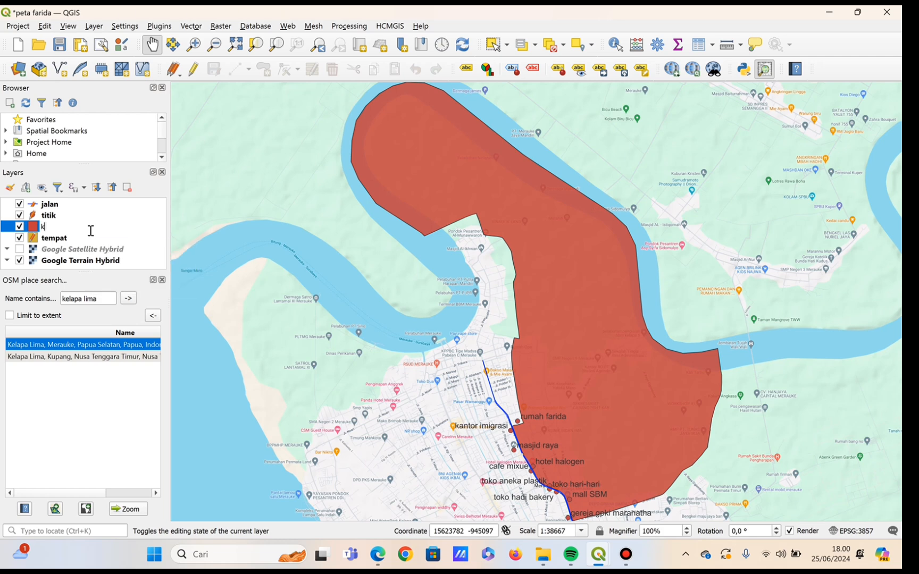
type("elapa lima")
key("Return")
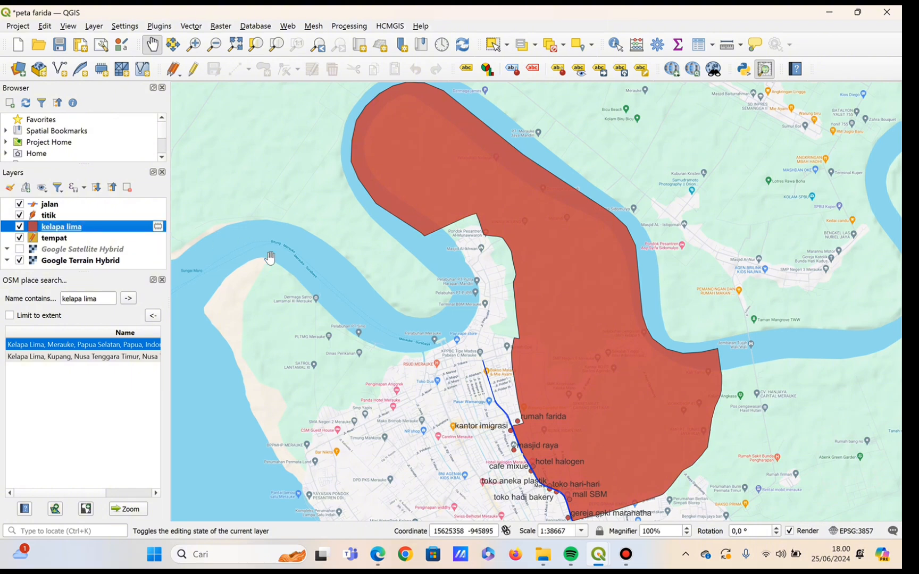
left_click_drag(456, 415, 374, 240)
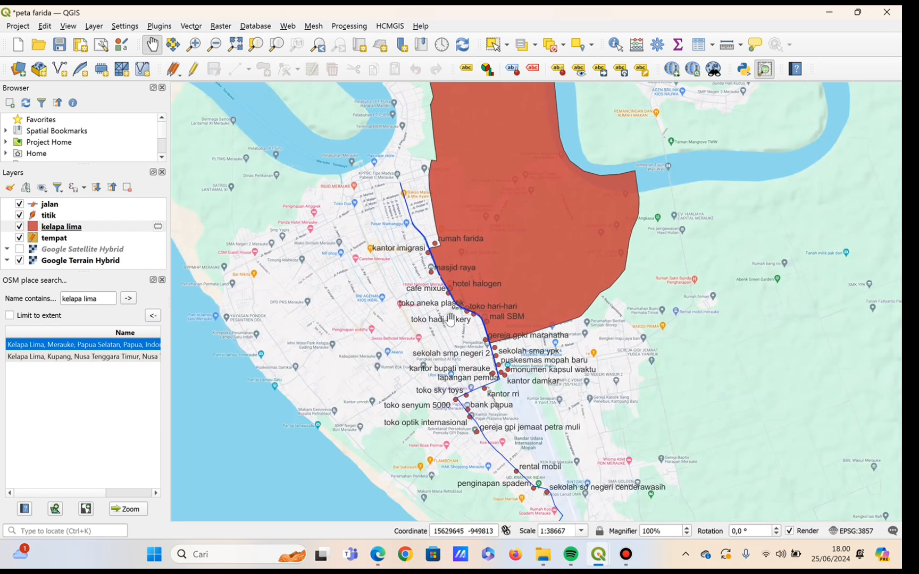
Search OSM places for the name "maro".
scroll(450, 320, "up", 1)
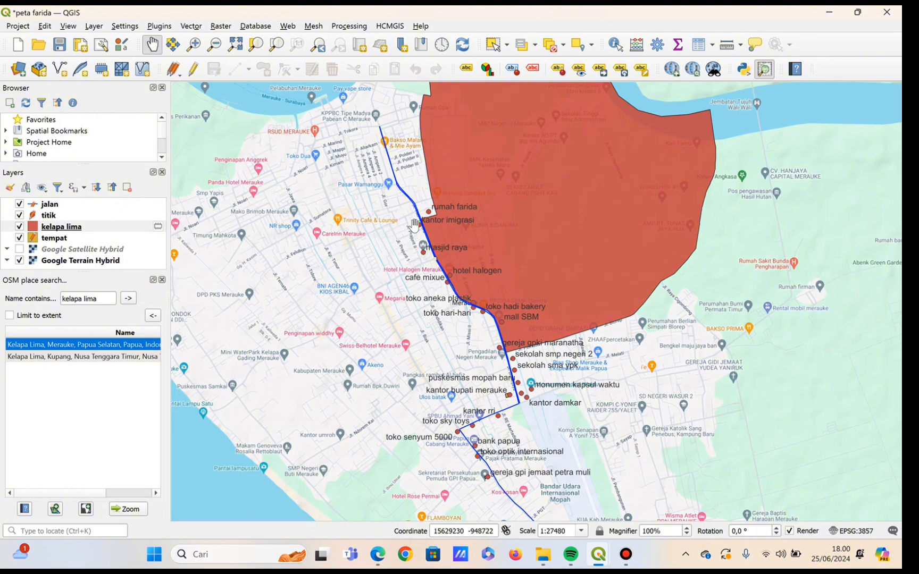
scroll(415, 224, "up", 1)
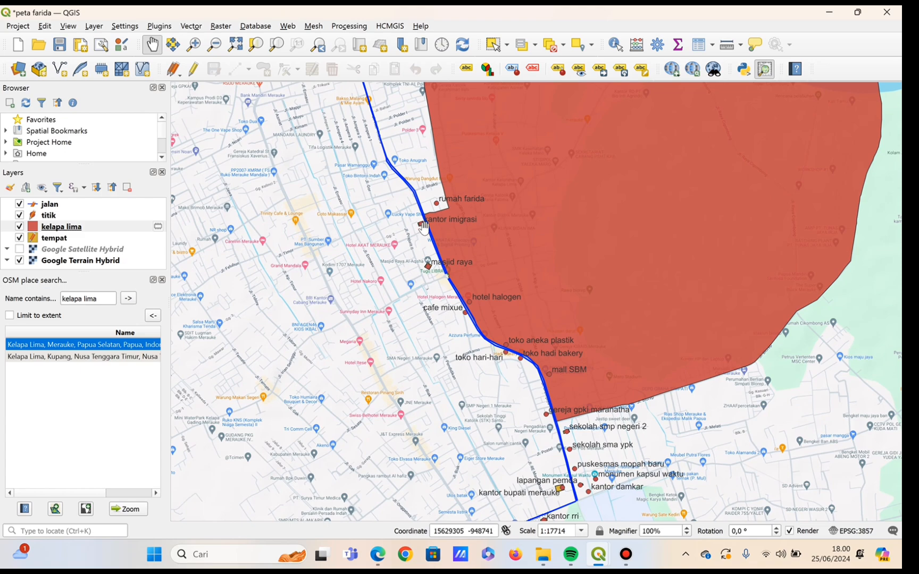
scroll(436, 204, "up", 1)
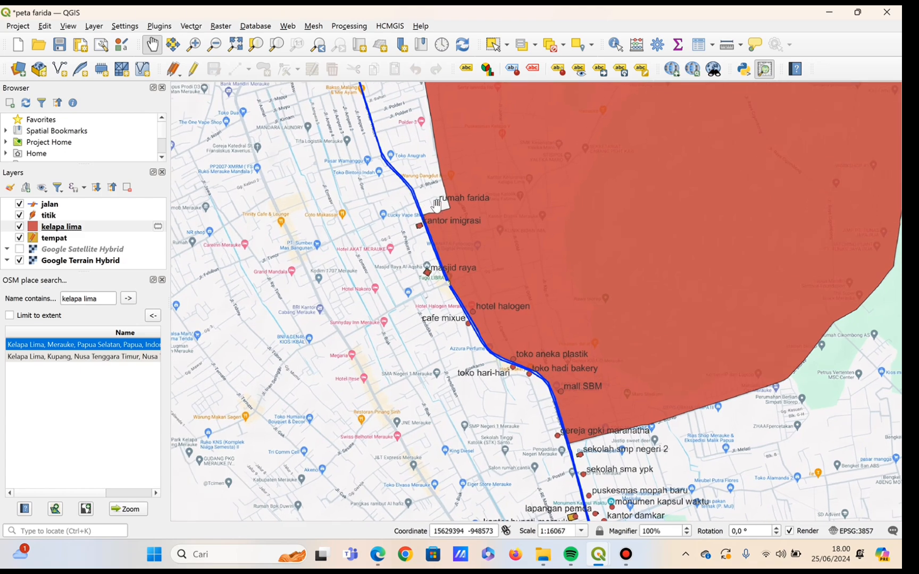
scroll(436, 204, "up", 1)
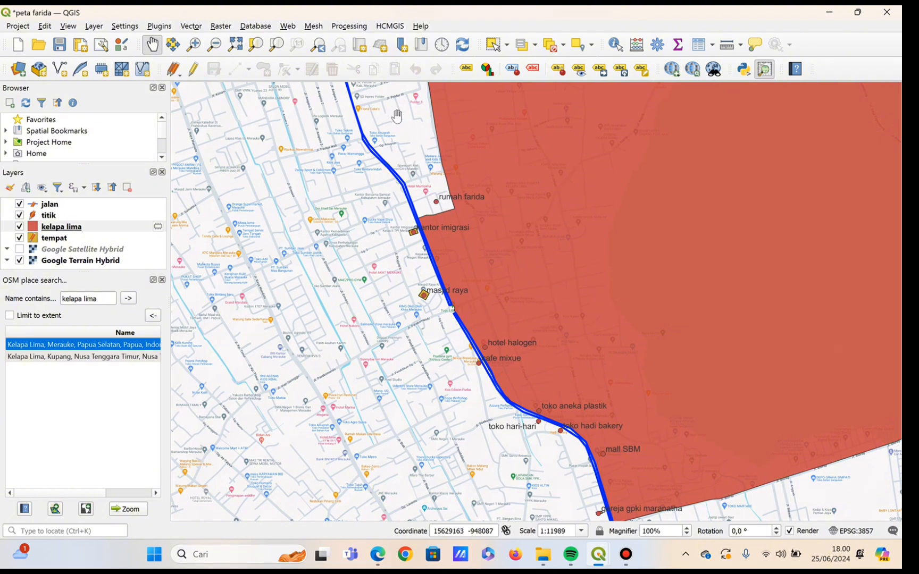
left_click_drag(400, 119, 437, 273)
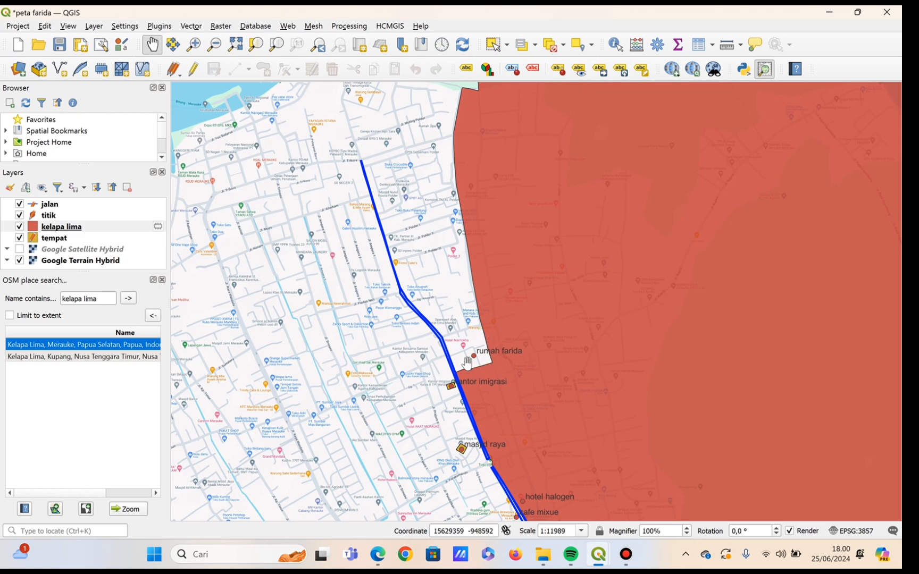
left_click(105, 302)
key("BackSpace")
key("BackSpace")
key("BackSpace")
key("BackSpace")
left_click(130, 299)
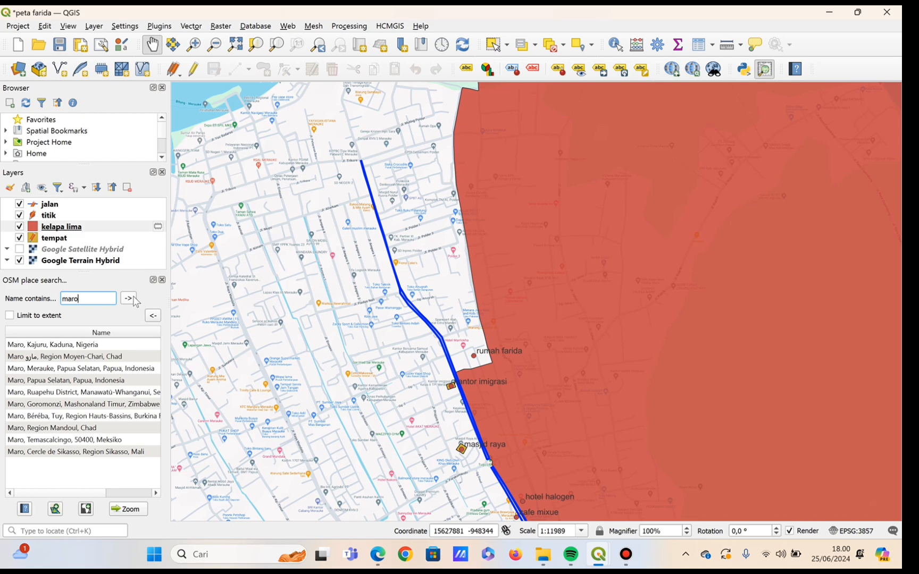
Add the boundary of the "Maro, Merauke, Papua Selatan" search result to the map as a new layer.
left_click(87, 297)
mouse_move(33, 373)
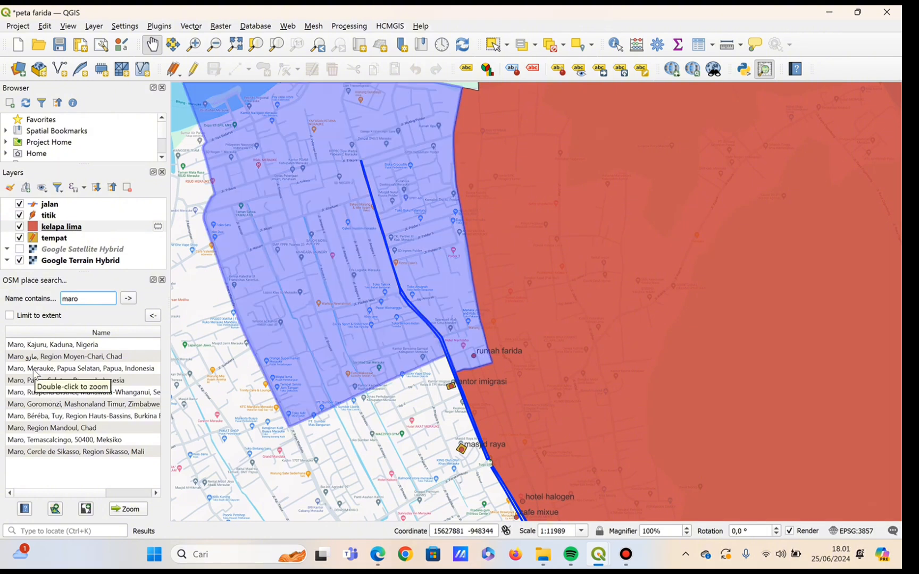
left_click(33, 370)
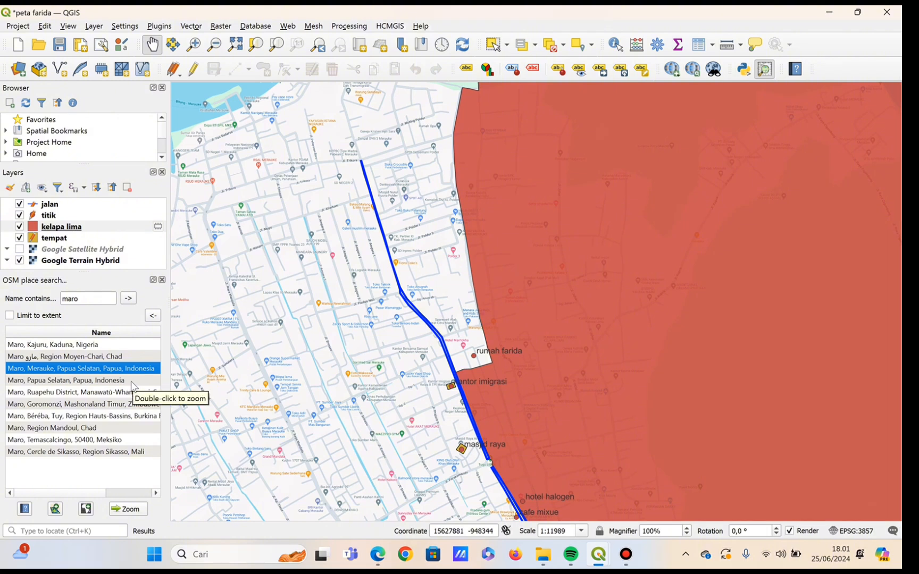
mouse_move(111, 371)
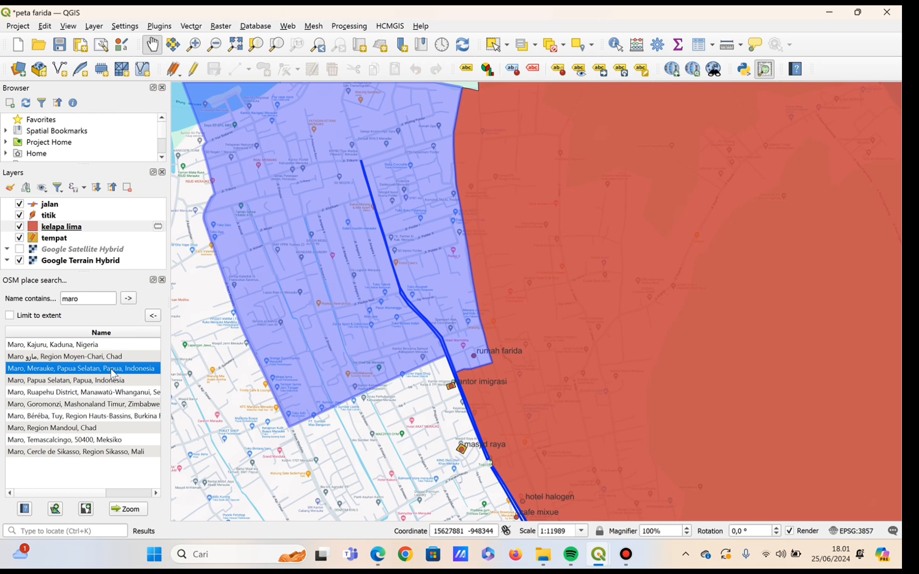
left_click(56, 509)
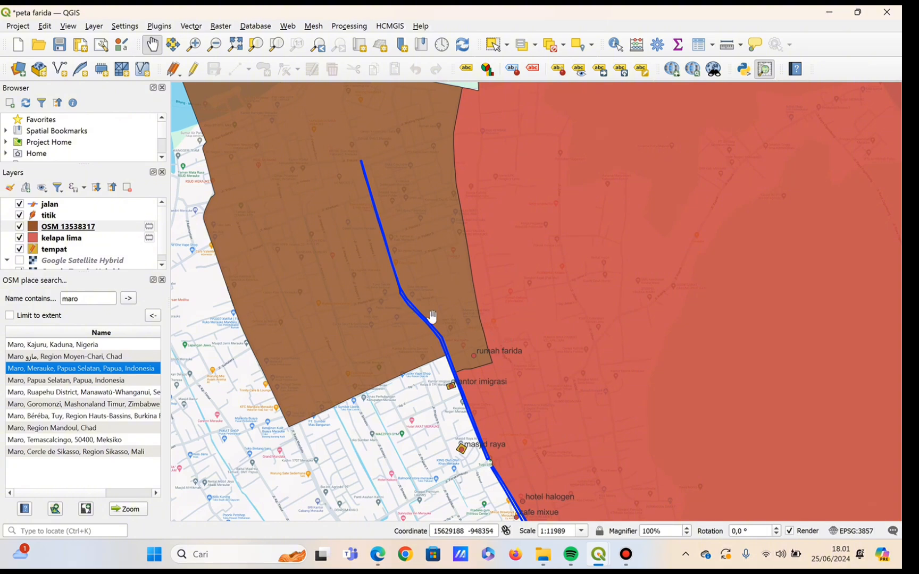
Rename the new OSM boundary polygon layer to "maro".
double_click(91, 228)
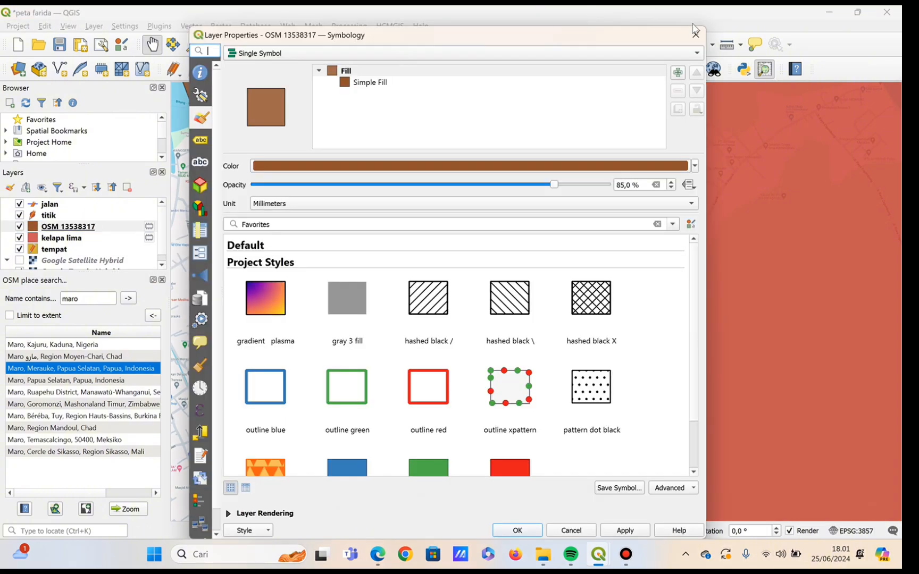
key("Escape")
right_click(72, 230)
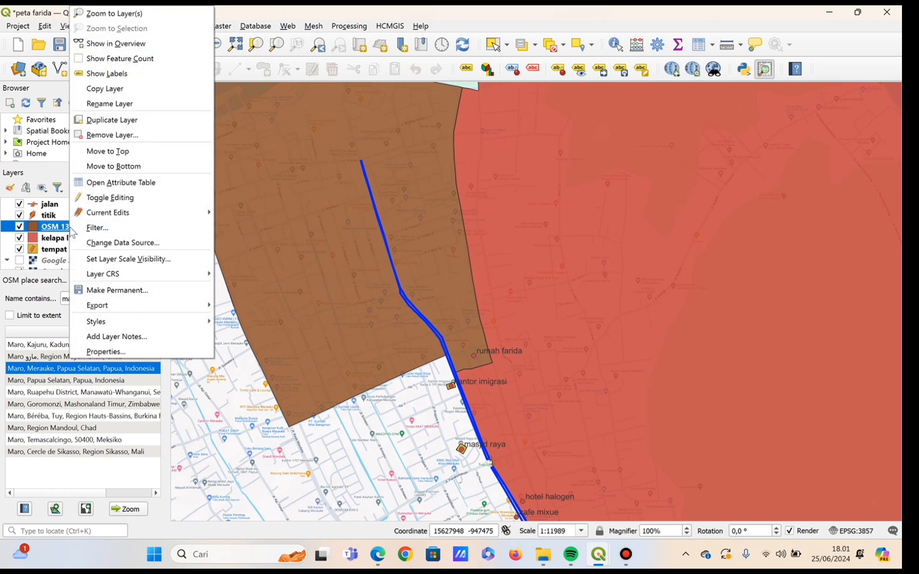
left_click(106, 109)
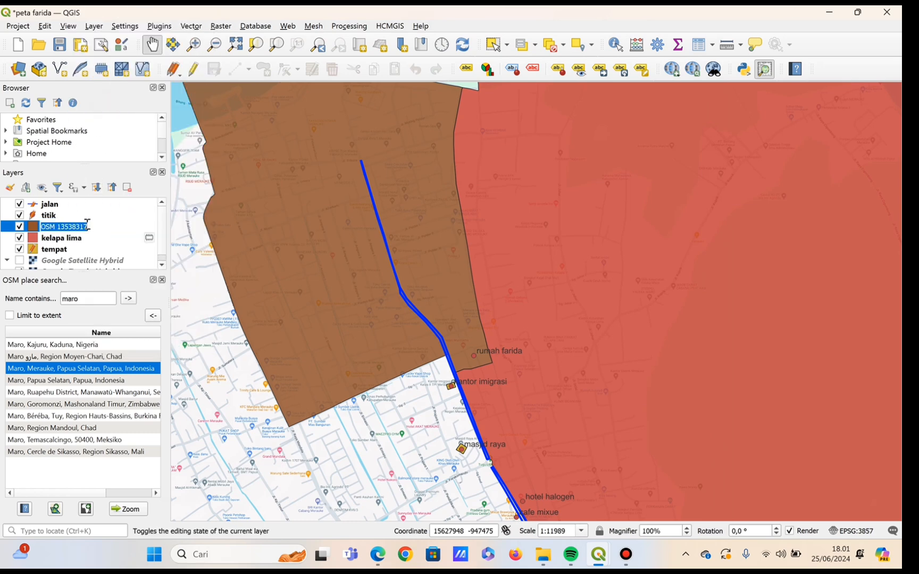
key("BackSpace")
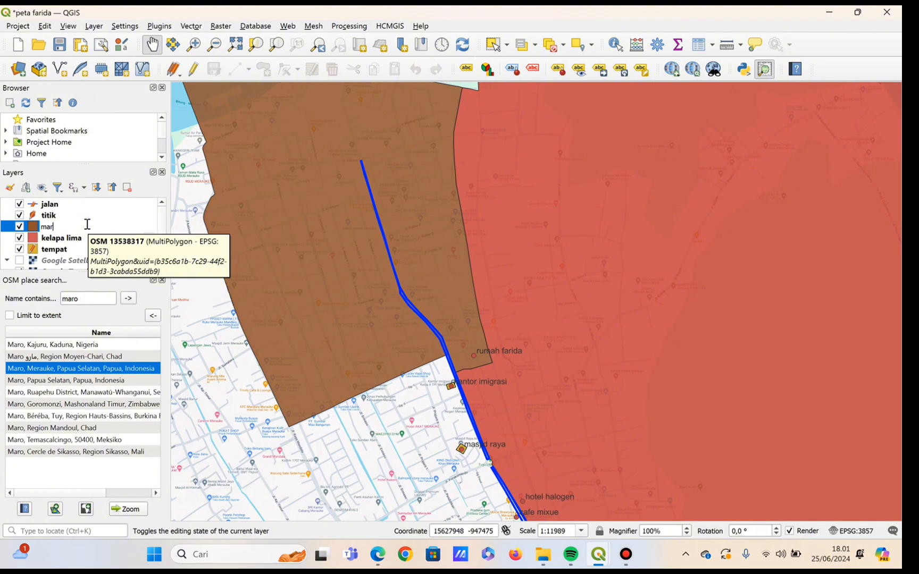
key("BackSpace")
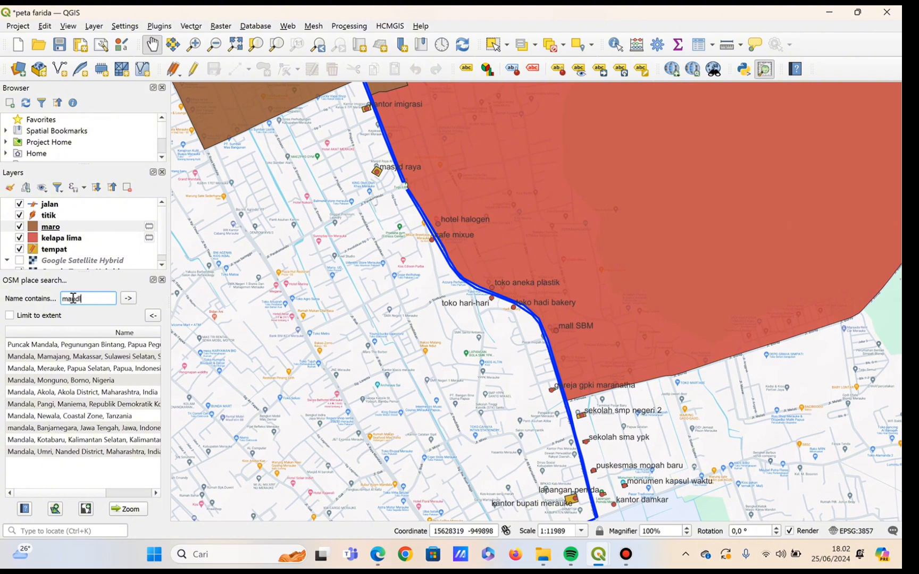
Search OSM places for "mandala" and add the Mandala, Merauke boundary to the map as a new layer.
left_click(125, 301)
left_click(69, 369)
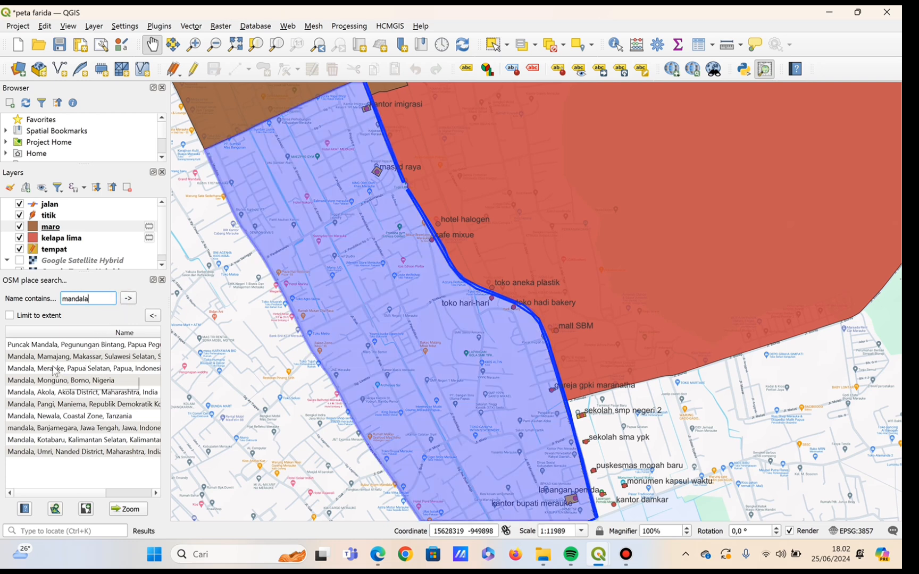
left_click(63, 369)
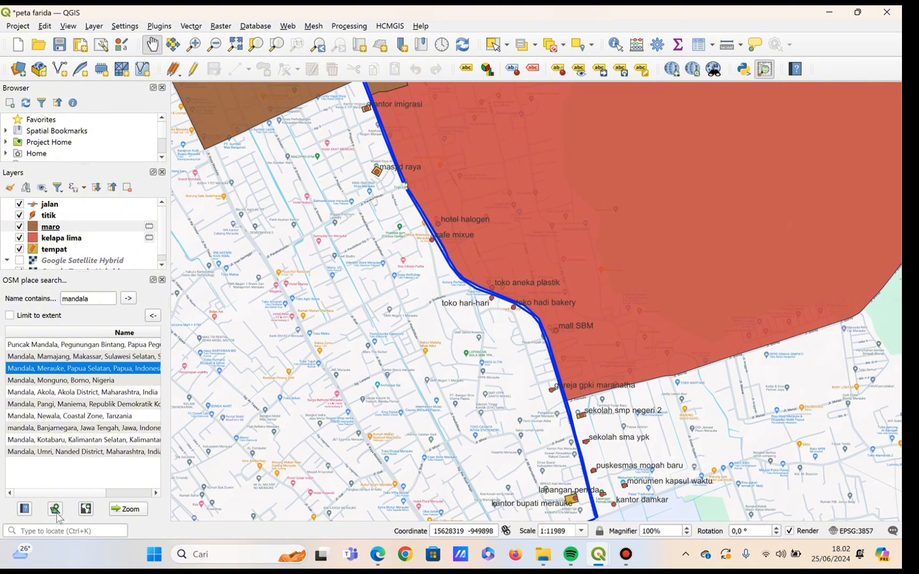
left_click(56, 508)
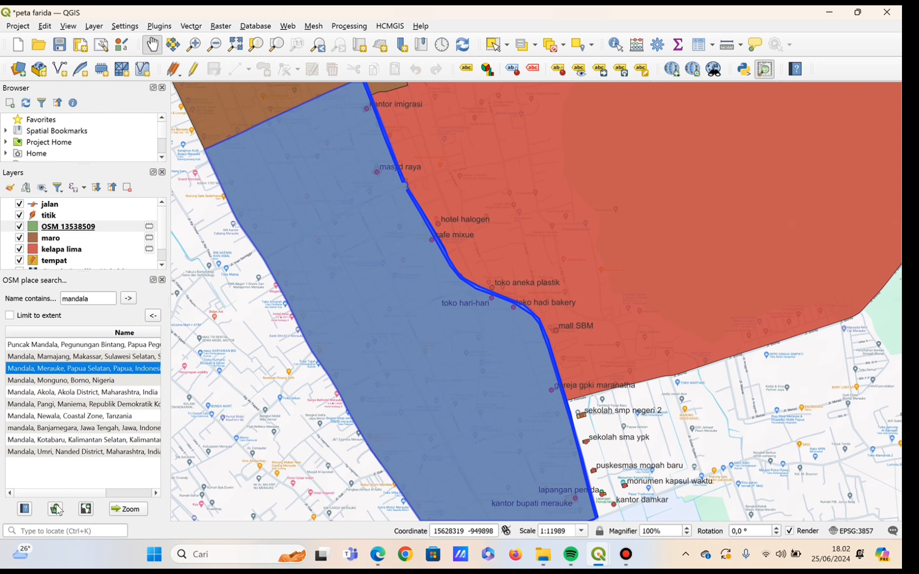
Search OSM places for the name "muli, merauke".
left_click_drag(289, 459, 173, 199)
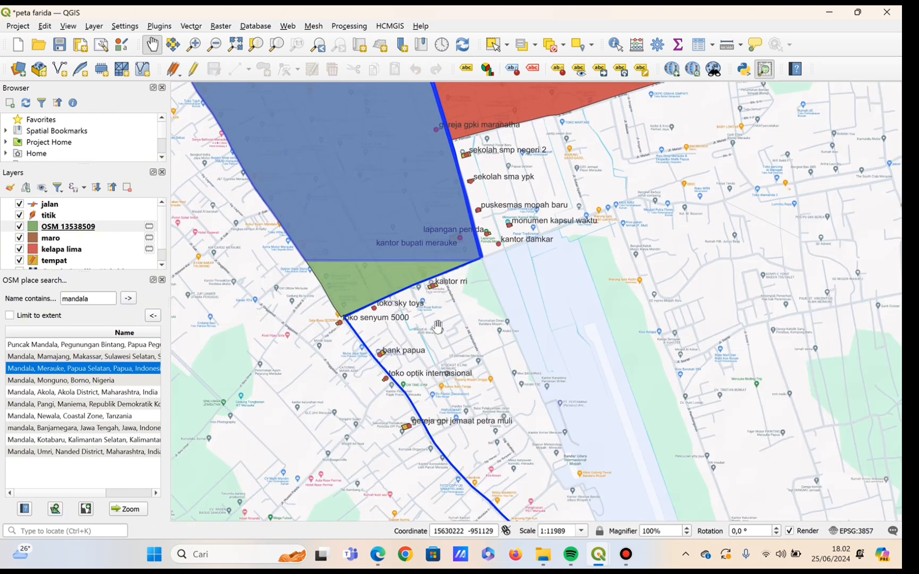
left_click_drag(437, 326, 364, 324)
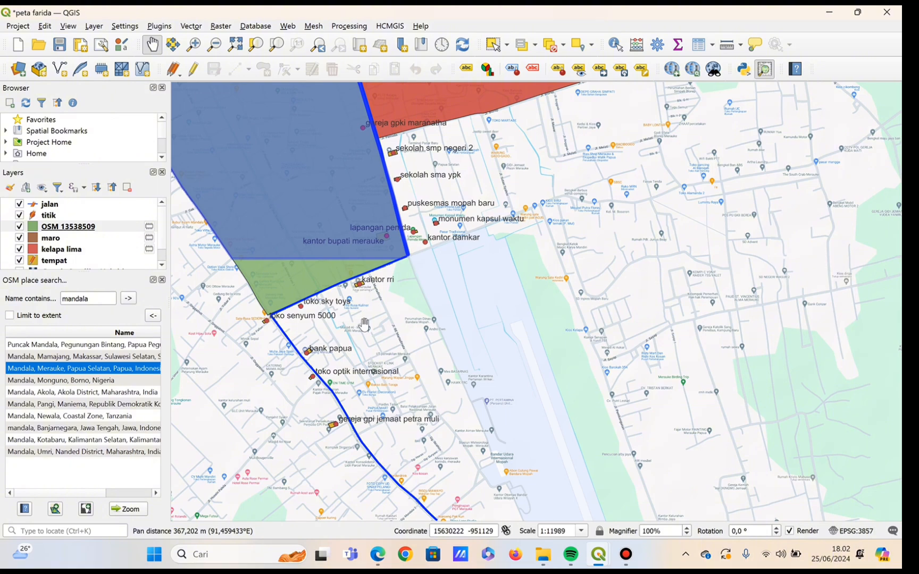
scroll(314, 307, "up", 1)
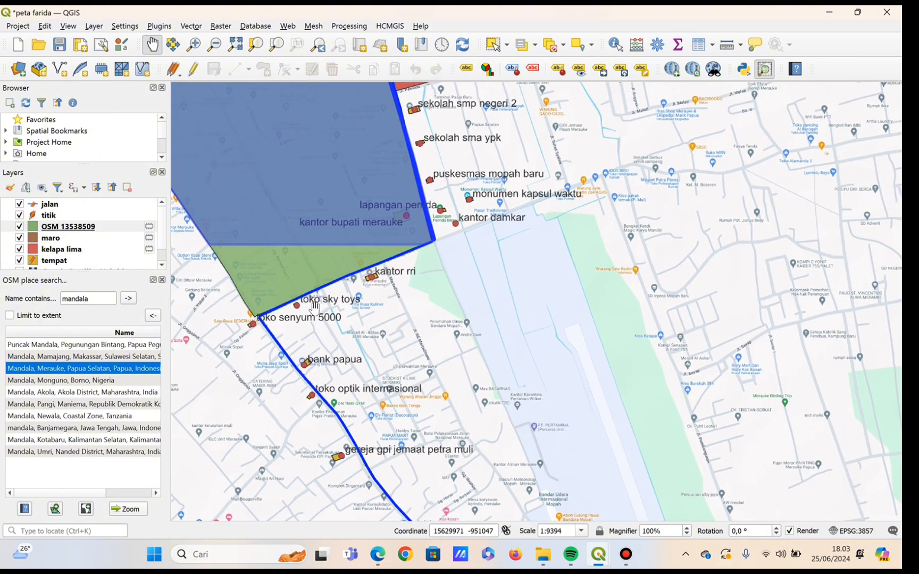
scroll(314, 306, "up", 1)
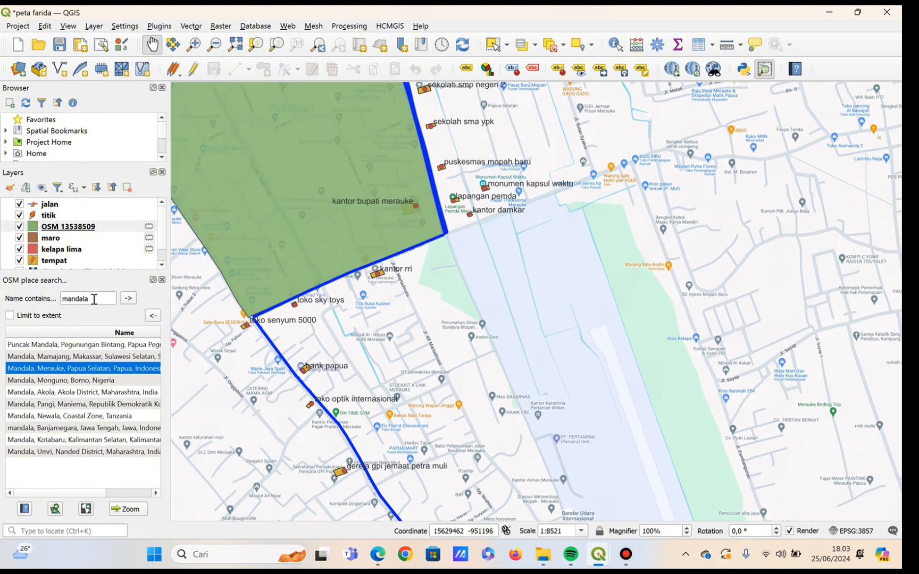
left_click(95, 299)
key("BackSpace")
key("BackSpace")
key("BackSpace")
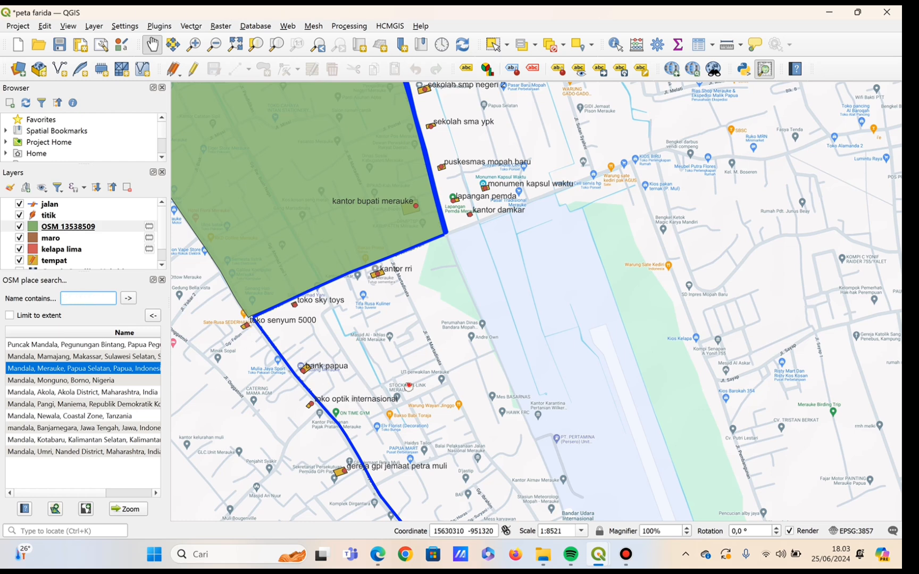
left_click_drag(422, 322, 442, 219)
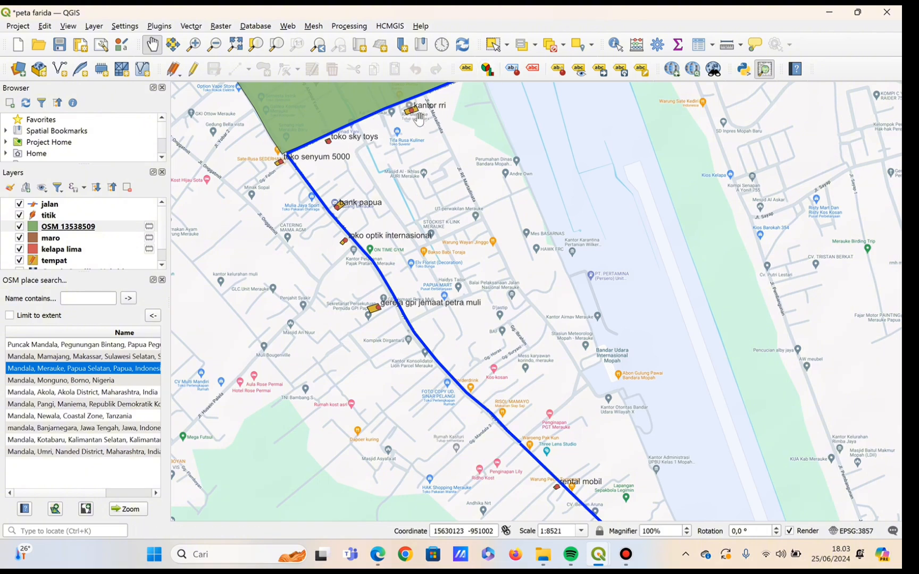
scroll(421, 111, "up", 1)
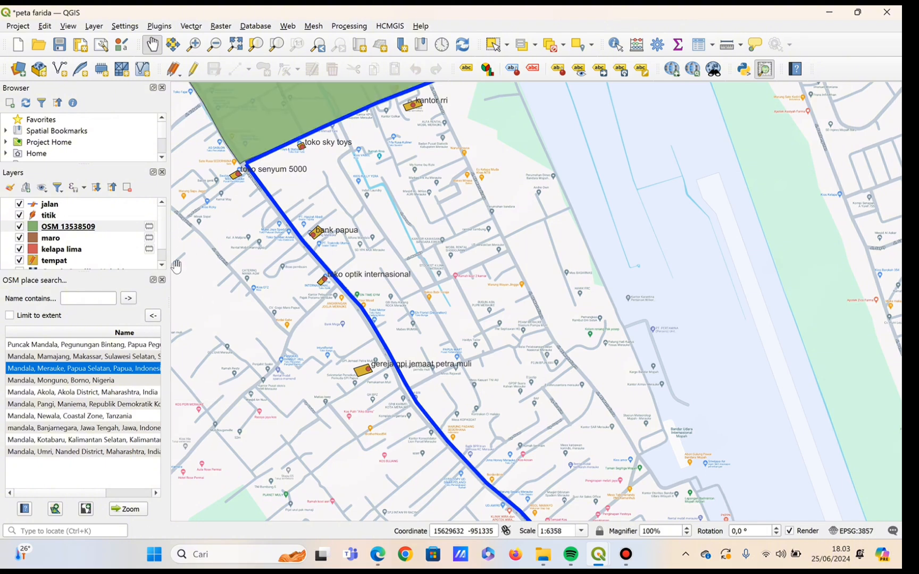
type("muli merauke")
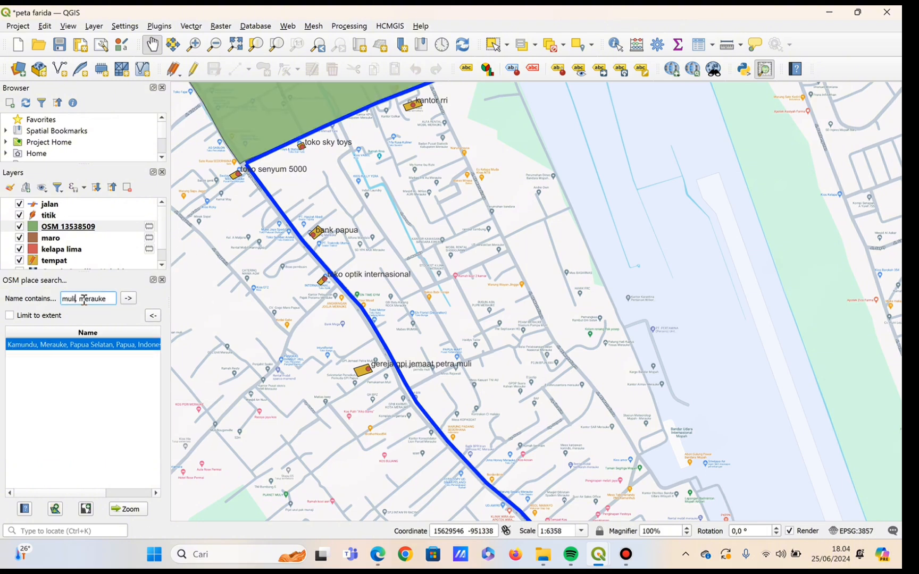
left_click(128, 298)
Add the boundary of the first "Muli, Merauke, Papua Selatan" search result to the map as a new layer.
left_click(99, 346)
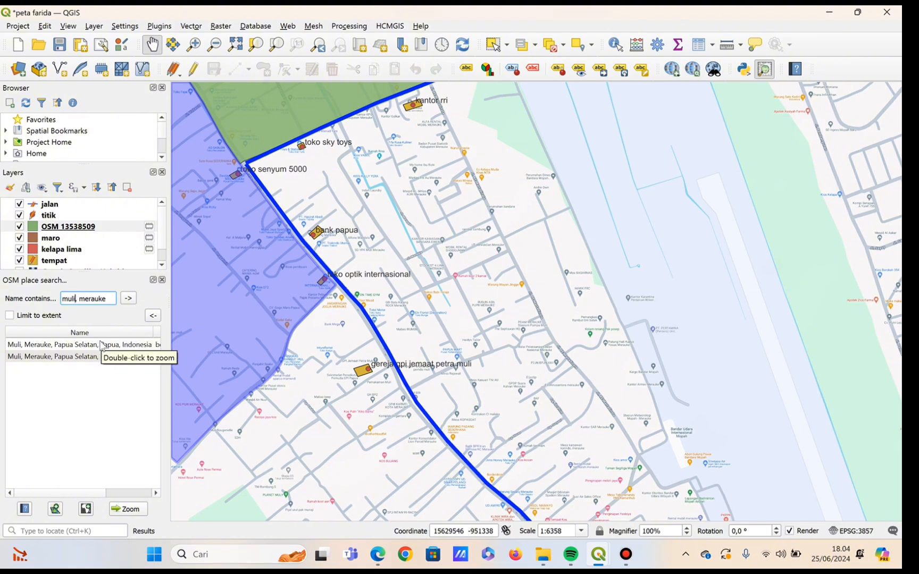
left_click(101, 345)
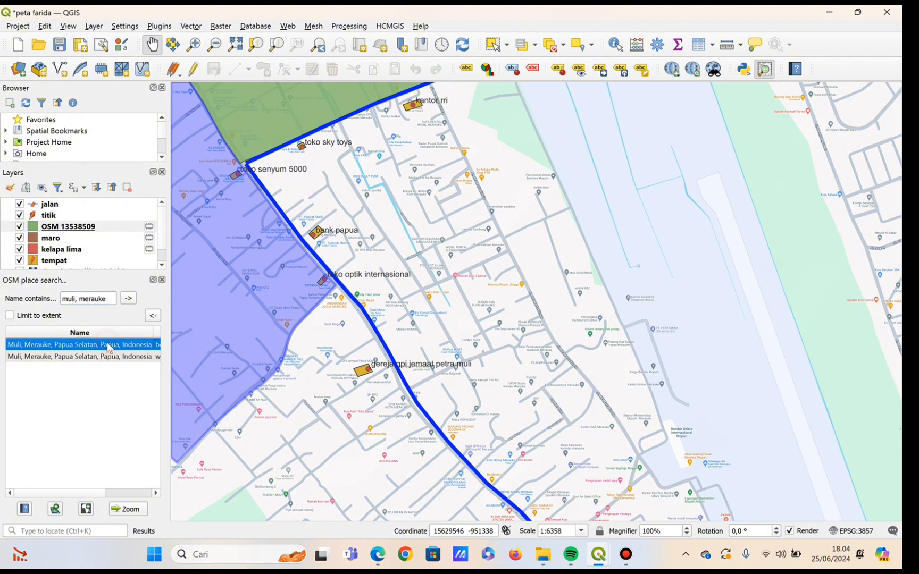
left_click(56, 509)
Remove "muli" from the OSM place search text, keeping ", merauke" for another place name.
scroll(285, 391, "down", 1)
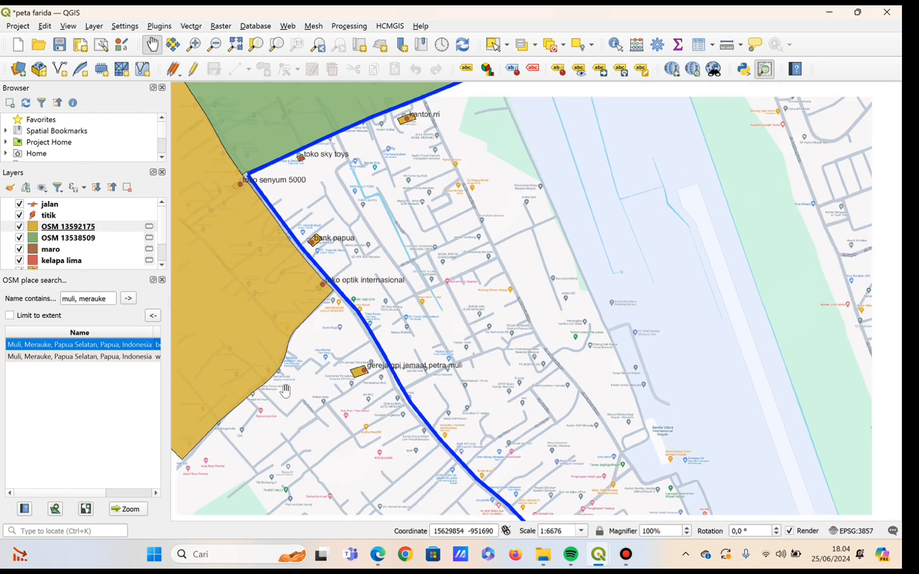
scroll(286, 391, "down", 3)
left_click_drag(285, 391, 488, 425)
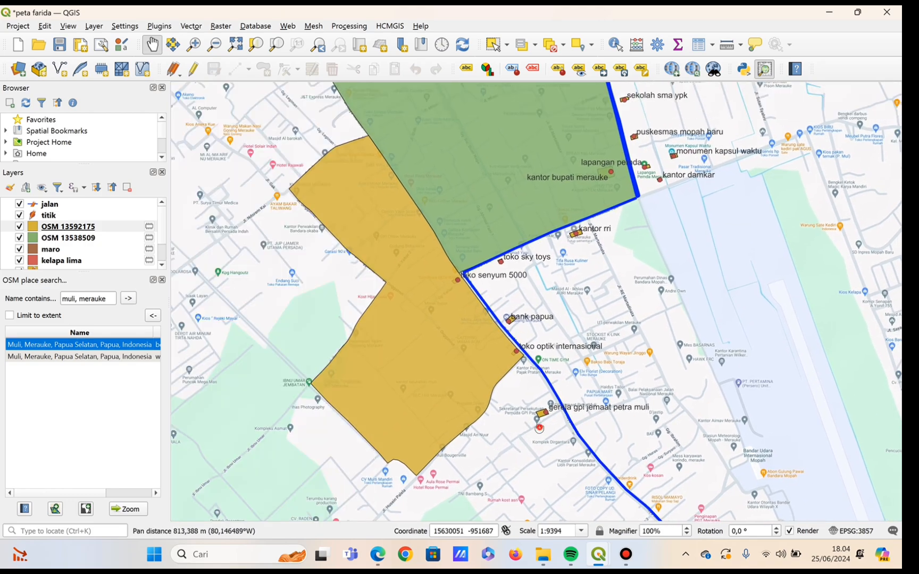
left_click_drag(603, 113, 621, 254)
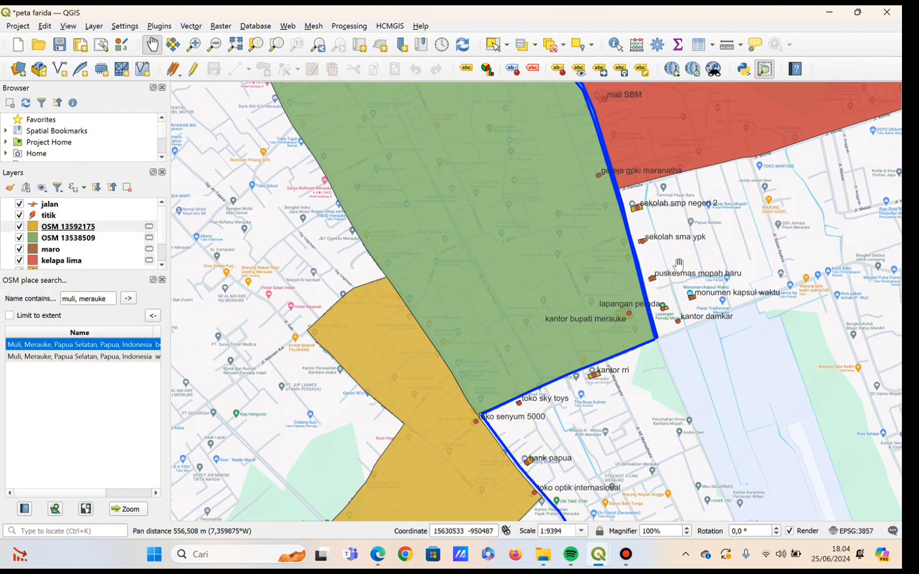
left_click_drag(679, 265, 493, 255)
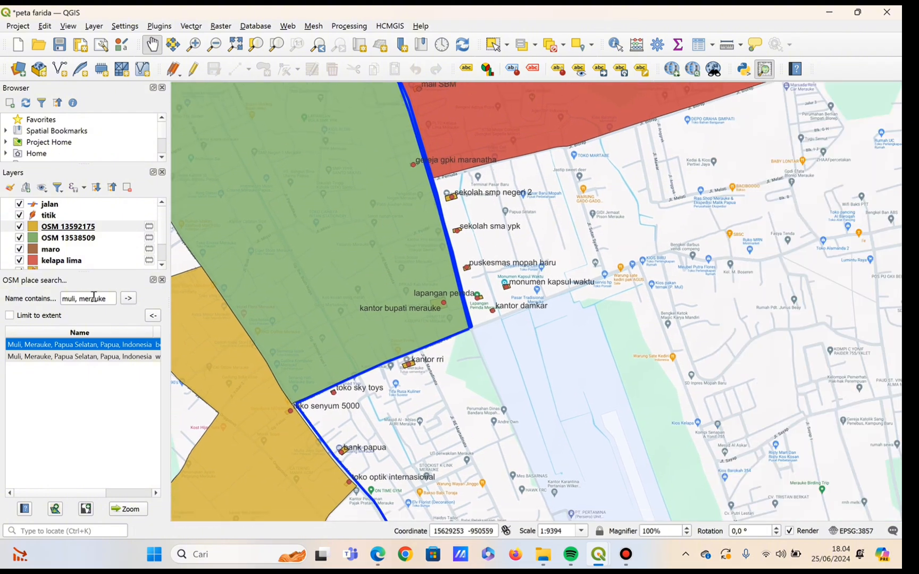
left_click(75, 298)
type(",")
key("BackSpace")
key("BackSpace")
key("BackSpace")
key("BackSpace")
key("BackSpace")
Rename the layer OSM 13538509 as "mandala".
left_click(89, 241)
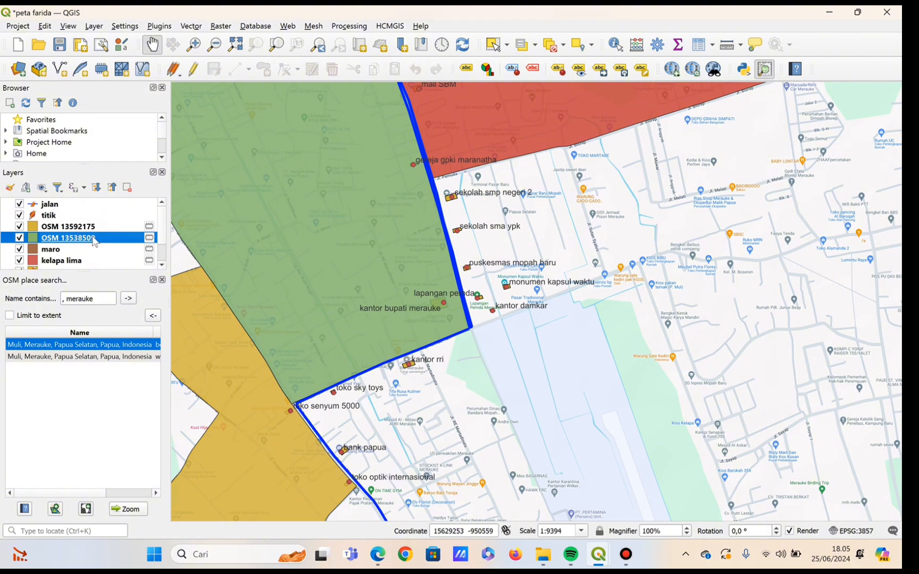
right_click(95, 241)
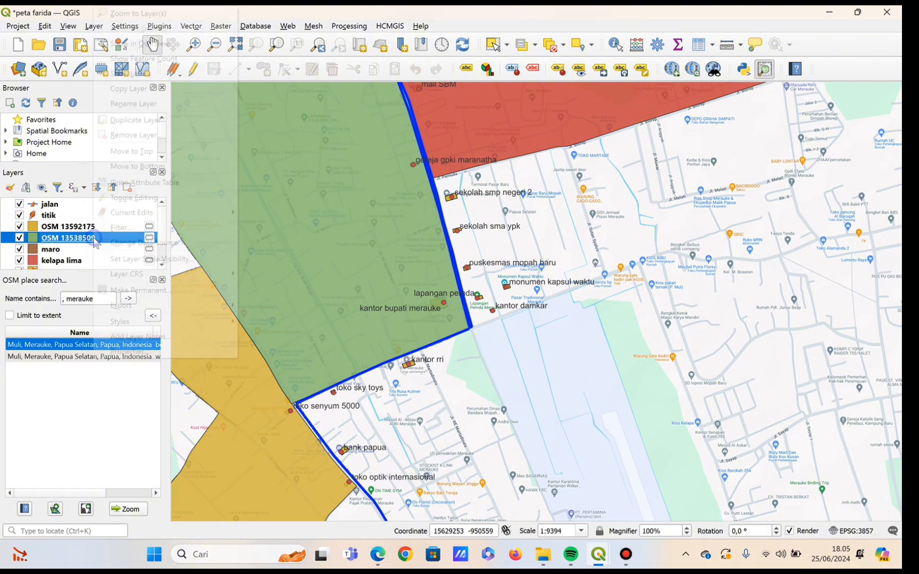
left_click(158, 105)
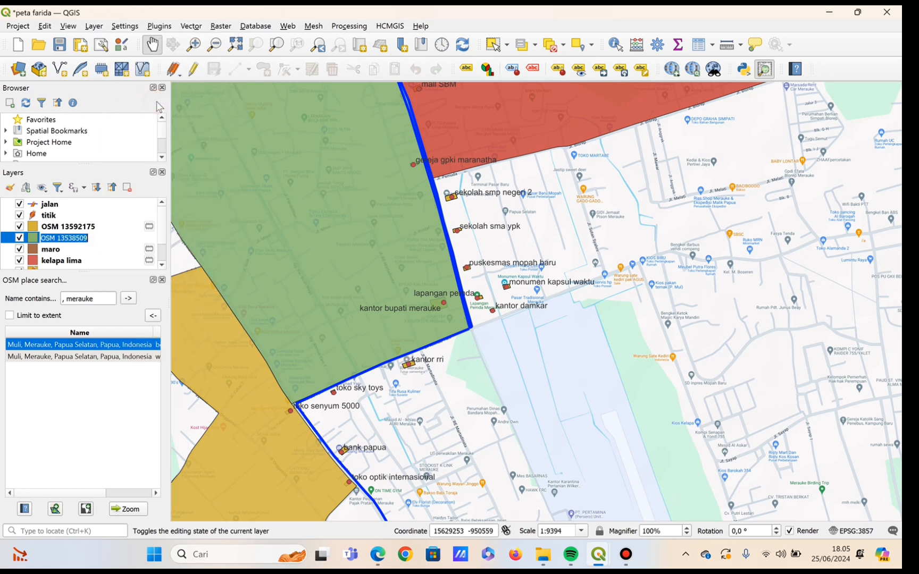
key("BackSpace")
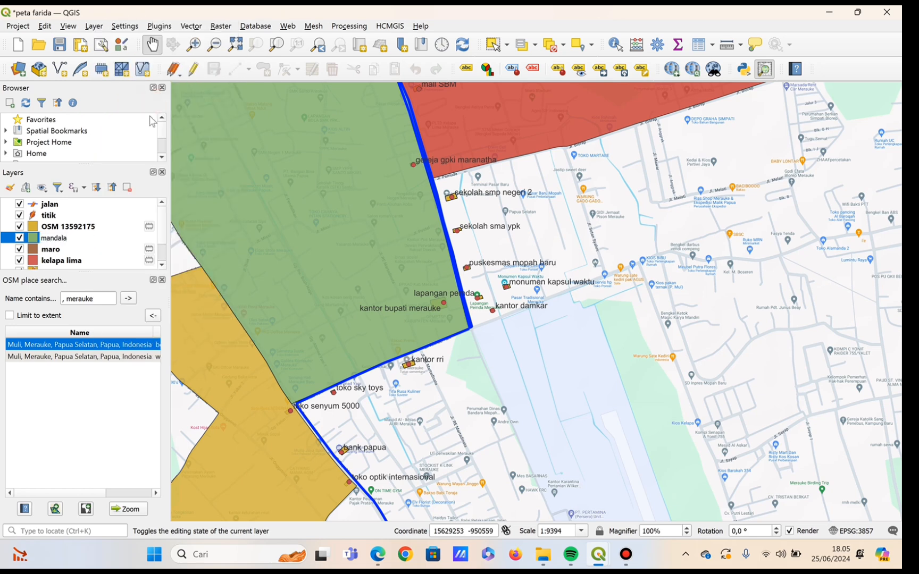
key("Return")
Rename the layer OSM 13592175 as "muli".
left_click(75, 229)
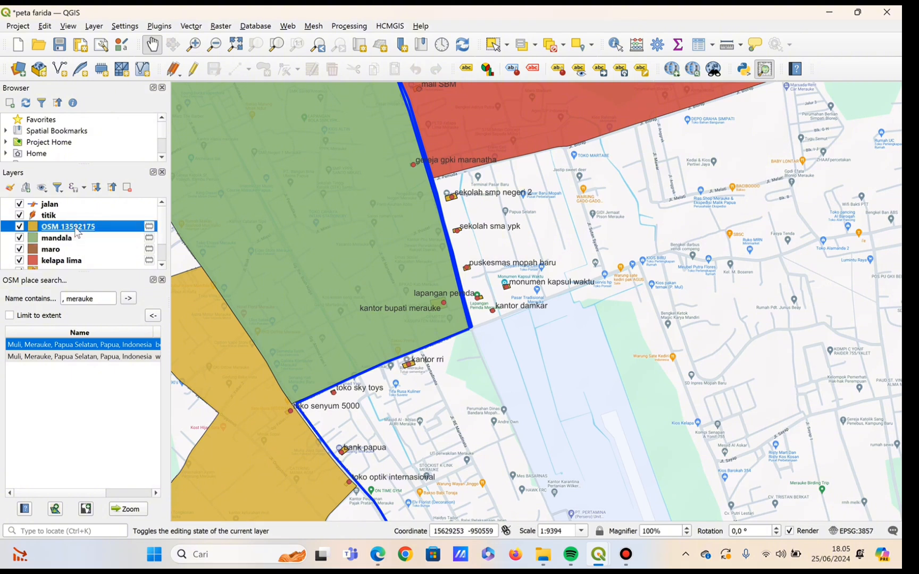
right_click(76, 229)
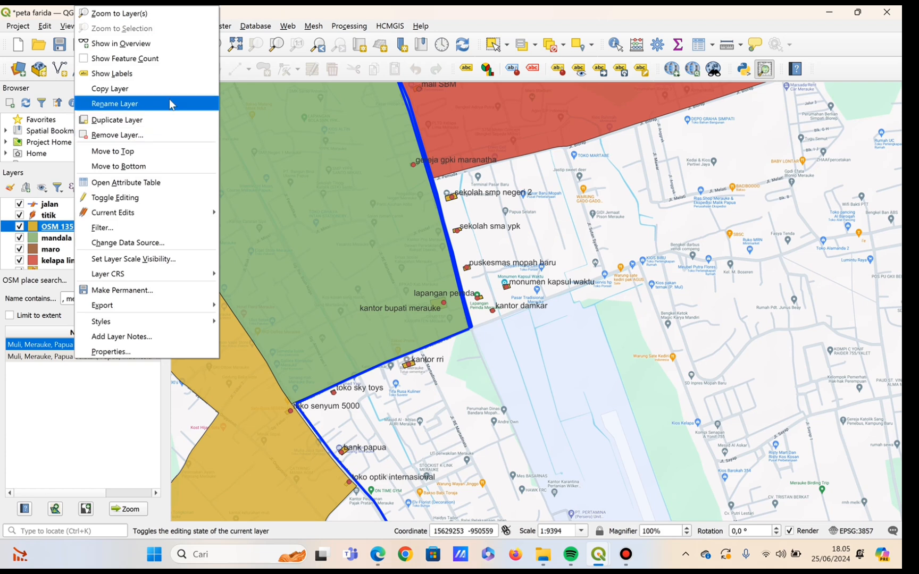
left_click(169, 99)
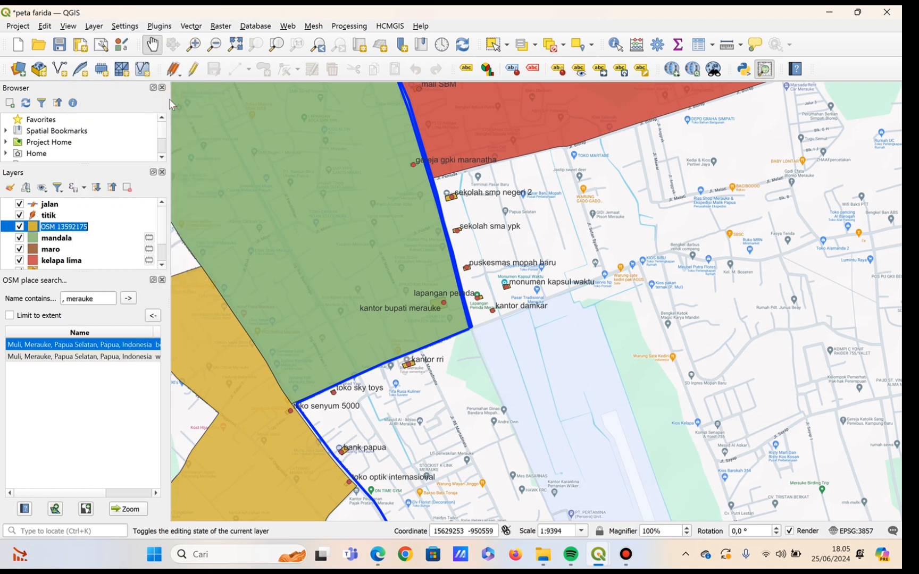
key("BackSpace")
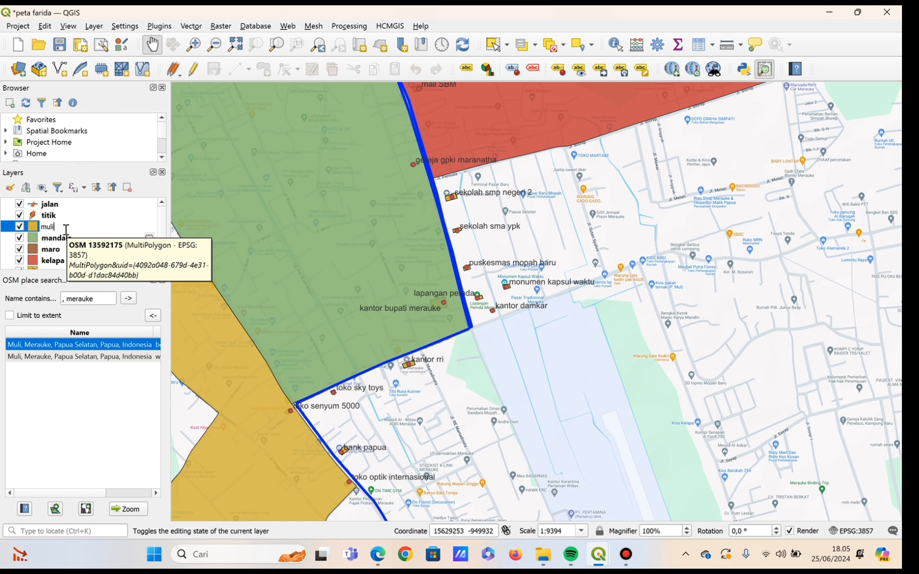
key("Return")
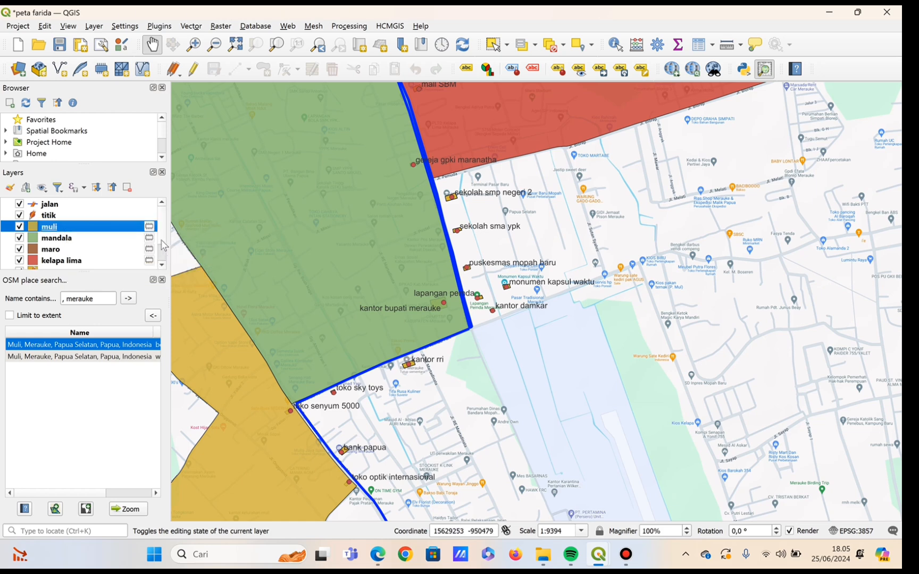
Examine the map along the blue road southeast of the muli area for places not yet covered by an area boundary.
scroll(166, 255, "down", 1)
scroll(166, 255, "down", 1)
scroll(162, 242, "up", 3)
left_click_drag(394, 323, 395, 164)
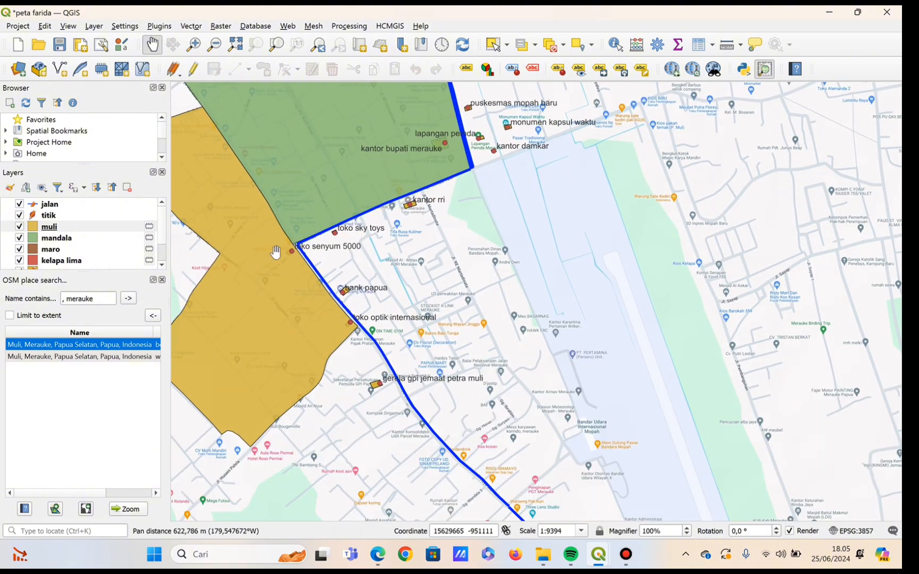
left_click_drag(398, 413, 371, 326)
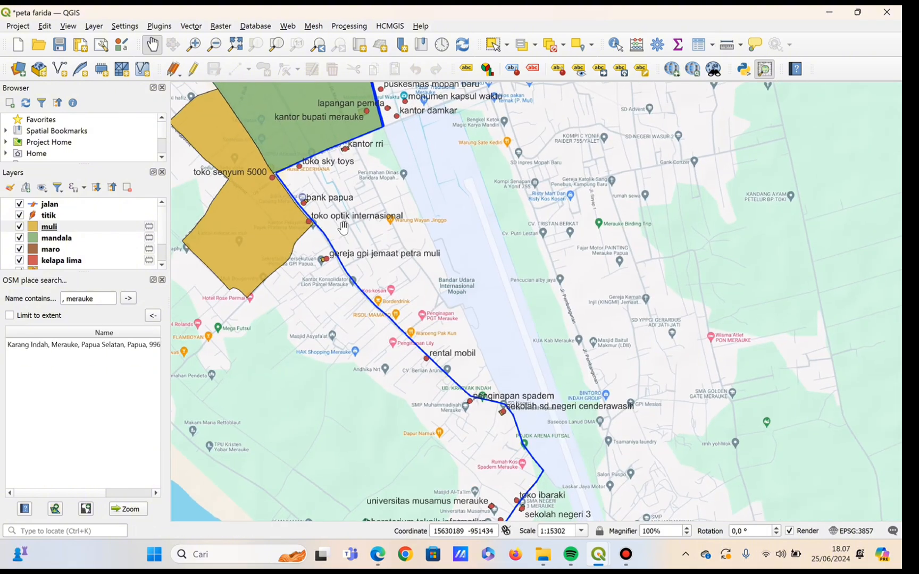
scroll(343, 228, "up", 1)
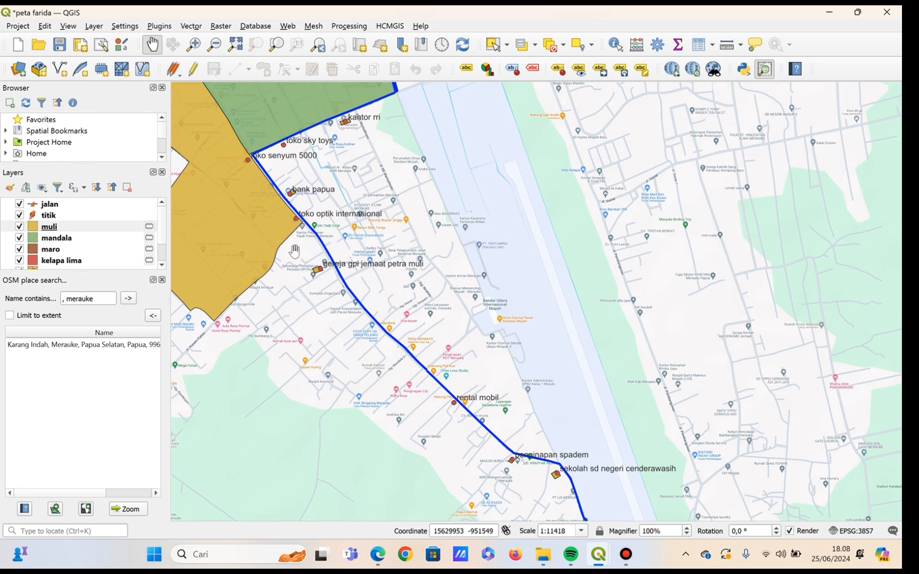
left_click_drag(295, 251, 204, 183)
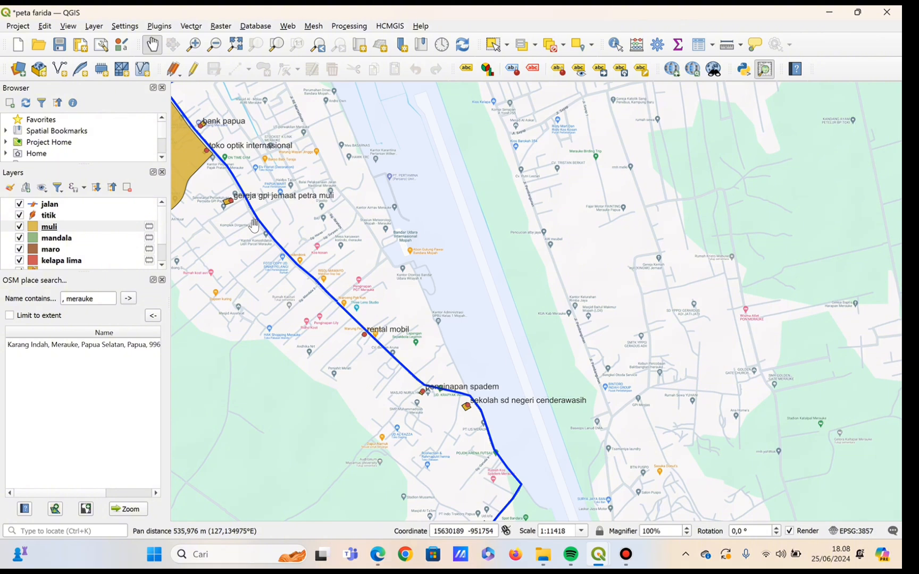
left_click_drag(234, 130, 279, 209)
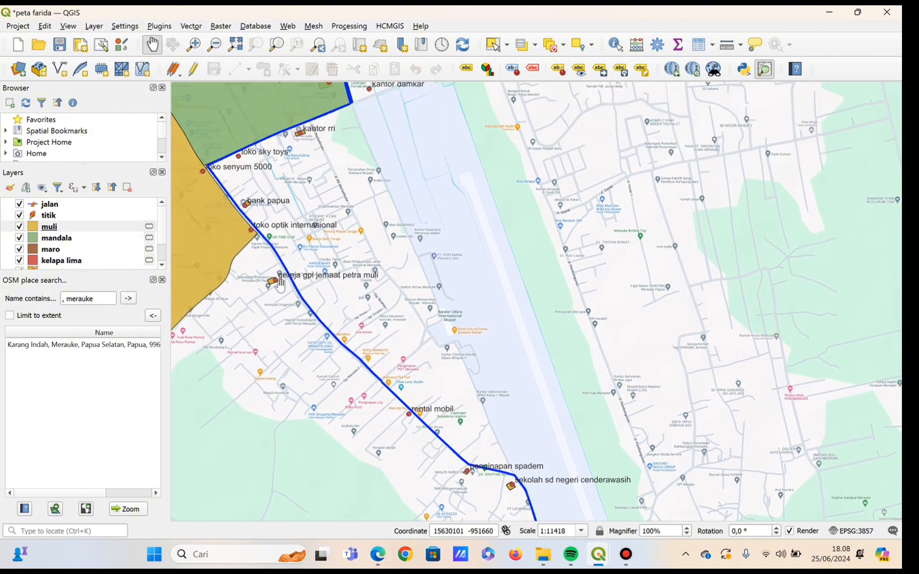
left_click_drag(314, 360, 253, 229)
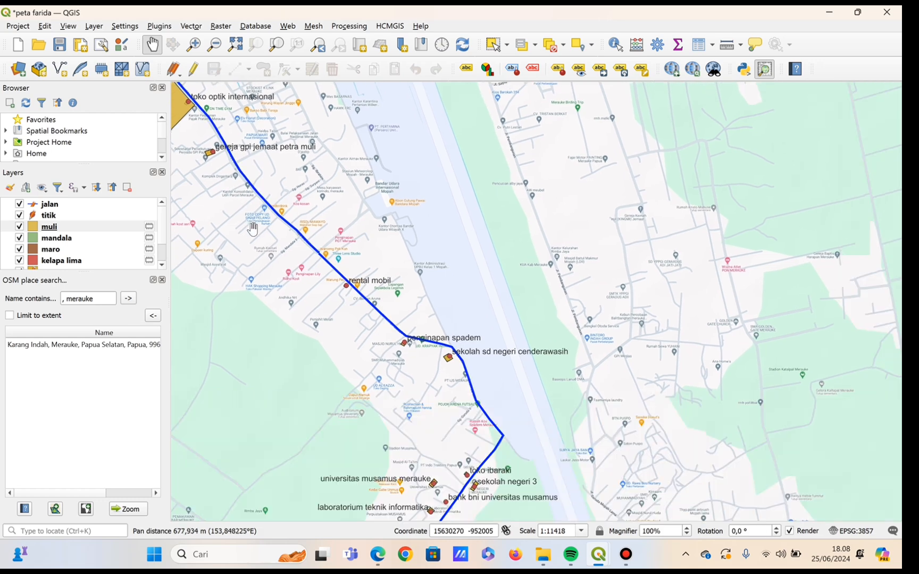
scroll(210, 177, "up", 1)
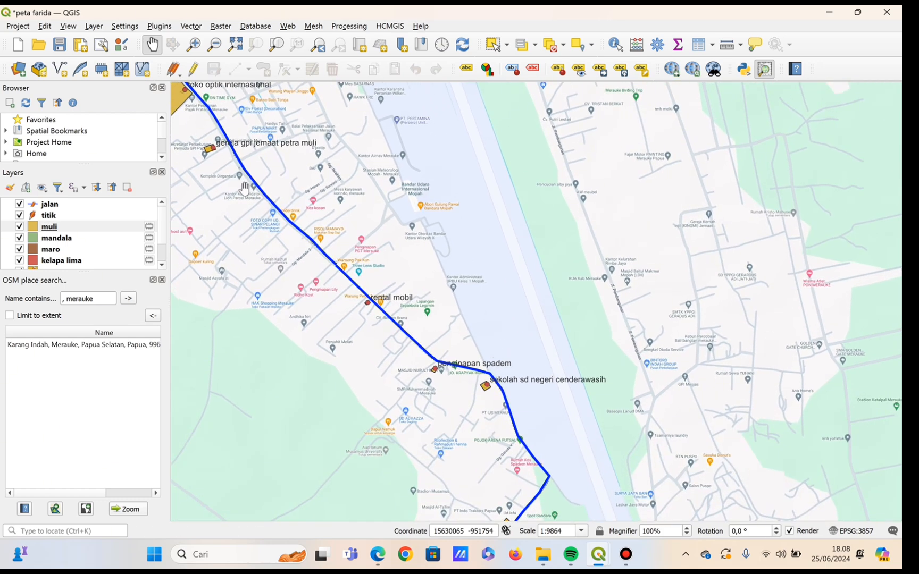
Search OSM places for "rimba jaya, merauke" and add the Rimba Jaya, Merauke boundary to the map as a new layer.
left_click(62, 300)
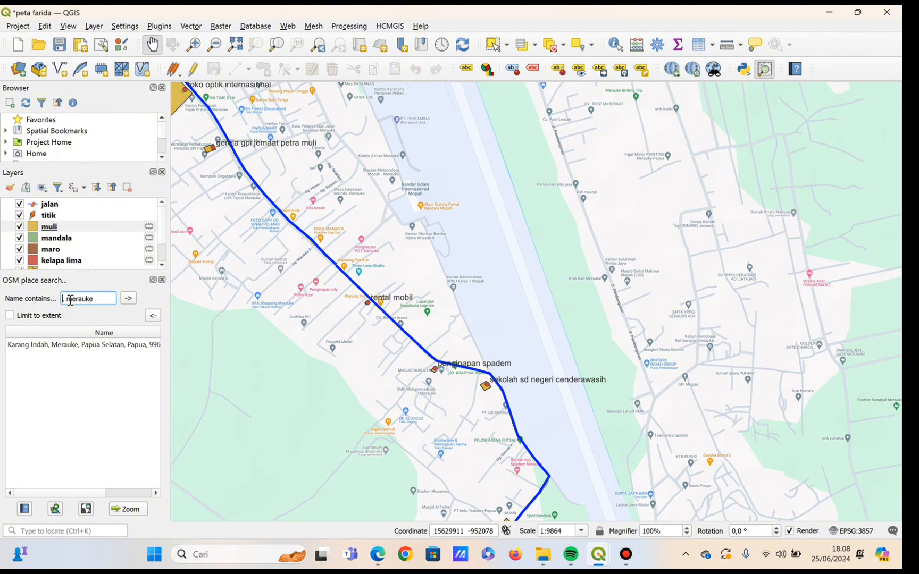
type("rimba jaya,")
left_click(124, 297)
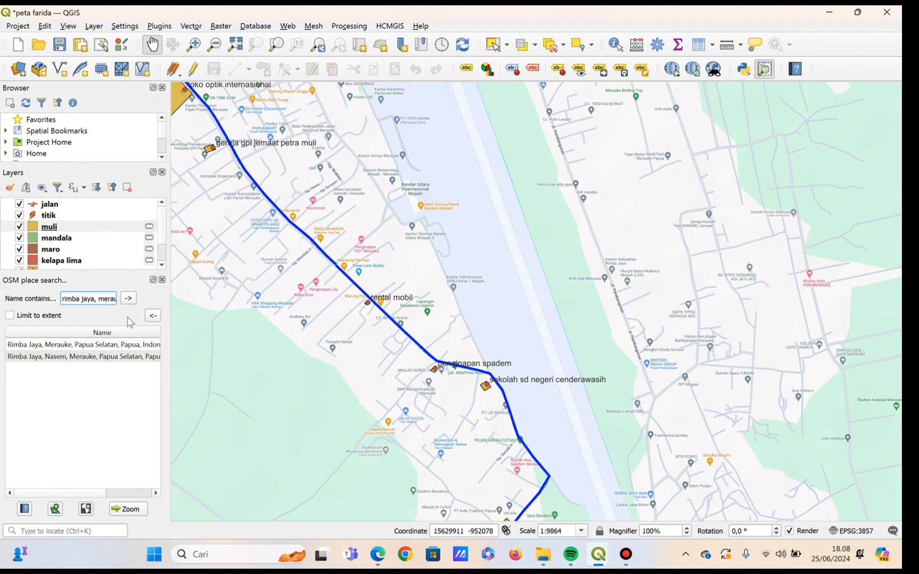
left_click(135, 346)
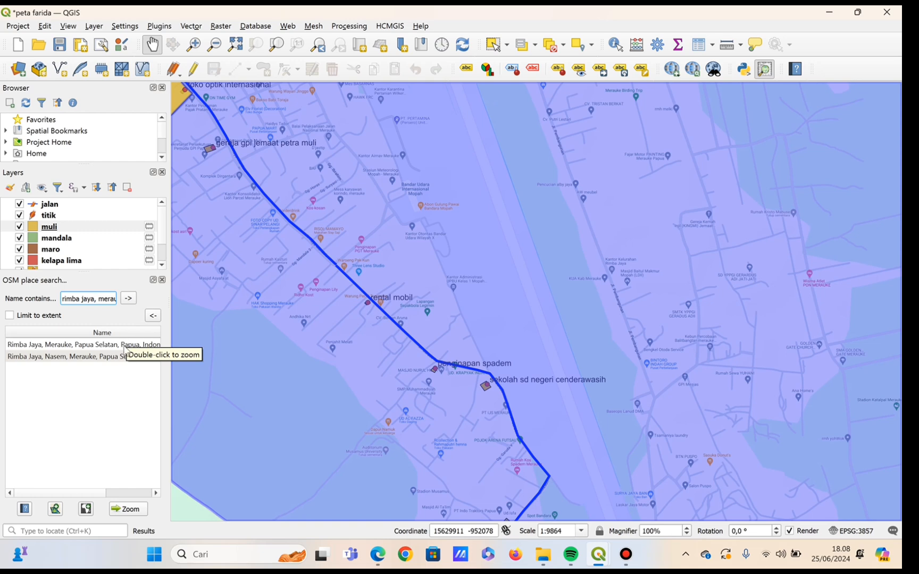
left_click(126, 345)
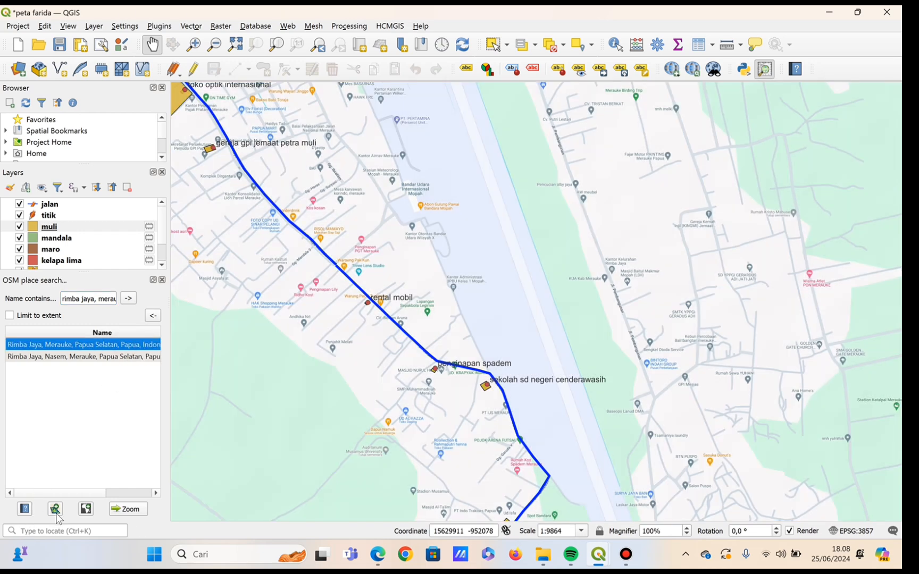
left_click(55, 509)
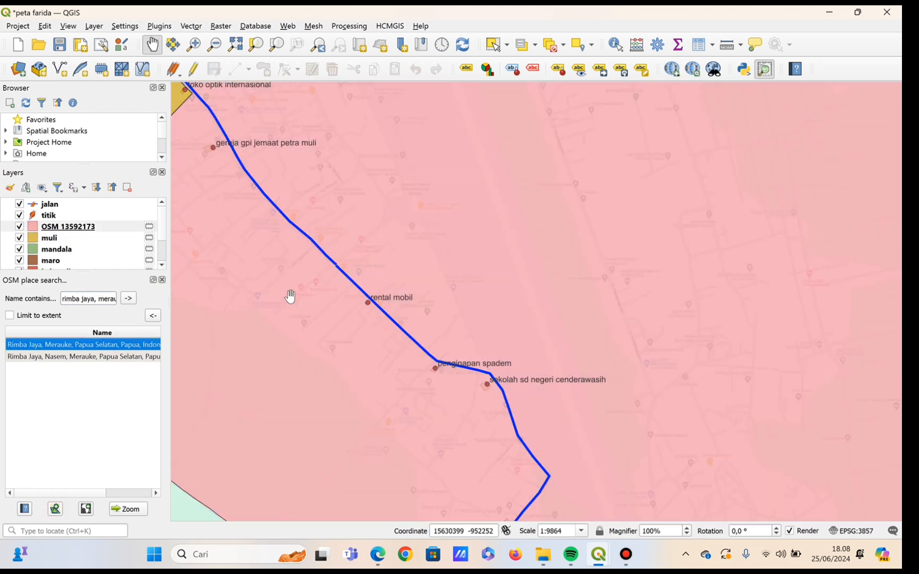
Rename the new Rimba Jaya boundary layer OSM 13592173 as "rimba jaya".
scroll(290, 296, "down", 3)
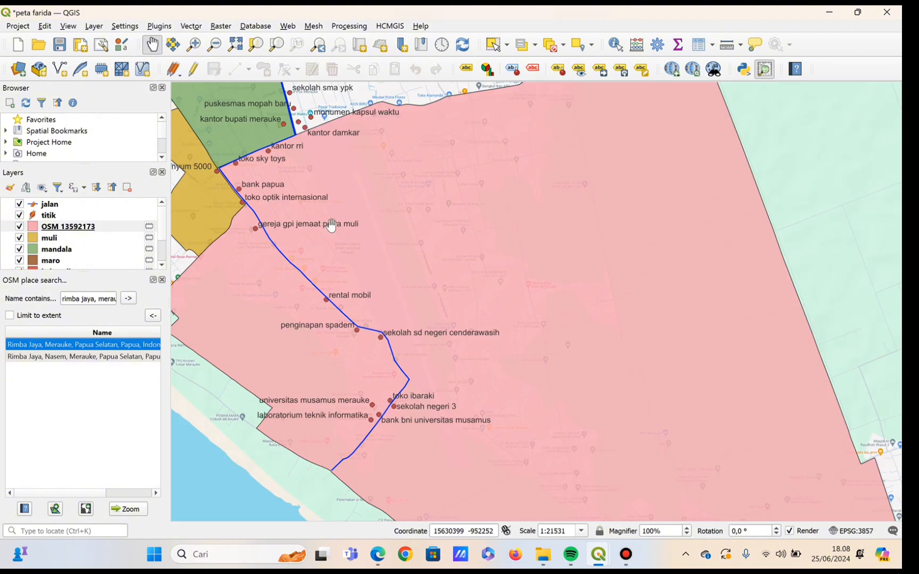
left_click_drag(379, 162, 257, 44)
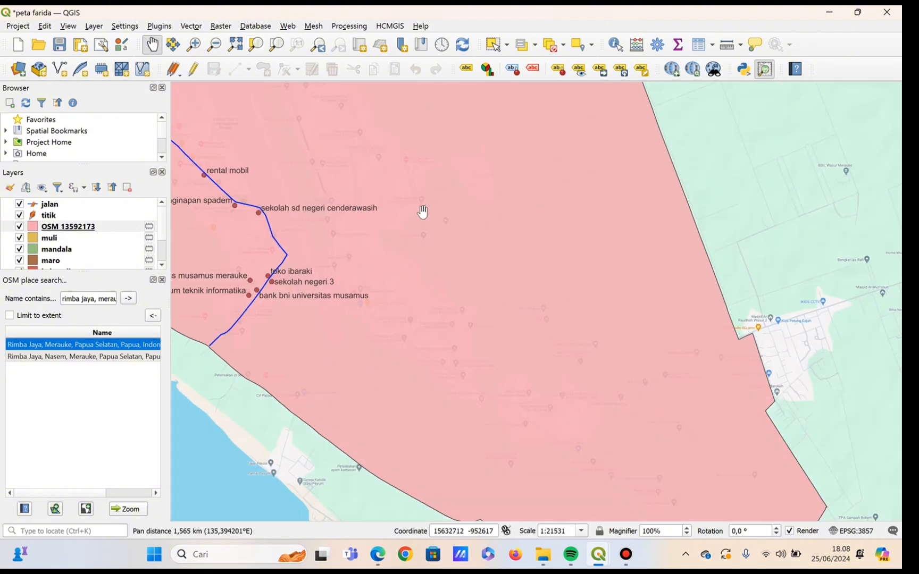
left_click_drag(422, 212, 646, 372)
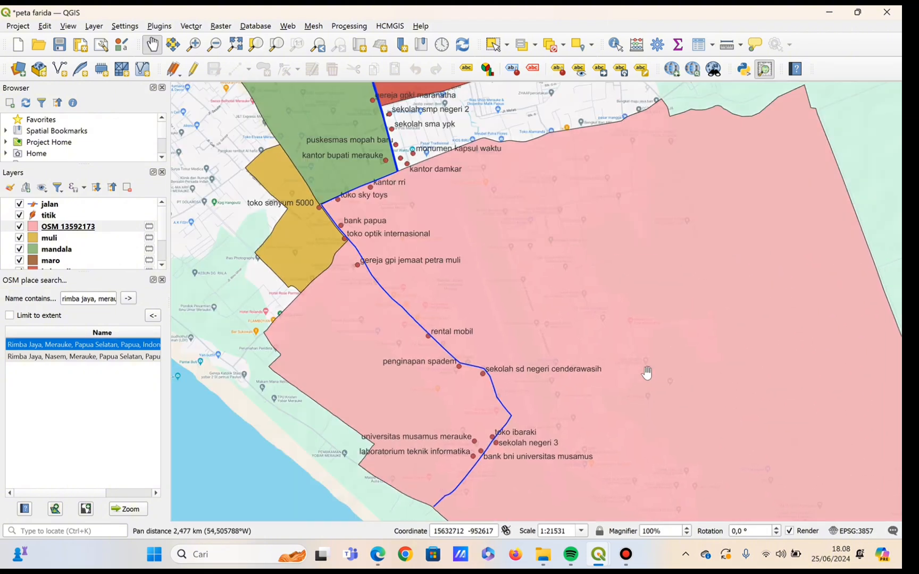
right_click(83, 229)
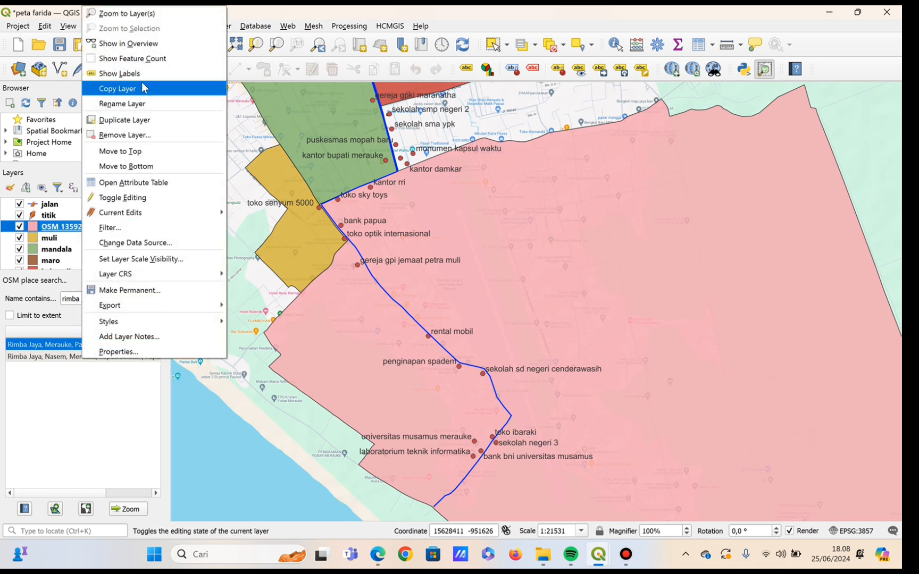
left_click(147, 103)
key("BackSpace")
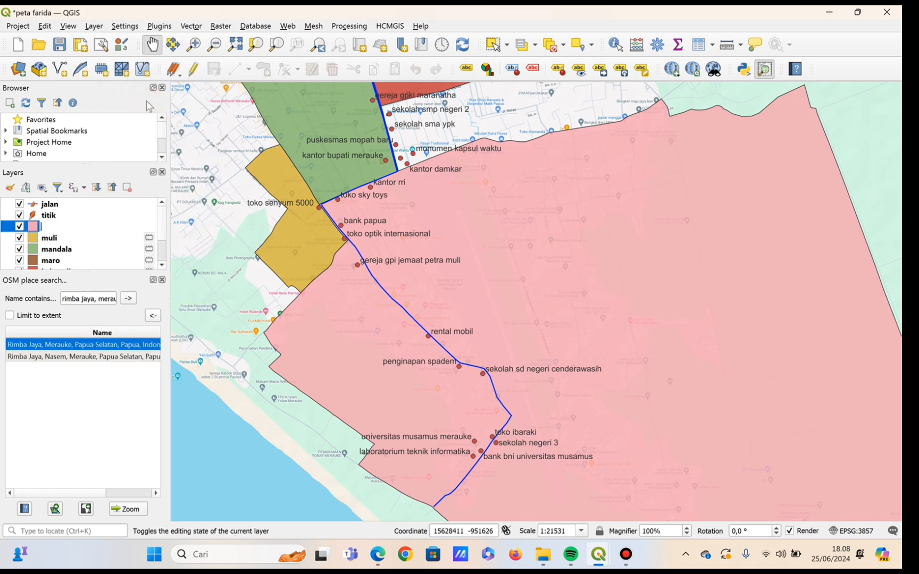
type("rimba jaya")
key("Return")
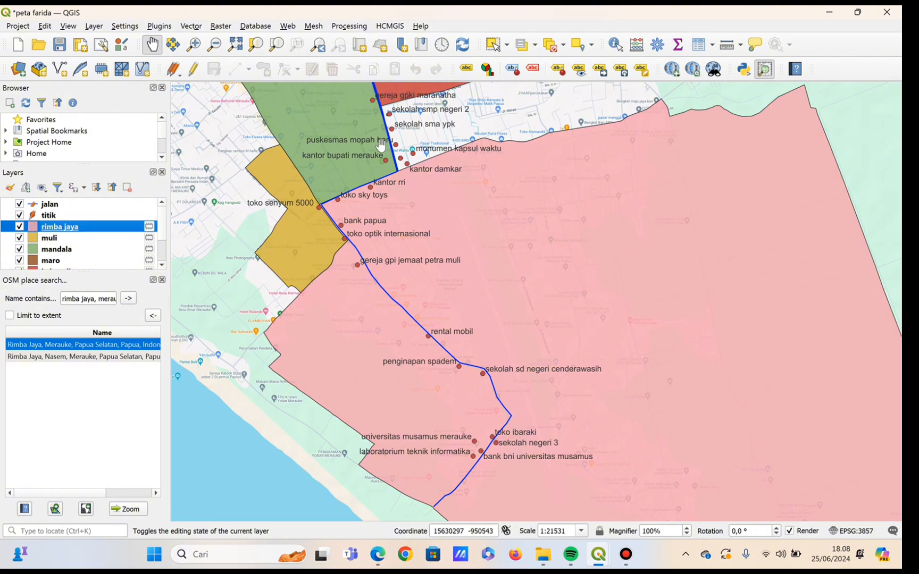
Search OSM places for "kamundu, merauke".
scroll(427, 255, "up", 2)
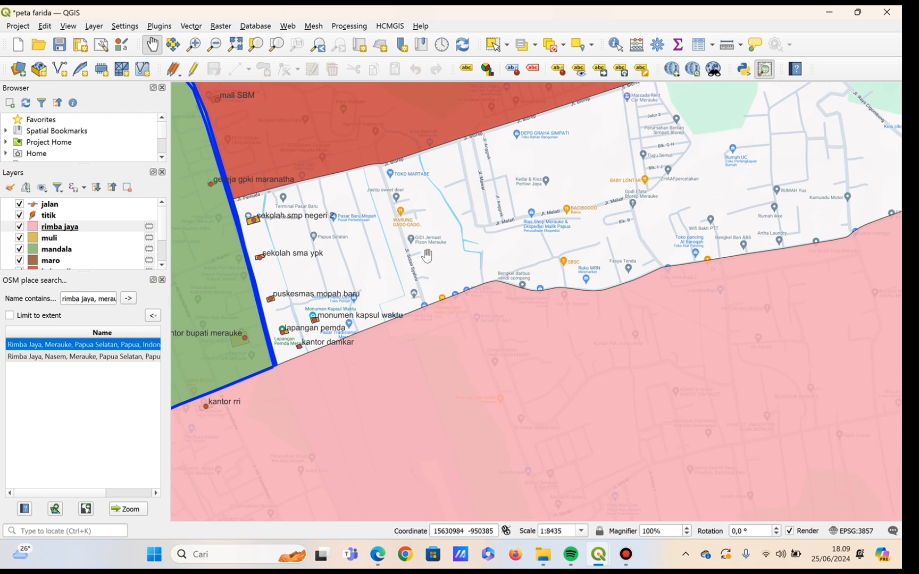
left_click(94, 299)
key("BackSpace")
key("BackSpace")
key("BackSpace")
key("BackSpace")
key("BackSpace")
key("BackSpace")
key("BackSpace")
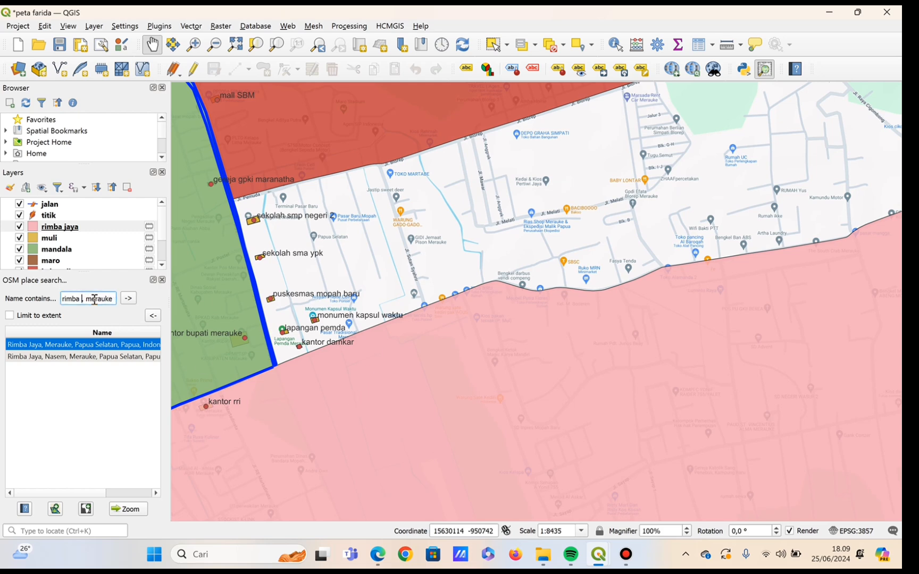
key("BackSpace")
key("BackSpace")
key("BackSpace")
type("kamundu, merauk")
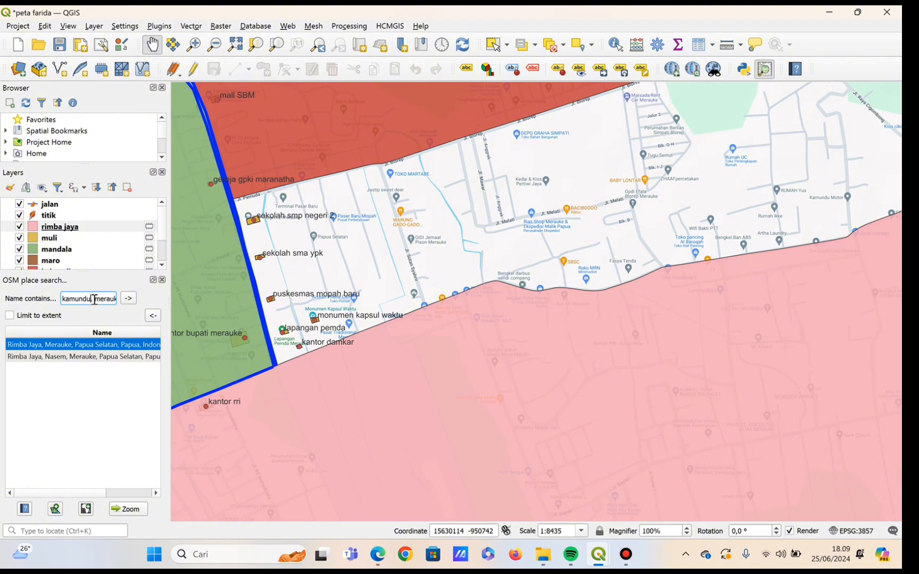
left_click(128, 299)
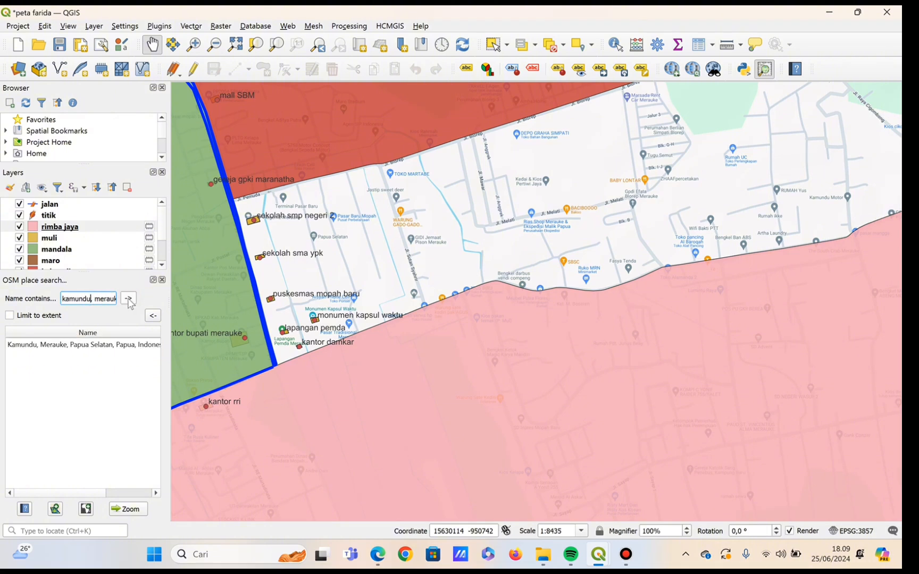
Add the boundary of the "Kamundu, Merauke, Papua Selatan" search result to the map as a new layer.
mouse_move(132, 345)
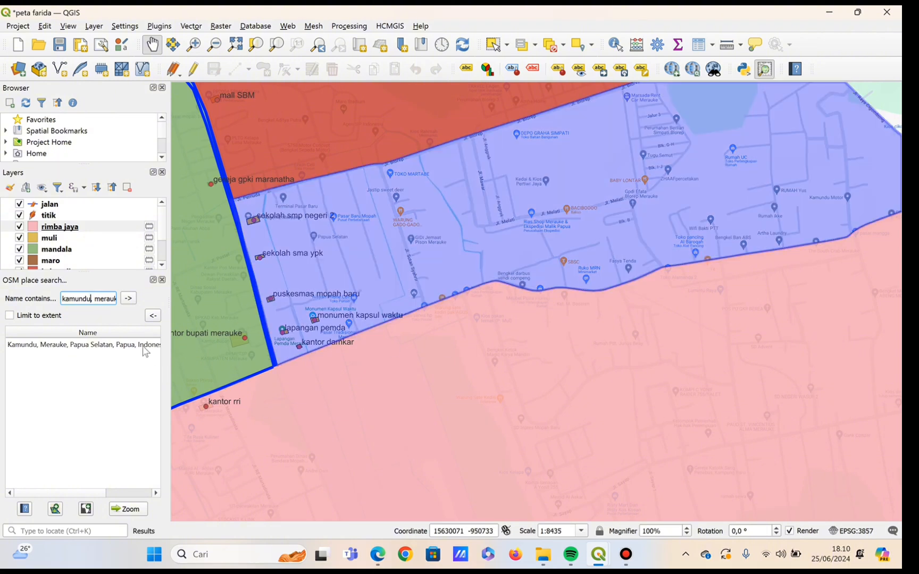
left_click(142, 346)
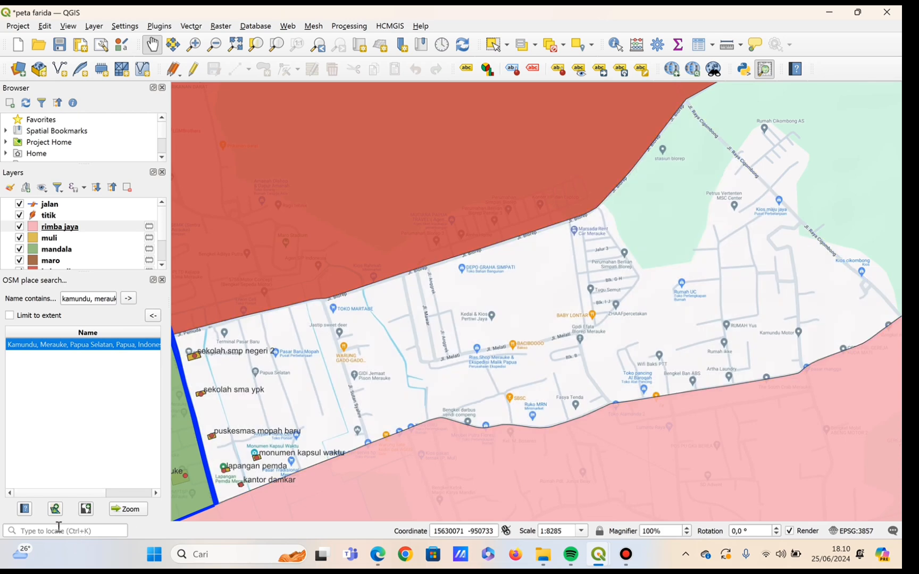
left_click(55, 510)
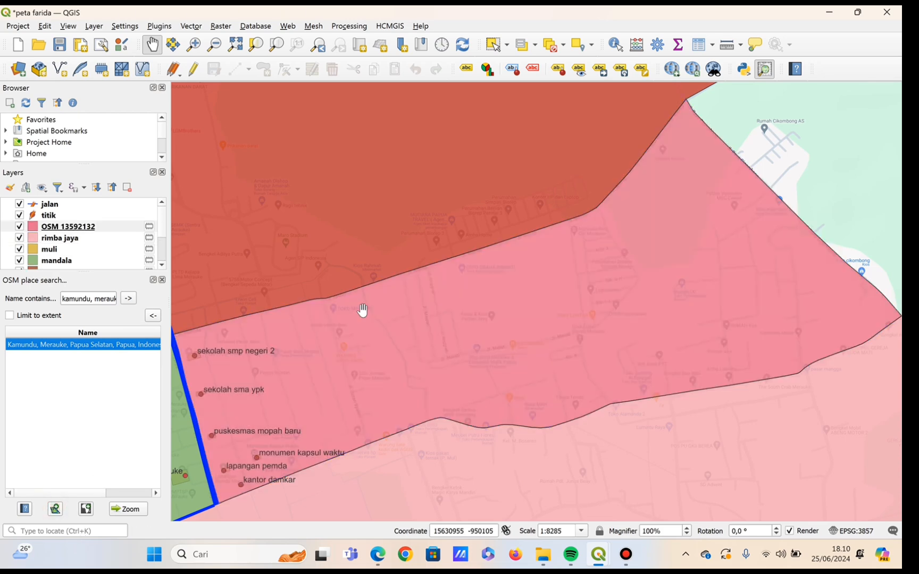
Rename the new Kamundu boundary layer OSM 13592132 as "kamundu".
scroll(362, 310, "down", 1)
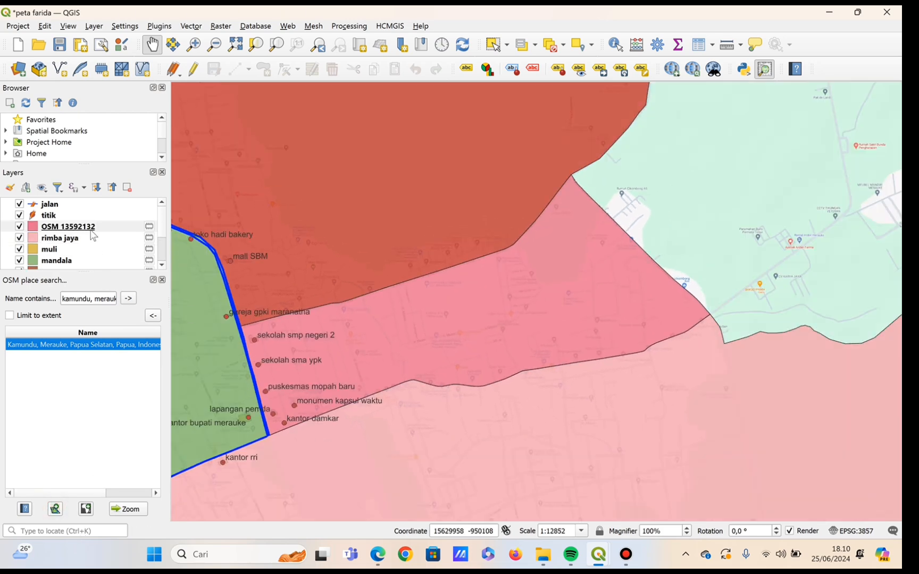
left_click(90, 227)
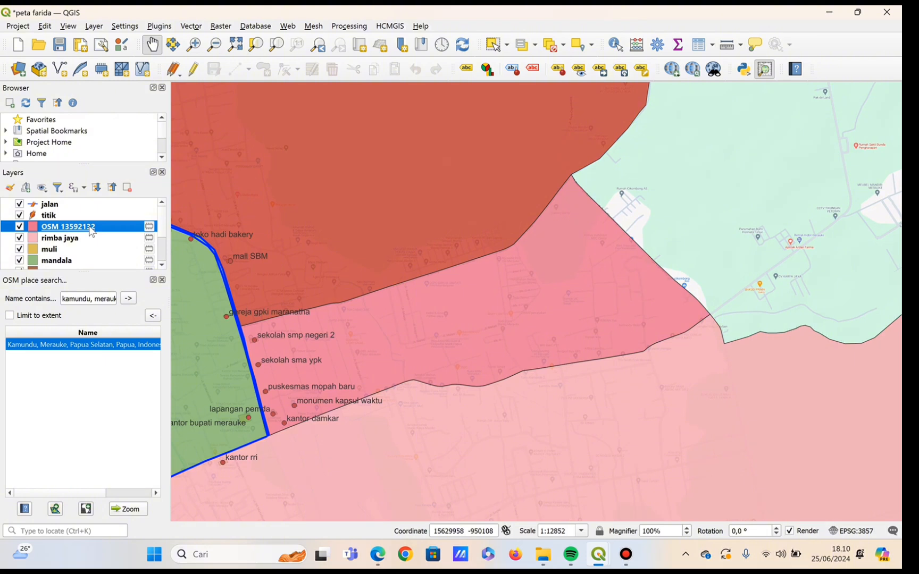
right_click(92, 230)
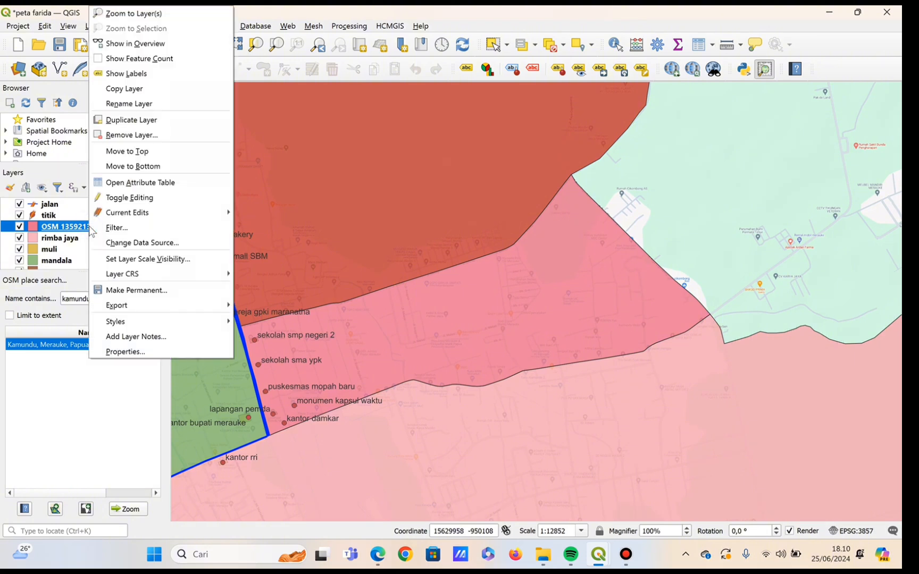
left_click(162, 104)
type("kamundu")
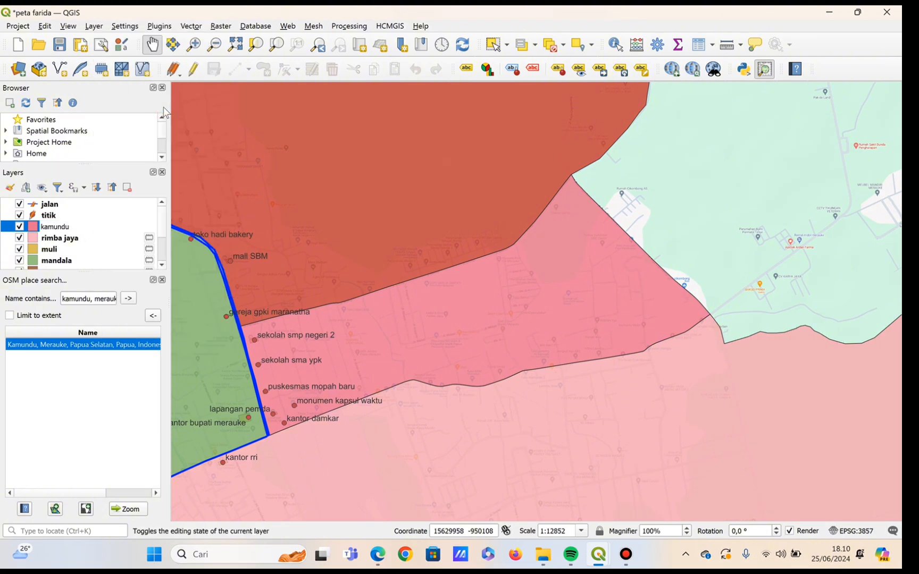
key("Return")
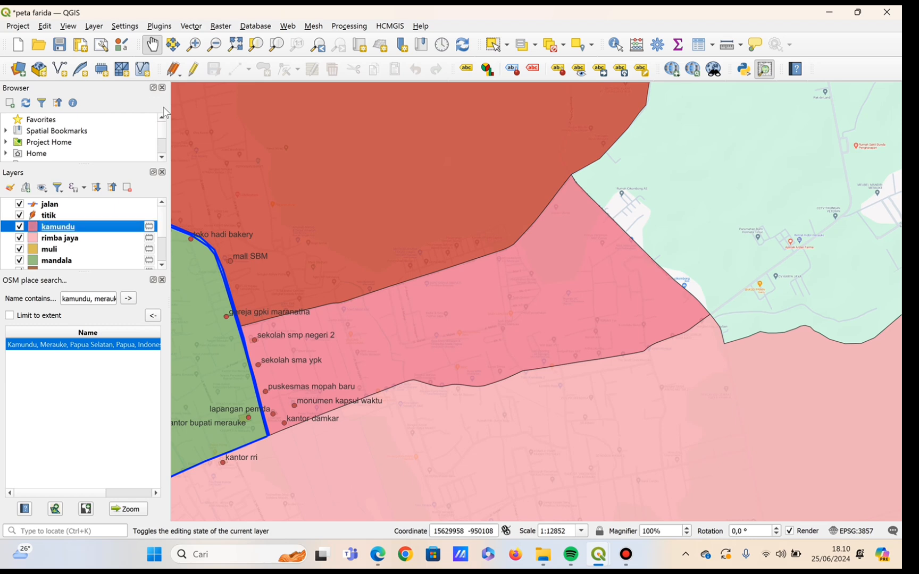
Examine the area boundaries, the road line and the labeled places across the whole Merauke map.
scroll(421, 136, "down", 3)
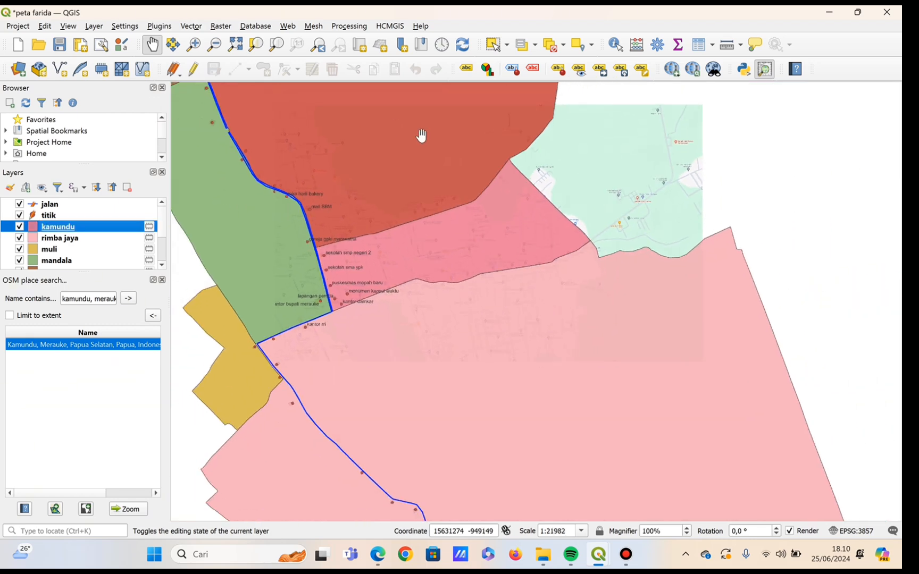
left_click_drag(403, 255, 596, 504)
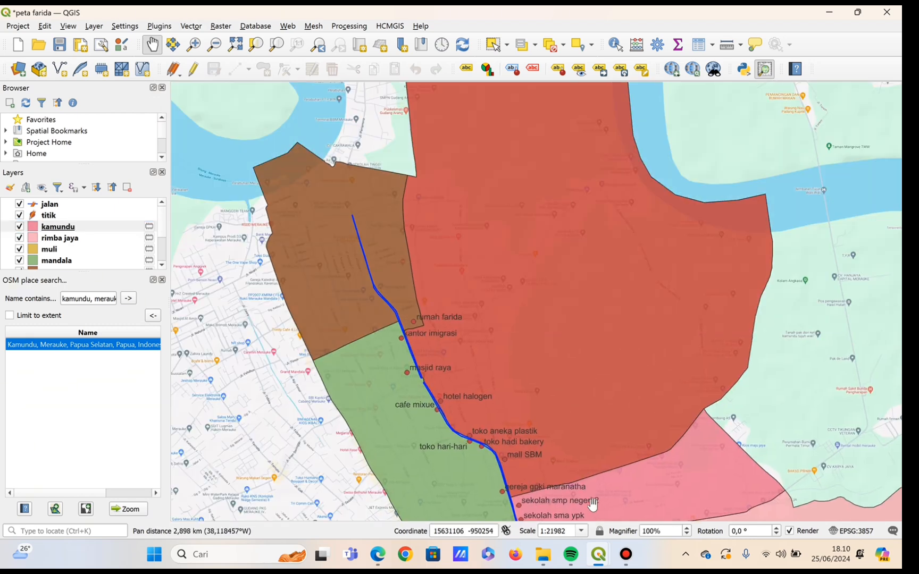
left_click_drag(572, 353, 446, 194)
left_click_drag(458, 342, 408, 163)
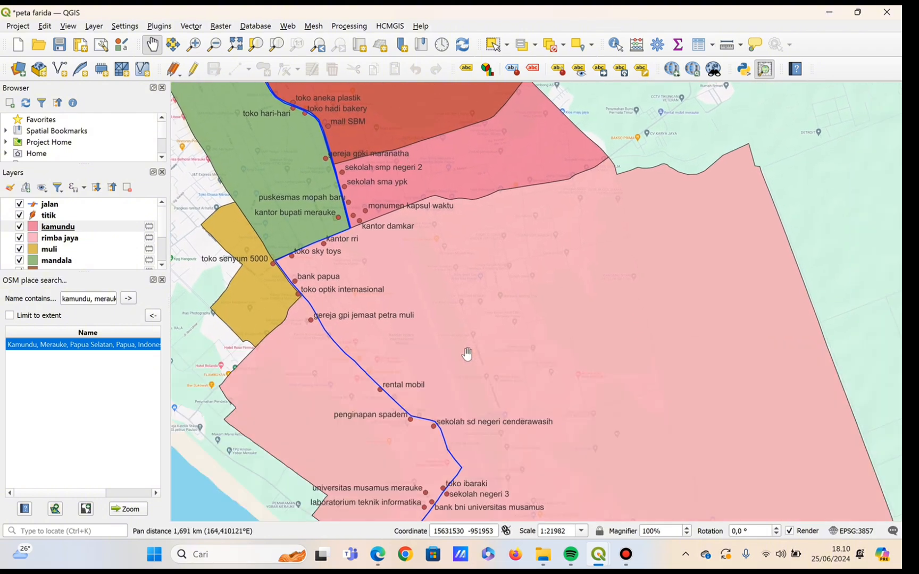
left_click_drag(468, 395, 421, 191)
left_click_drag(655, 378, 725, 543)
scroll(486, 305, "down", 1)
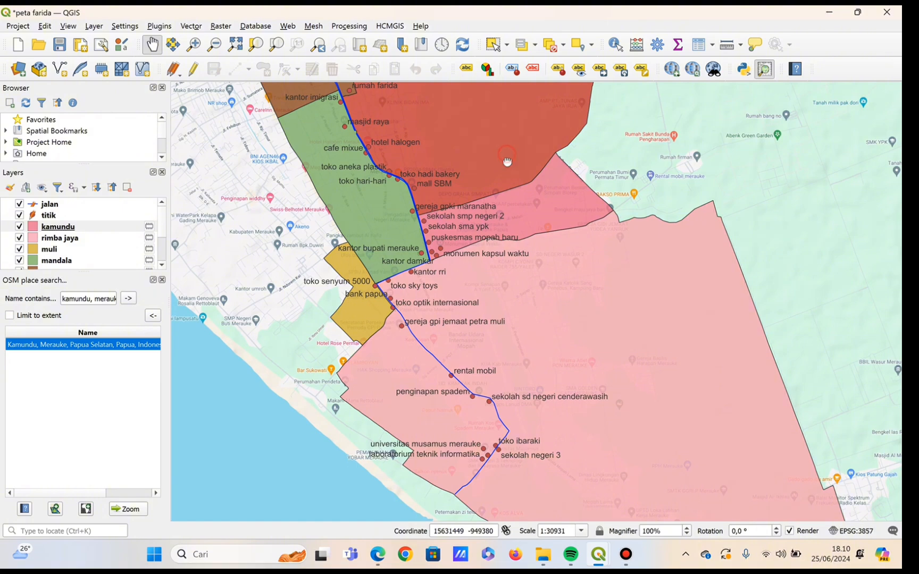
left_click_drag(507, 160, 556, 415)
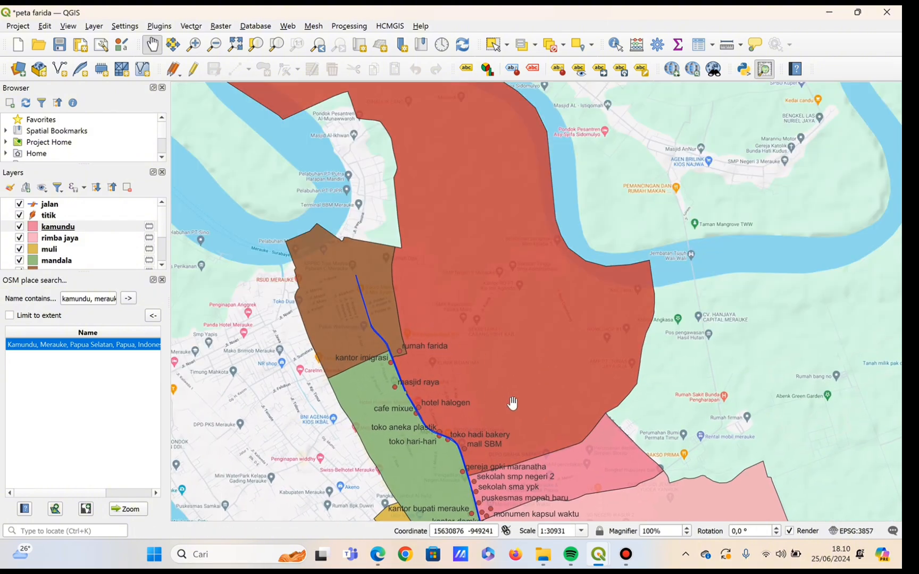
left_click_drag(512, 403, 417, 205)
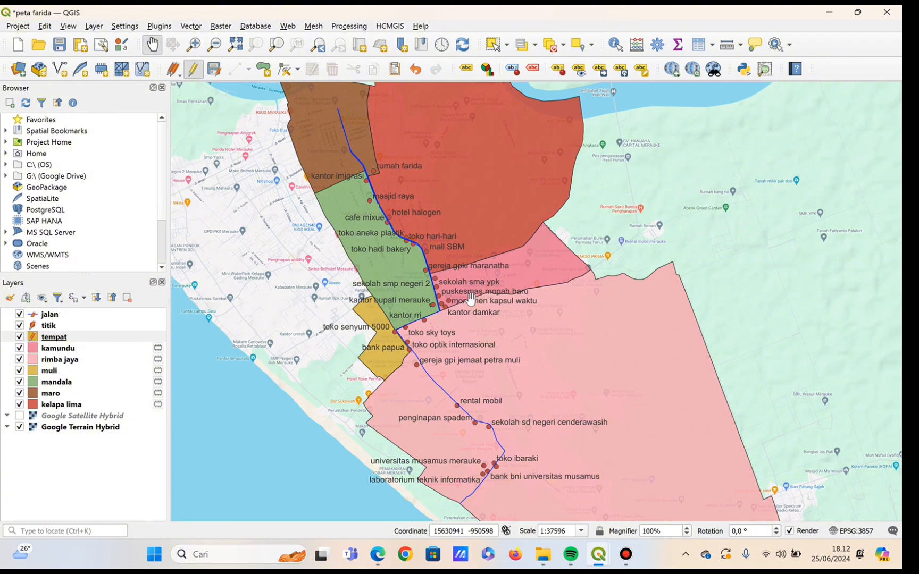
Show the labels of the tempat layer on the map.
left_click(113, 340)
right_click(114, 340)
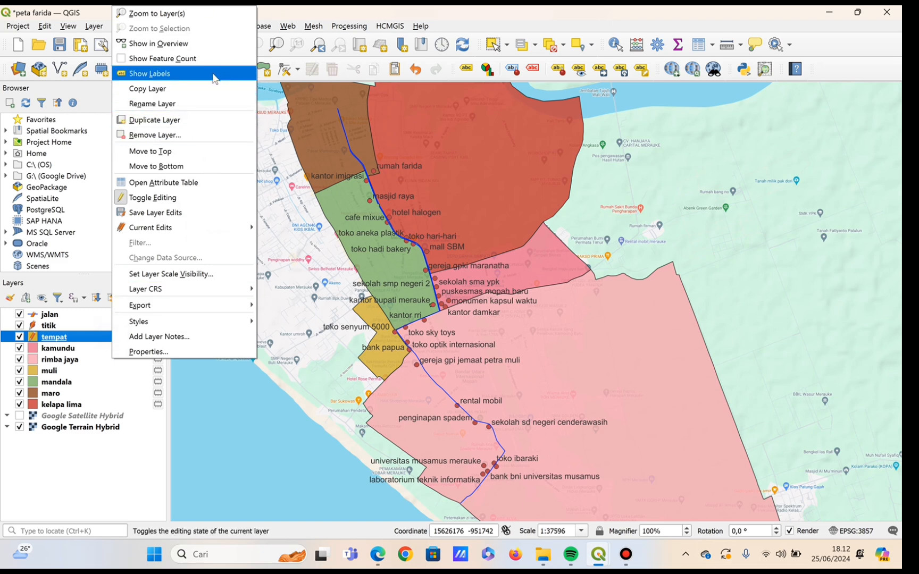
left_click(153, 76)
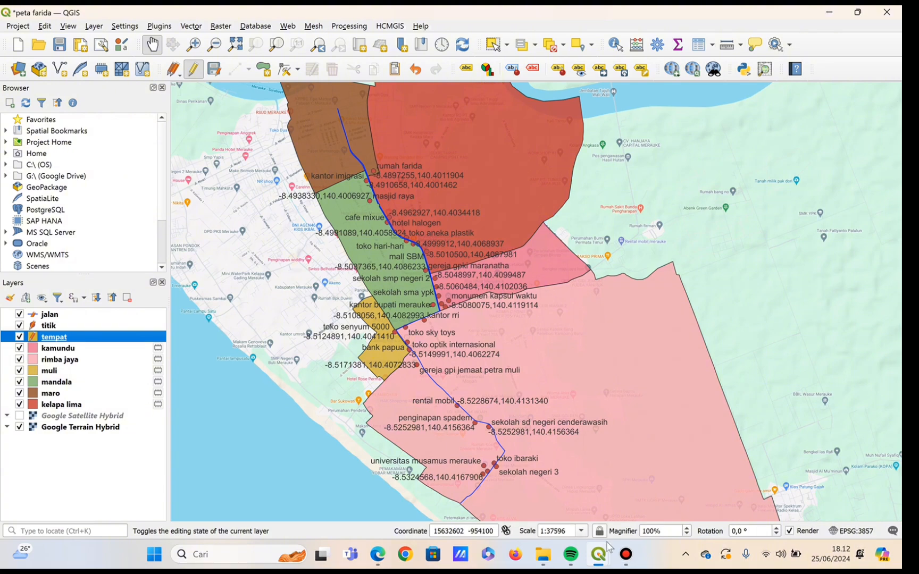
mouse_move(626, 554)
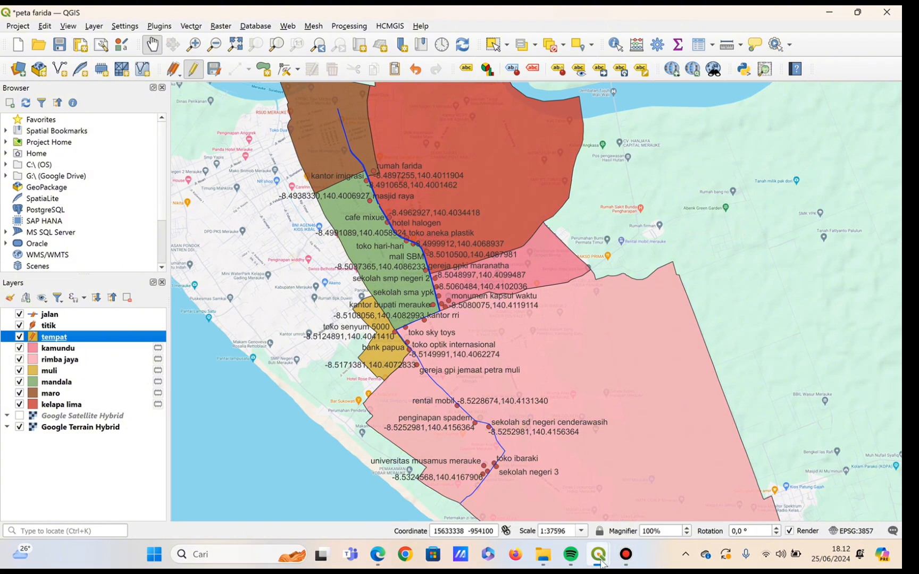
mouse_move(601, 562)
mouse_move(654, 508)
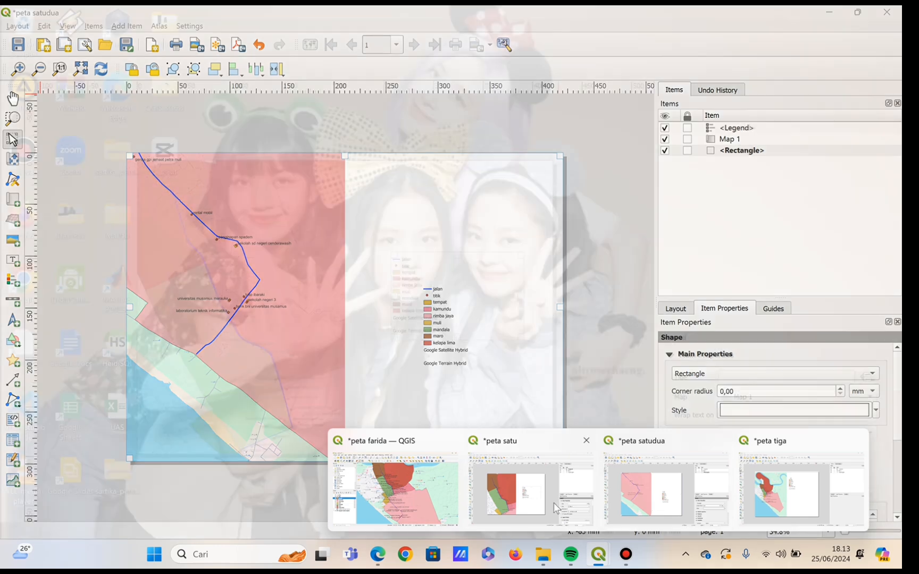
mouse_move(520, 499)
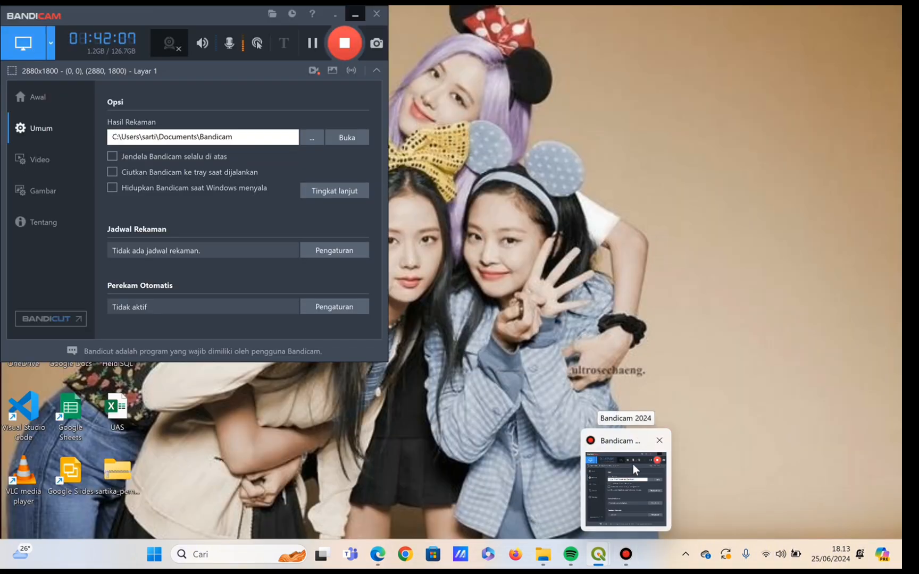
left_click(633, 465)
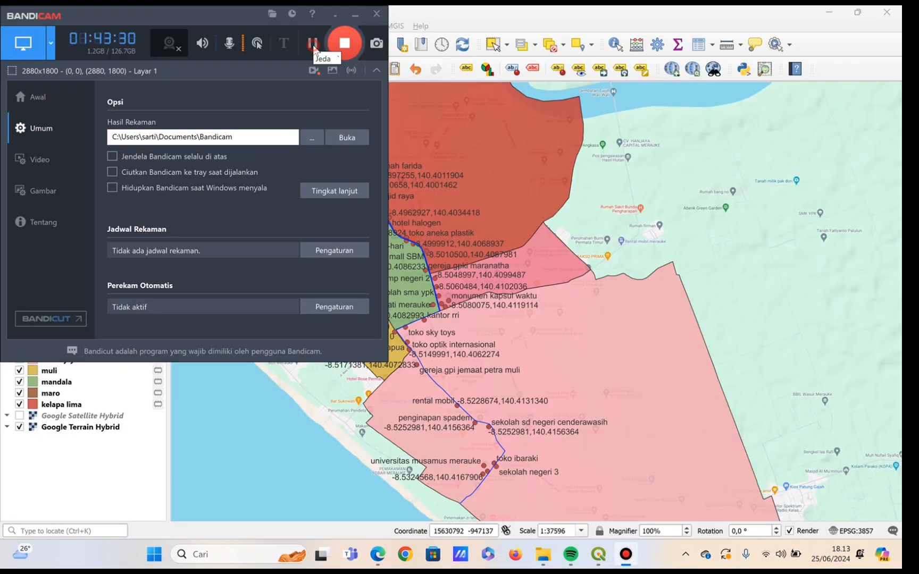
left_click(354, 16)
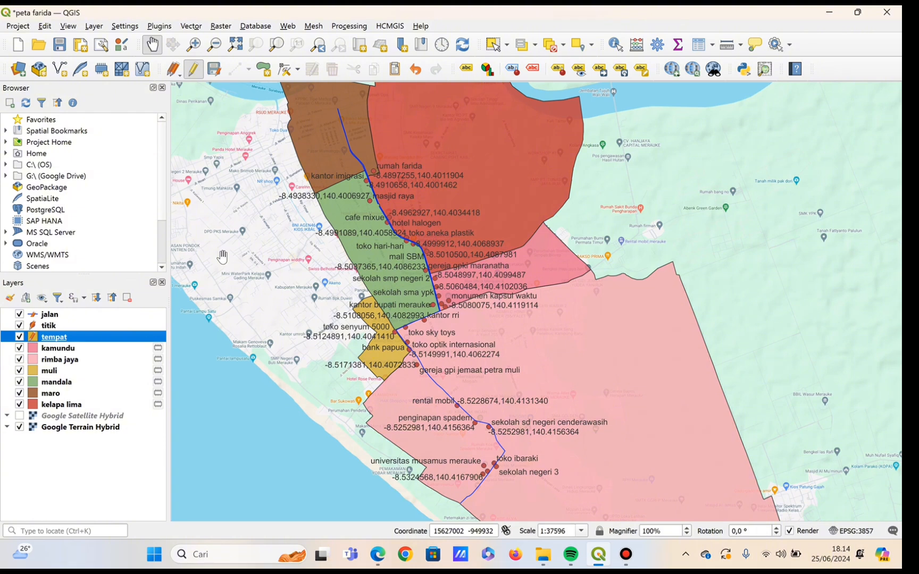
Create a print layout titled "peta sig" and set its page size to A3.
left_click(78, 48)
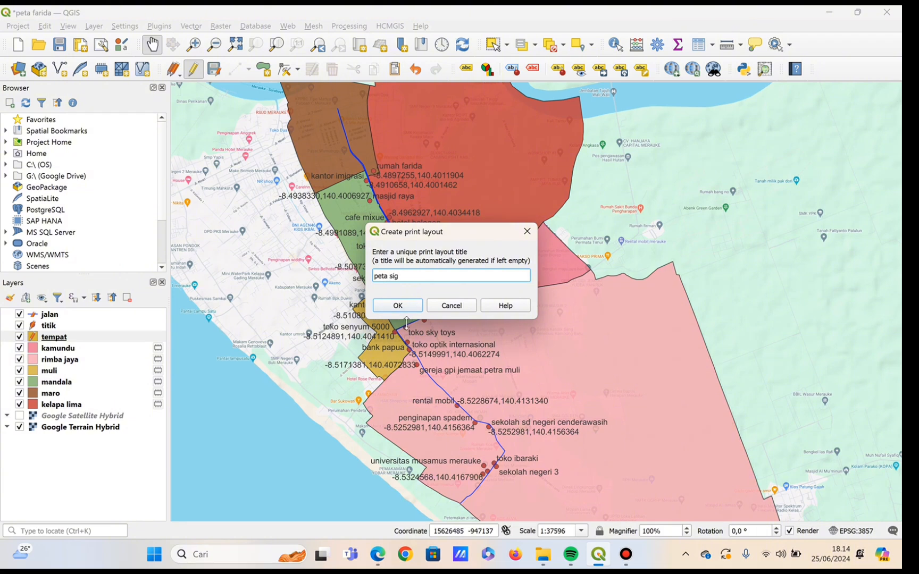
left_click(400, 308)
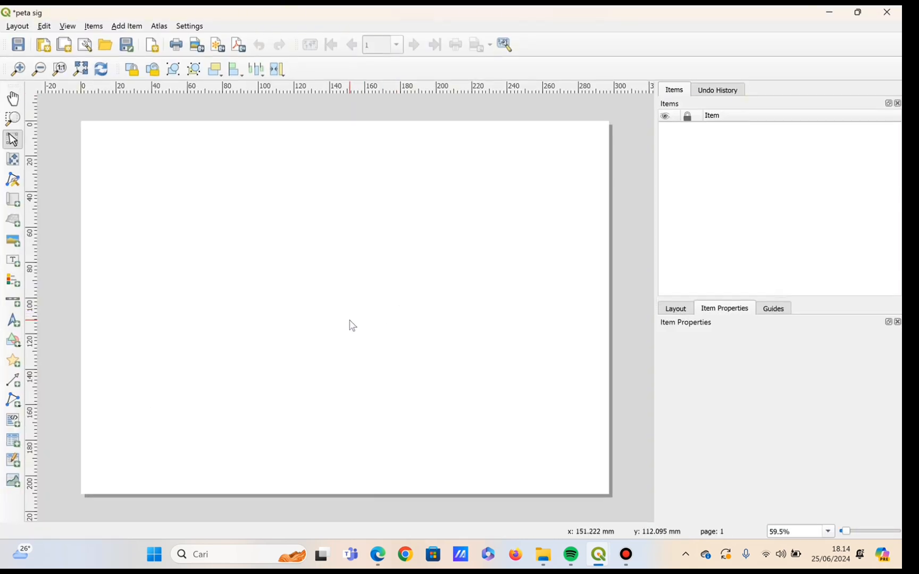
right_click(401, 355)
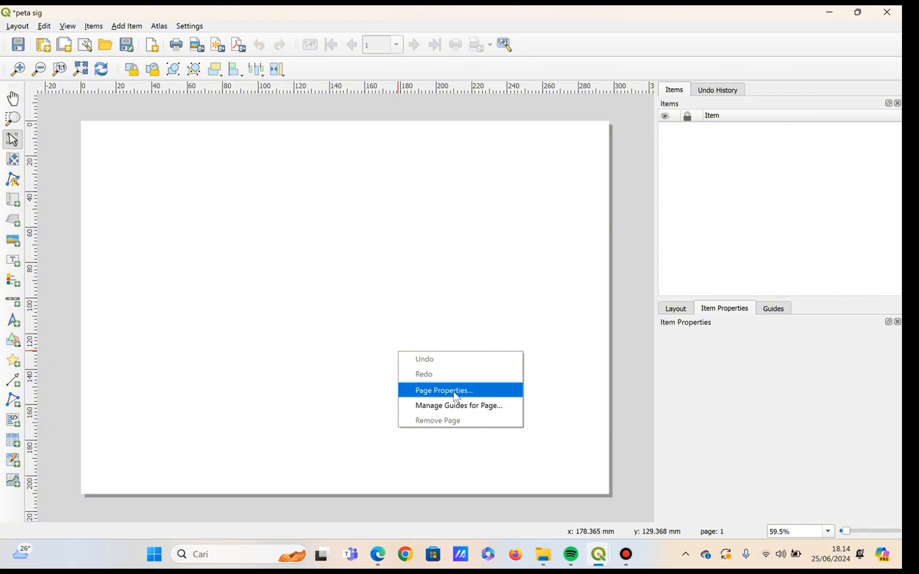
left_click(455, 396)
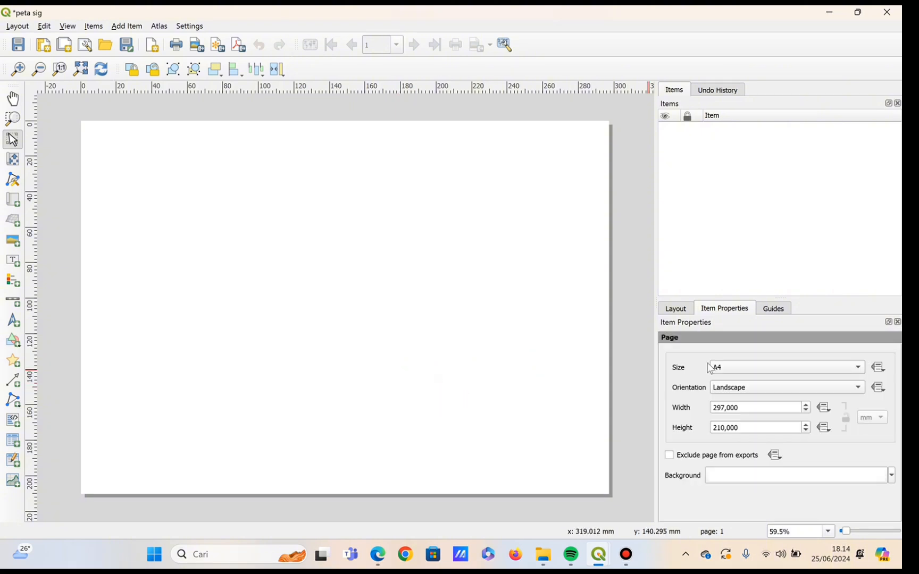
left_click(741, 372)
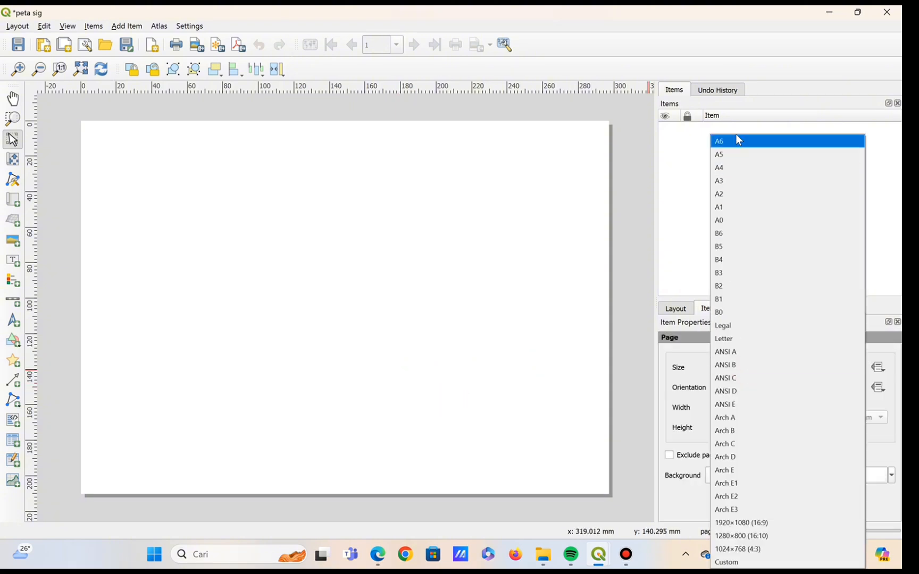
left_click(751, 182)
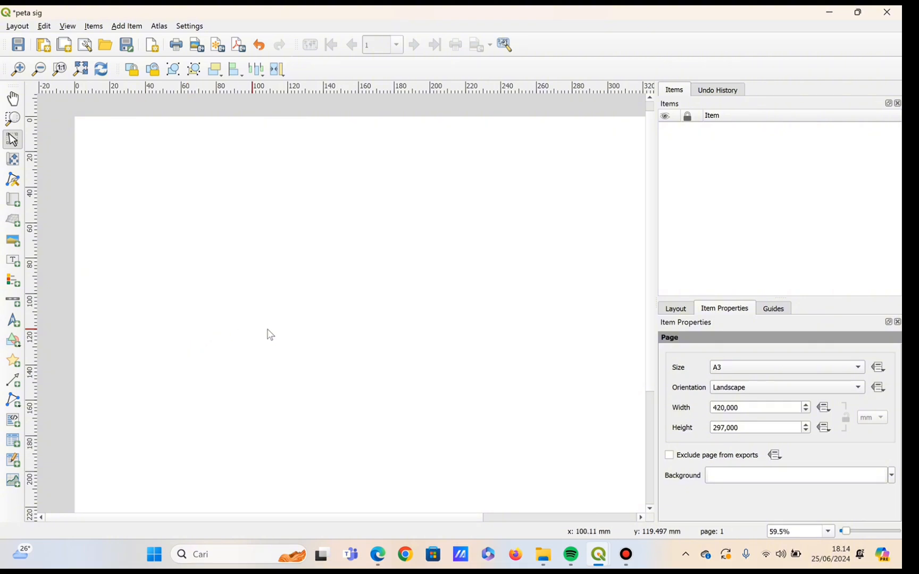
Draw a rectangle shape covering the entire A3 page, about 420 by 297 mm.
scroll(279, 329, "down", 3)
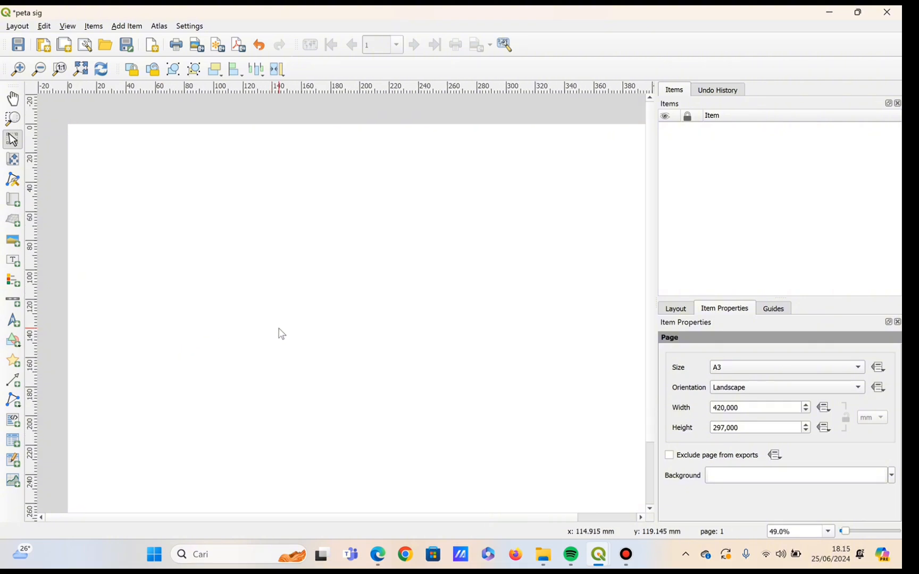
scroll(279, 329, "up", 1)
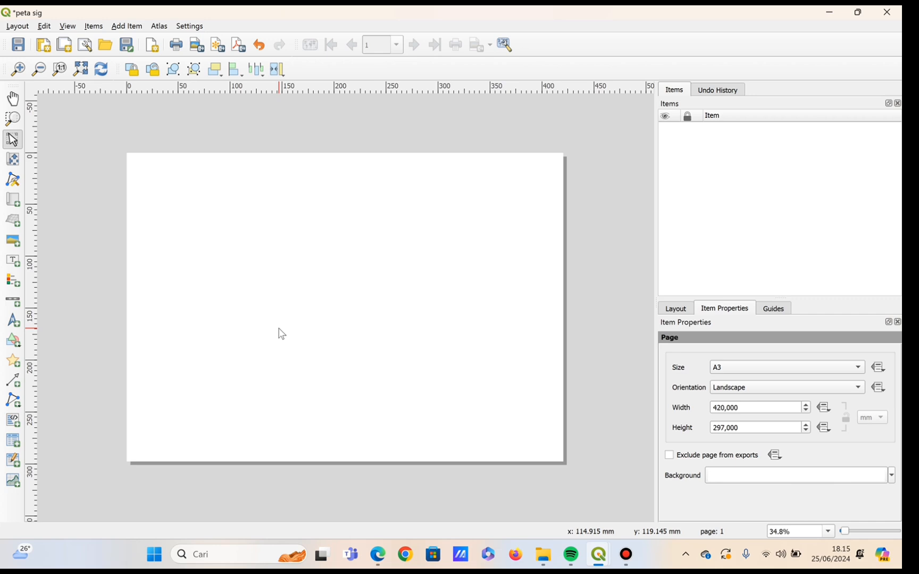
left_click(12, 343)
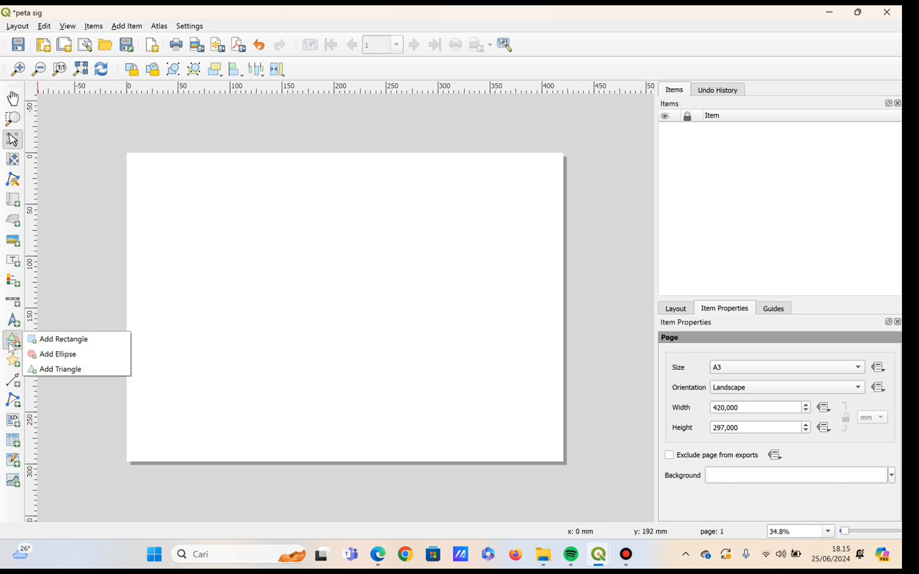
left_click(52, 339)
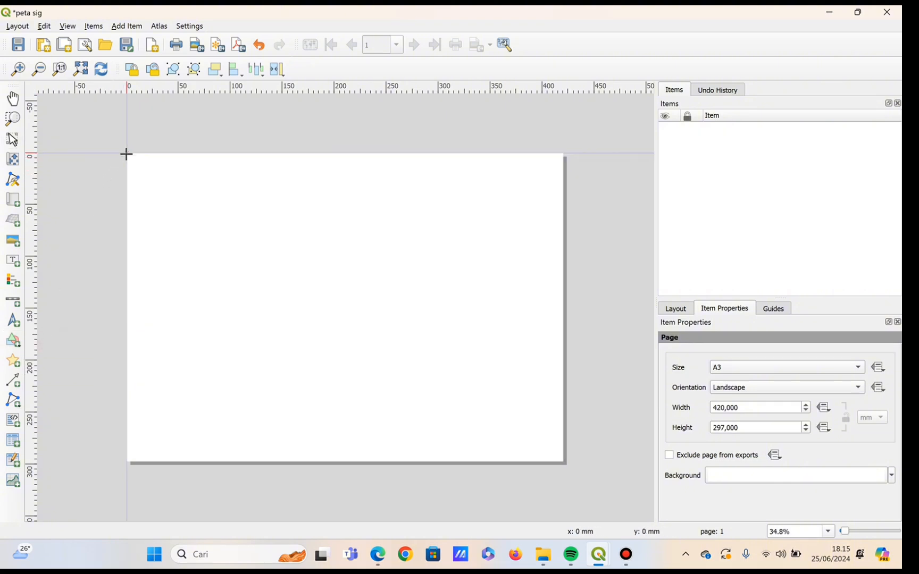
left_click_drag(127, 153, 564, 460)
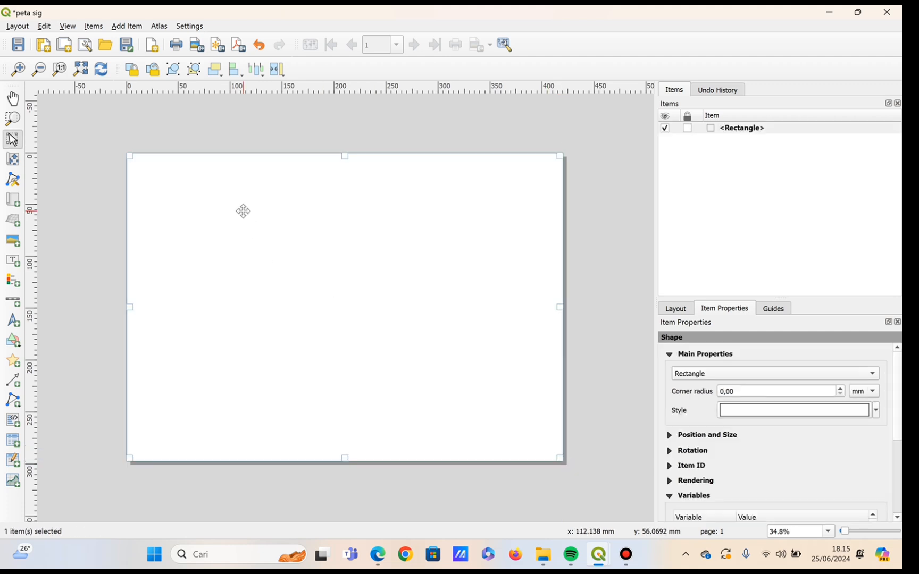
Add a map over the left half of the page at full height, about 210 mm wide.
left_click(129, 24)
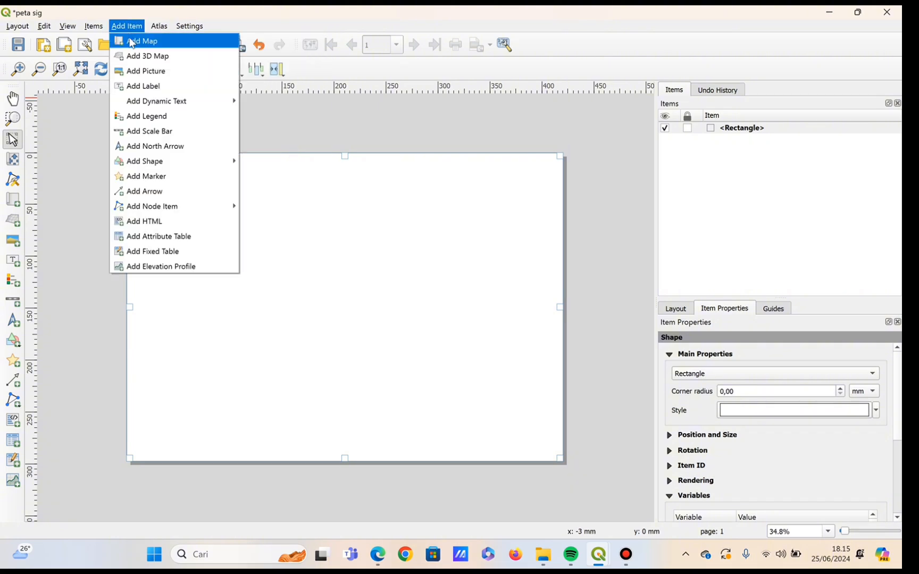
left_click(140, 41)
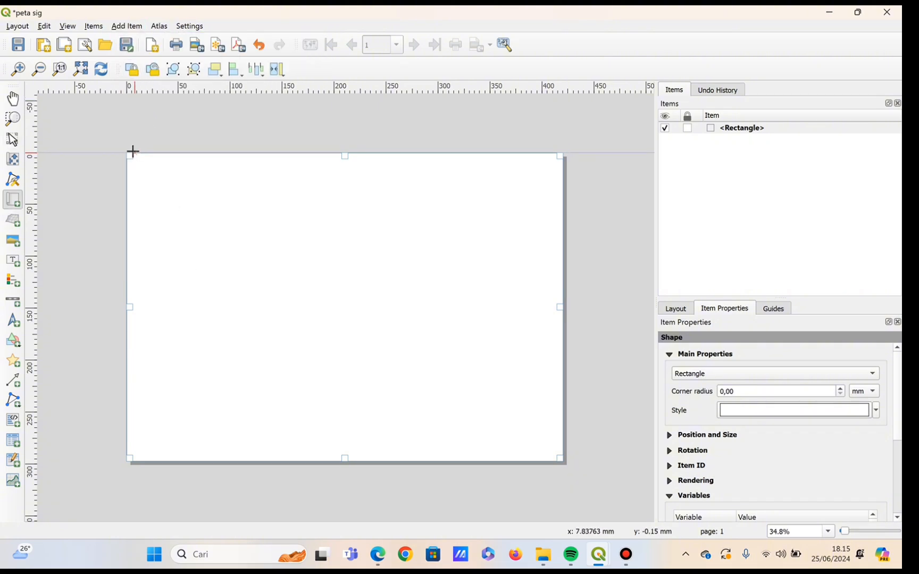
left_click_drag(128, 156, 346, 462)
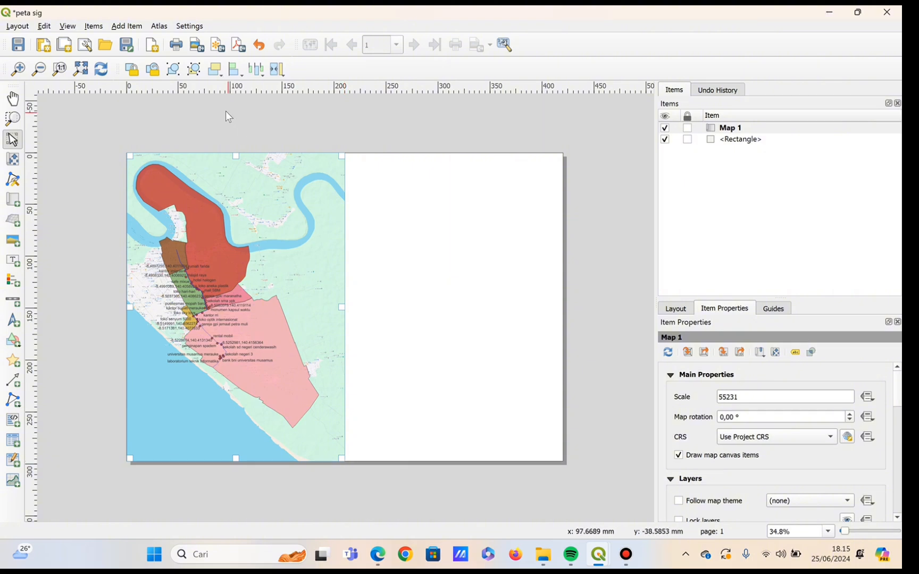
Add a legend in the blank right half of the page, beside the map.
left_click(122, 26)
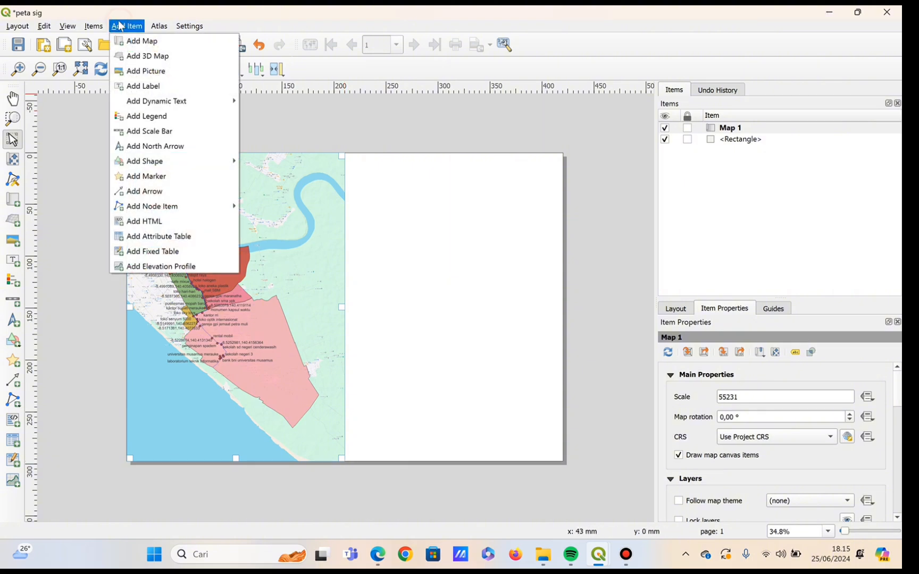
left_click(166, 125)
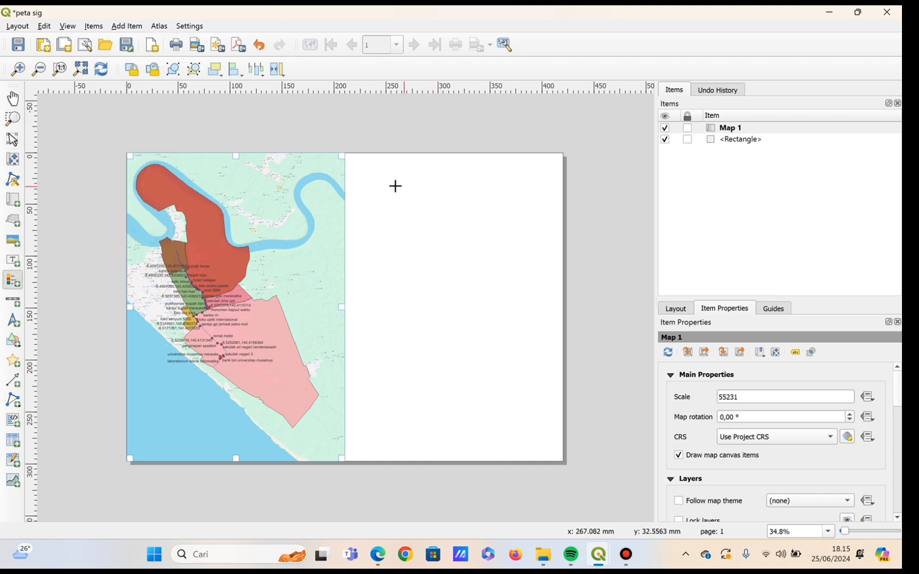
left_click_drag(387, 186, 501, 347)
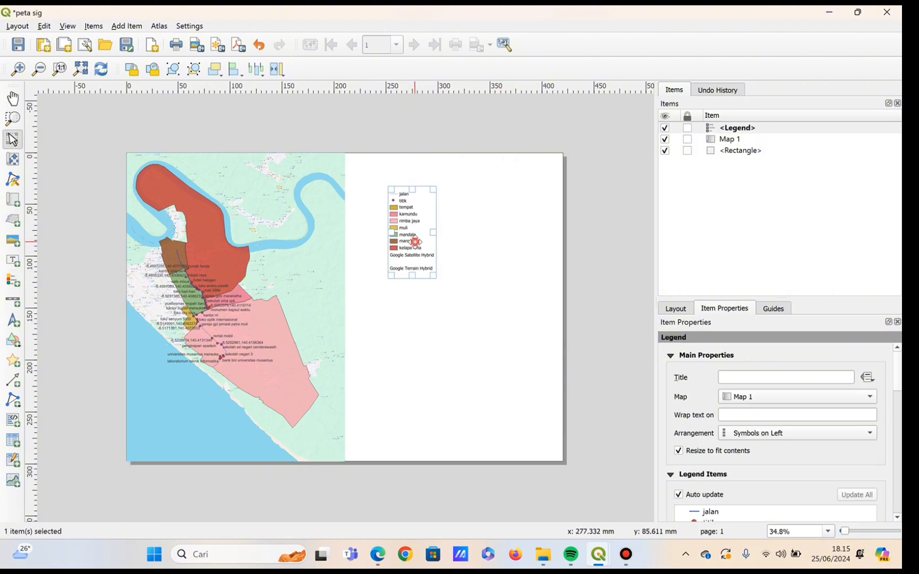
Move the legend closer to the map and slightly lower, enlarge its frame a little, and deselect it.
left_click_drag(414, 242, 394, 243)
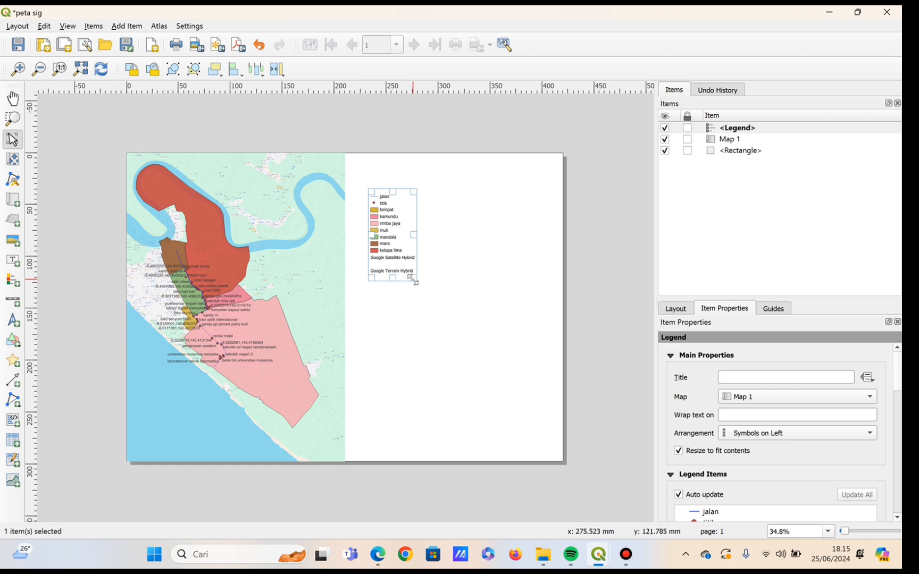
left_click_drag(413, 279, 418, 291)
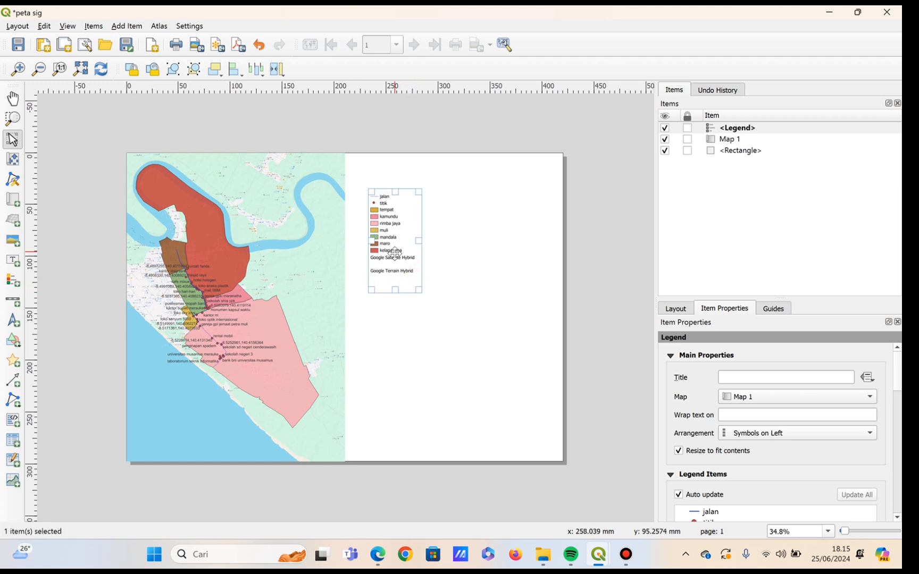
mouse_move(394, 254)
left_mouse_down()
mouse_move(385, 234)
mouse_move(388, 263)
left_mouse_up()
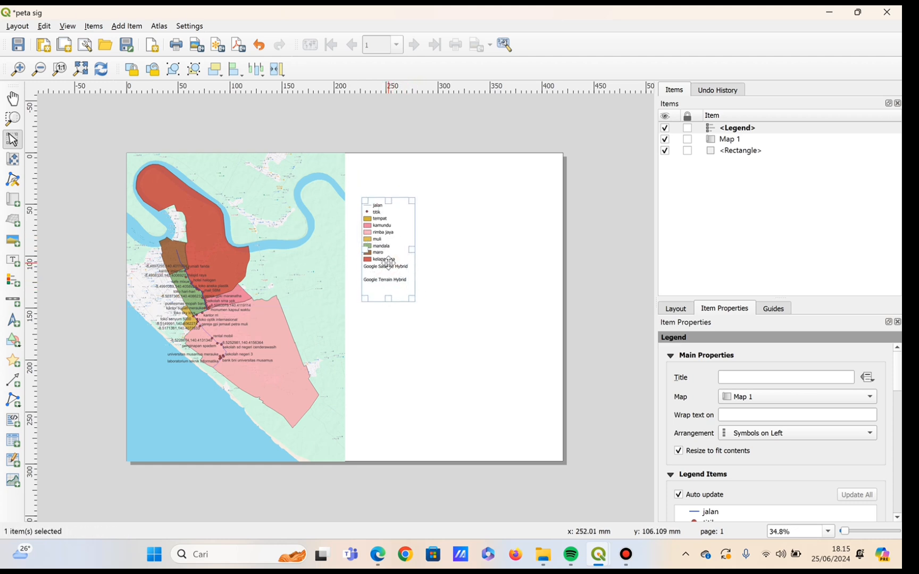
left_click(589, 307)
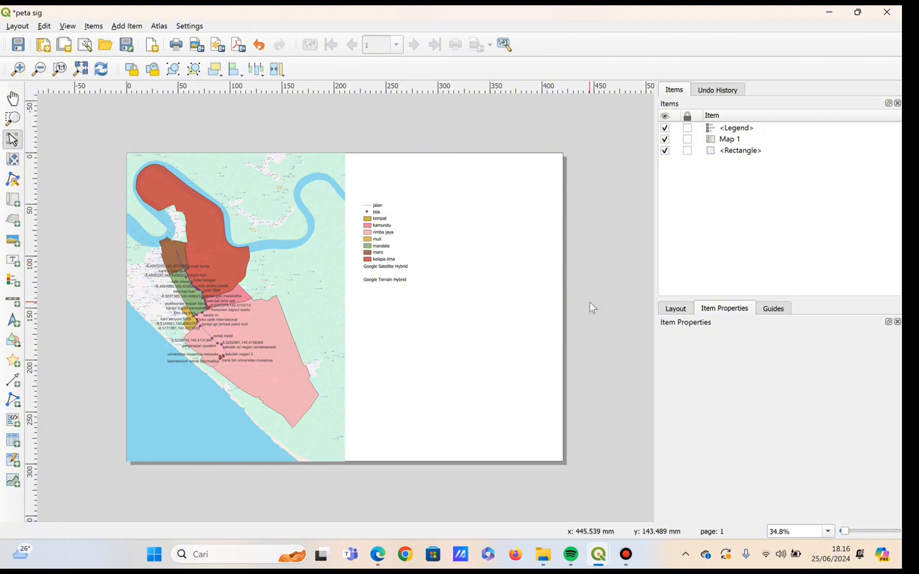